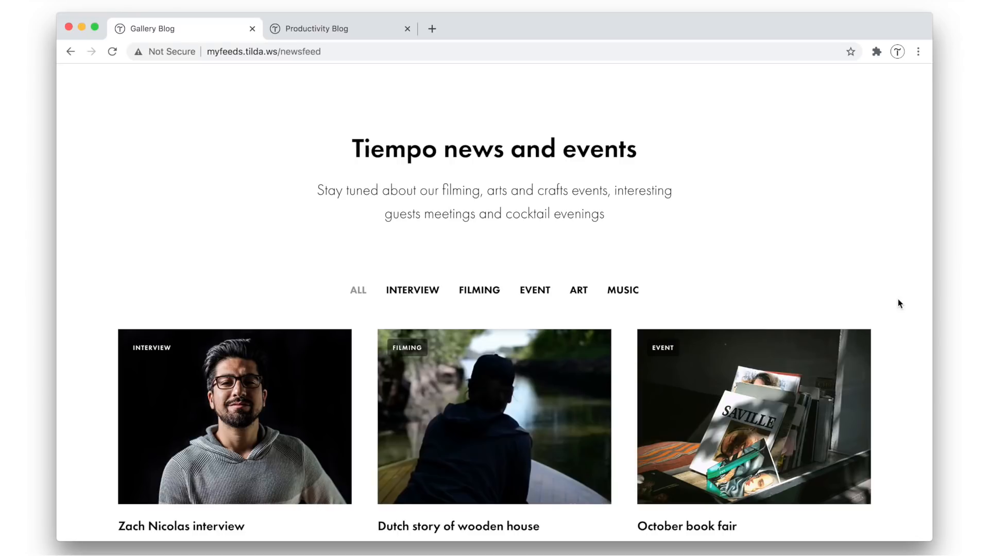
Look through the Tiempo news and events page and its grid of post cards
scroll(899, 302, "down", 5)
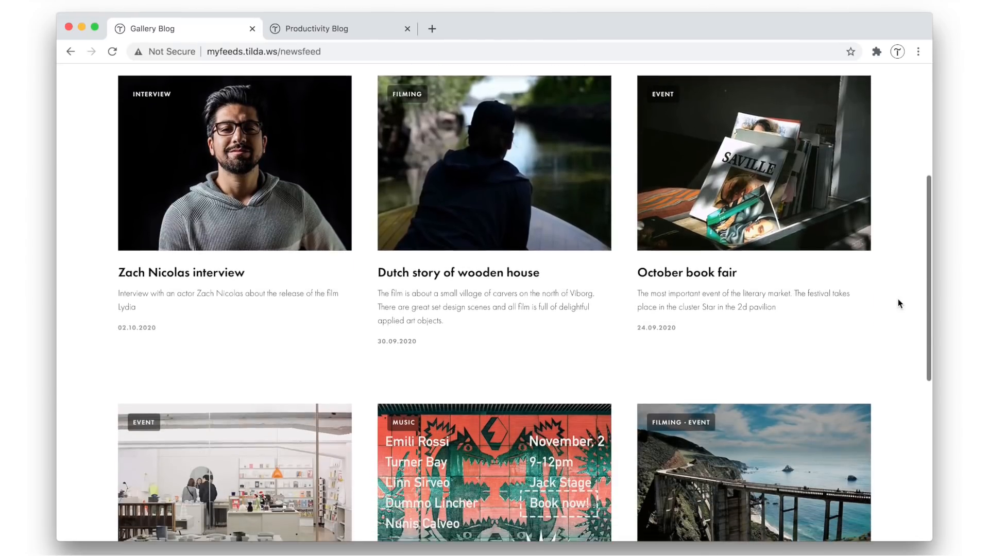
scroll(899, 303, "down", 5)
scroll(899, 303, "up", 2)
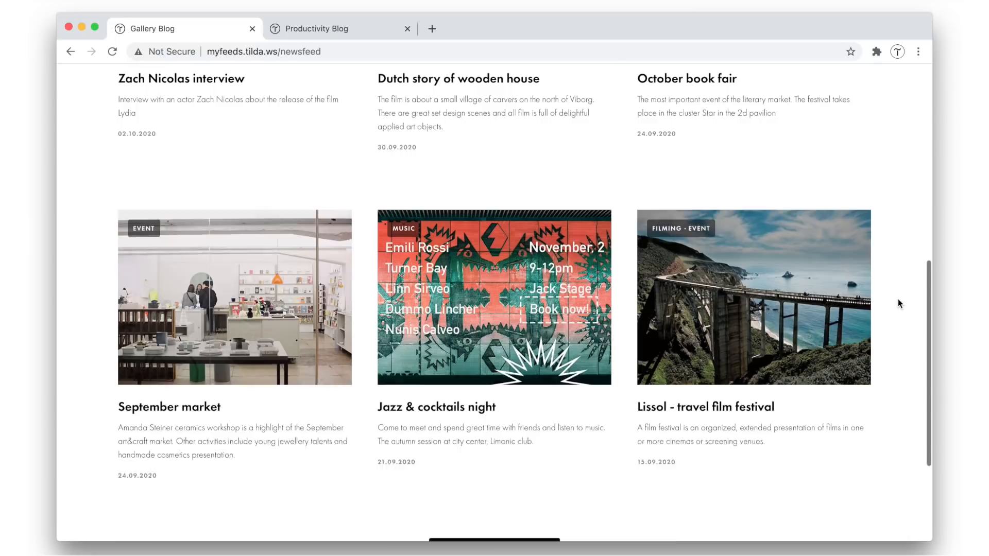
scroll(898, 300, "up", 7)
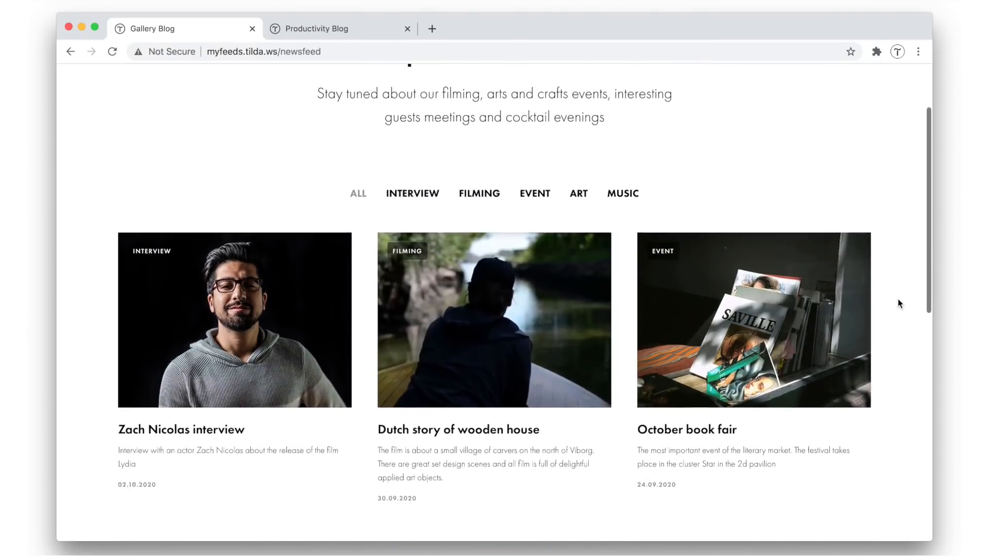
scroll(898, 299, "up", 1)
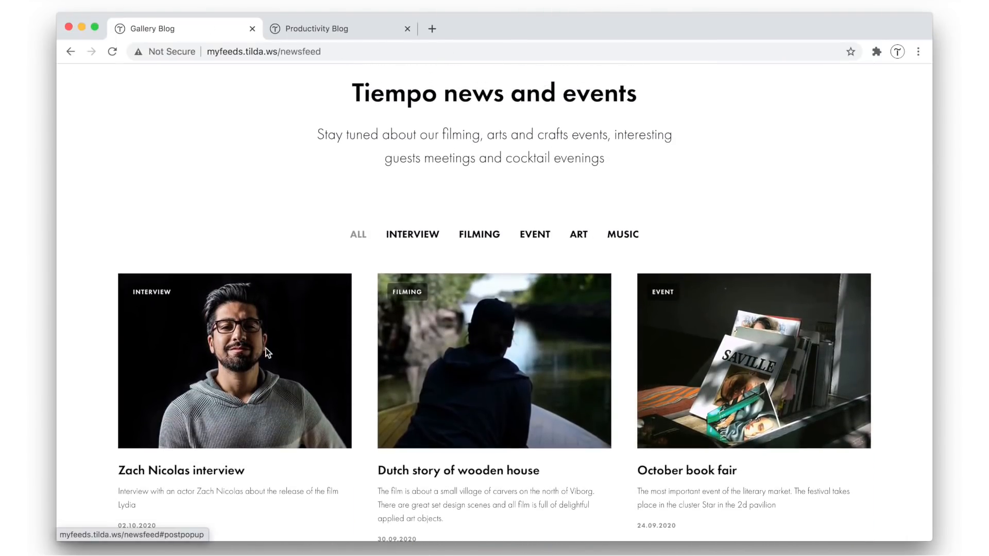
Open the interview post from the Tiempo newsfeed, read through it and return to the feed
left_click(266, 348)
scroll(265, 349, "down", 10)
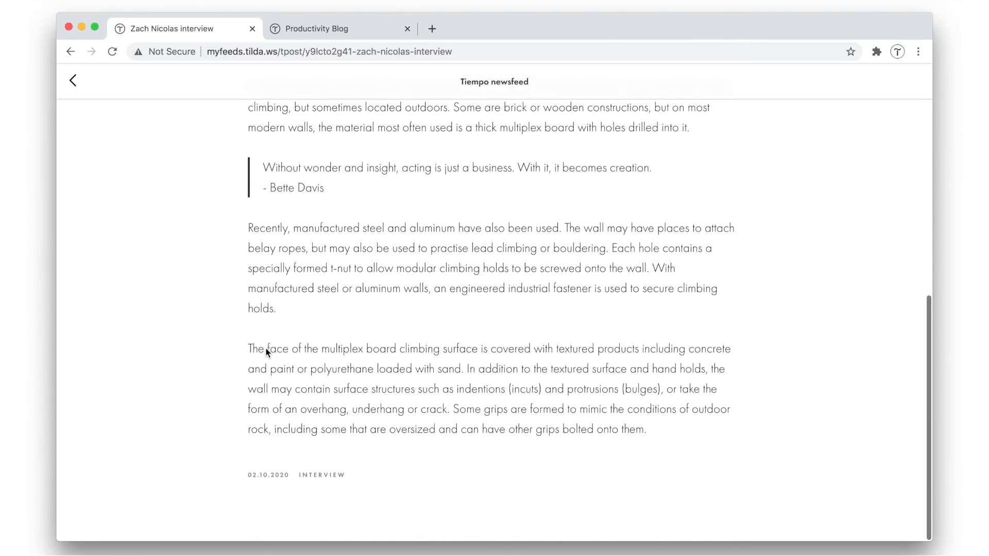
scroll(266, 351, "up", 10)
left_click(74, 81)
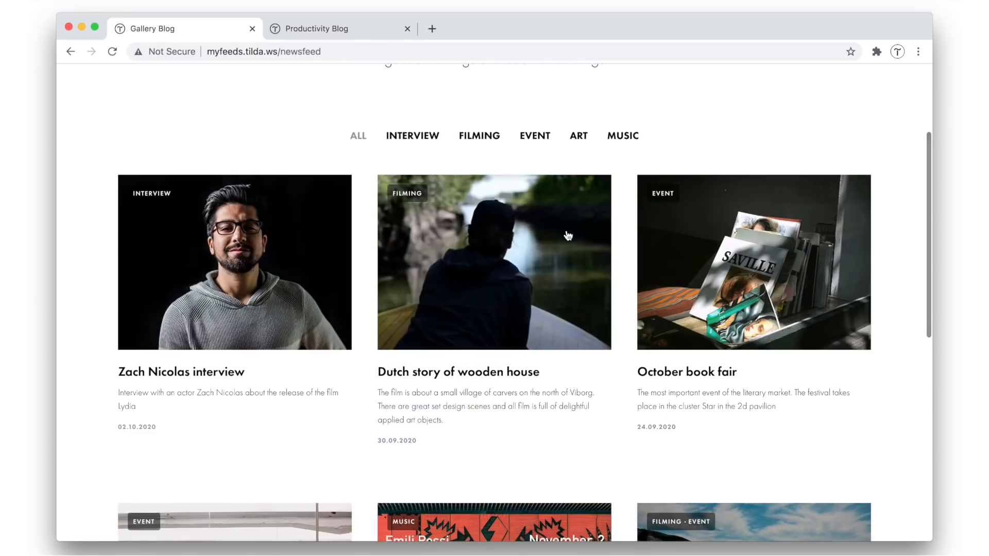
Open the October book fair post, view its image and text, and return to the newsfeed
left_click(697, 252)
scroll(696, 252, "down", 6)
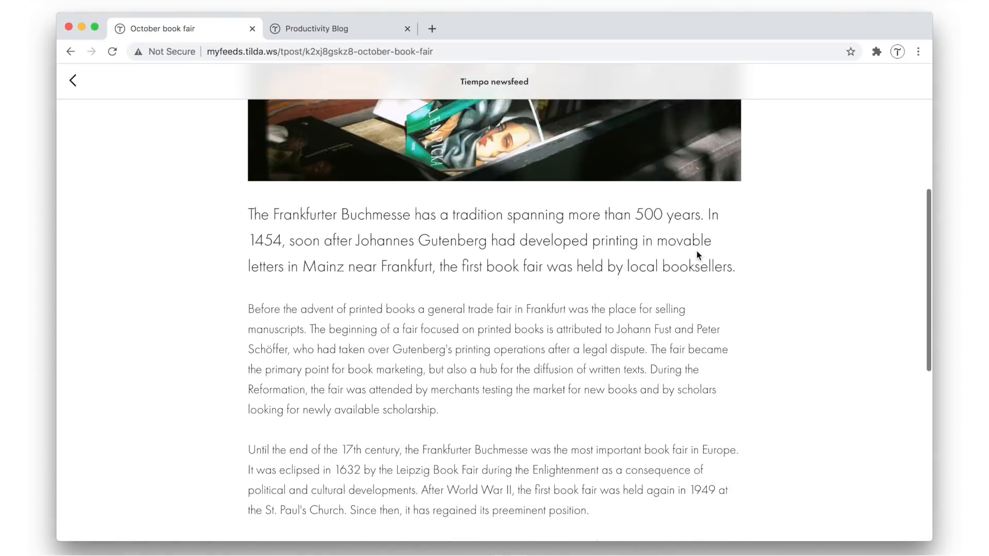
scroll(698, 254, "down", 6)
scroll(697, 254, "up", 10)
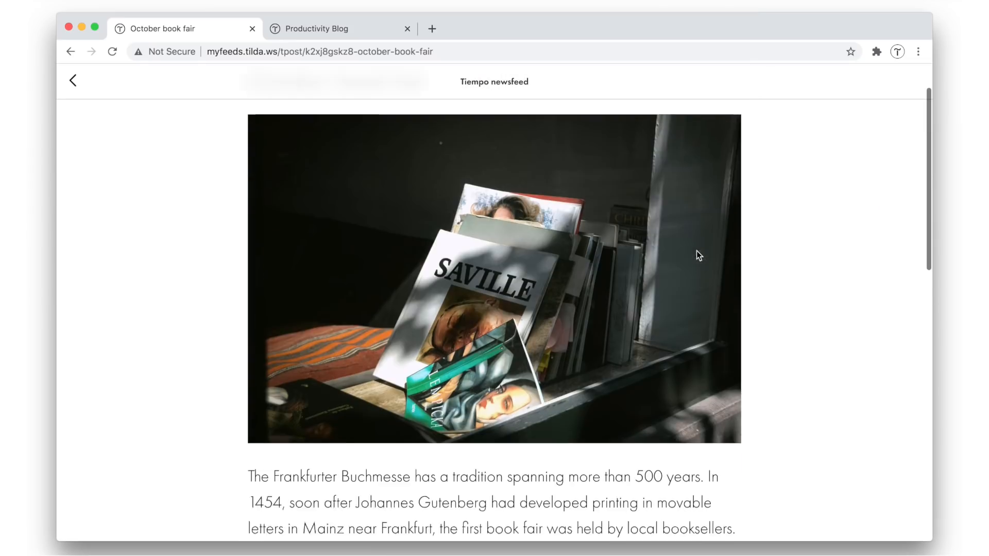
left_click(73, 81)
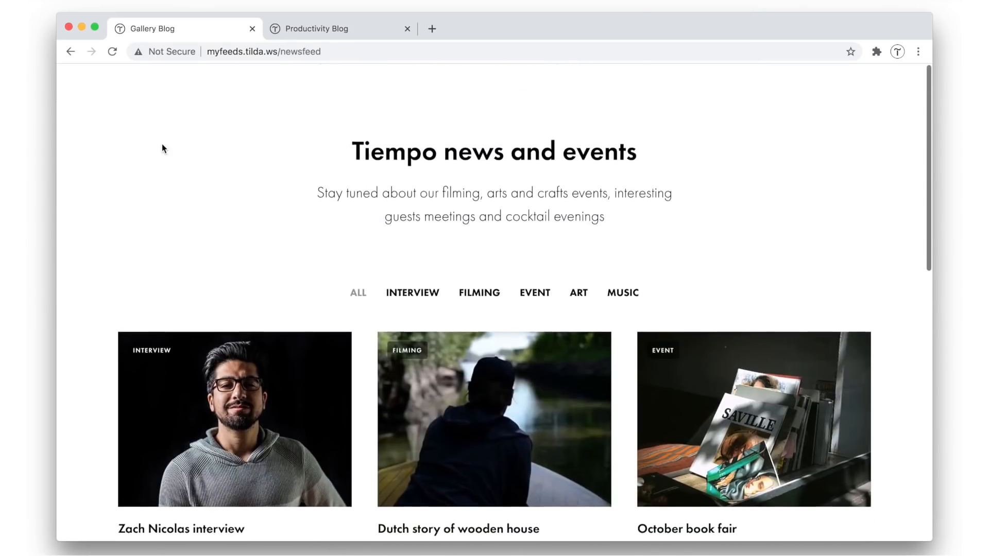
Switch to the Productivity Blog page and look over its cover and article cards
left_click(345, 28)
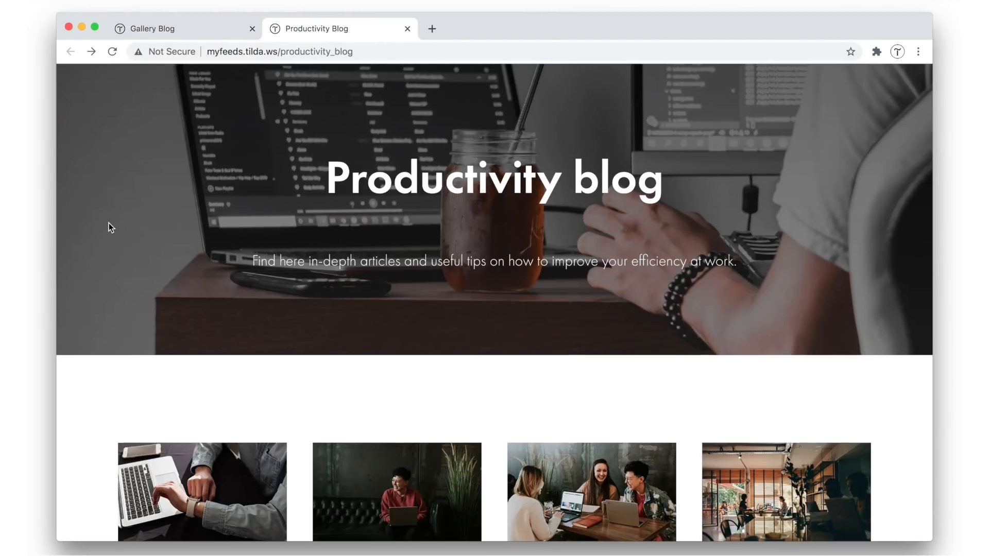
scroll(110, 226, "down", 4)
scroll(109, 227, "down", 9)
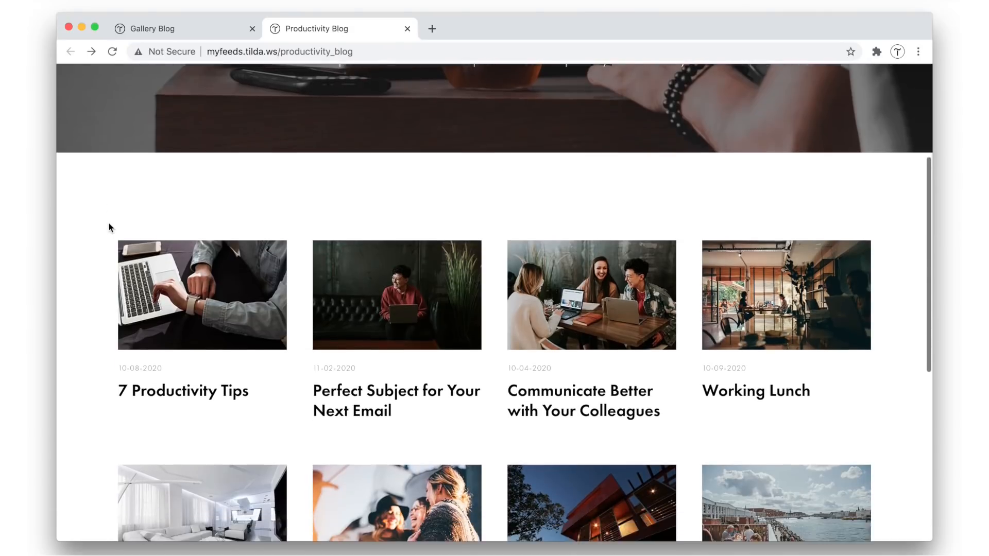
scroll(110, 227, "up", 9)
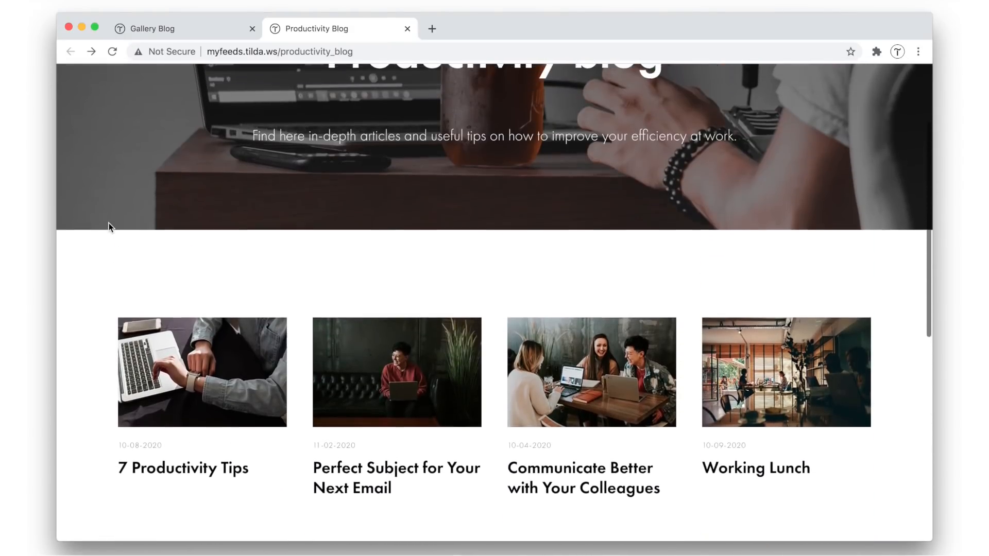
Open the 7 Productivity Tips article and examine its covers, text blocks and image sections
left_click(177, 353)
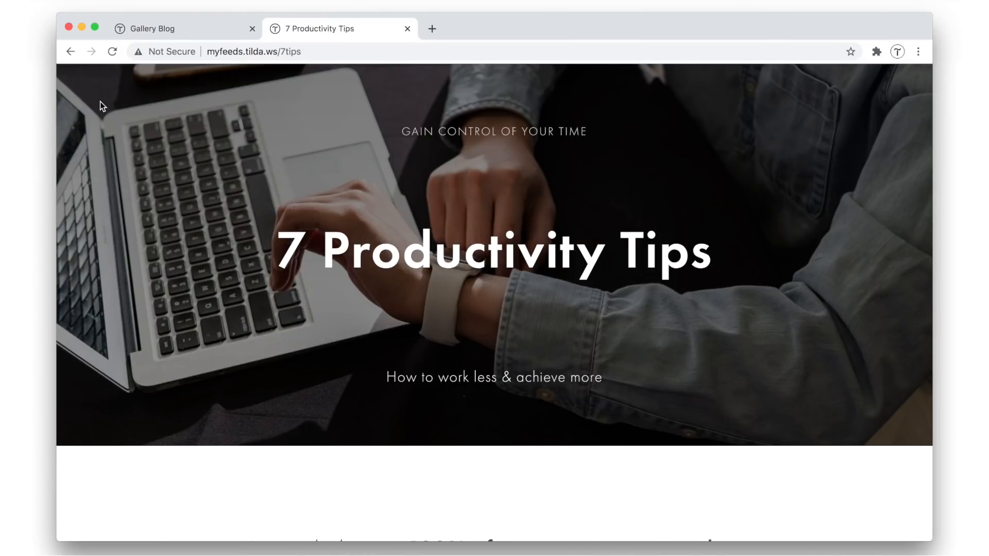
scroll(101, 106, "down", 8)
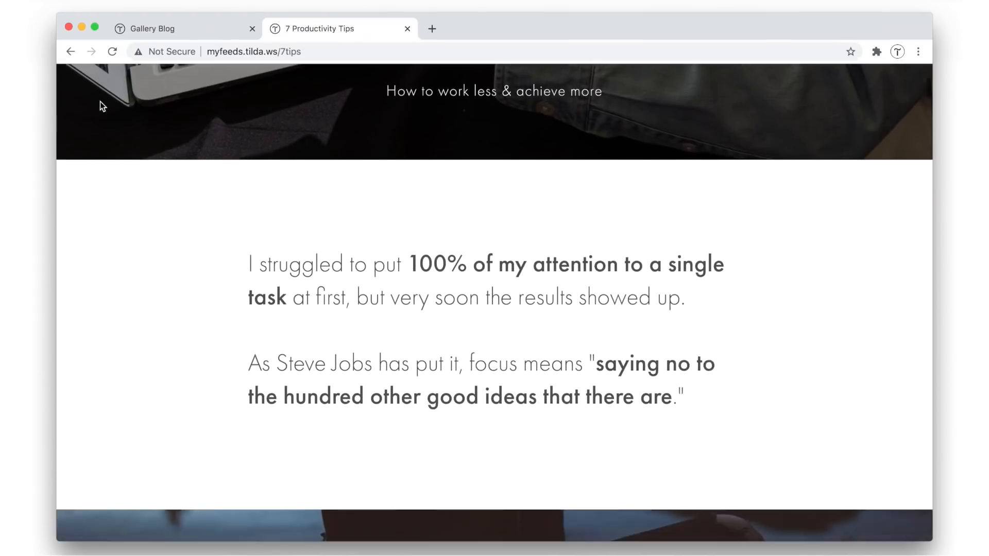
scroll(100, 106, "down", 13)
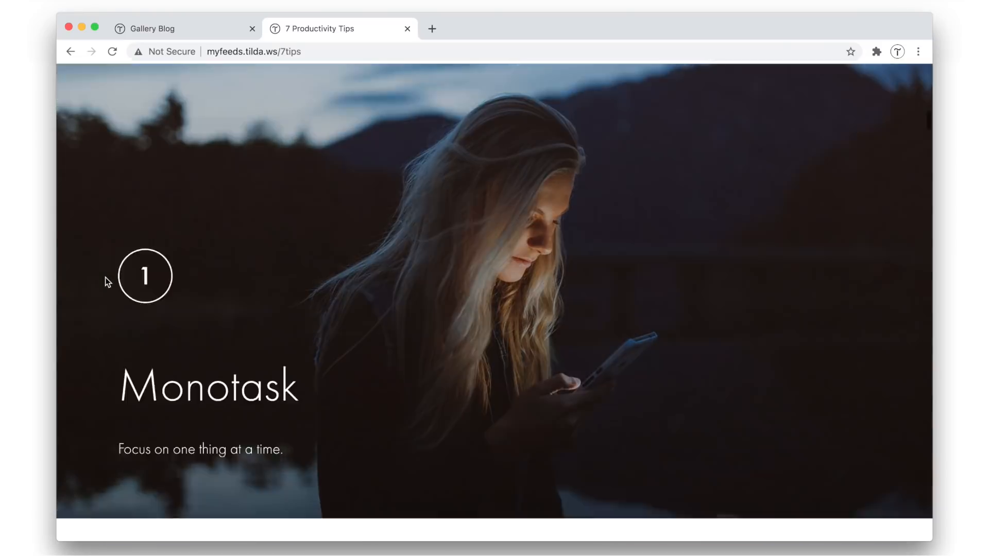
scroll(107, 282, "down", 10)
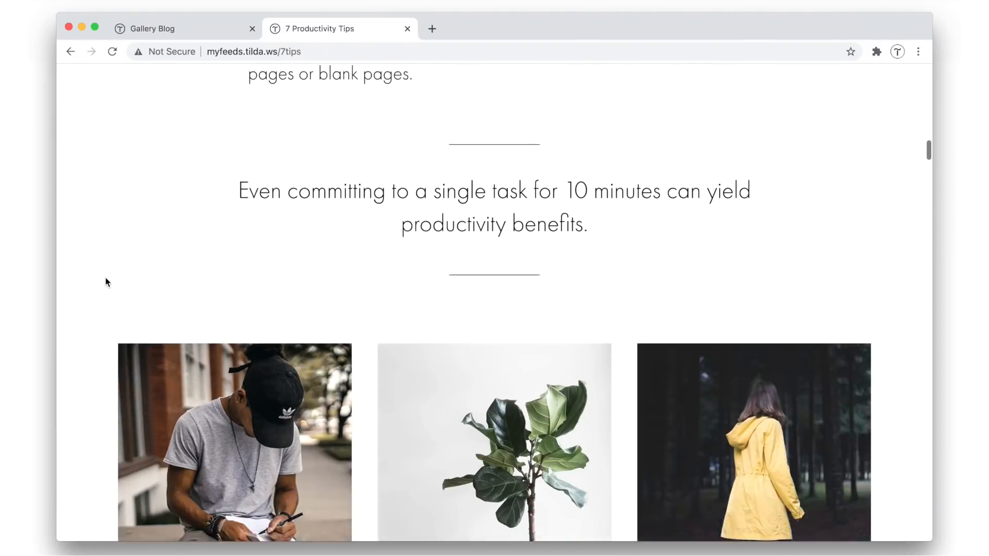
scroll(107, 282, "down", 12)
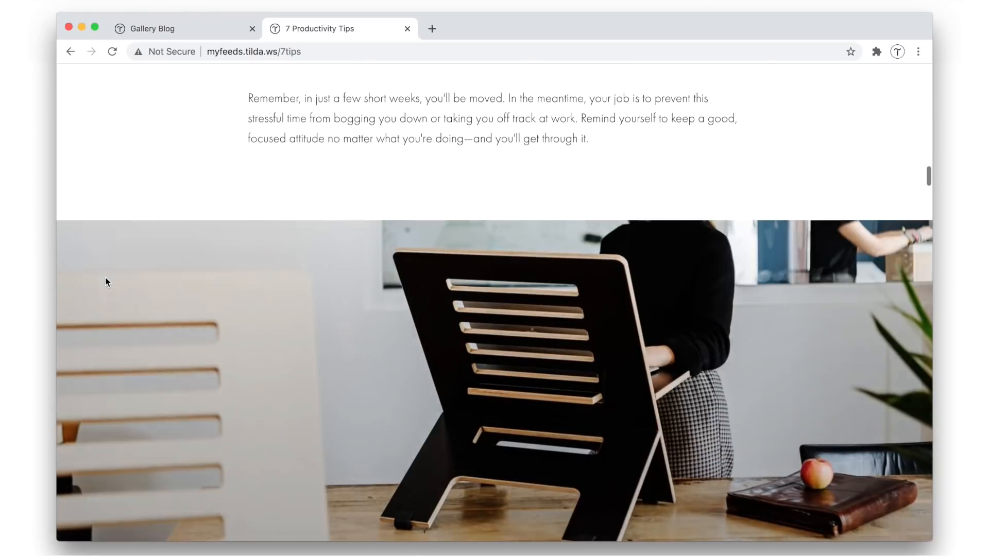
scroll(106, 282, "down", 14)
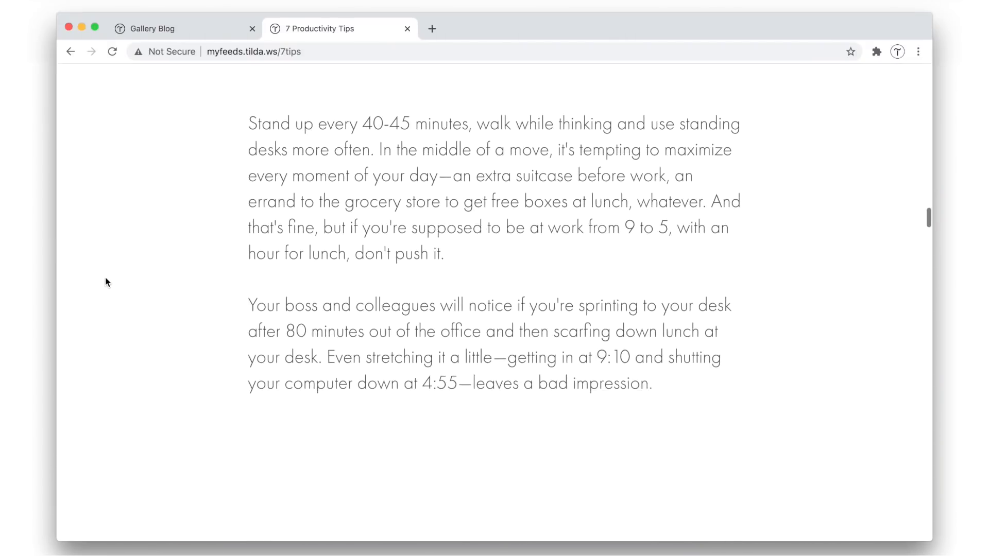
scroll(106, 281, "down", 15)
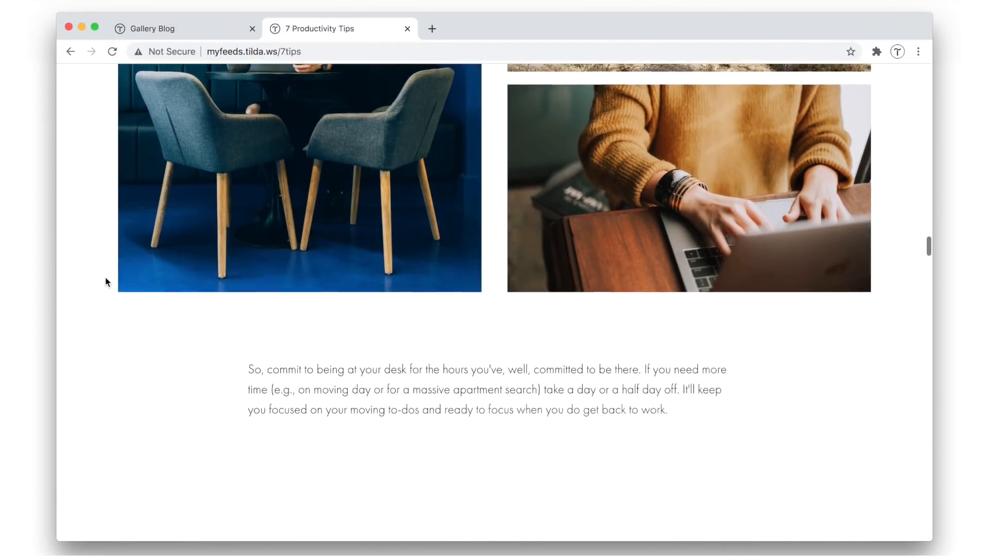
scroll(105, 277, "down", 9)
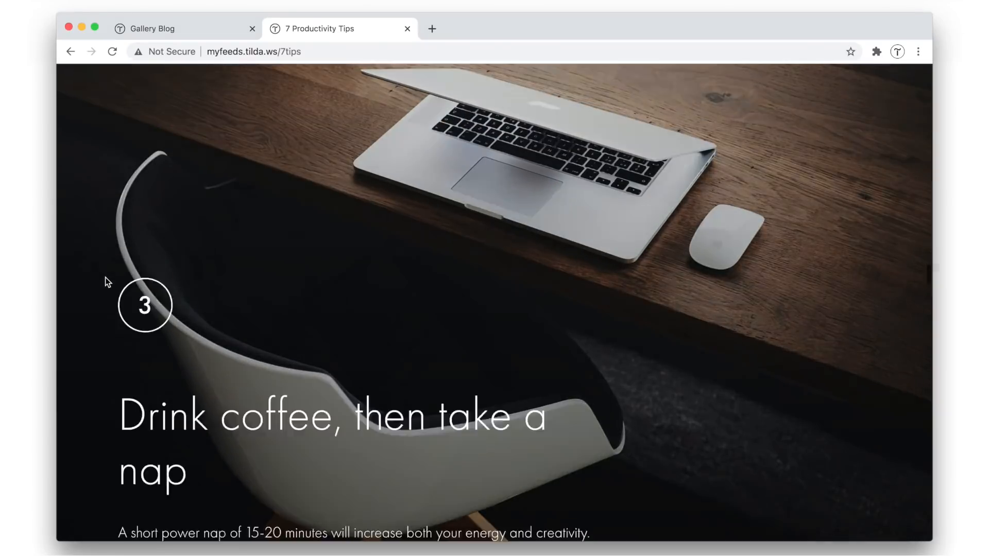
scroll(105, 277, "down", 13)
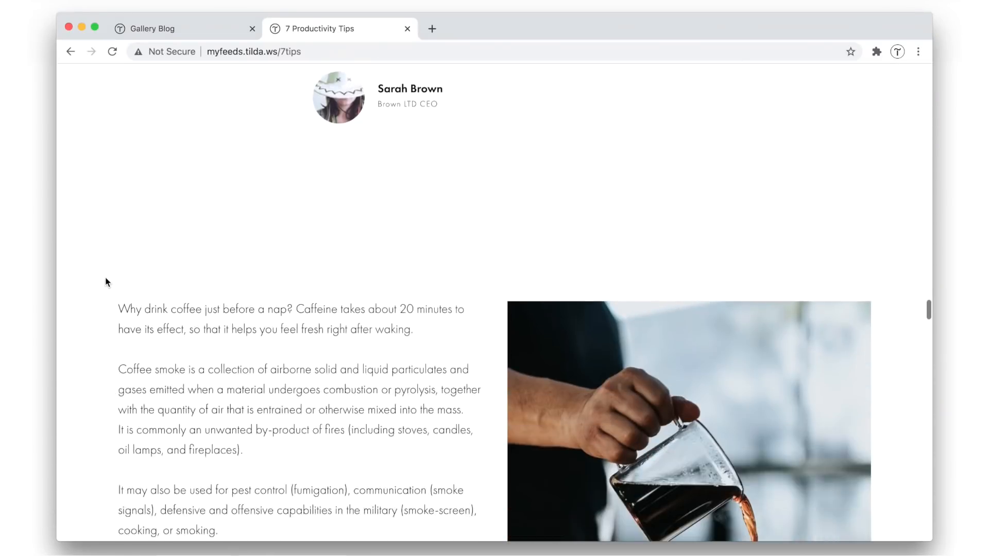
scroll(105, 277, "down", 14)
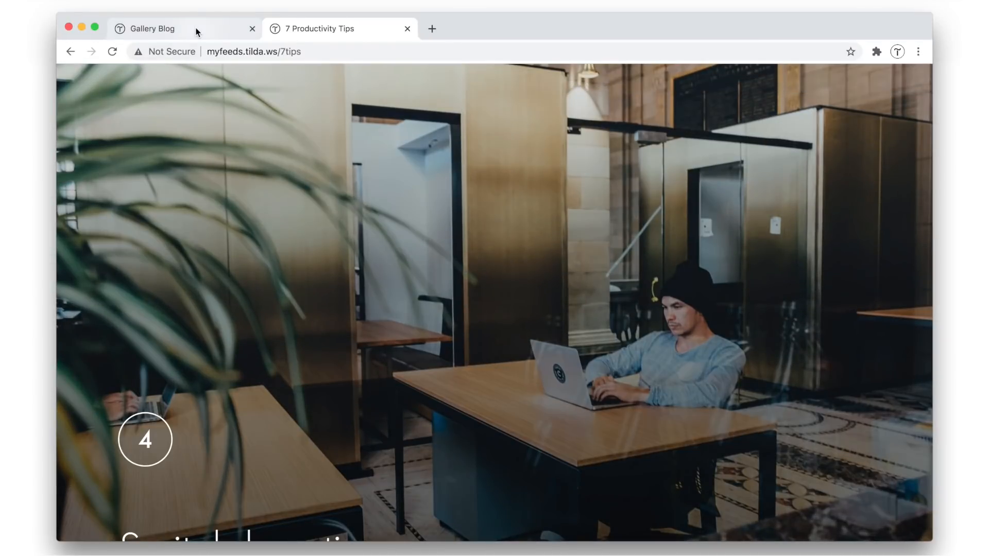
Return to the Gallery Blog page and look over its post cards again
left_click(197, 30)
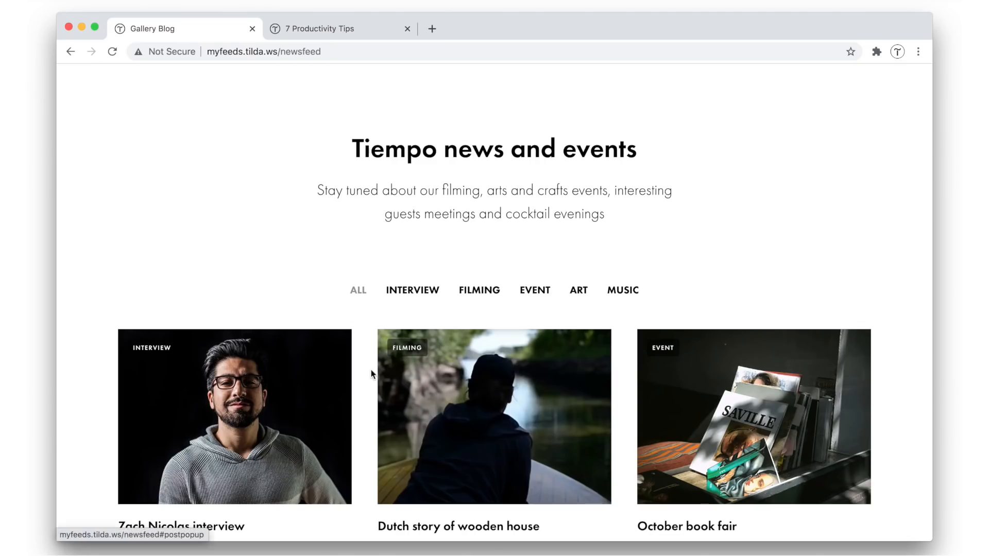
scroll(368, 379, "down", 2)
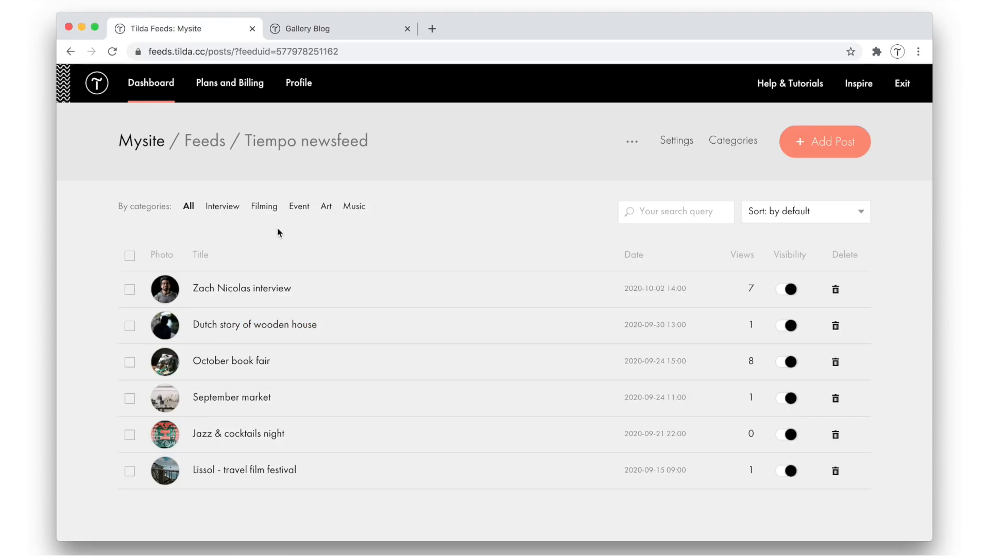
Open the October book fair post in the Tiempo newsfeed editor, review its fields and content, and close it
left_click(255, 364)
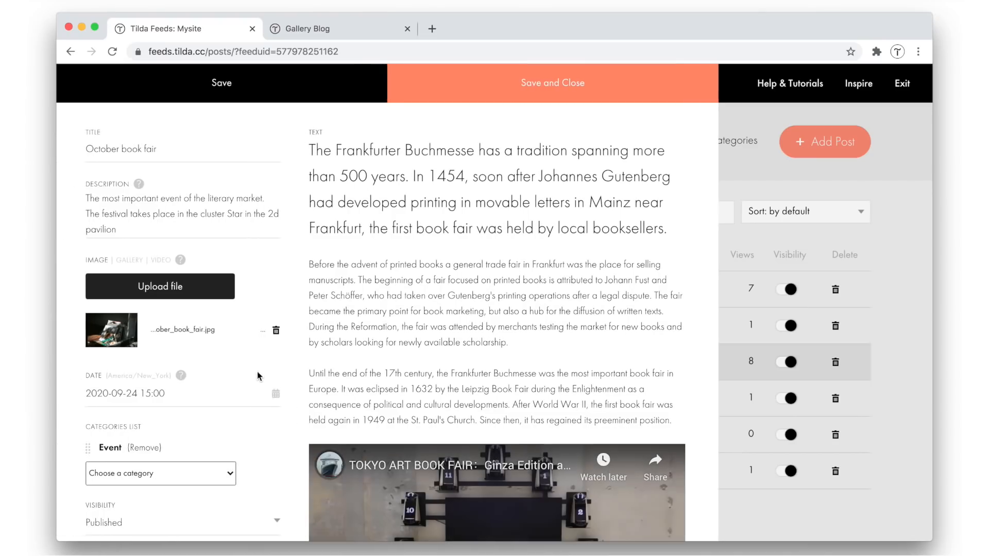
scroll(421, 351, "down", 10)
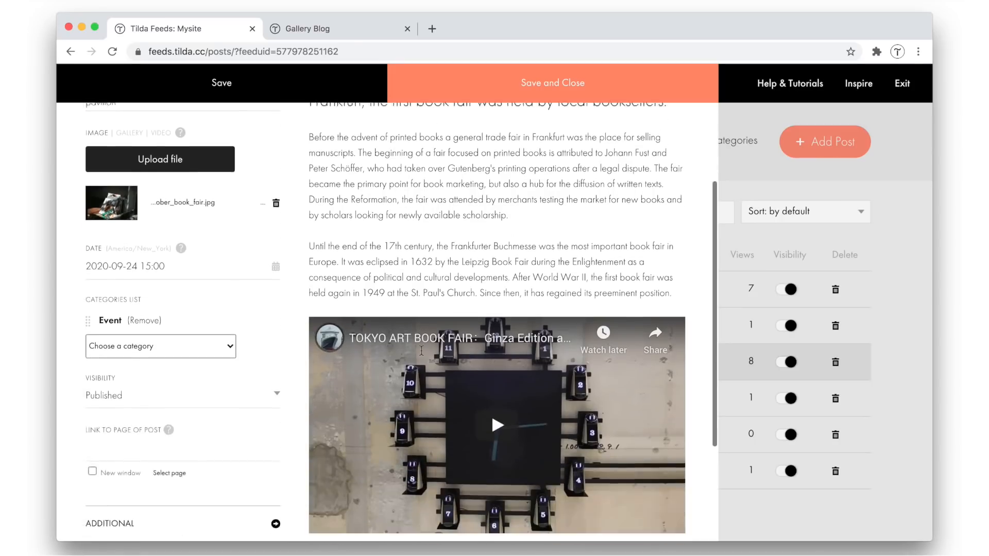
scroll(422, 351, "up", 10)
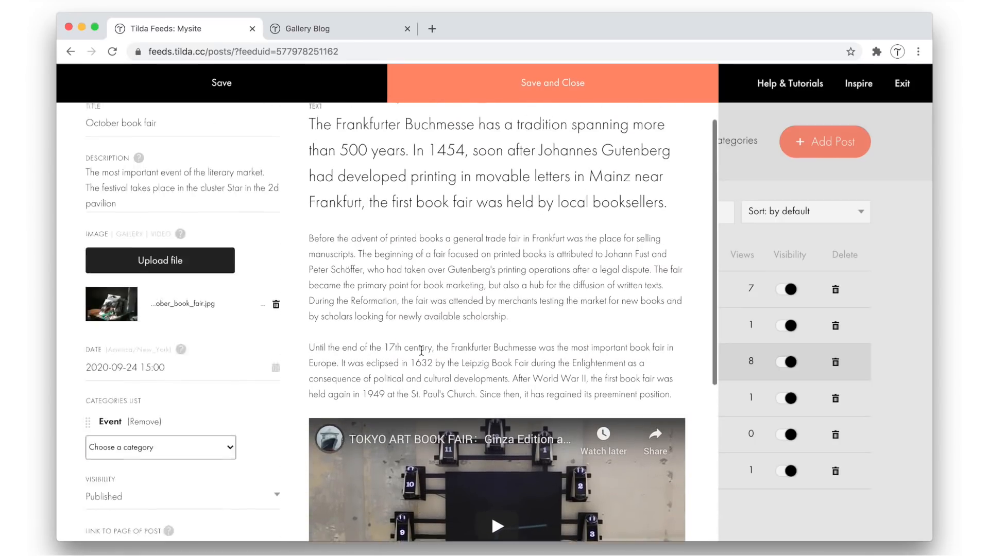
left_click(766, 233)
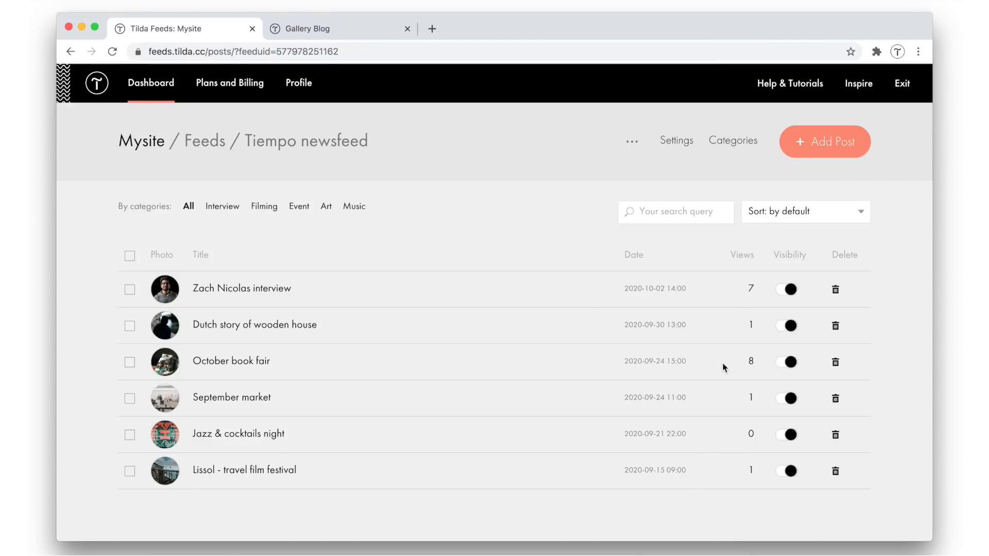
Preview the October book fair post from the feed's post list, view the whole page, and close the preview
left_click(596, 365)
scroll(511, 361, "down", 2)
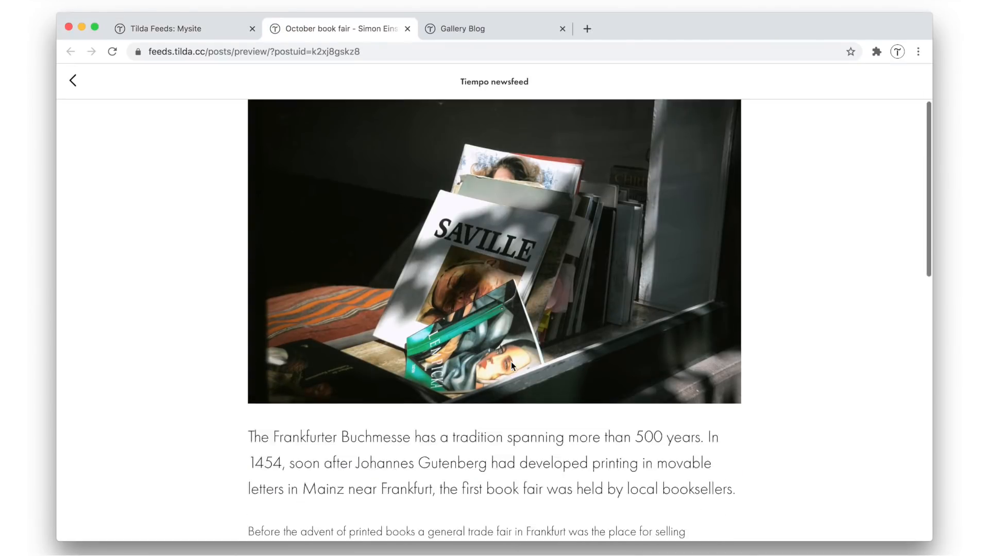
scroll(511, 362, "down", 15)
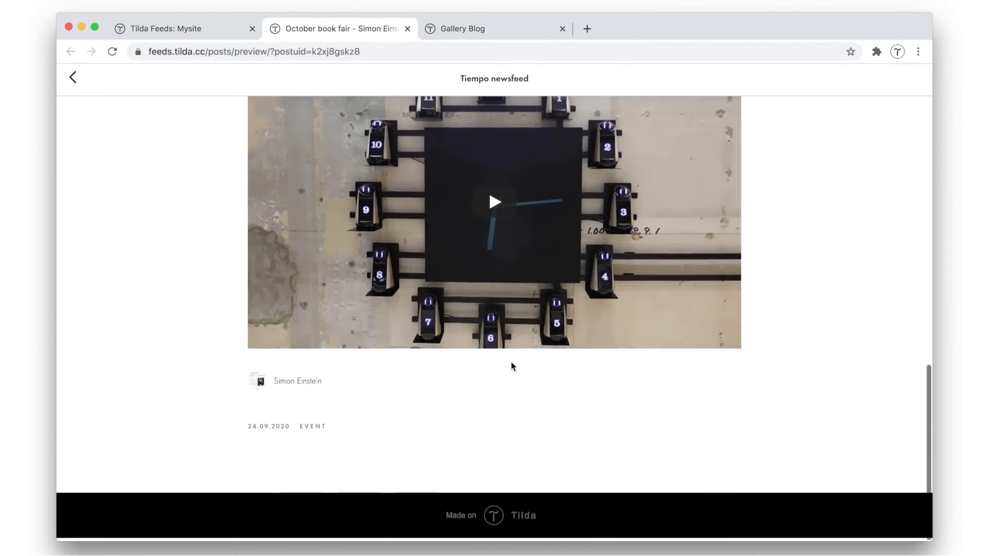
scroll(511, 362, "up", 15)
left_click(407, 28)
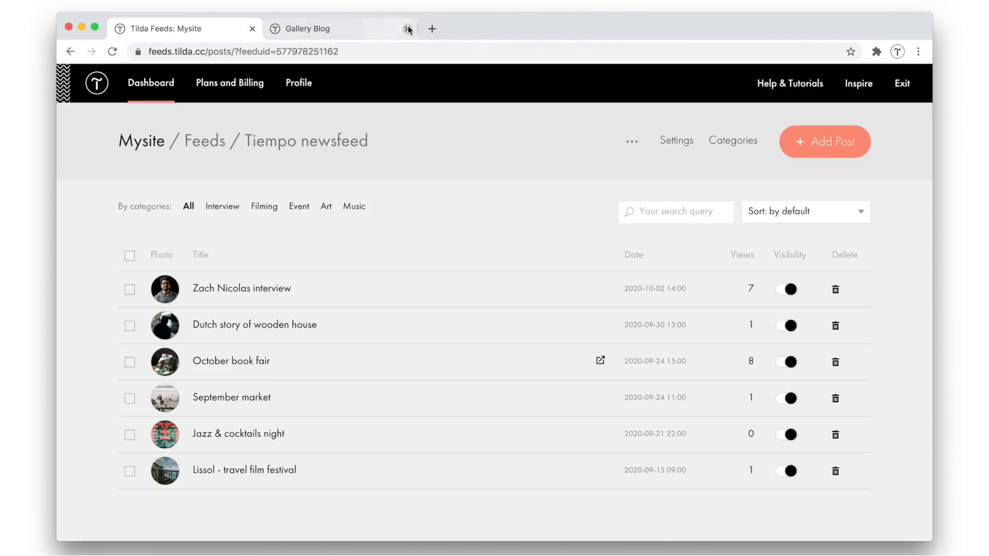
Reopen the October book fair post for editing and go to its link to page of post setting
left_click(231, 360)
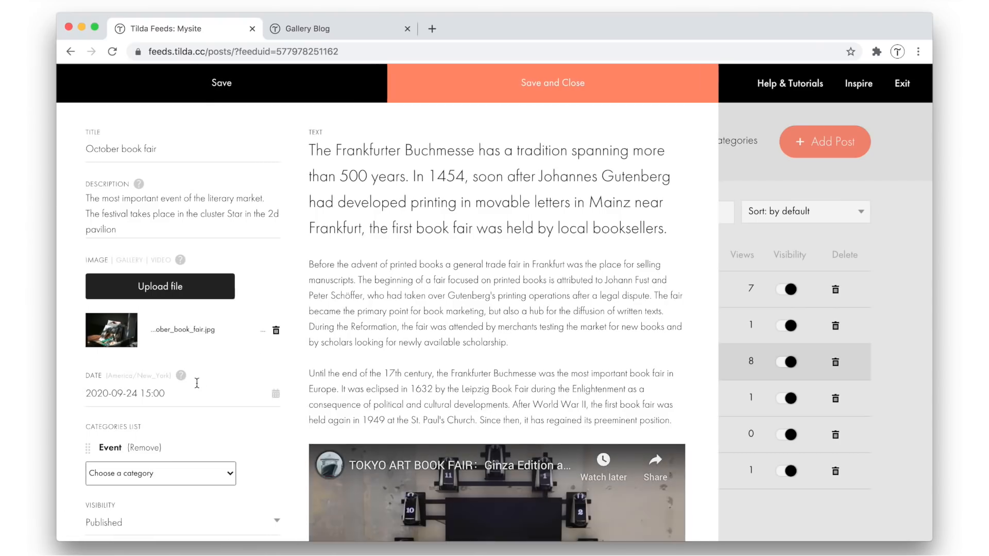
scroll(197, 383, "down", 5)
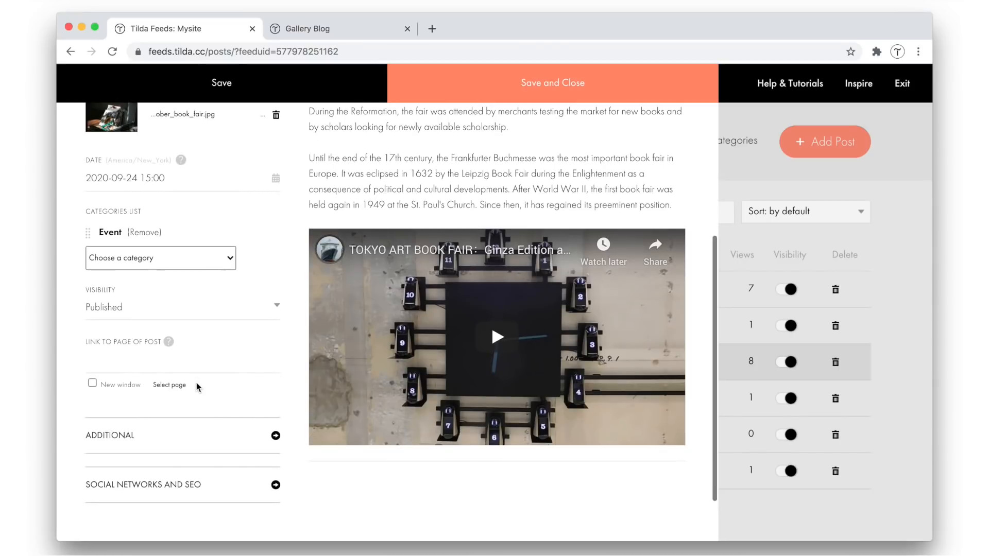
left_click(161, 364)
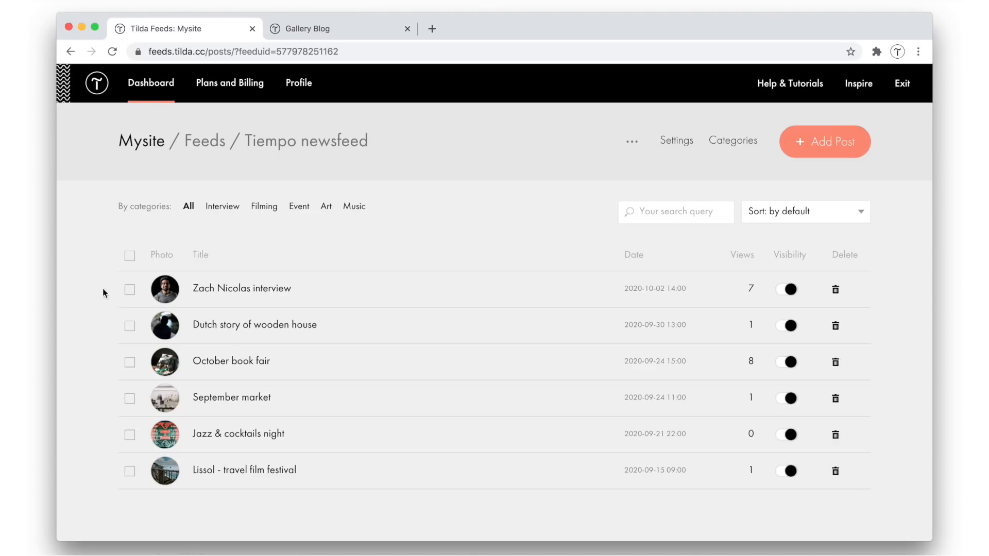
Open the October book fair post for editing and change its publication time to 16:00 on 2020-09-24
left_click(239, 364)
left_click(183, 331)
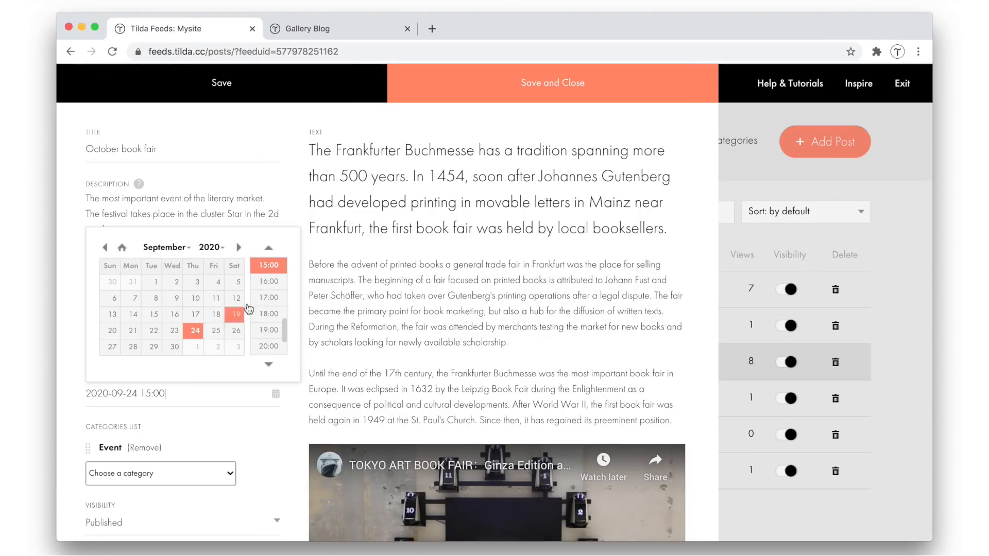
left_click(270, 282)
Expand the post's Social networks and SEO settings, review the Facebook fields, and close the post without saving
scroll(295, 388, "down", 5)
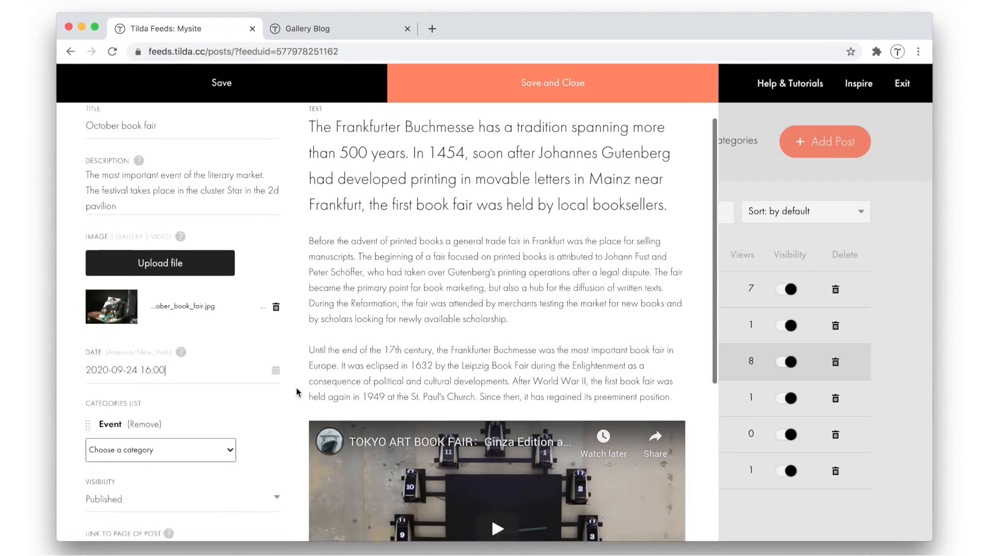
left_click(191, 419)
scroll(184, 421, "down", 2)
scroll(184, 421, "down", 2)
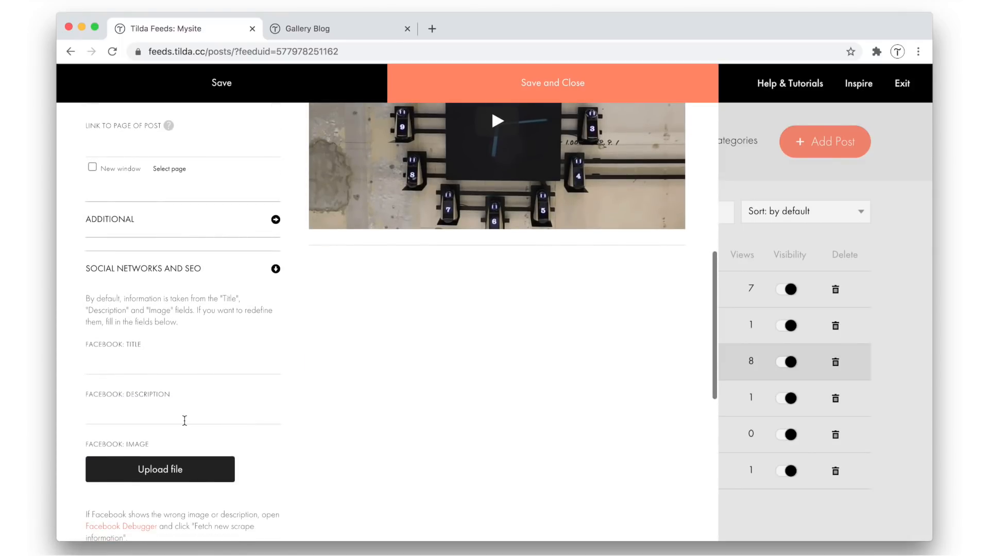
left_click(755, 207)
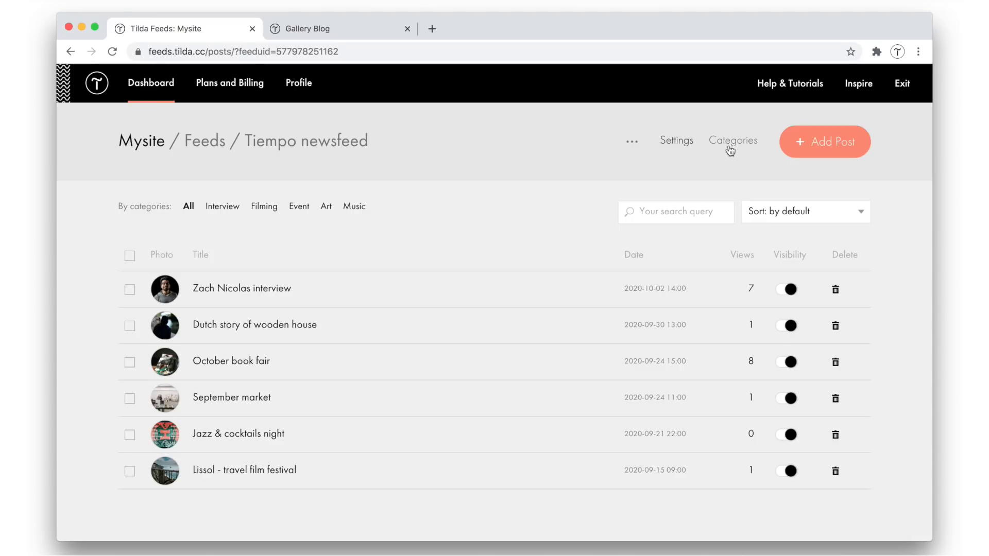
Switch to the Gallery Blog page and filter its posts by the Filming category and by the Event category
left_click(369, 28)
left_click(492, 274)
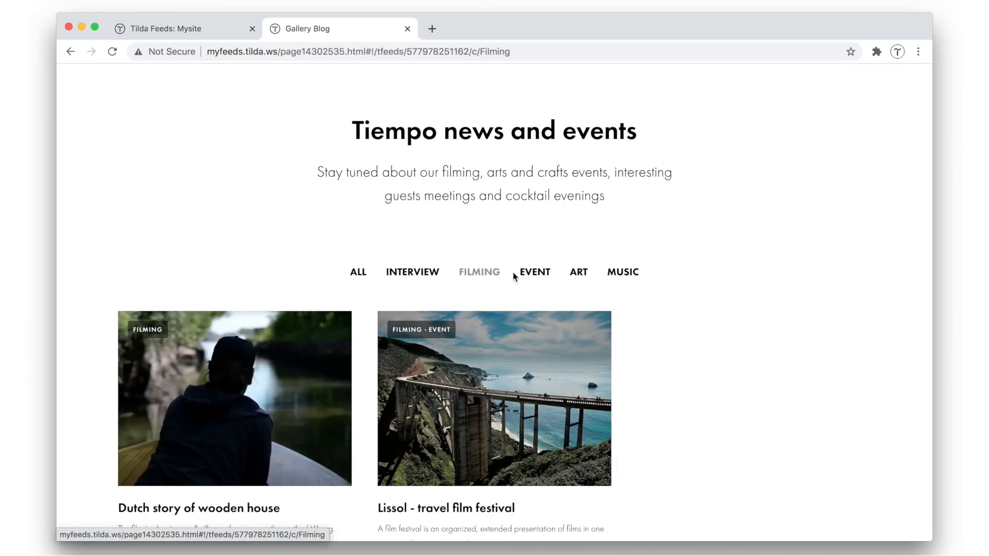
left_click(531, 274)
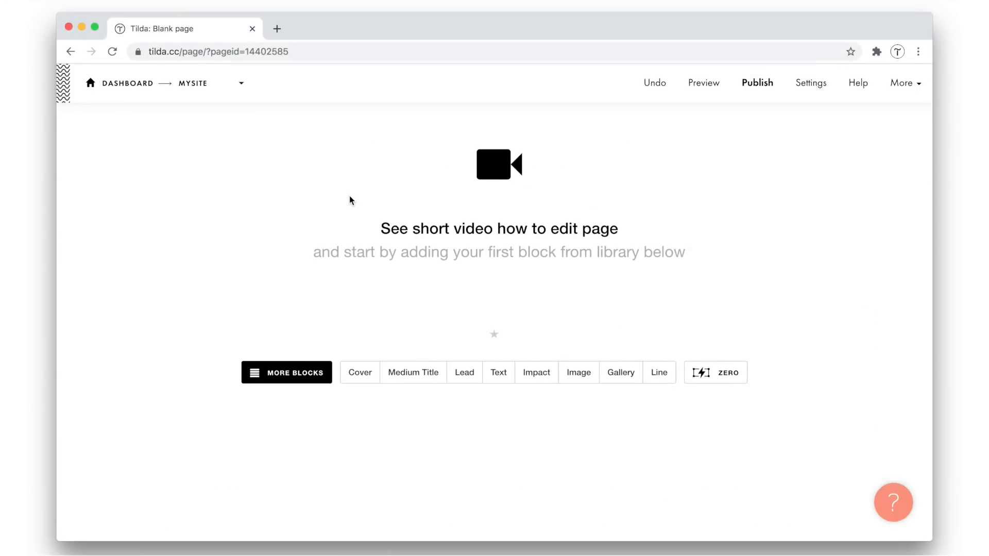
Browse the News and feeds blocks in the block library of Mysite's blank page
left_click(271, 374)
scroll(166, 417, "down", 10)
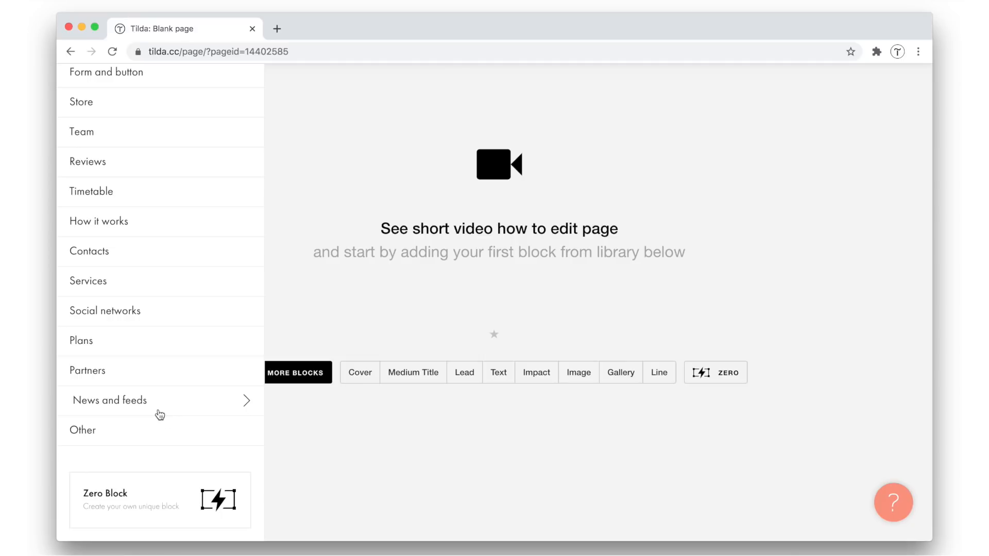
left_click(115, 407)
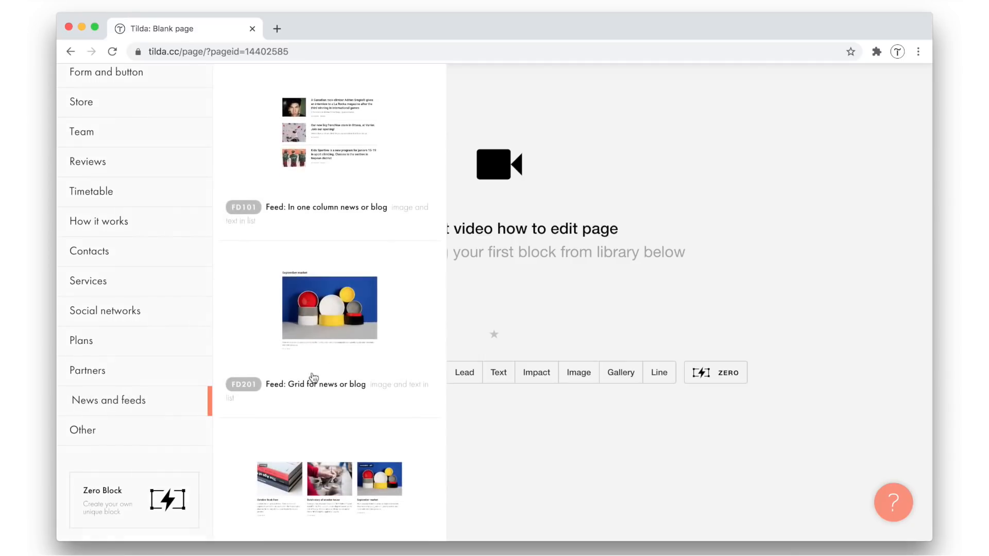
scroll(407, 203, "down", 3)
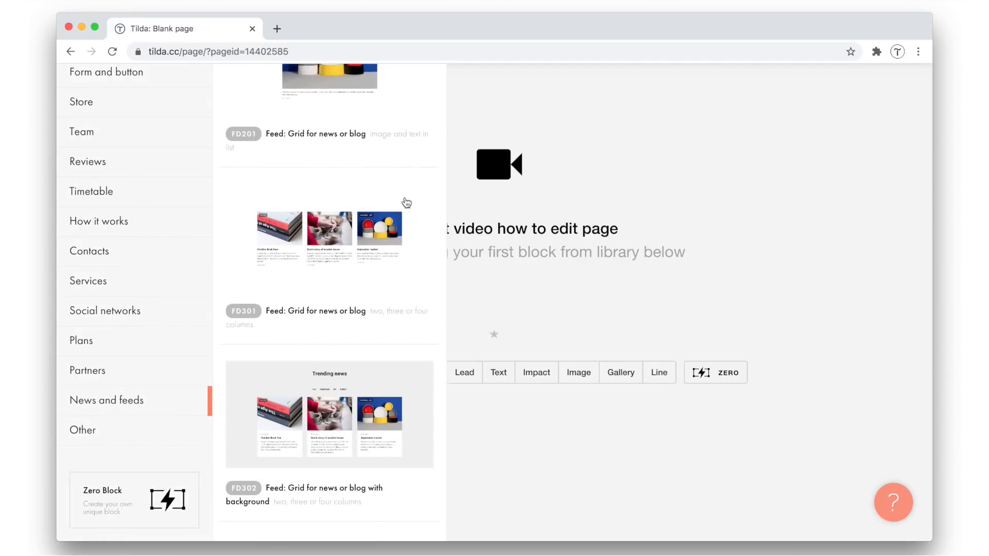
scroll(407, 203, "up", 5)
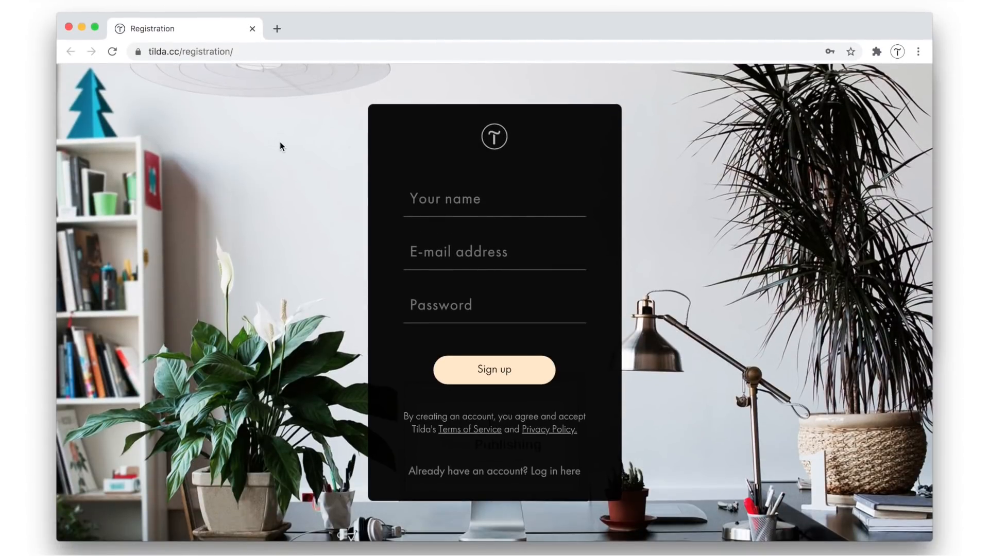
Register a new Tilda account by entering the full name, e-mail address and account password, and sign up
left_click(460, 208)
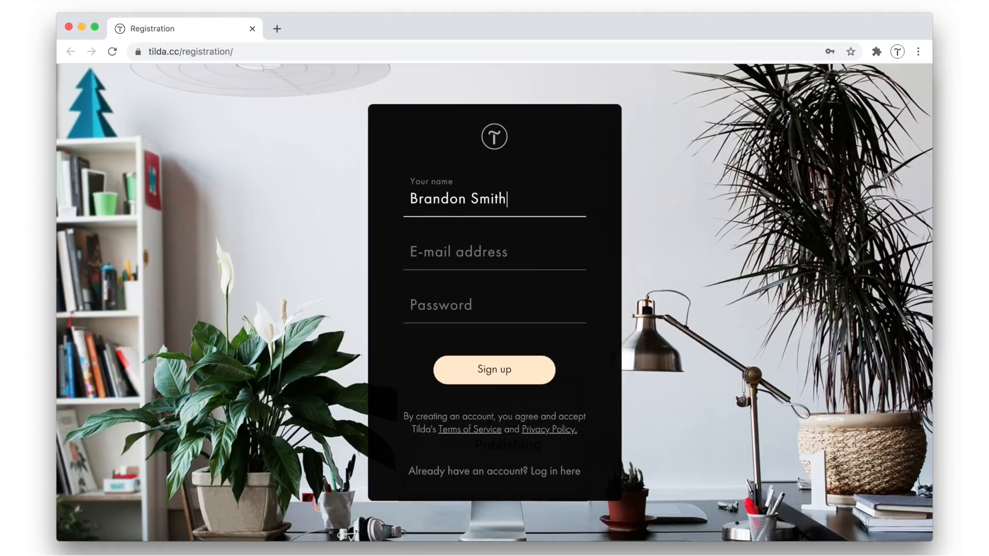
key("Tab")
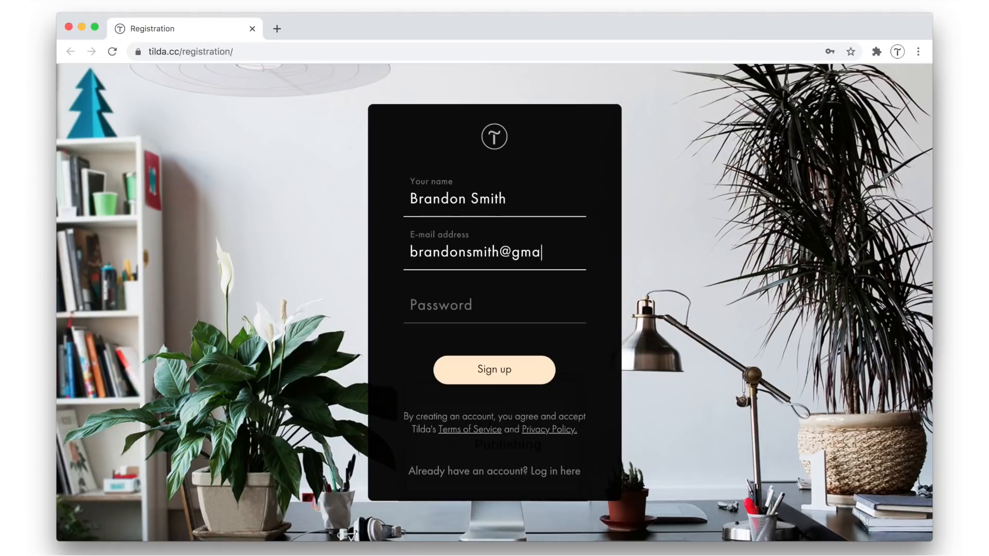
key("Tab")
type("****")
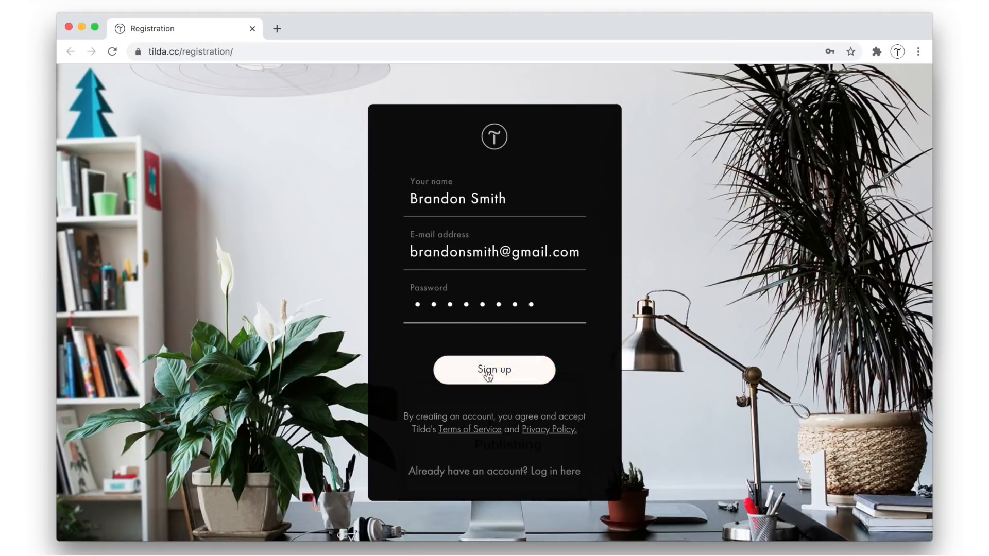
left_click(488, 373)
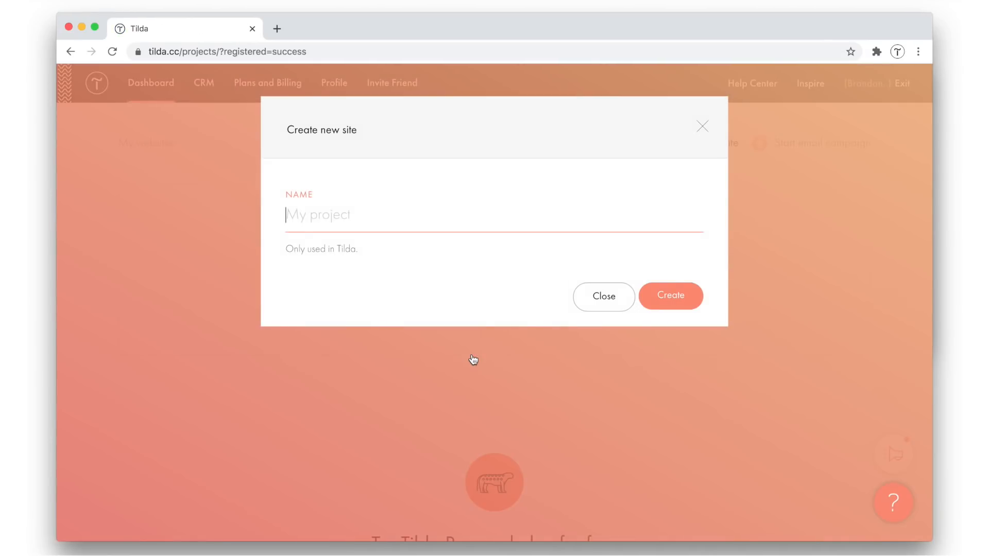
Create a new site named "Art gallery newsfeed"
type("Art gallery newsfeed")
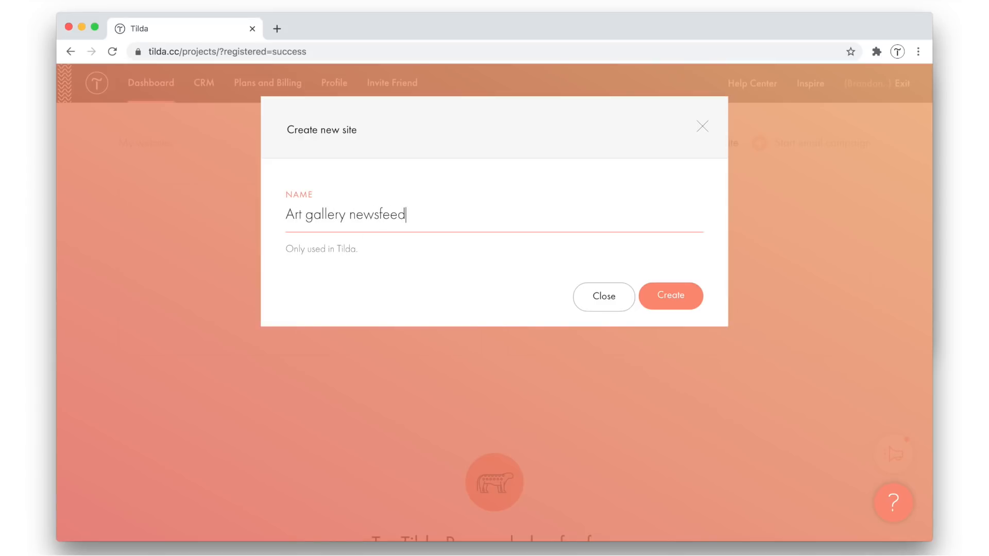
left_click(687, 298)
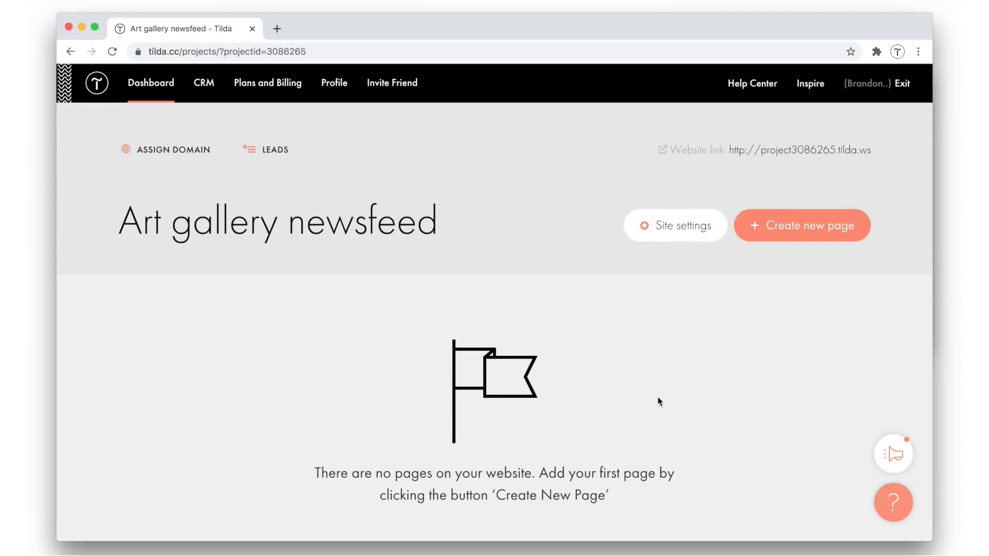
Activate the free two-week Tilda Personal plan and continue past the confirmation
scroll(660, 400, "down", 7)
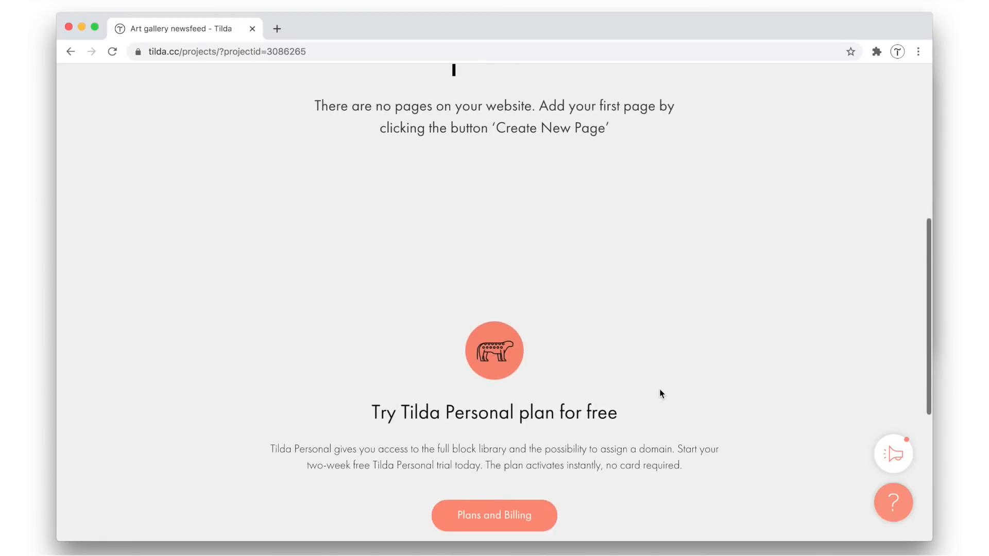
scroll(661, 394, "down", 3)
left_click(506, 365)
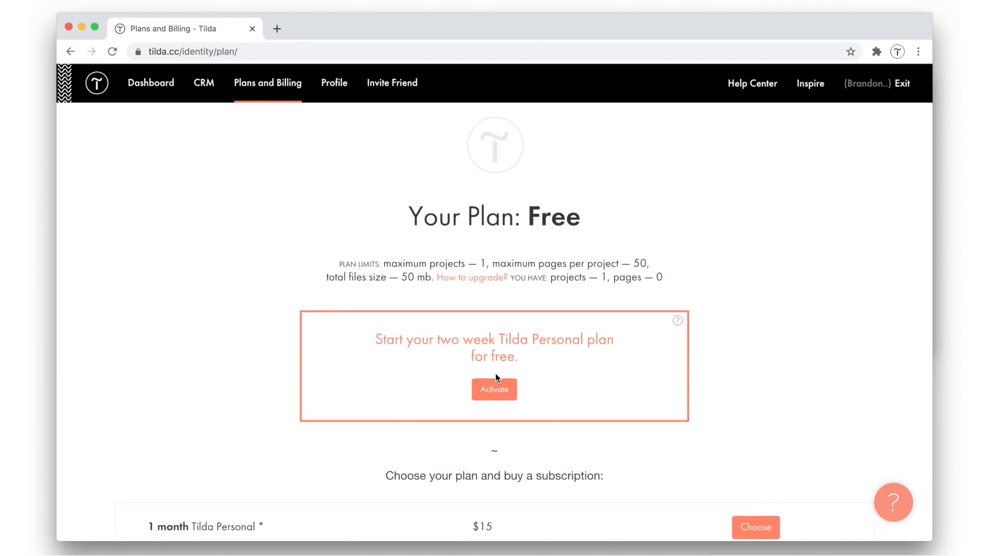
left_click(494, 388)
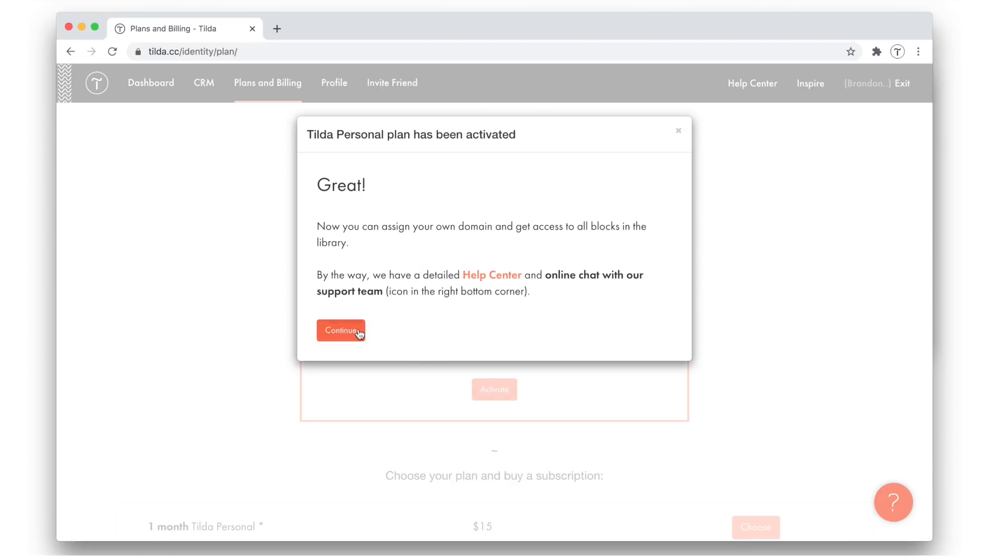
left_click(341, 331)
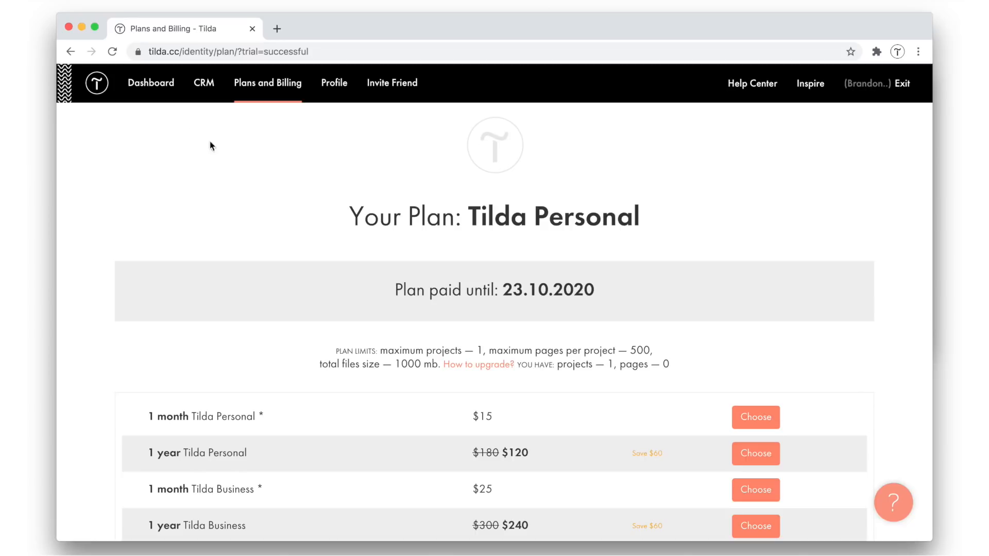
Open the Art gallery newsfeed site from the dashboard and create a new page from the Blank page template
left_click(147, 85)
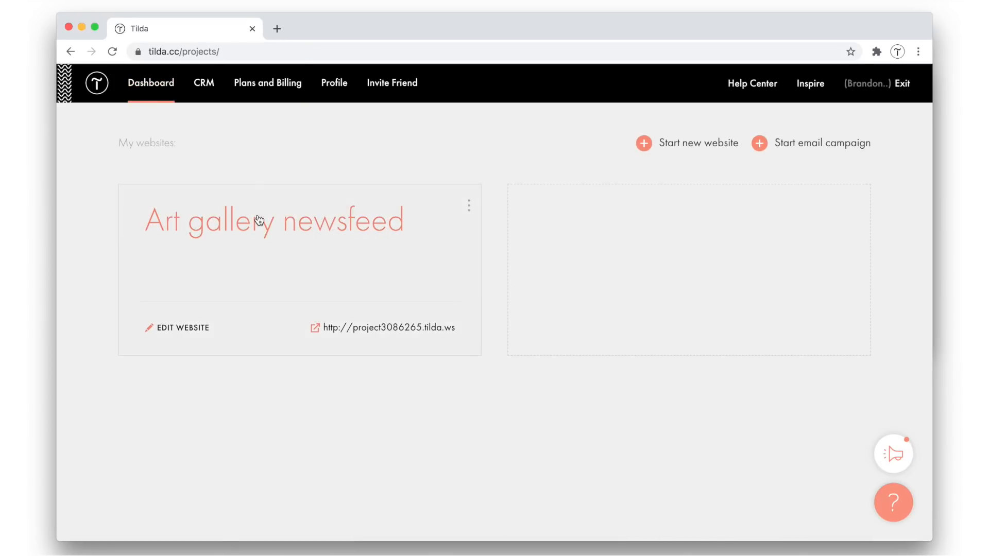
left_click(259, 220)
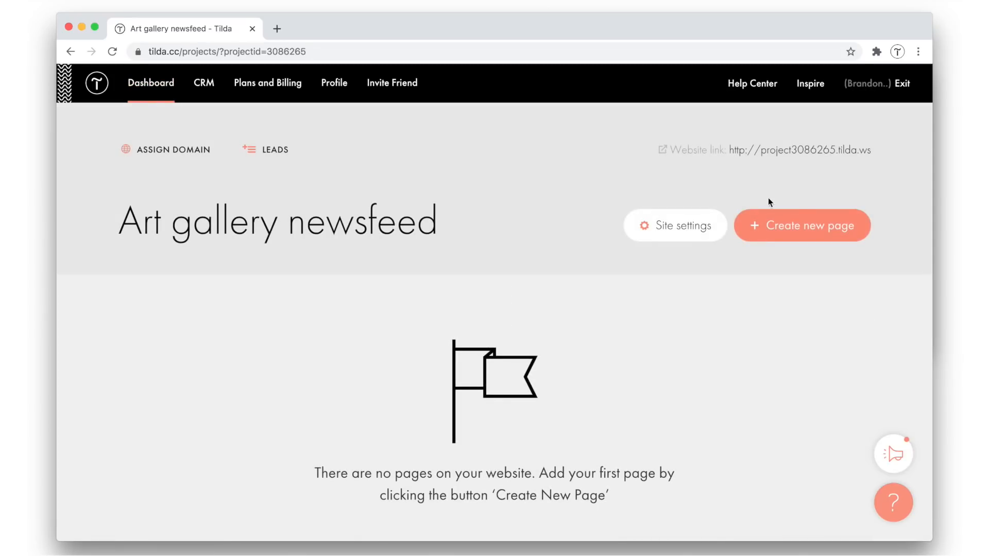
left_click(800, 228)
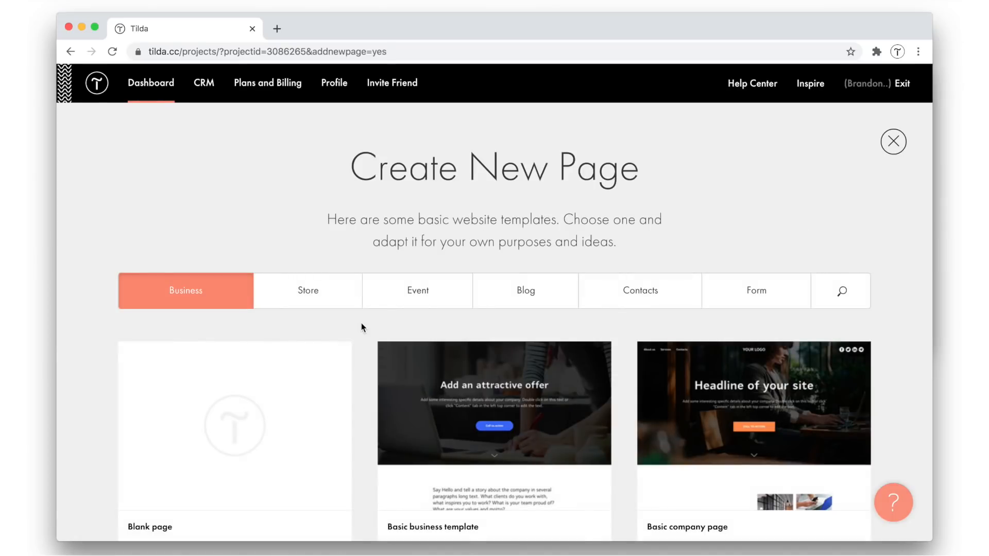
scroll(360, 323, "down", 3)
left_click(204, 390)
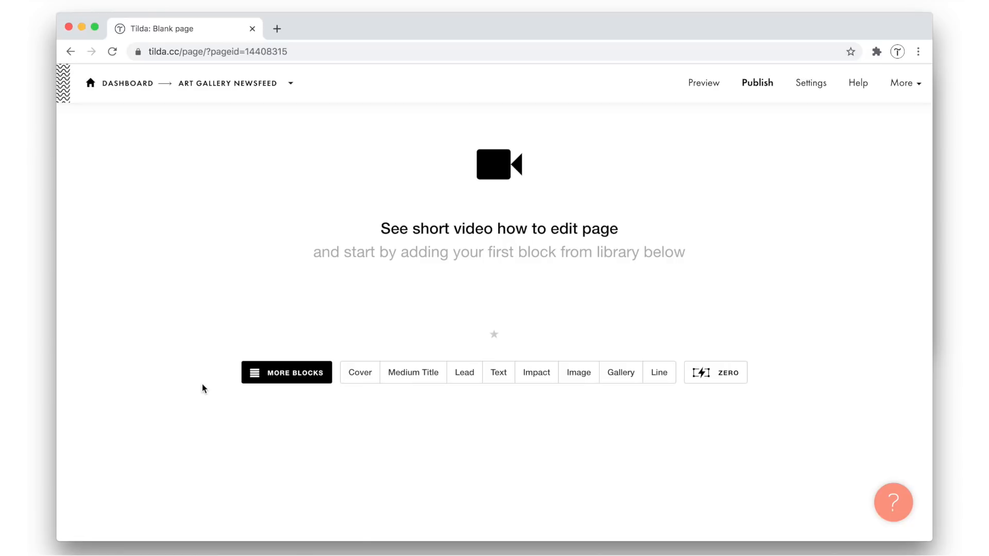
Add the FD301 "Feed: Grid for news or blog" block from the News and feeds category and look it over
left_click(303, 372)
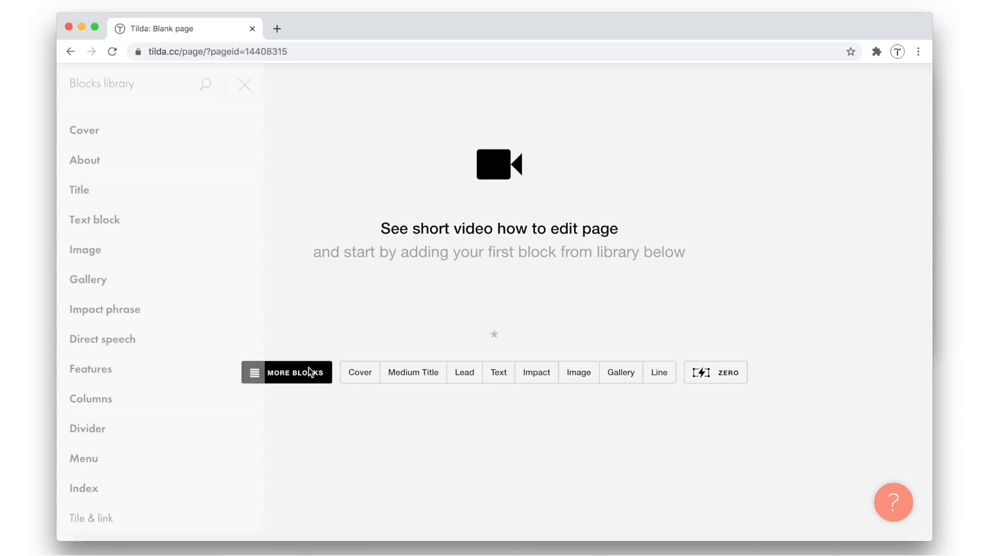
scroll(211, 376, "down", 10)
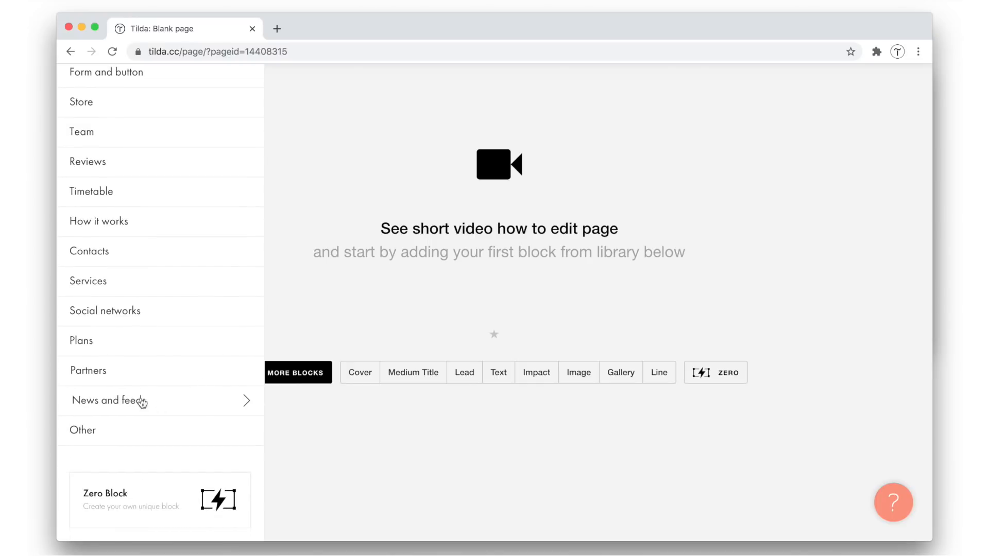
left_click(127, 406)
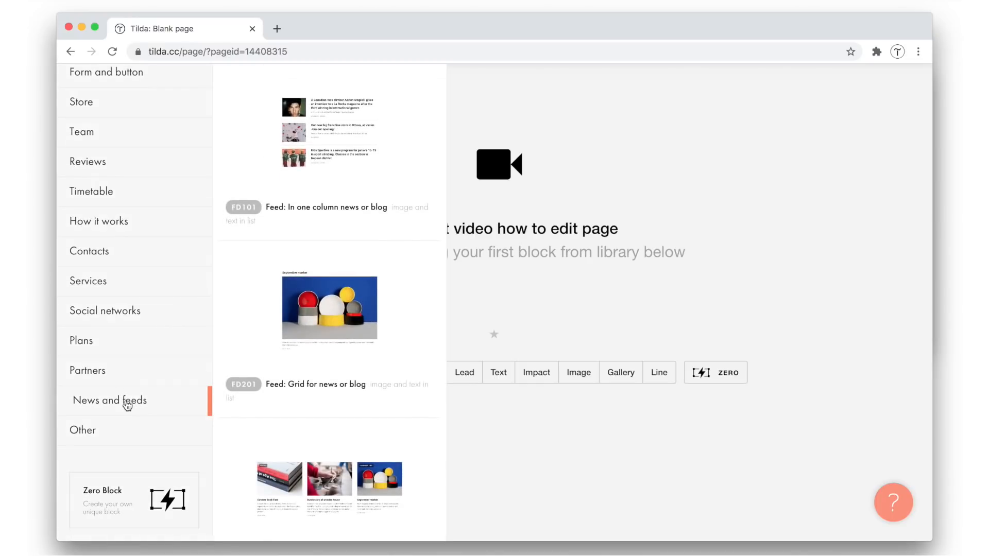
scroll(283, 402, "down", 3)
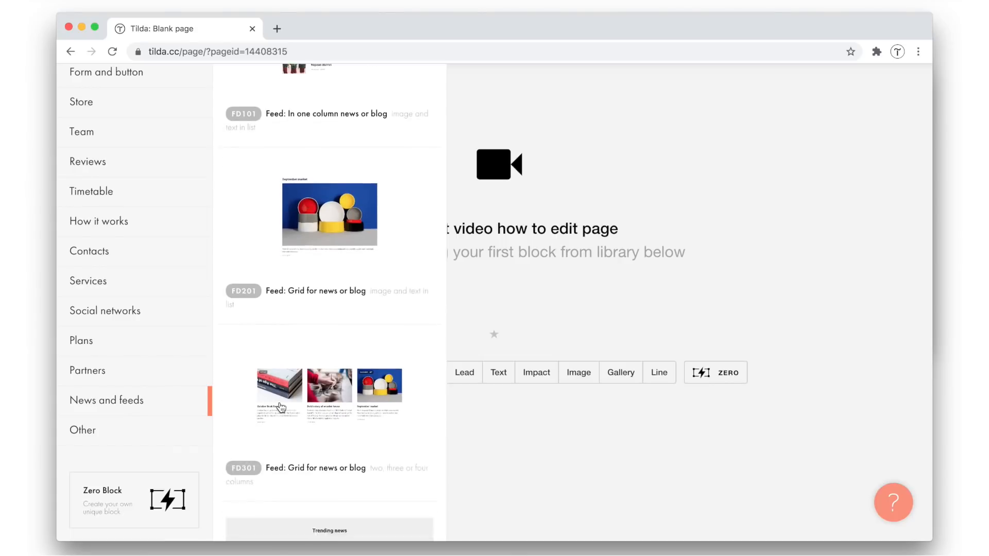
left_click(303, 386)
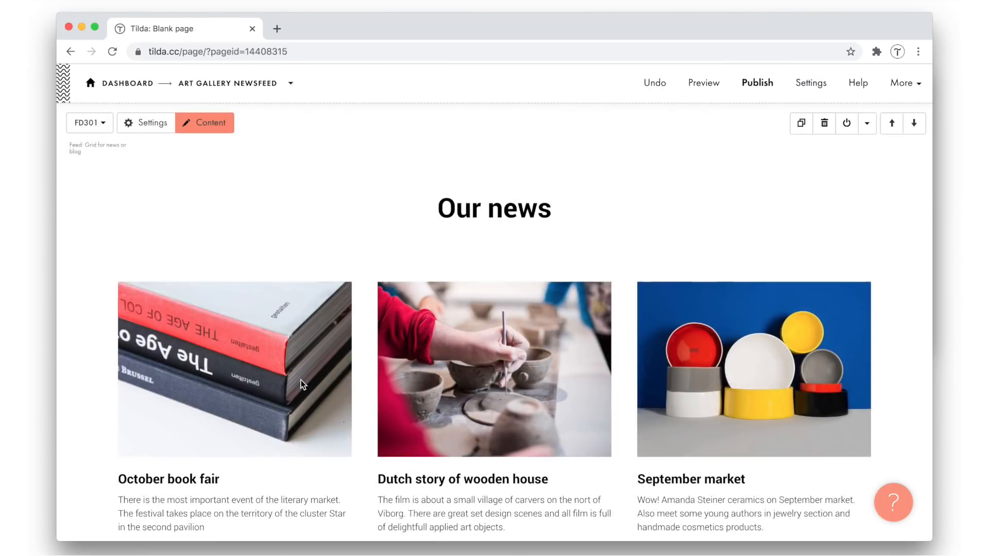
scroll(369, 360, "down", 3)
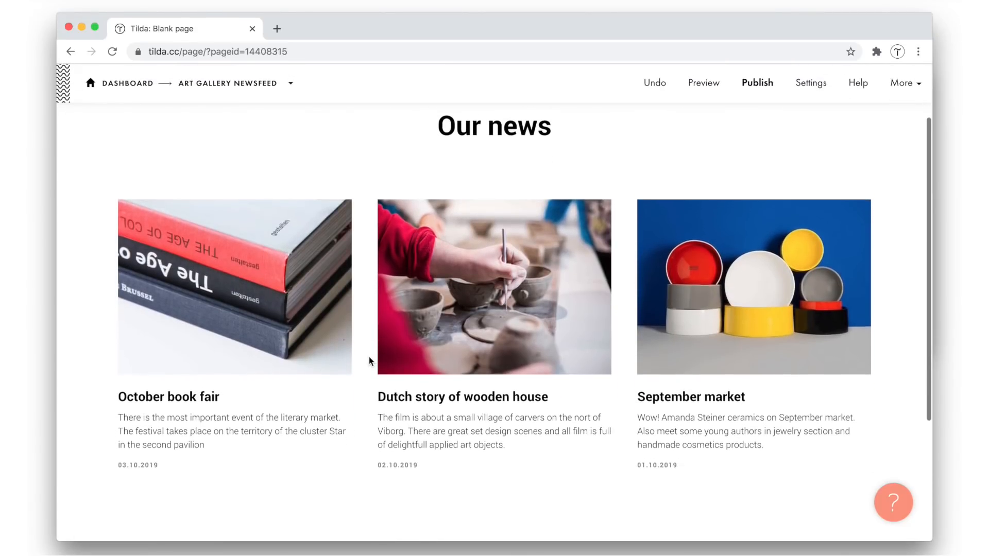
scroll(368, 360, "up", 2)
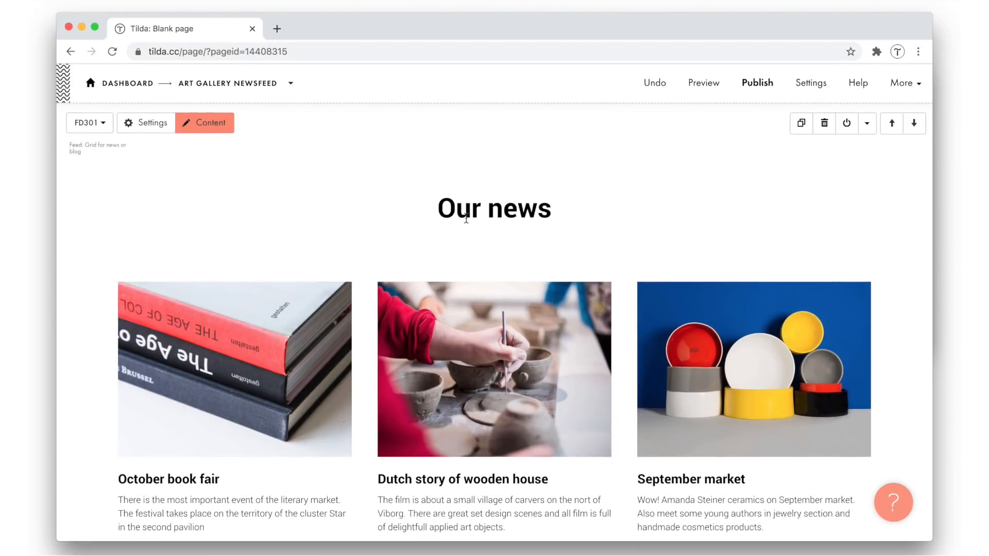
Replace the feed block's "Our news" heading with "Tiempo news and events", copied from the open text document
left_click(466, 219)
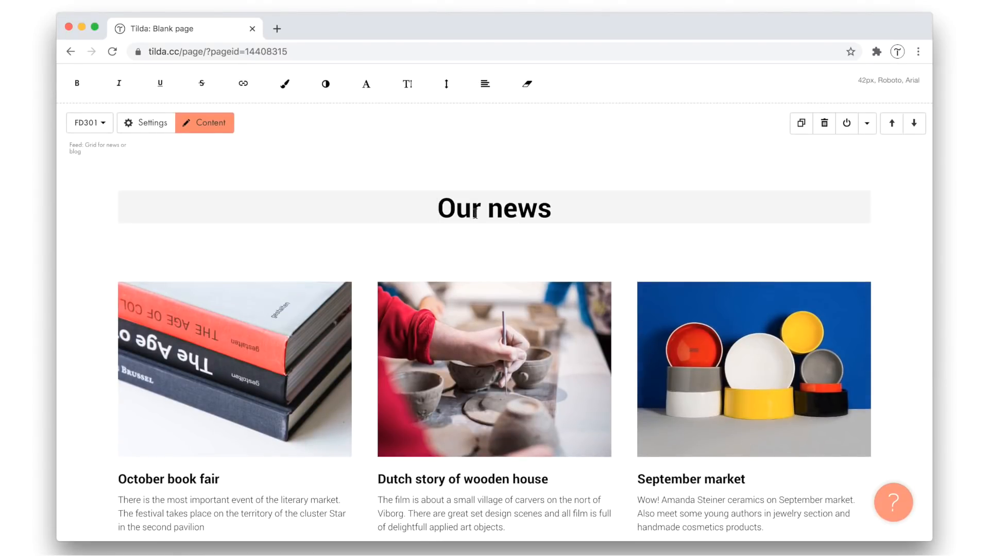
key("super+Tab")
key("super+Tab")
key("super+Tab")
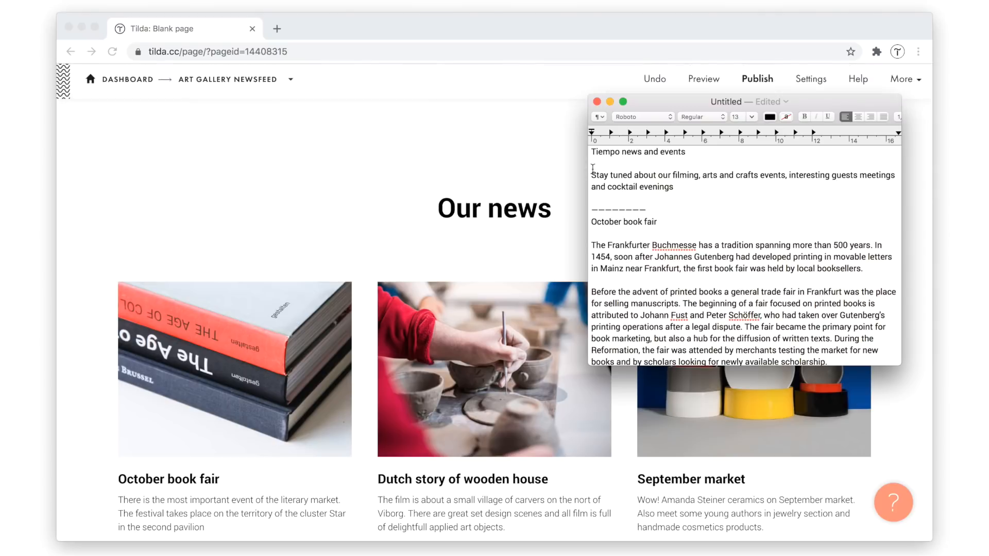
double_click(613, 155)
triple_click(612, 155)
key("super+c")
key("super+Tab")
triple_click(492, 210)
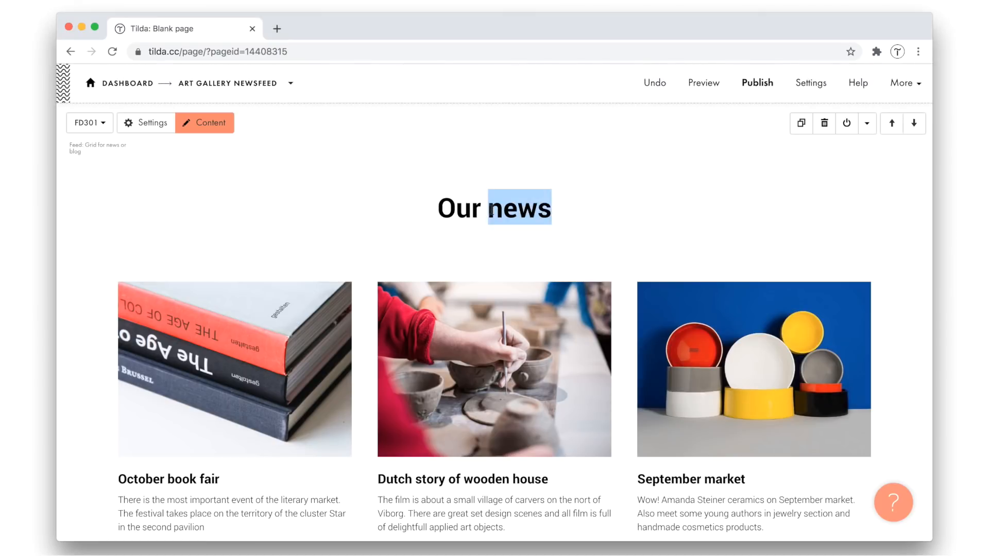
key("super+v")
left_click(443, 183)
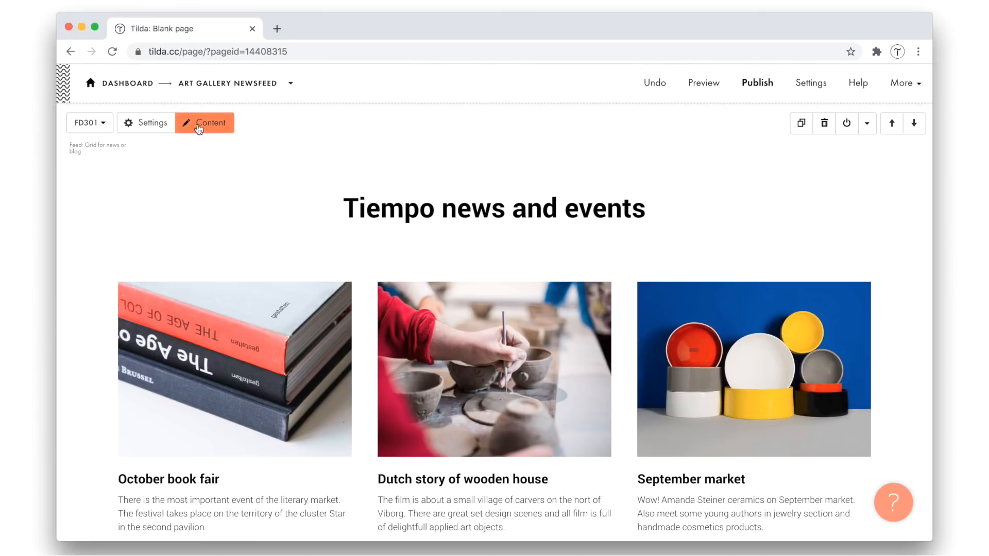
Fill in the feed block's description with the "Stay tuned about our filming..." sentence from the text document and save the block content
left_click(203, 123)
left_click(192, 227)
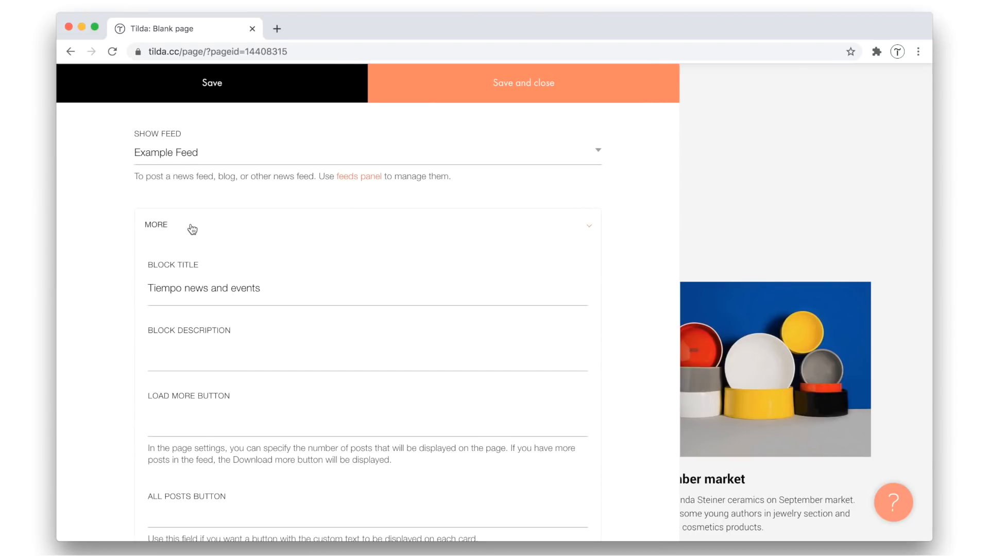
left_click(200, 354)
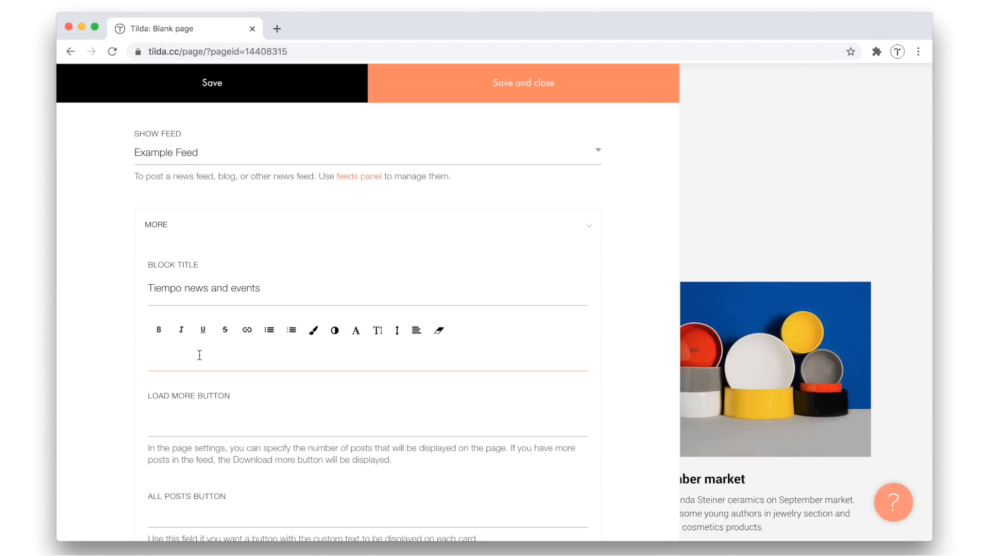
key("super+Tab")
triple_click(650, 188)
key("super+x")
key("super+z")
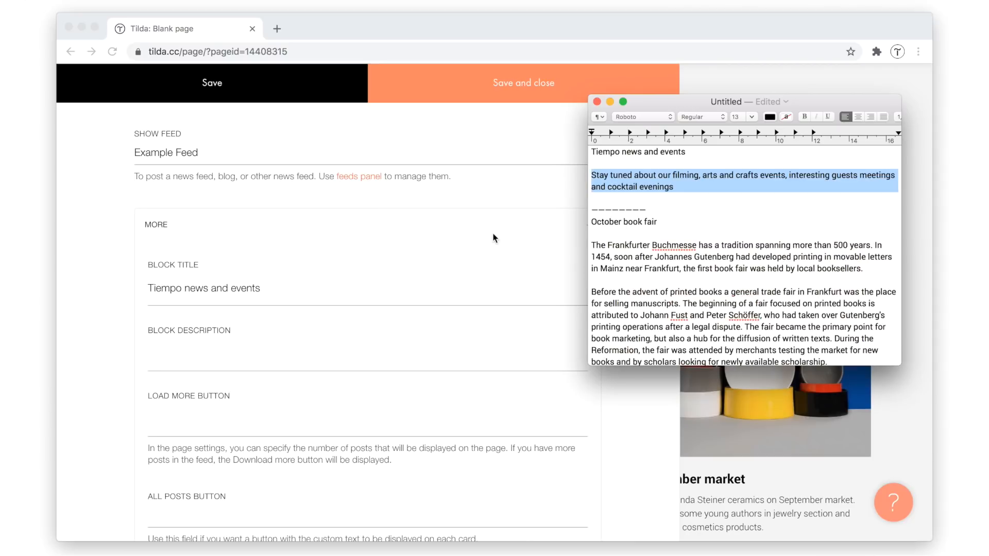
key("super+Tab")
key("super+v")
left_click(128, 363)
left_click(559, 96)
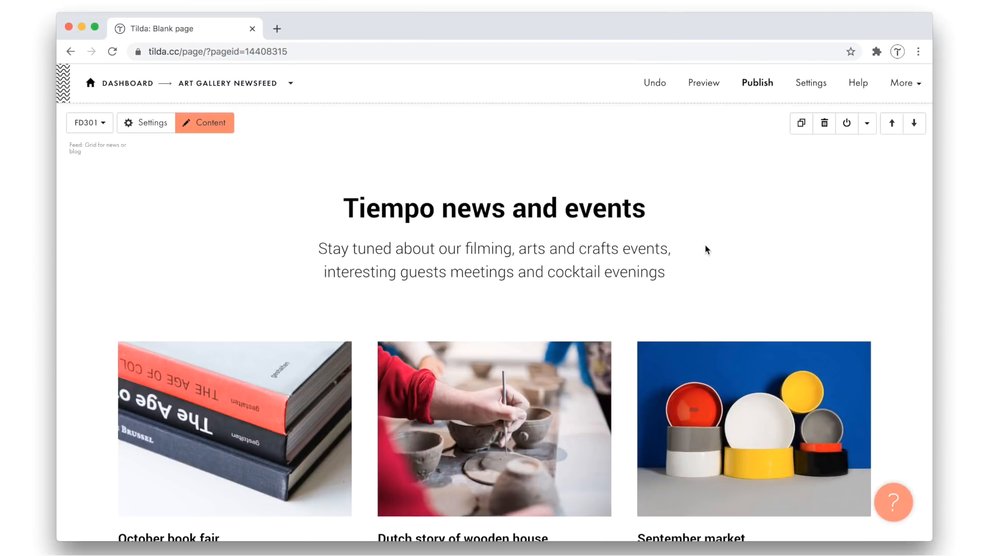
Open the feeds panel from the feed block's content settings, start working with Feeds and accept the content restriction agreement
left_click(211, 126)
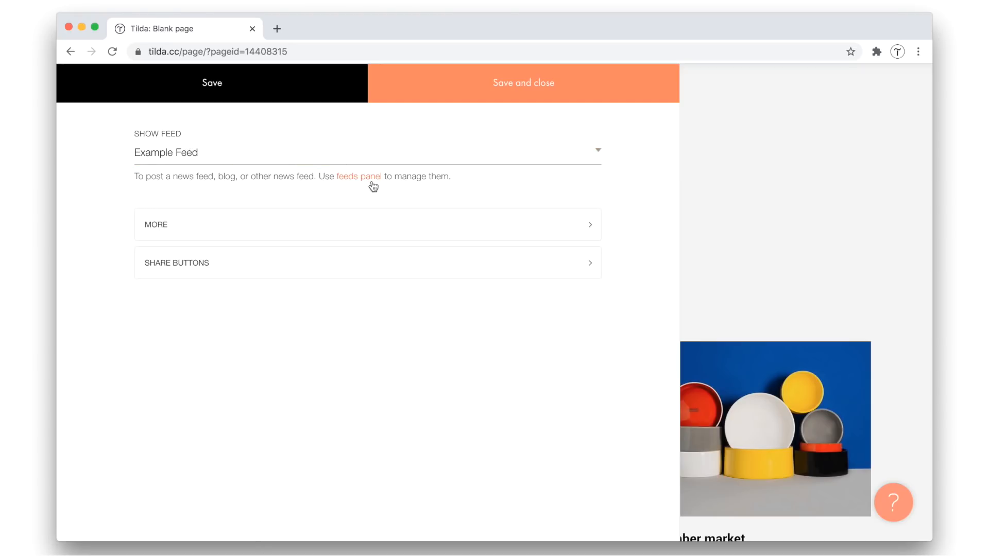
left_click(353, 179)
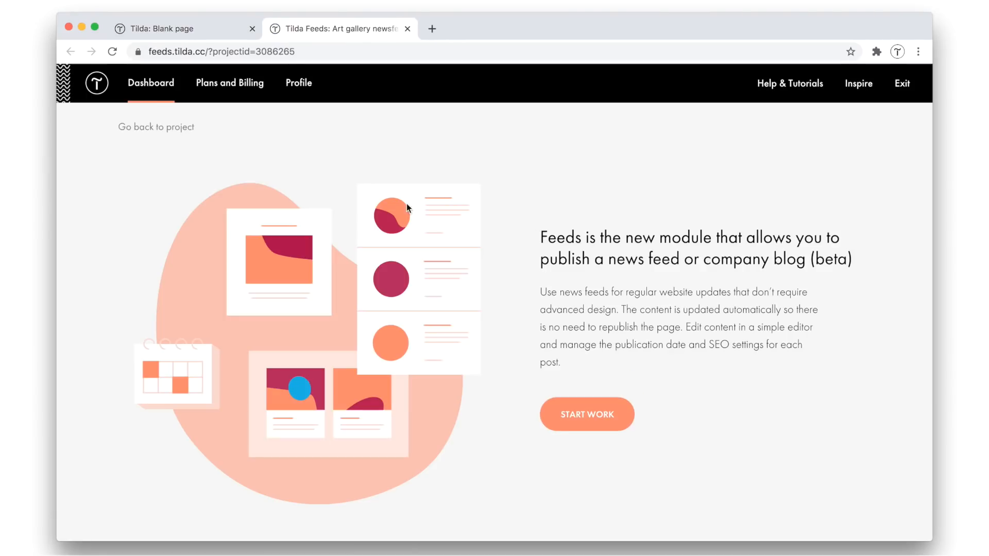
left_click(590, 418)
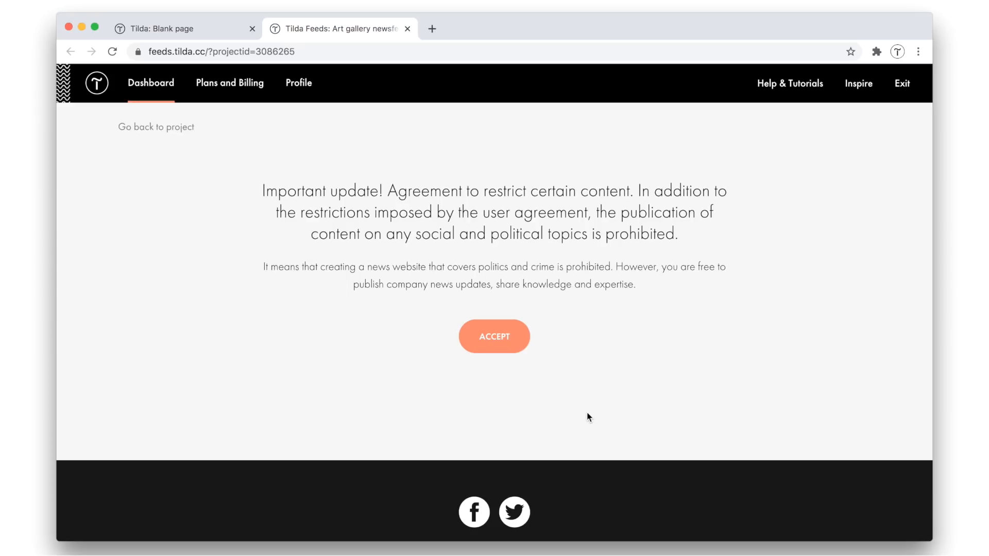
left_click(496, 347)
Create a new feed titled "Tiempo gallery blog"
left_click(494, 367)
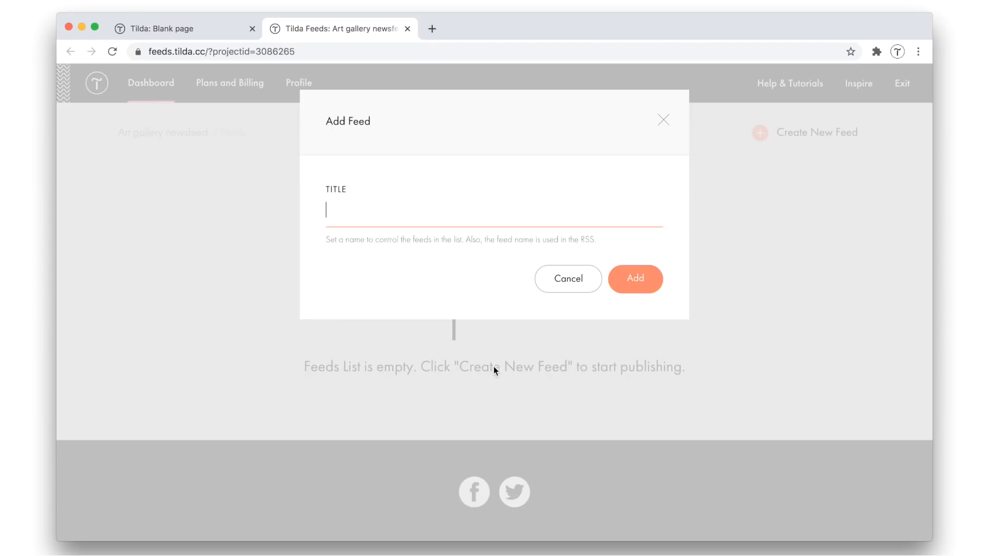
type("Tiempo")
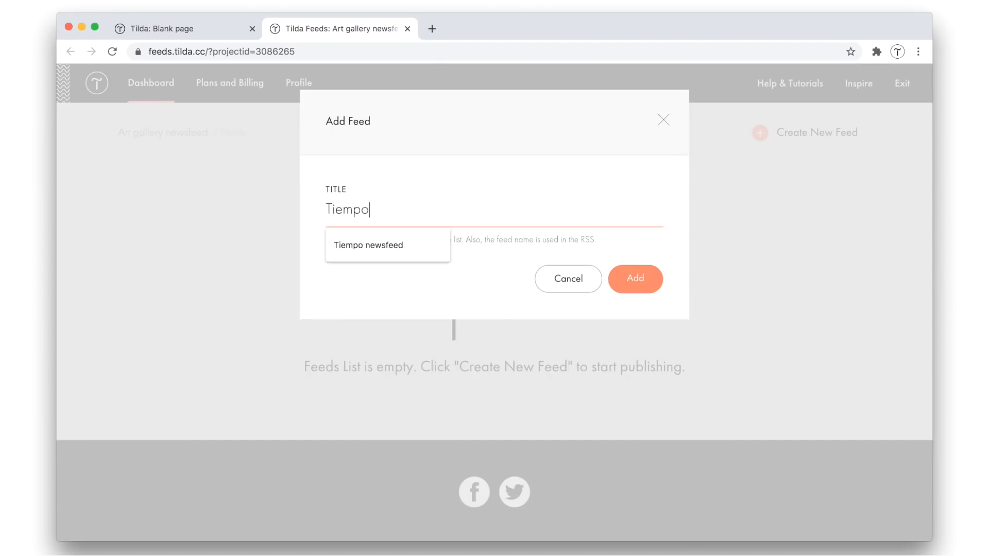
type(" gallery ")
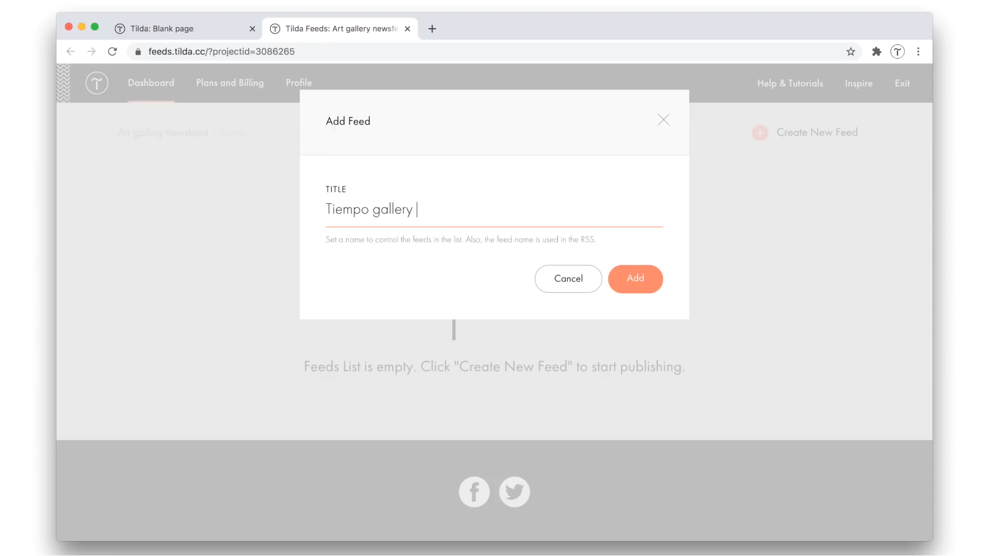
type("blog")
left_click(646, 286)
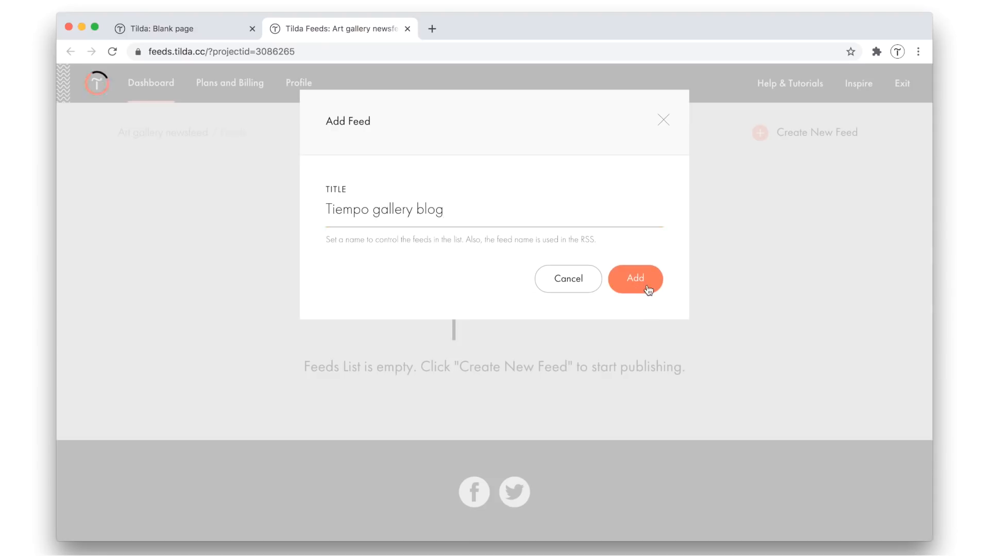
Open the Tiempo gallery blog feed and delete its three sample posts, confirming each deletion
left_click(211, 218)
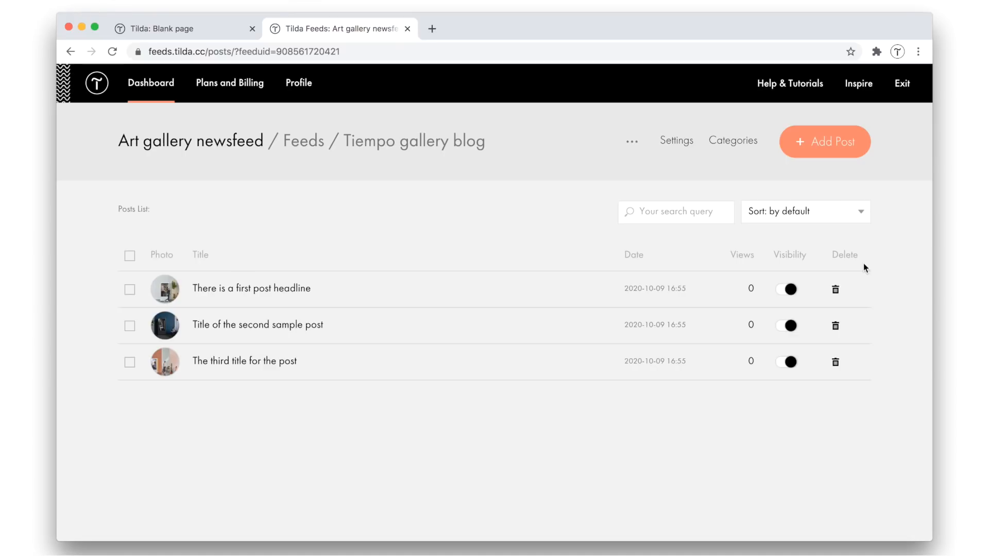
left_click(836, 289)
left_click(618, 127)
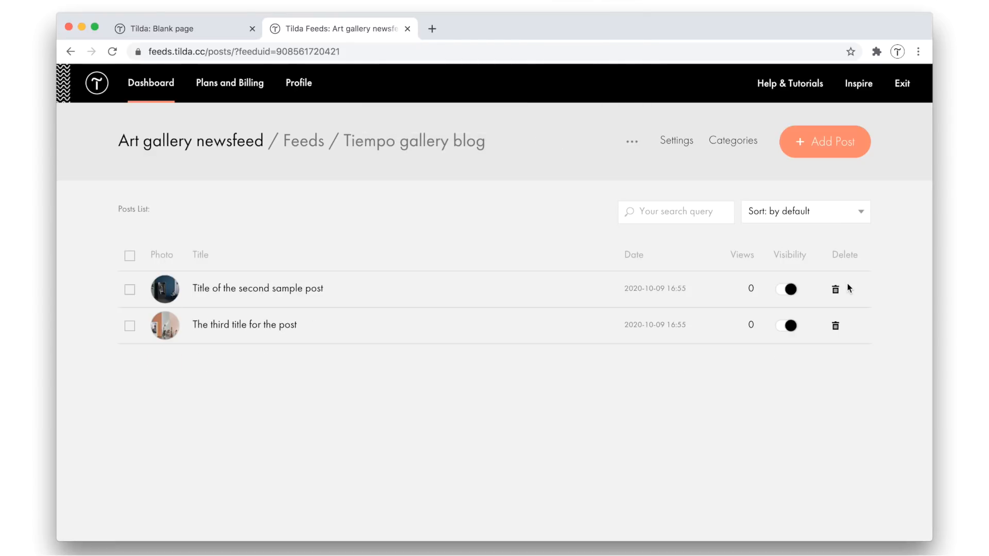
left_click(839, 289)
left_click(600, 125)
left_click(835, 293)
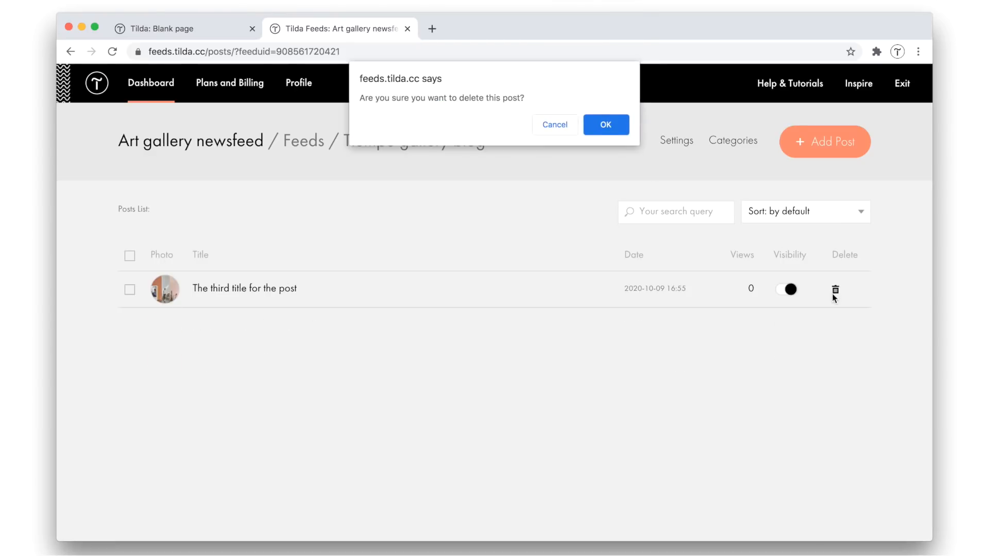
left_click(597, 128)
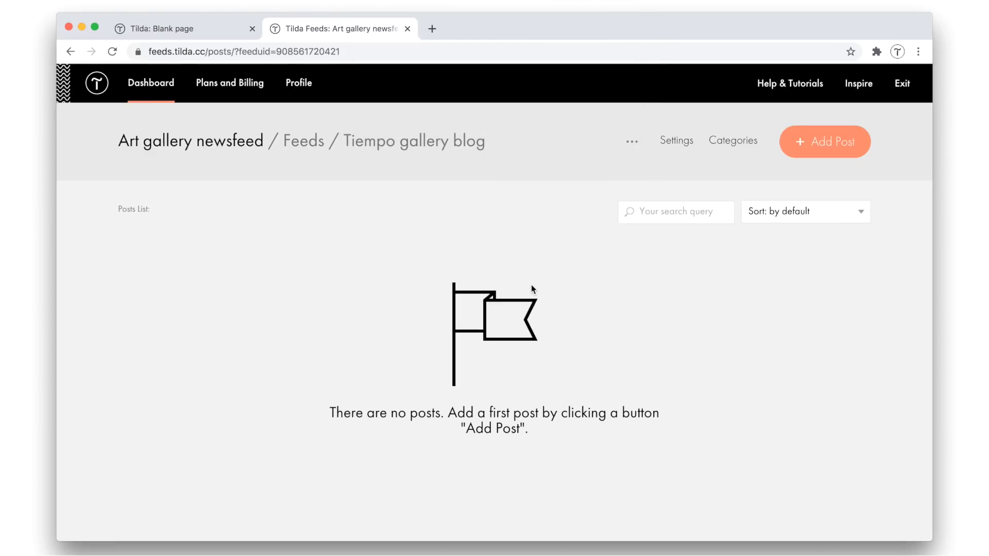
Add a new post titled "October book fair" to the feed
left_click(841, 142)
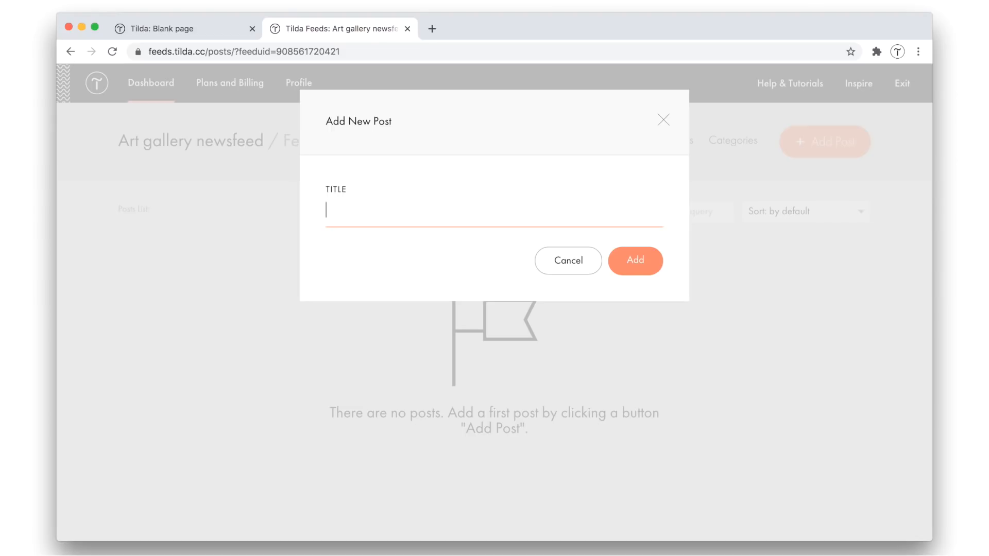
type("October book")
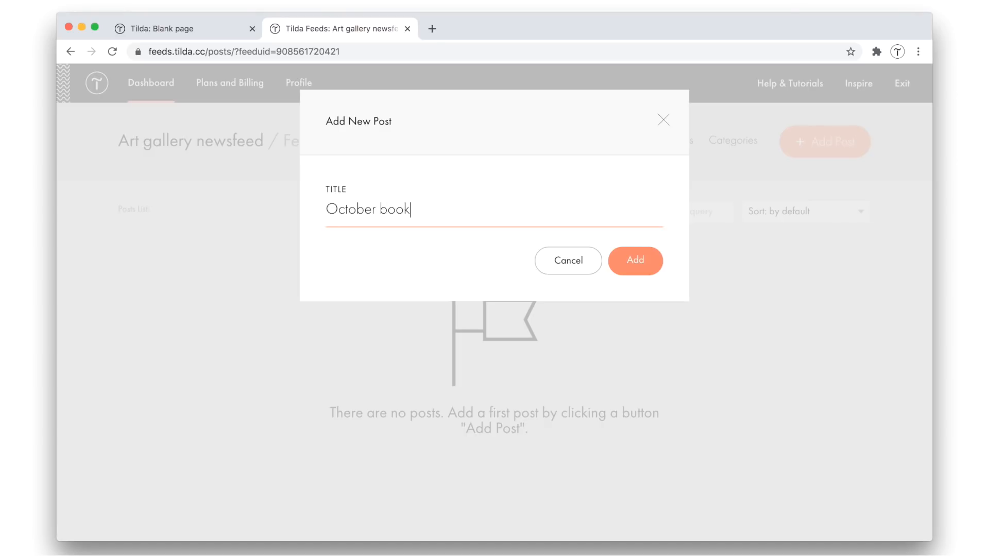
type(" fair")
left_click(631, 265)
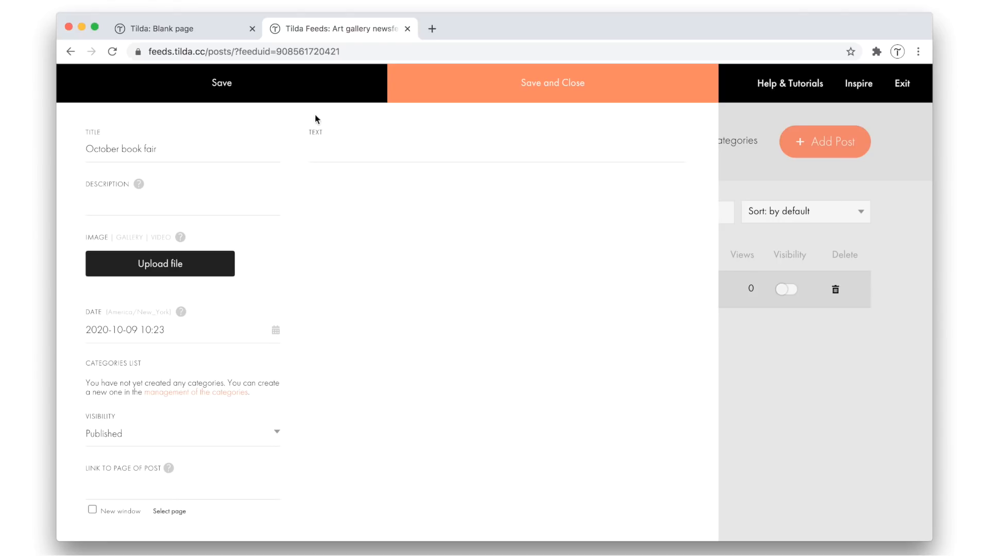
Copy the three Frankfurter Buchmesse paragraphs from the text document into the October book fair post's text
left_click(607, 145)
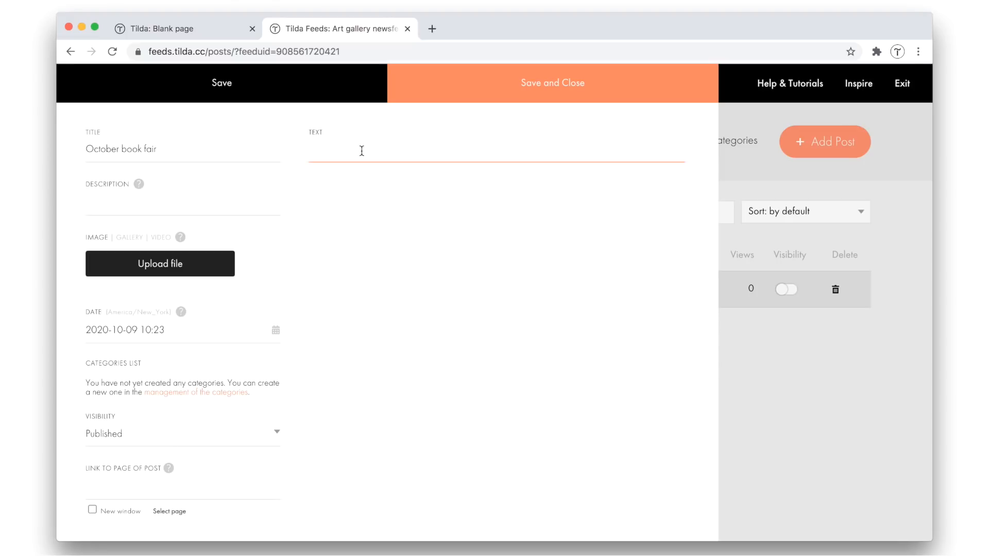
key("super+Tab")
key("super+Tab")
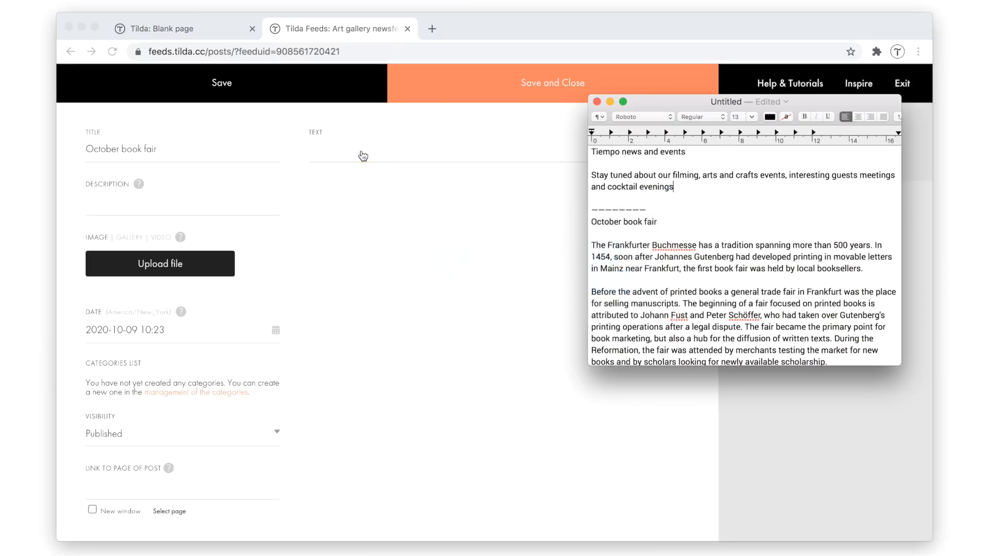
scroll(644, 202, "down", 5)
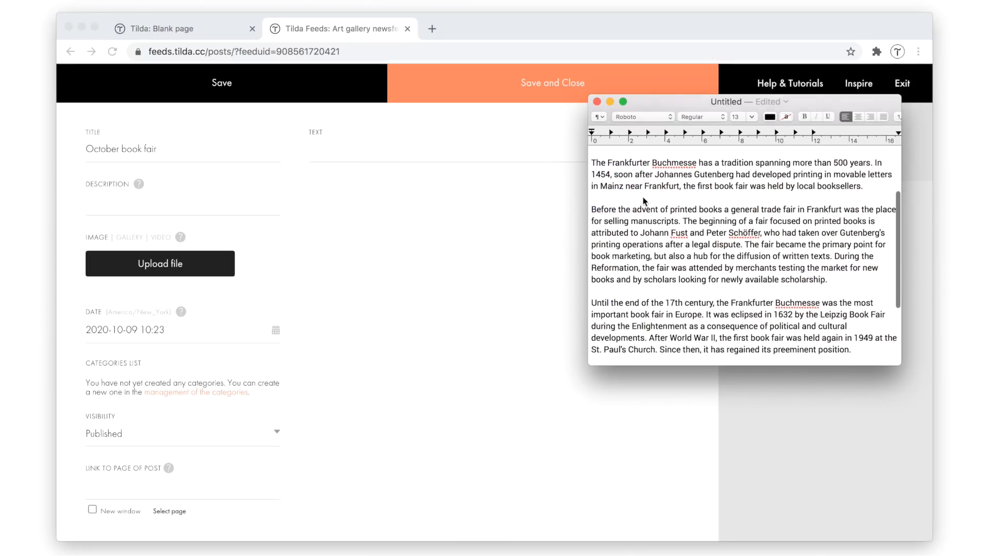
left_click_drag(594, 161, 853, 342)
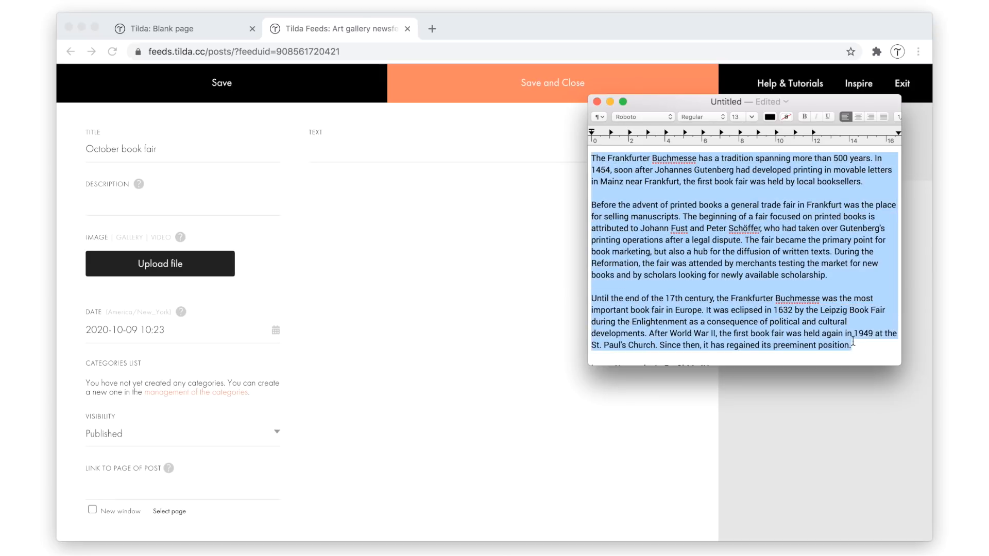
key("super+c")
left_click(497, 238)
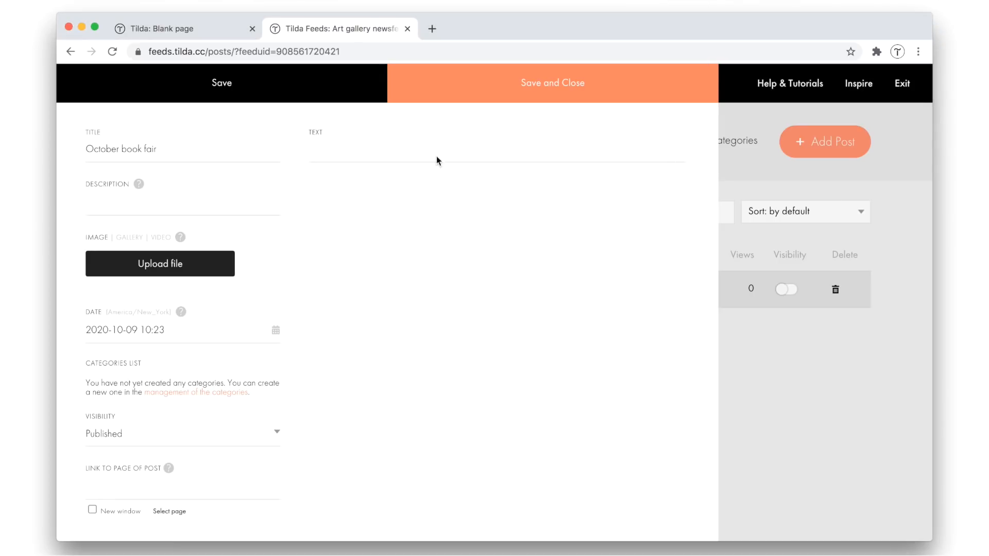
left_click(431, 153)
key("super+v")
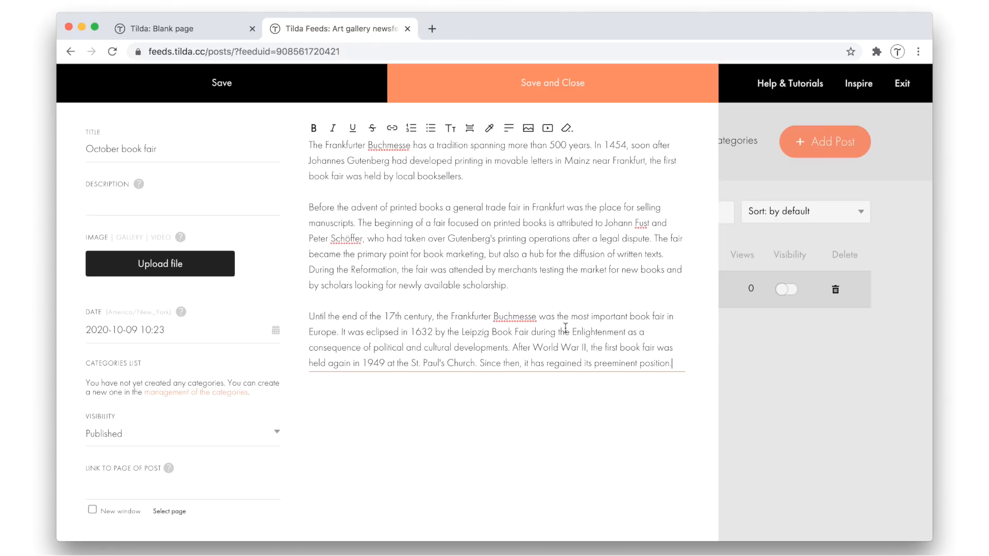
left_click(677, 461)
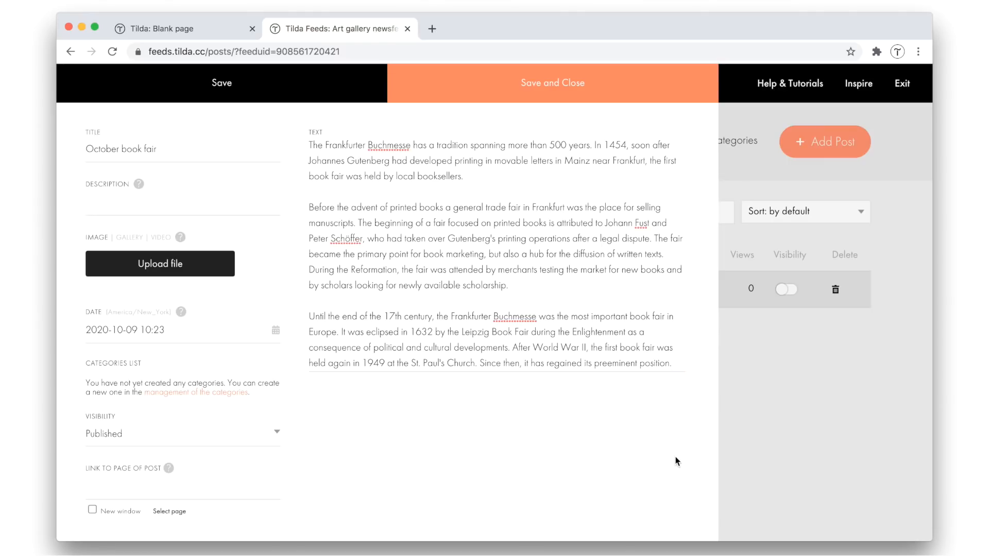
Try the Quote style on the post's opening paragraph and set its style to Preface instead
left_click_drag(466, 177, 300, 148)
left_click(340, 152)
triple_click(320, 148)
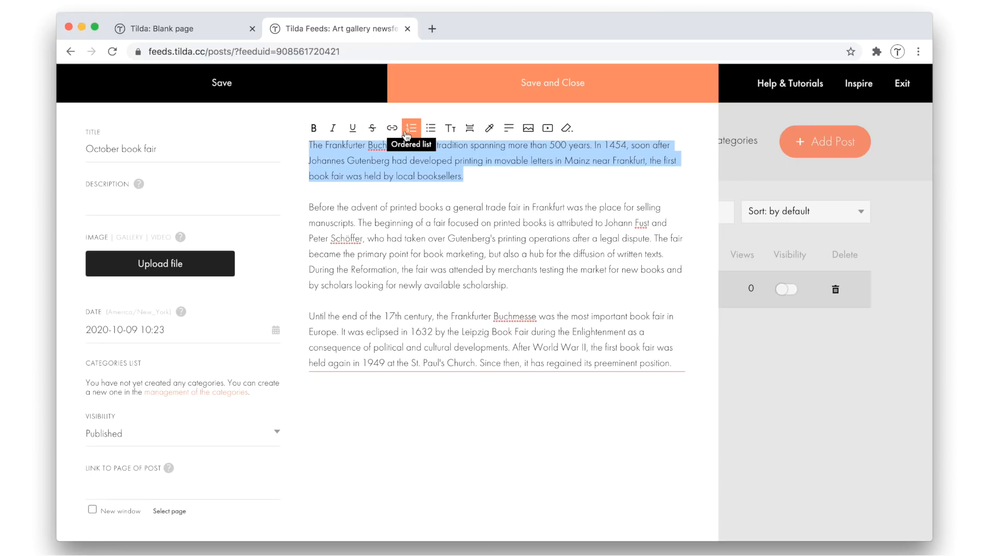
left_click(451, 133)
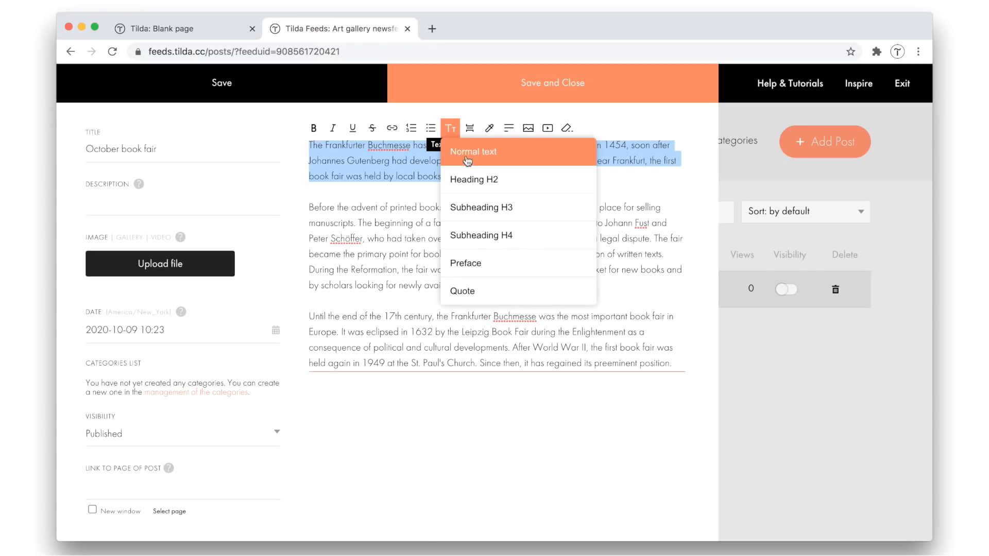
left_click(513, 291)
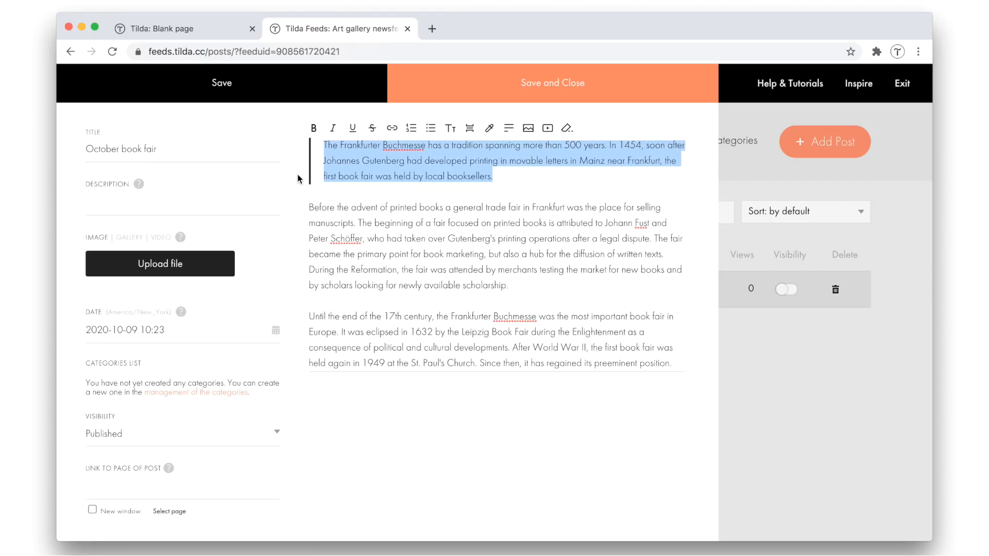
left_click(451, 133)
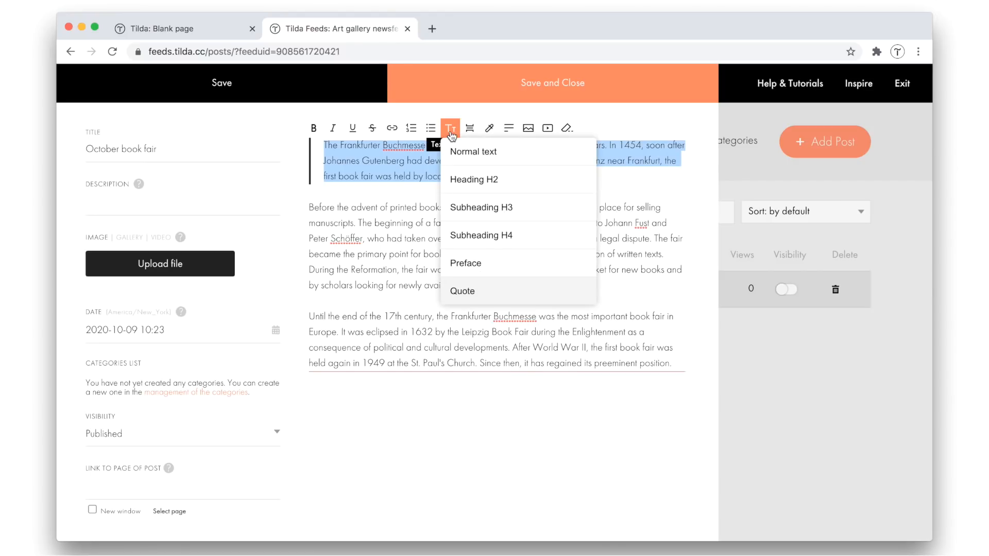
left_click(473, 261)
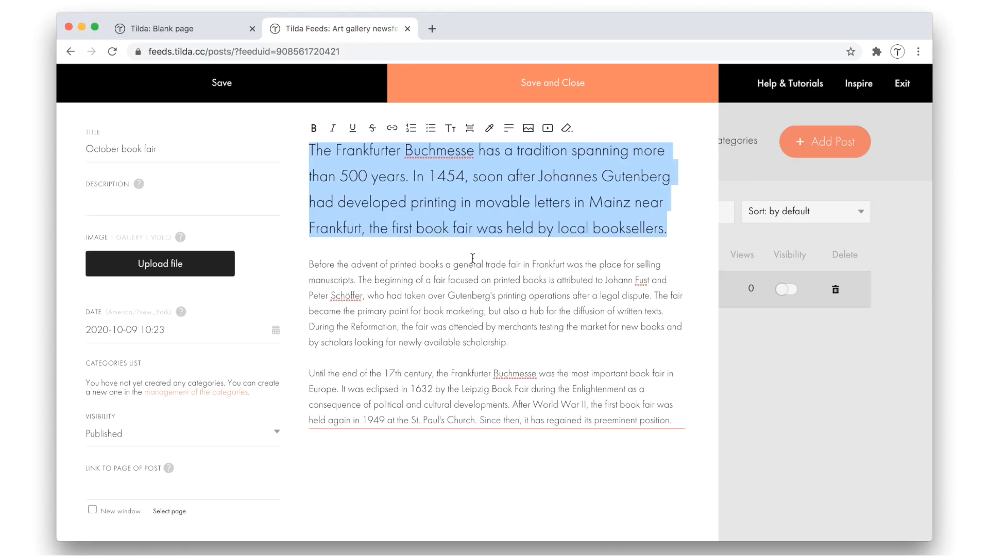
Insert a divider line below the post's opening paragraph and remove it again
left_click(499, 244)
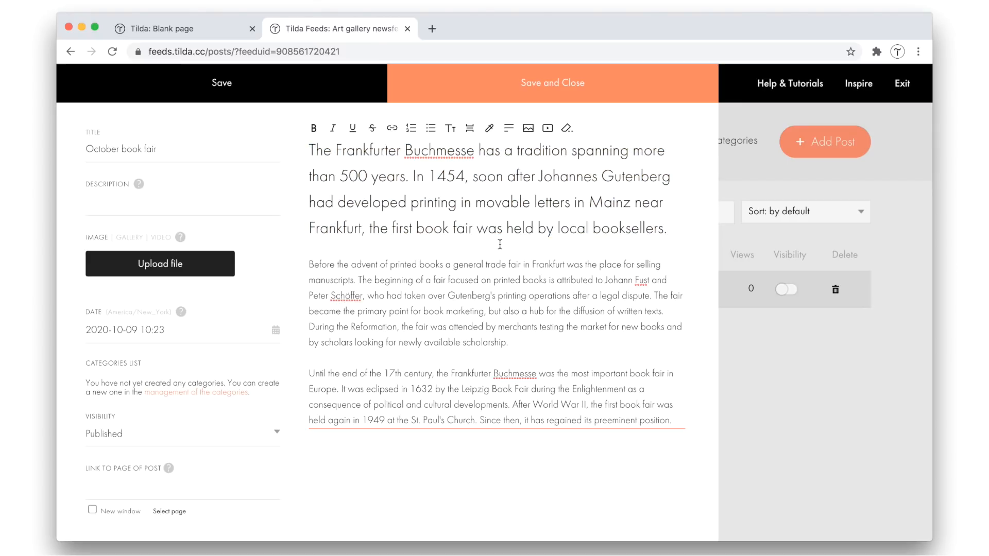
left_click(474, 132)
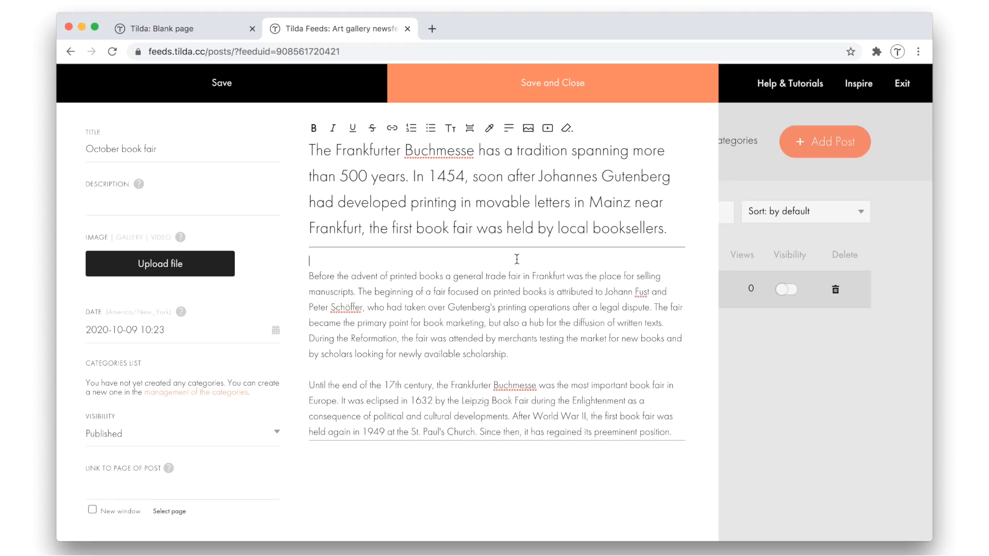
key("BackSpace")
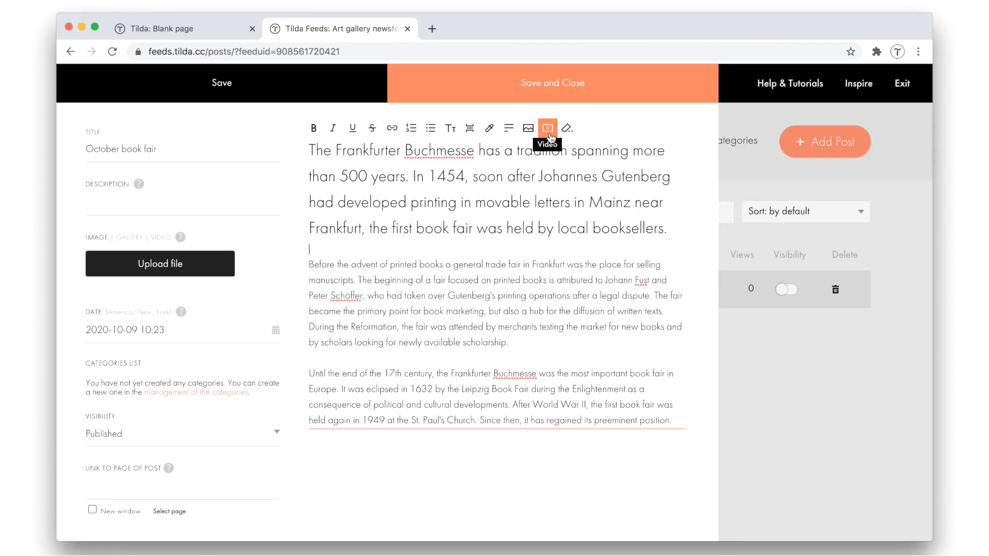
key("Return")
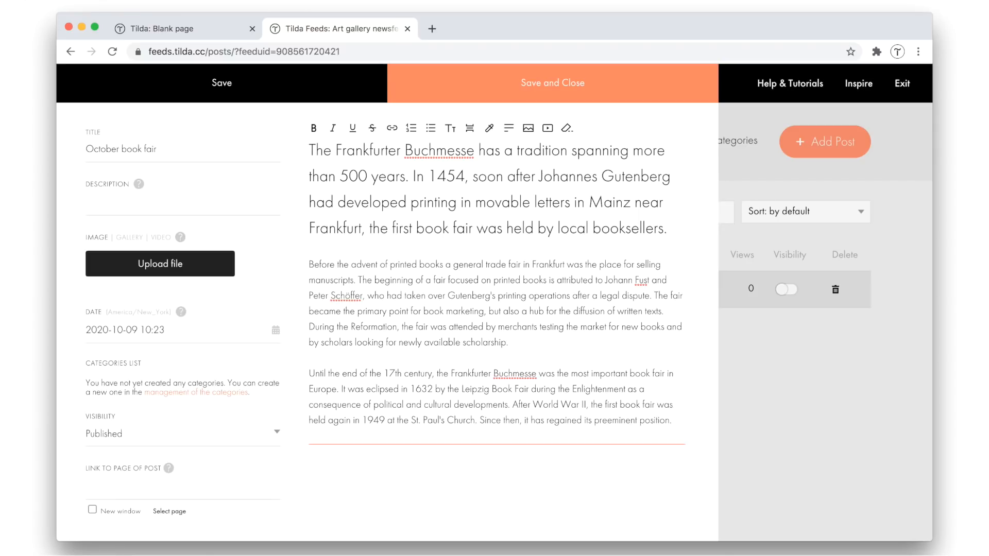
left_click(550, 130)
left_click(574, 172)
key("super+Tab")
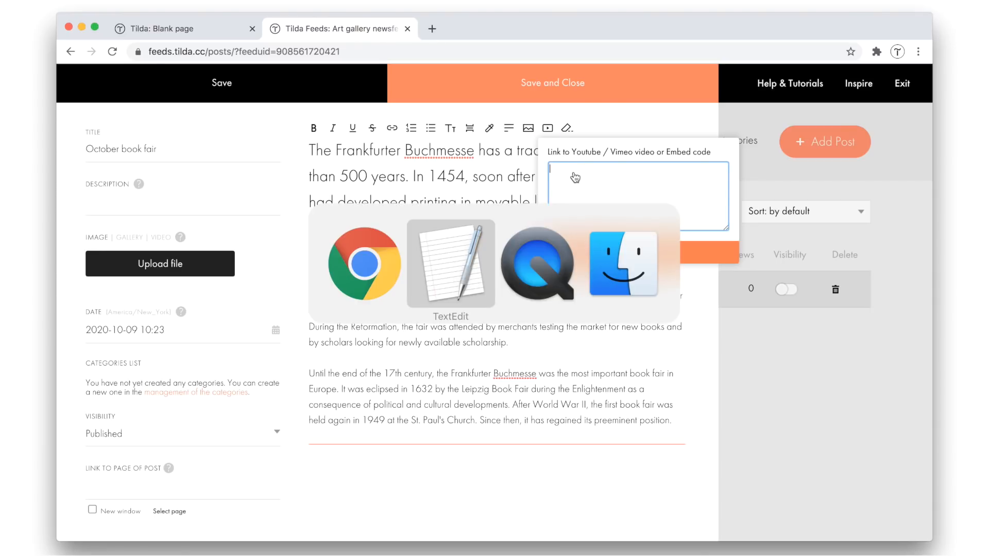
left_click(683, 281)
scroll(683, 281, "down", 5)
left_click_drag(710, 291, 591, 291)
key("super+c")
left_click(563, 181)
key("super+v")
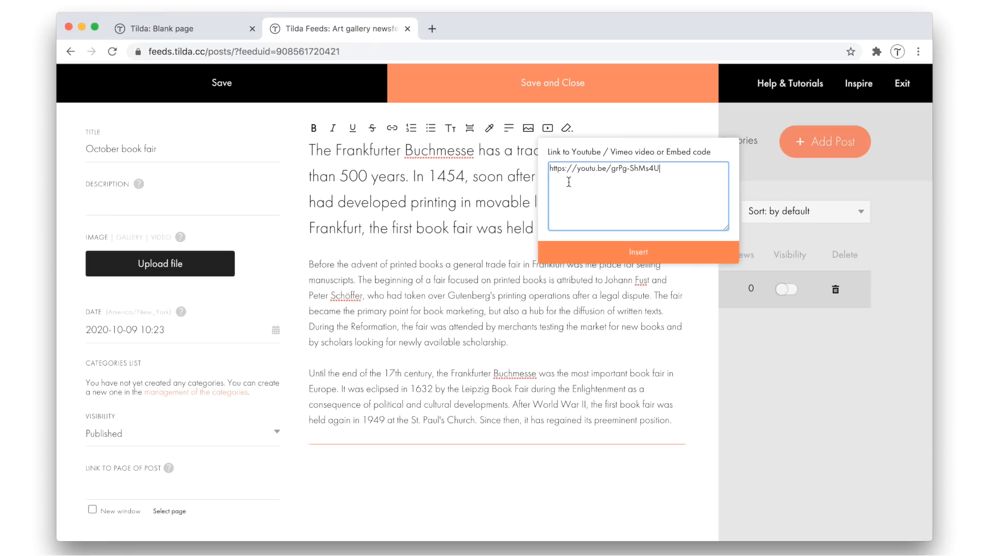
left_click(664, 251)
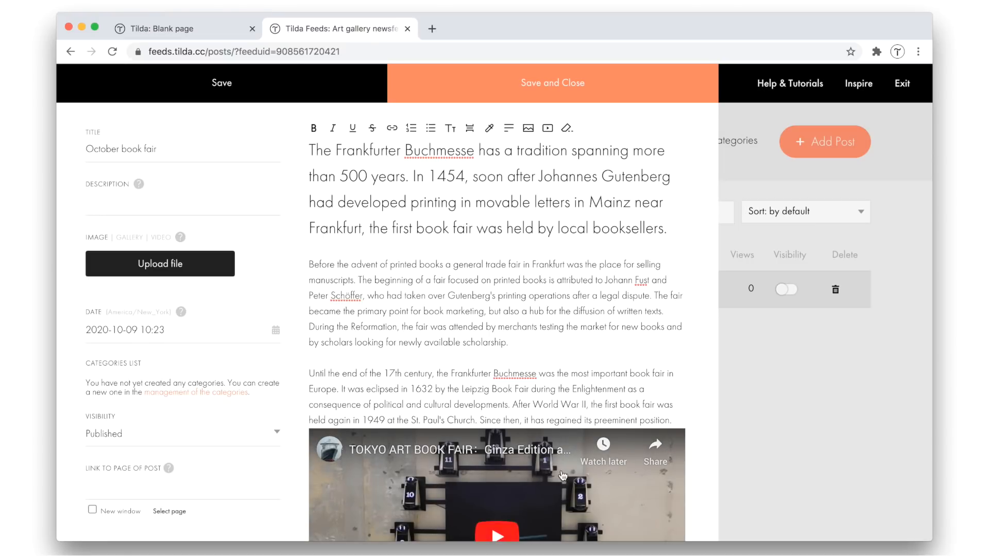
scroll(563, 475, "down", 3)
scroll(563, 475, "down", 1)
scroll(563, 476, "up", 3)
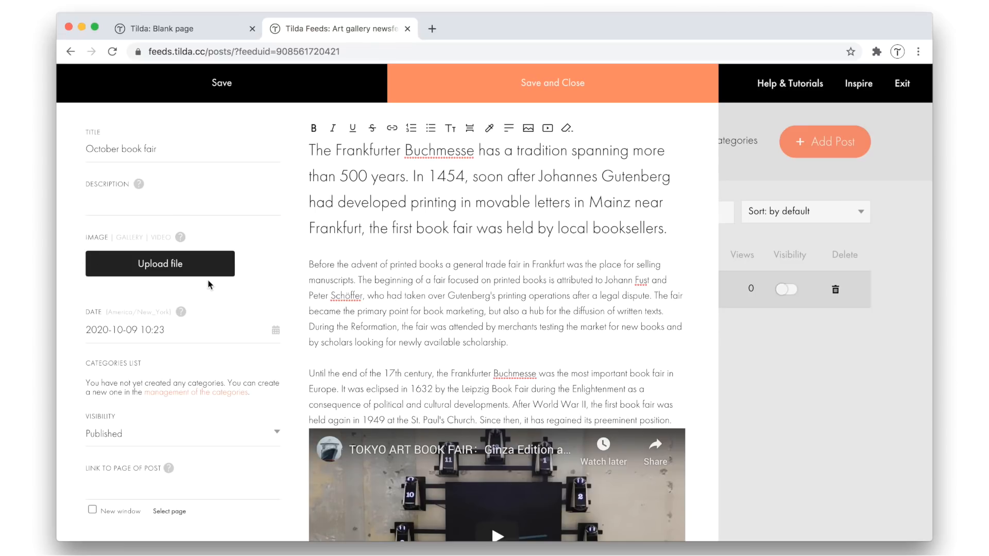
Upload the October book fair JPG from Finder as the post's image
key("super+Tab")
key("super+Tab")
key("super+Tab")
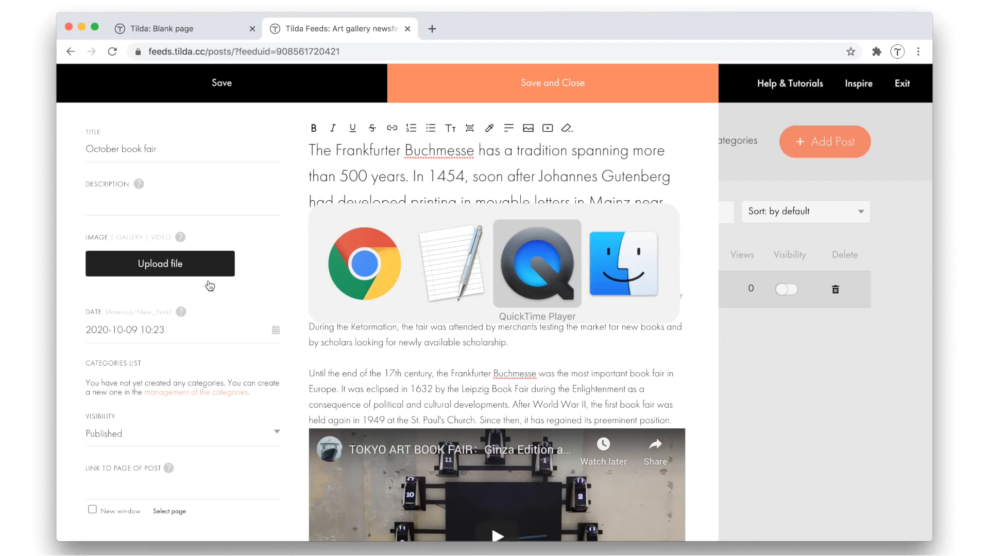
left_click_drag(593, 150, 126, 273)
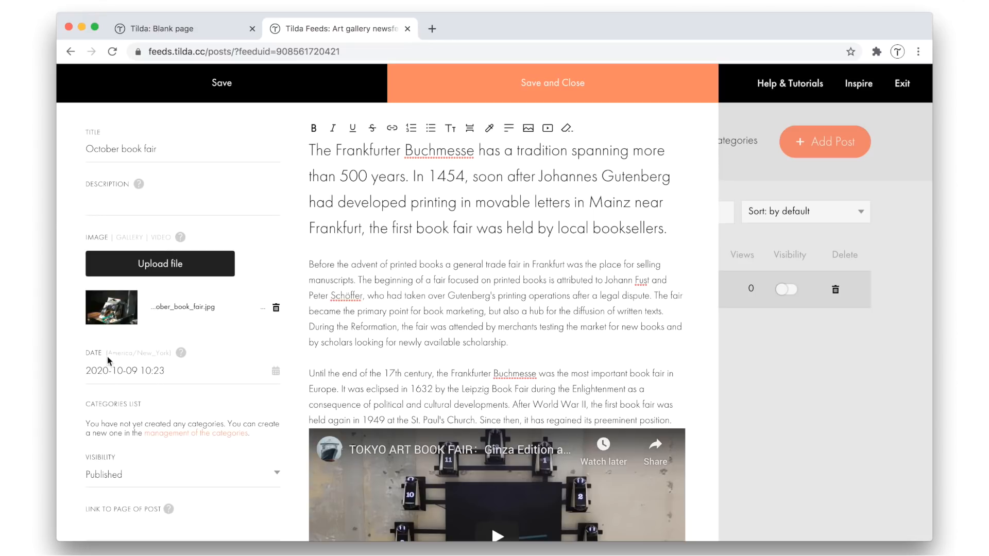
Set the post's time to 11:00 on 2020-10-09, and save and close the post
left_click(128, 371)
scroll(207, 358, "down", 1)
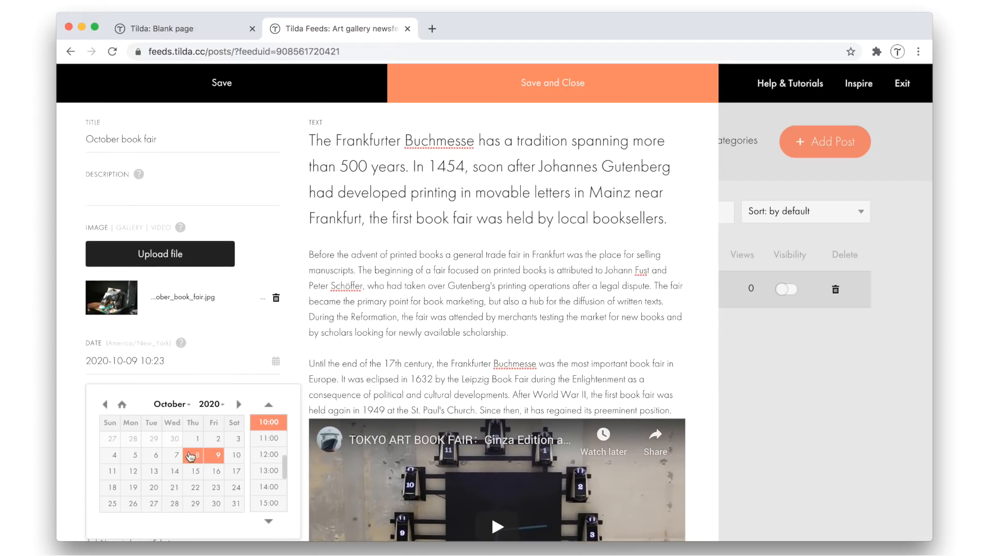
left_click(259, 442)
scroll(284, 424, "down", 5)
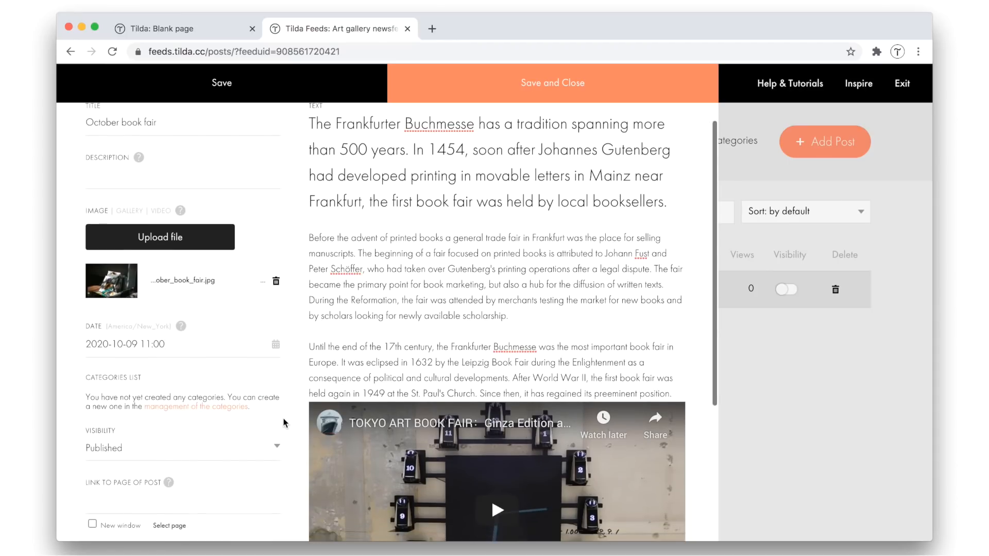
scroll(284, 423, "down", 5)
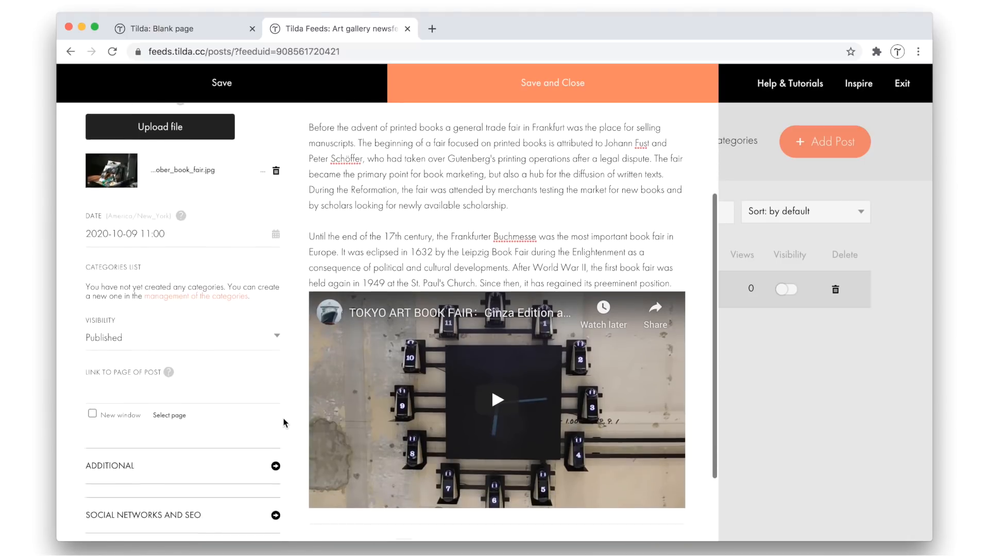
scroll(284, 423, "down", 1)
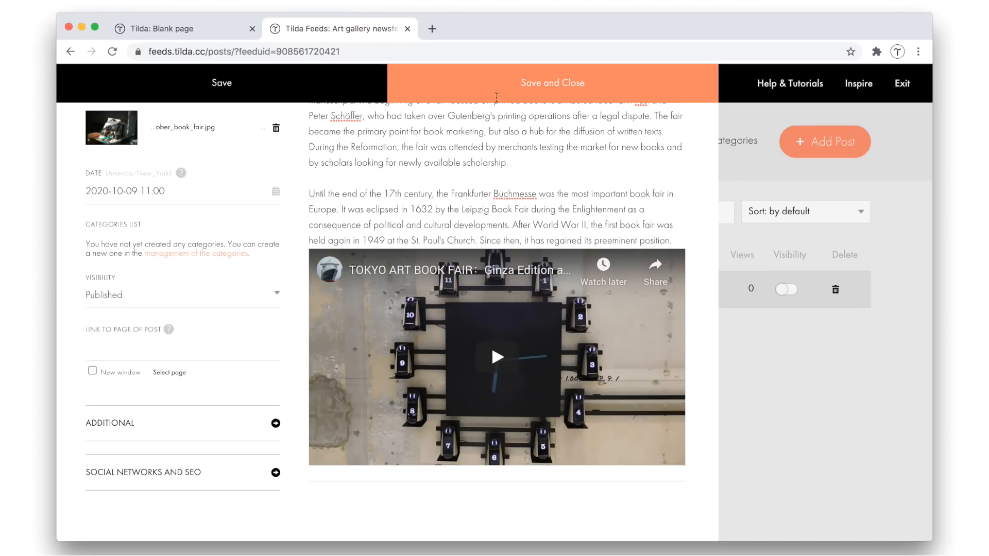
left_click(525, 90)
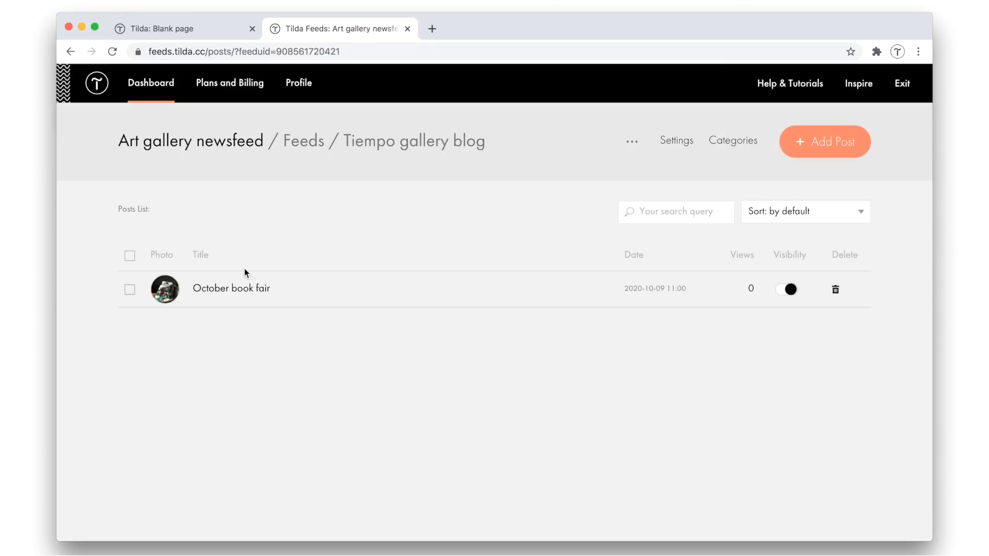
Create the feed categories INTERVIEW, FILMING, EVENT and ART from the October book fair post's category management link
left_click(230, 289)
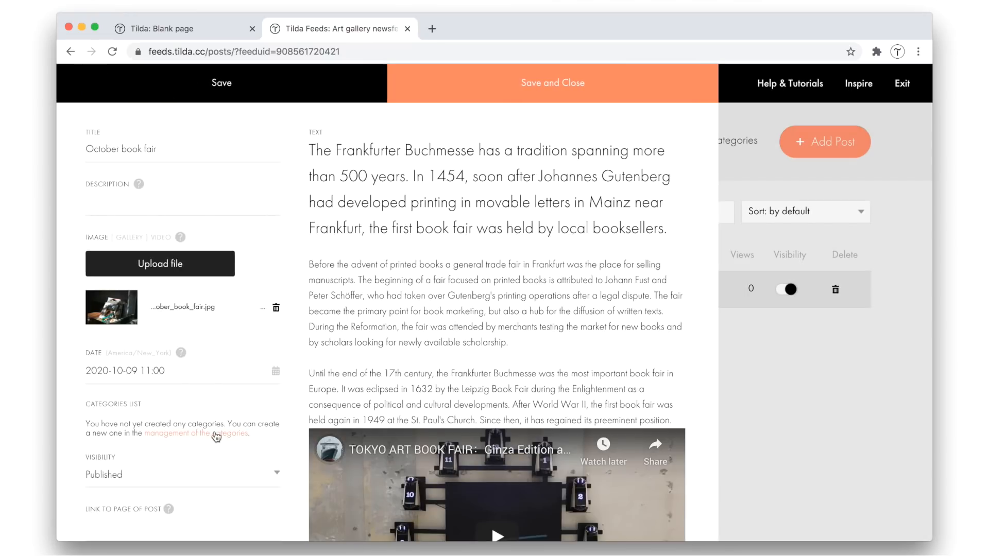
left_click(215, 434)
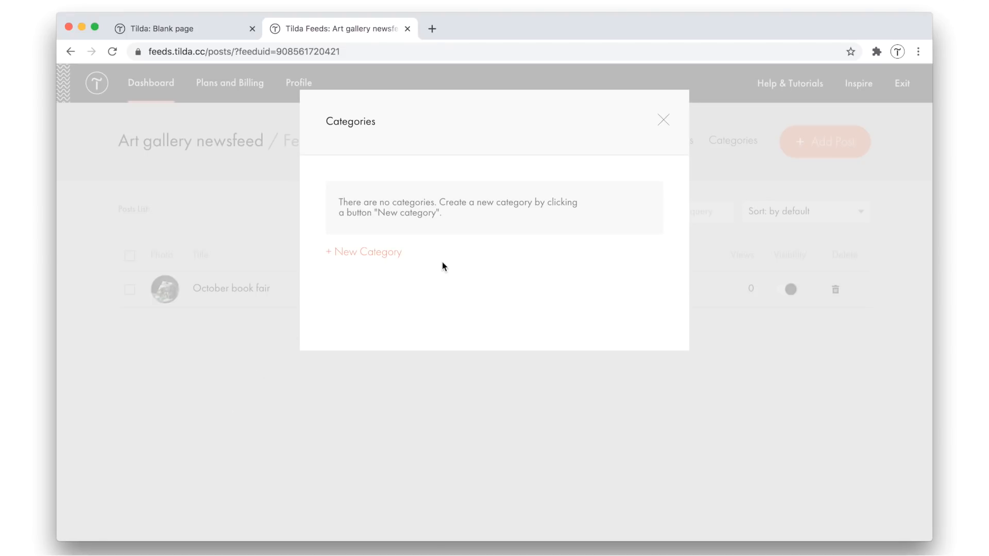
left_click(387, 253)
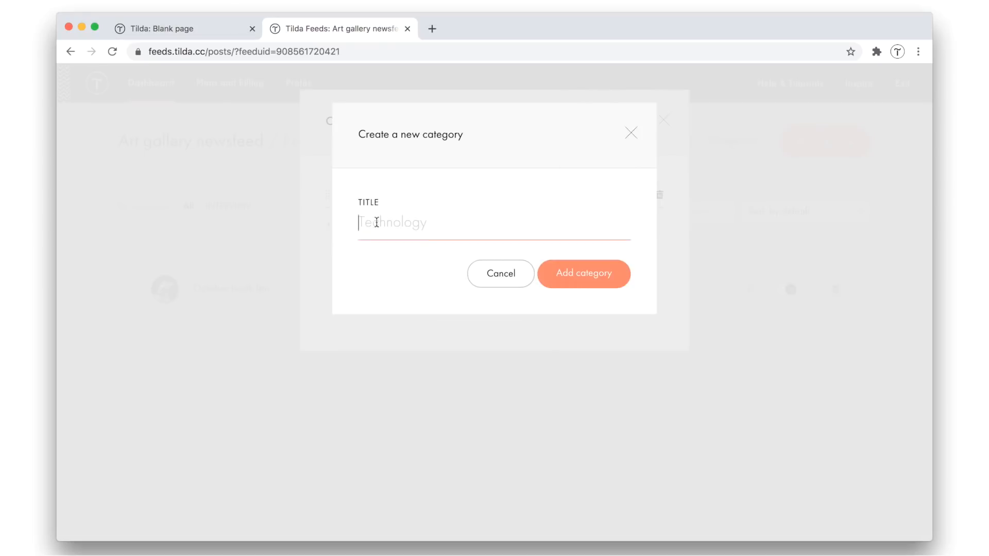
left_click(569, 277)
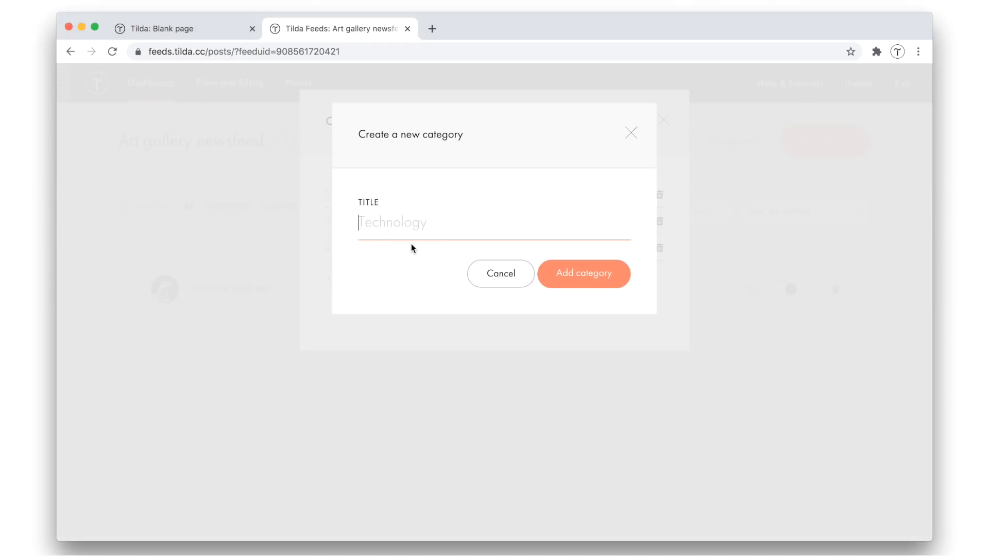
key("super+v")
left_click(545, 270)
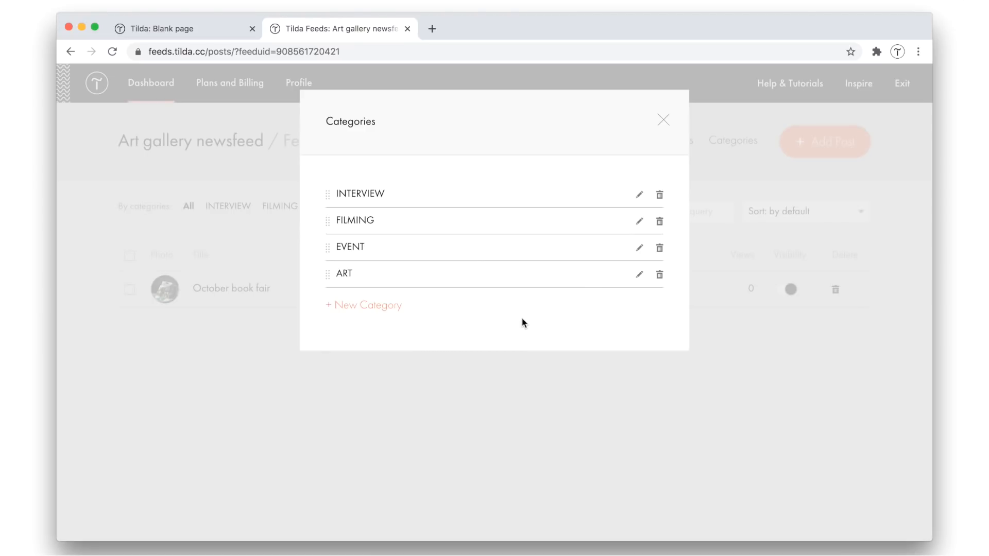
left_click(665, 123)
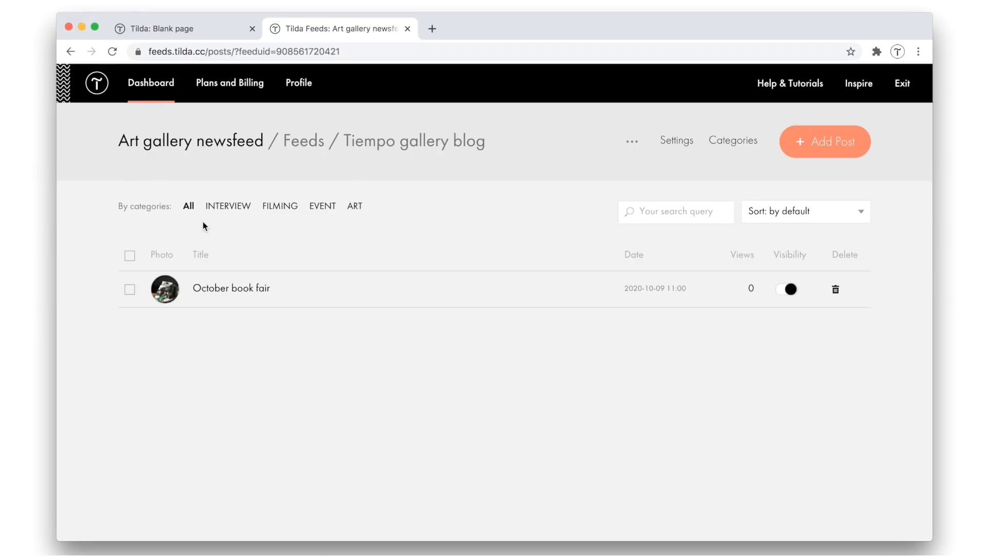
left_click(735, 141)
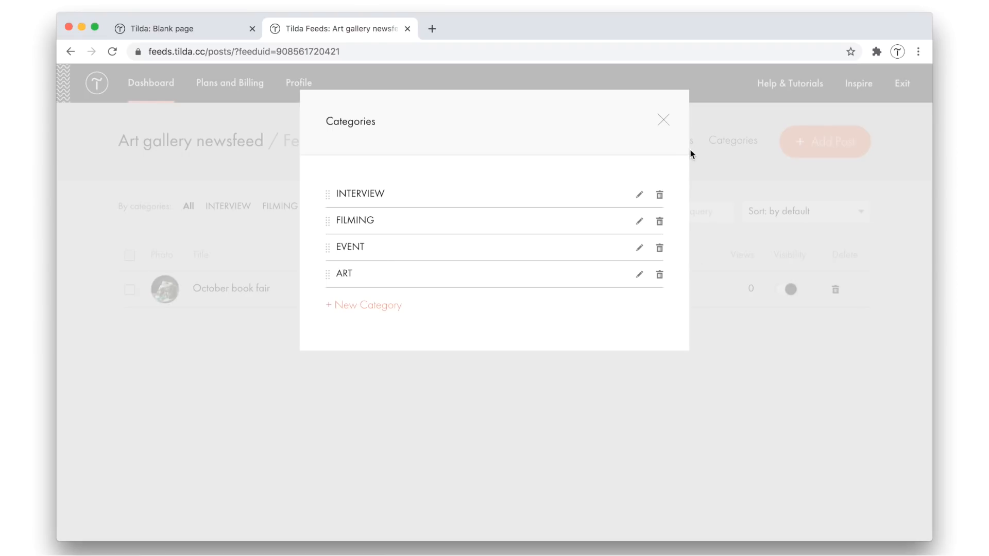
left_click(664, 121)
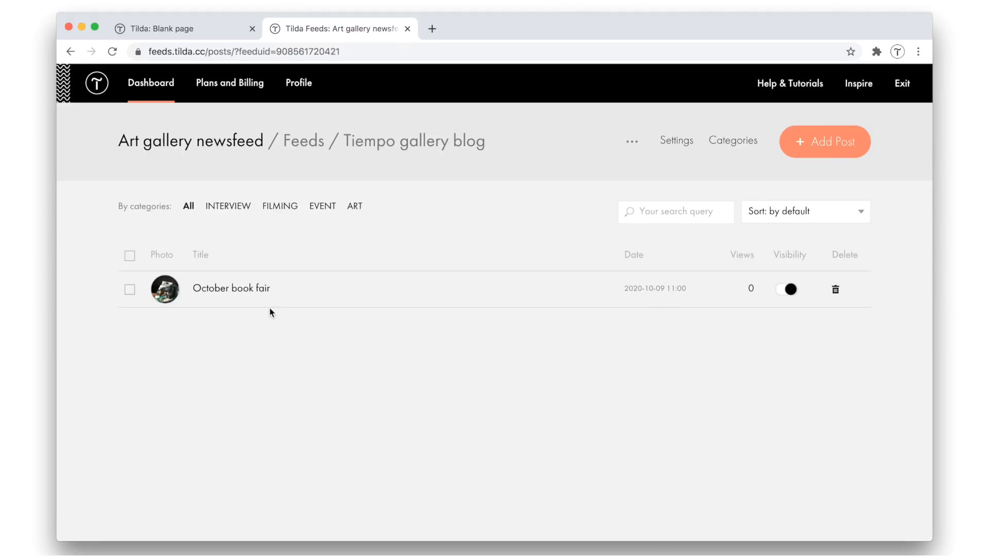
Assign the EVENT and ART categories to the October book fair post and keep its visibility as Published
left_click(247, 289)
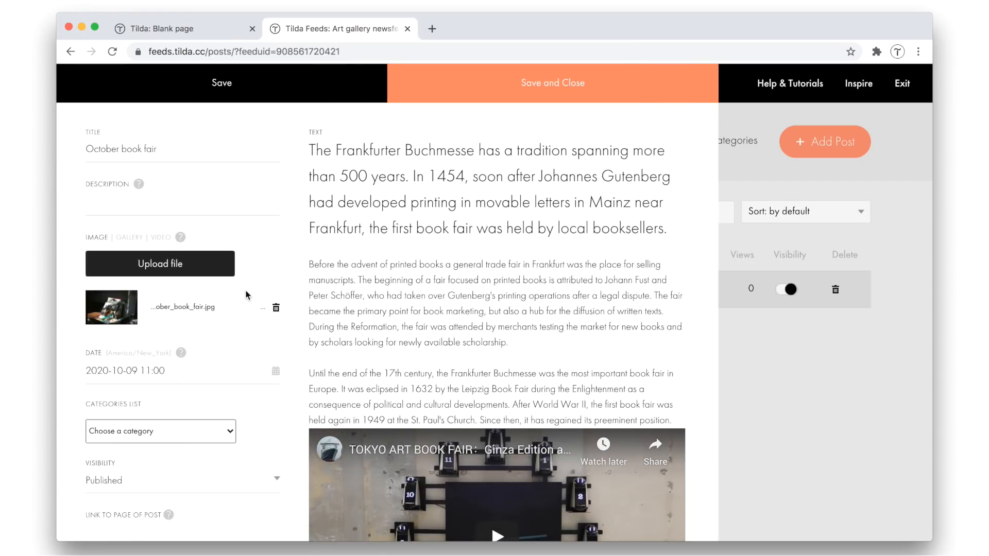
scroll(247, 295, "down", 3)
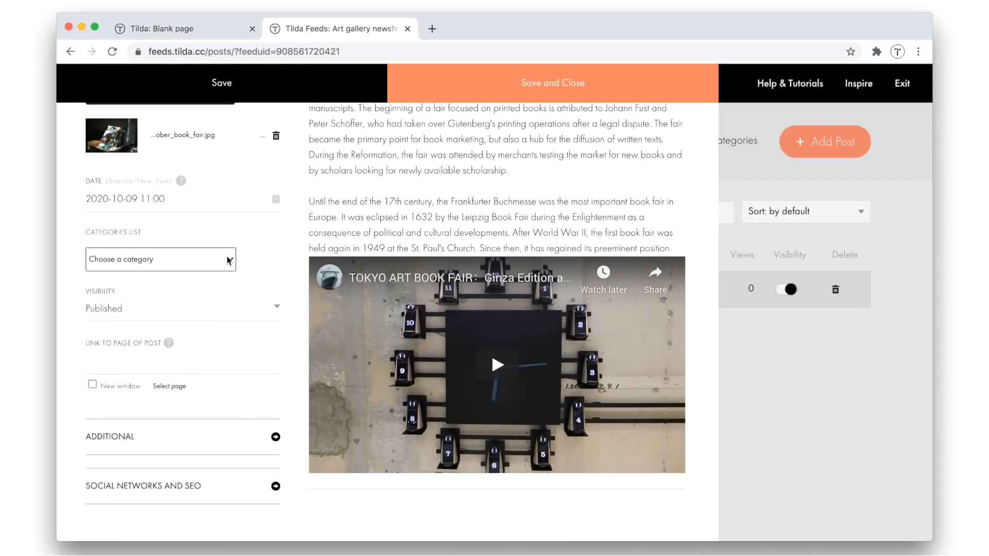
left_click(228, 260)
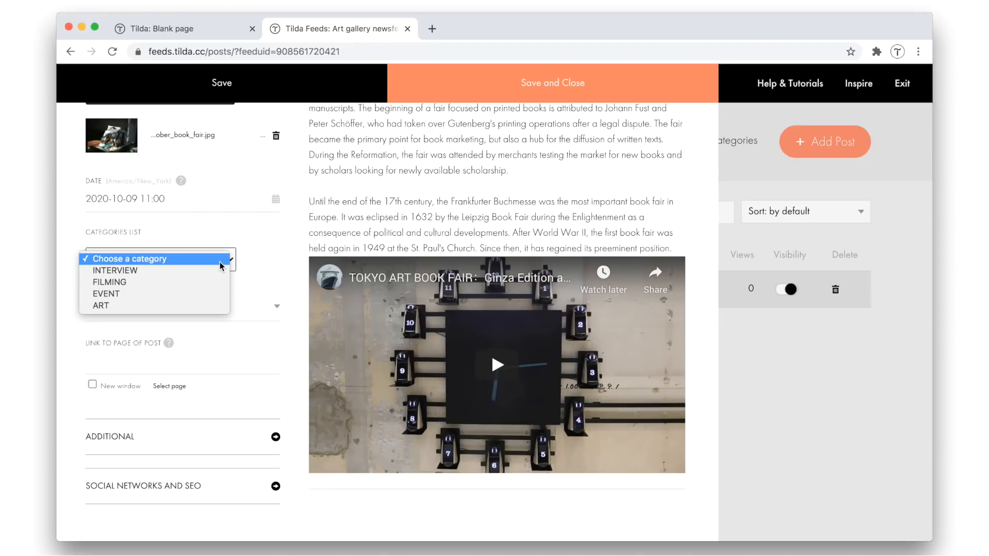
left_click(212, 294)
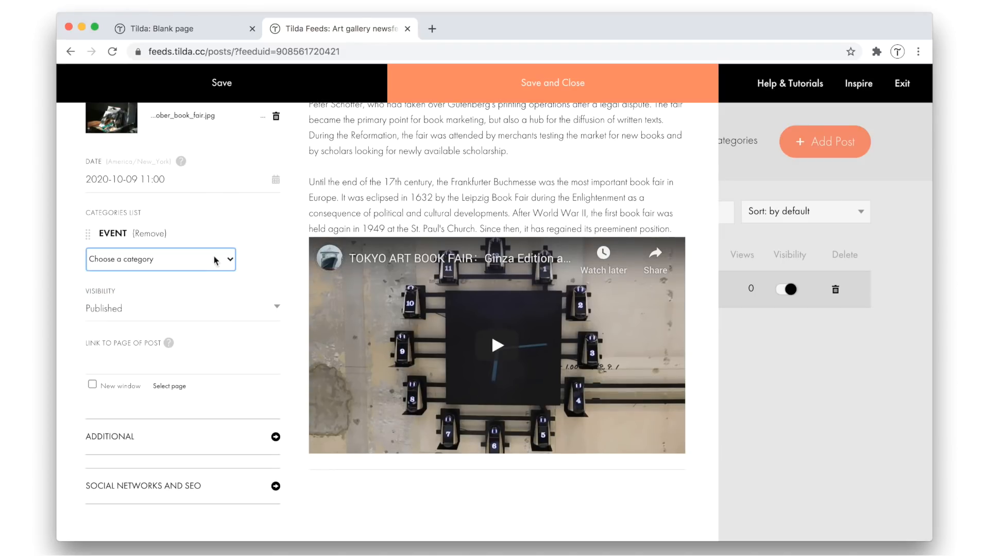
left_click(206, 262)
left_click(197, 304)
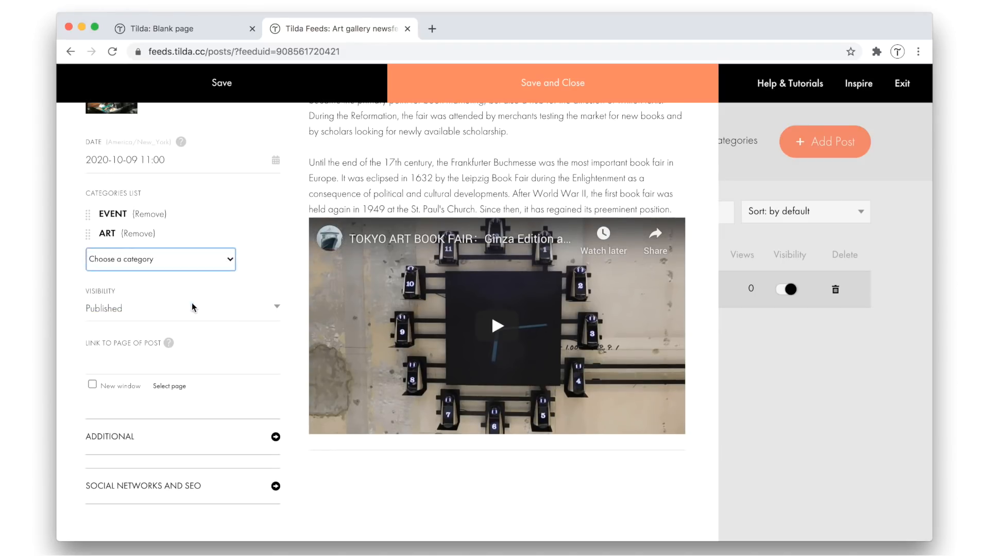
left_click(127, 311)
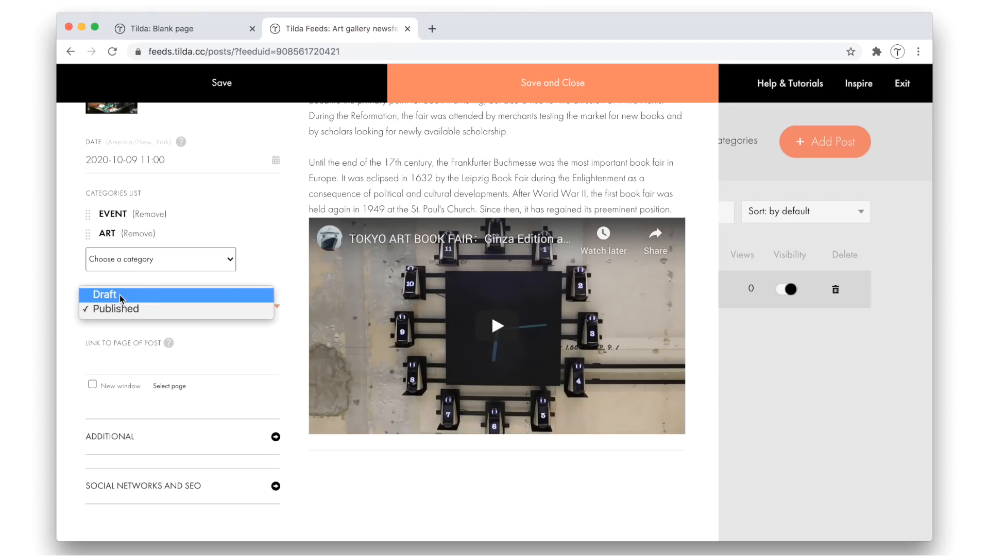
left_click(152, 310)
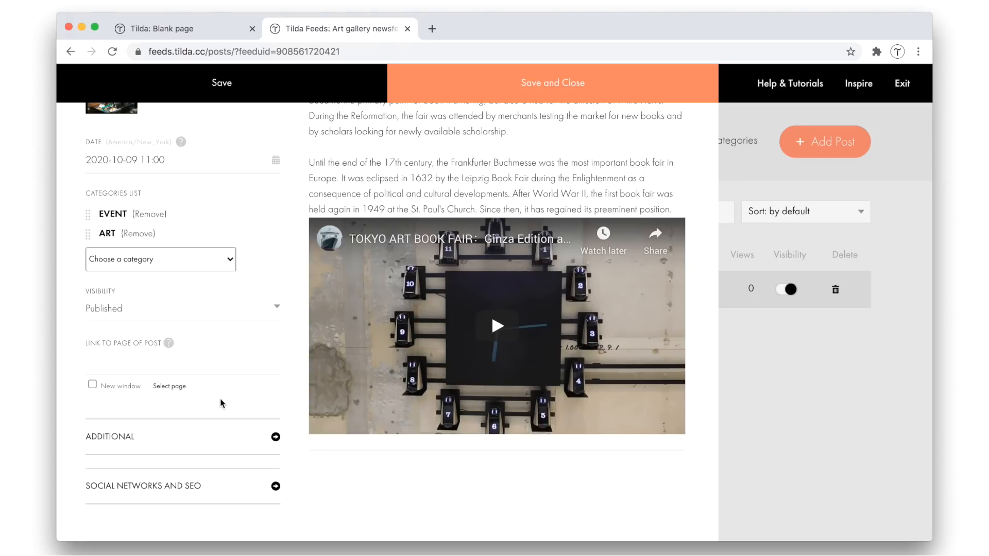
Review the post's Additional and Social Networks and SEO settings, and save and close the post
left_click(112, 437)
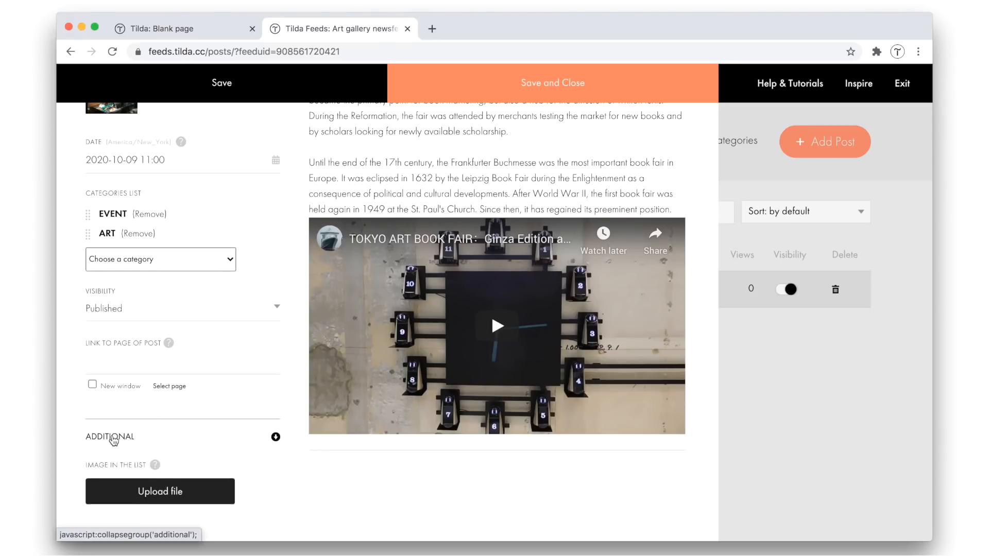
scroll(112, 439, "down", 4)
scroll(112, 439, "down", 2)
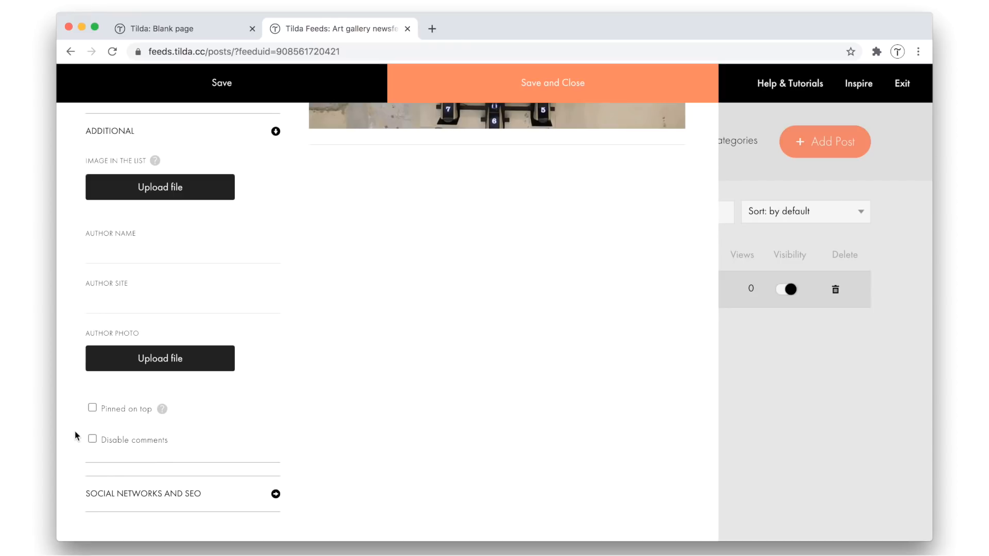
scroll(75, 438, "down", 3)
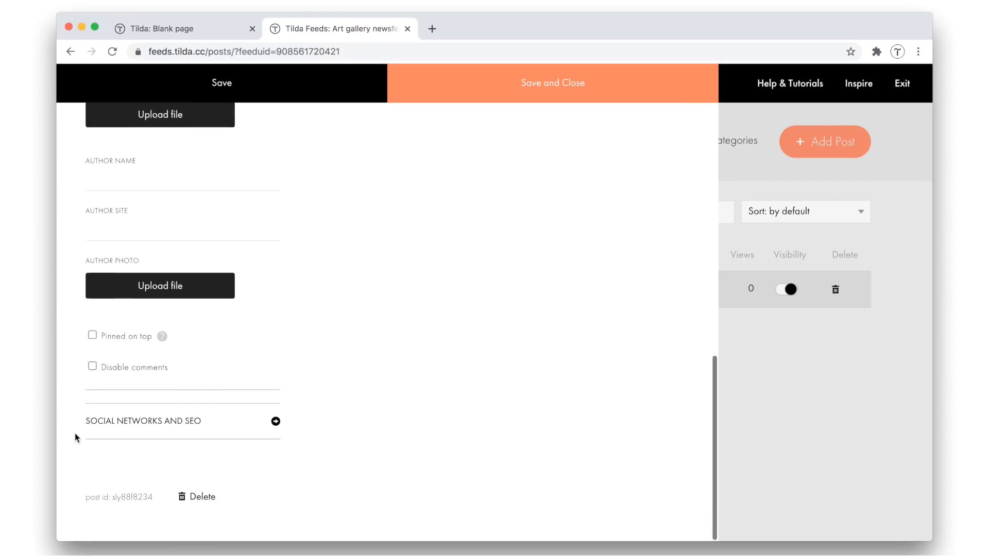
left_click(163, 426)
scroll(163, 427, "down", 5)
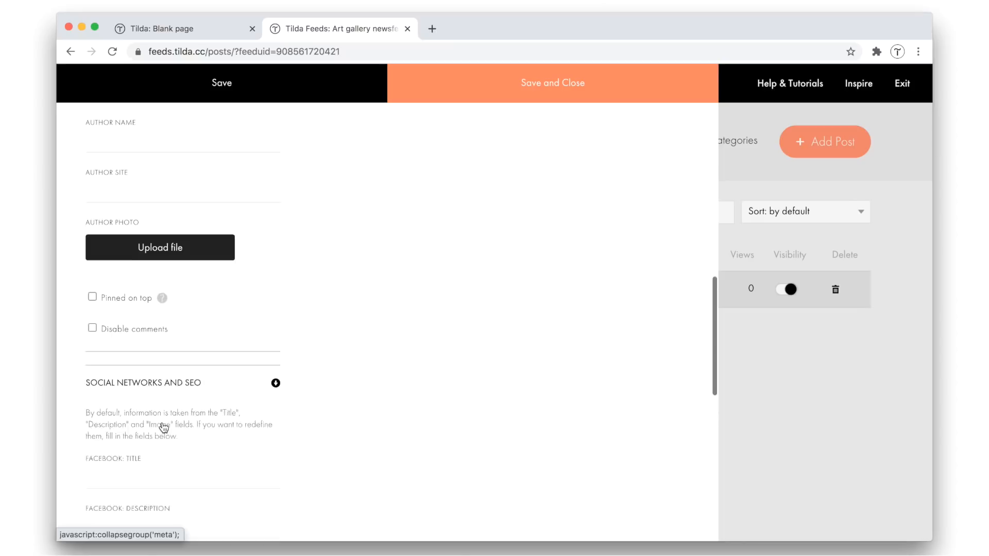
scroll(162, 426, "down", 3)
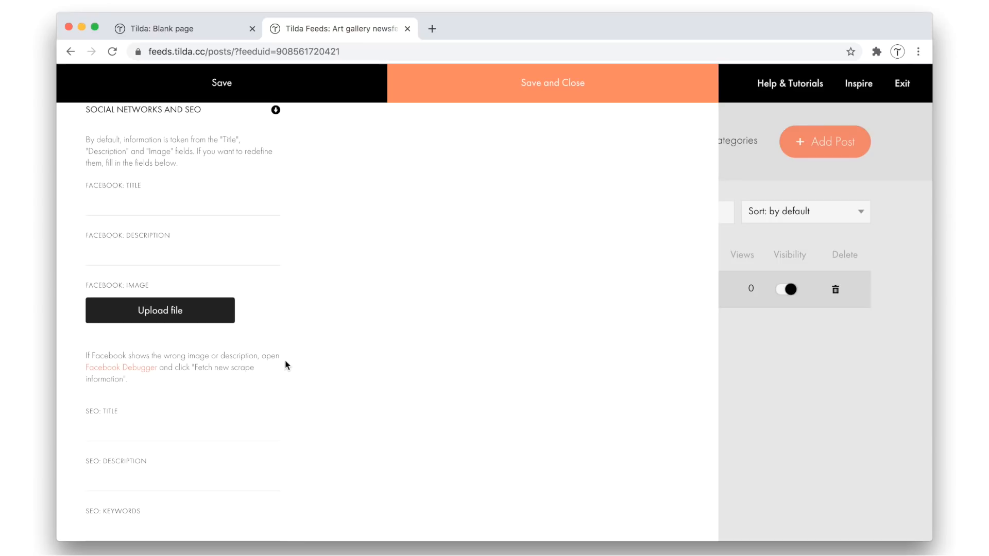
scroll(287, 365, "down", 1)
scroll(288, 365, "down", 5)
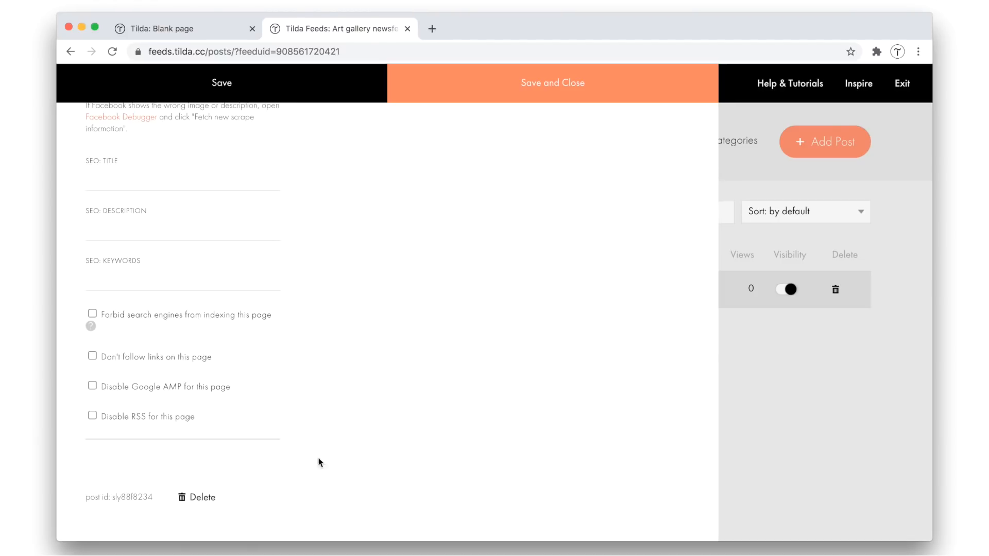
left_click(547, 99)
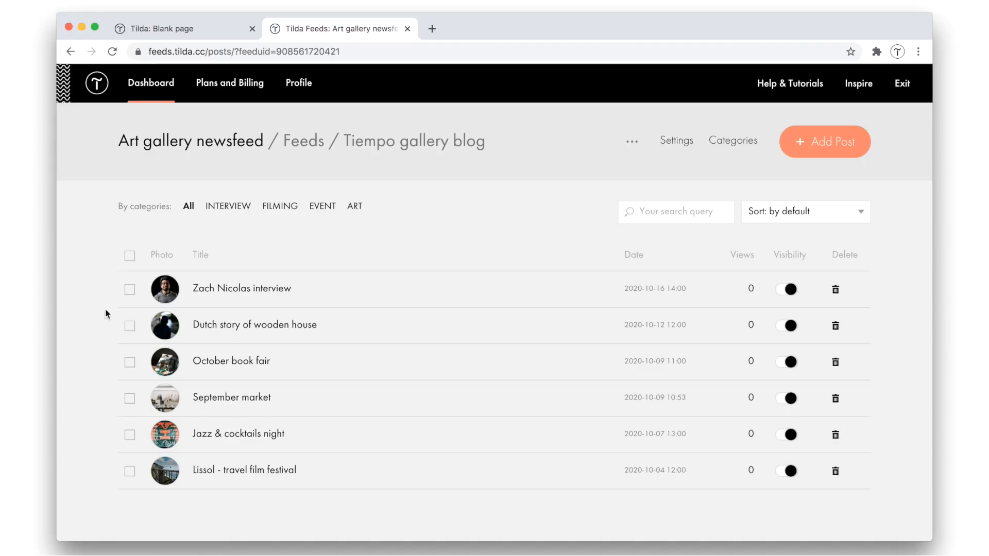
Review the feed's Main, Author, Header and Footer, and Additional settings, and close them without changes
left_click(679, 149)
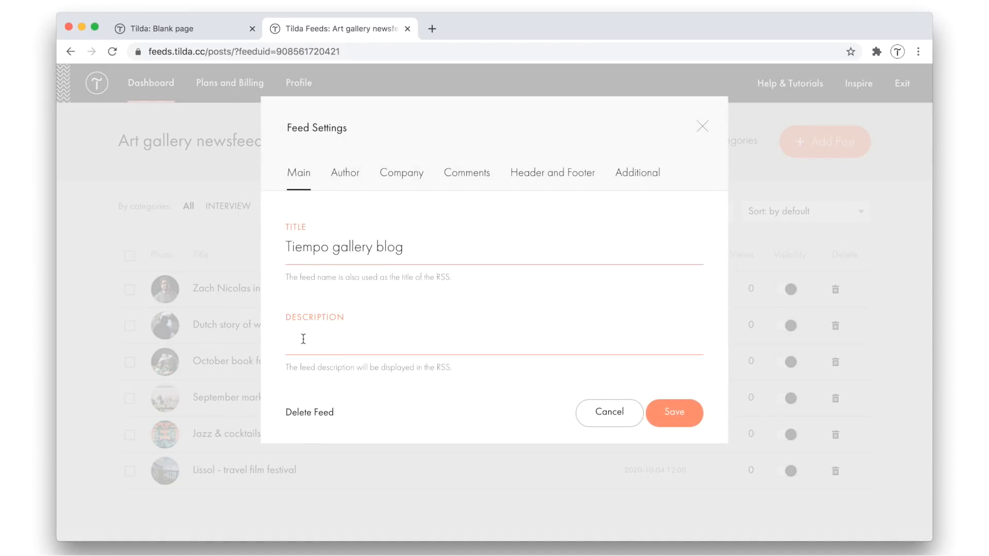
left_click(337, 176)
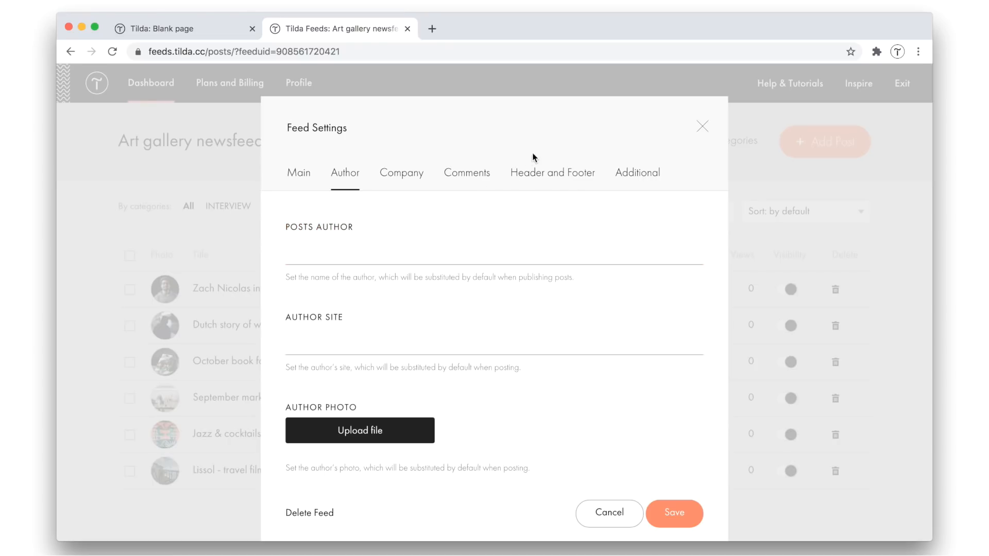
left_click(564, 184)
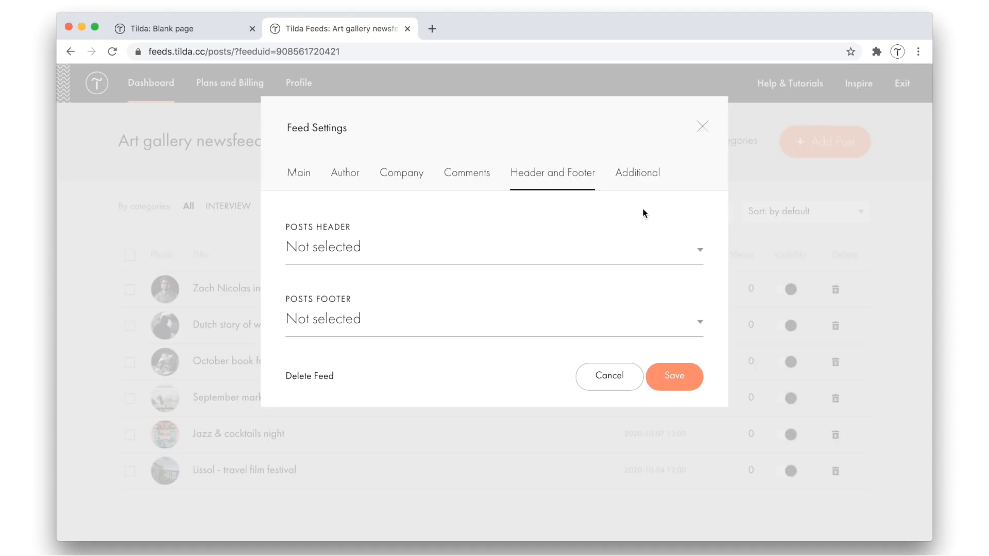
left_click(637, 178)
scroll(607, 259, "down", 3)
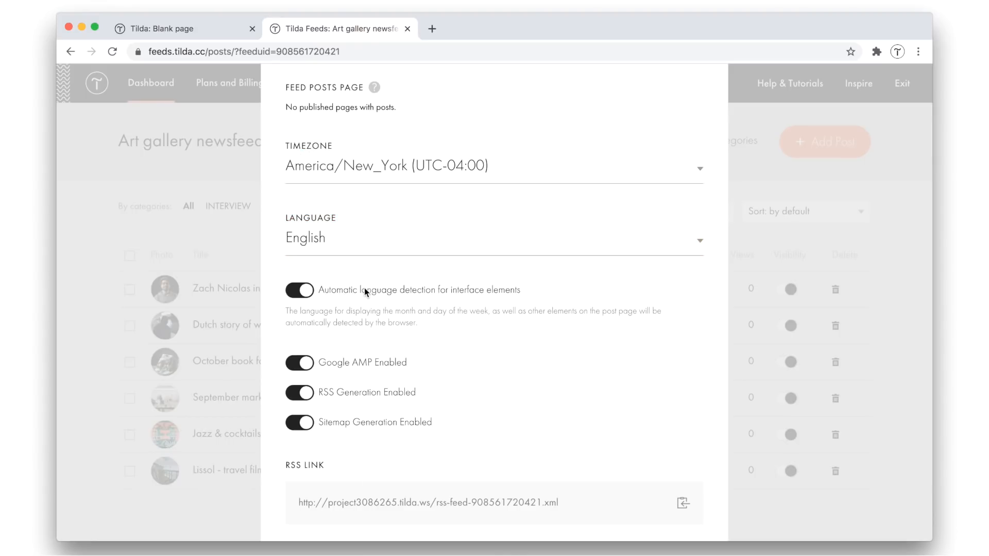
scroll(365, 292, "up", 3)
left_click(702, 126)
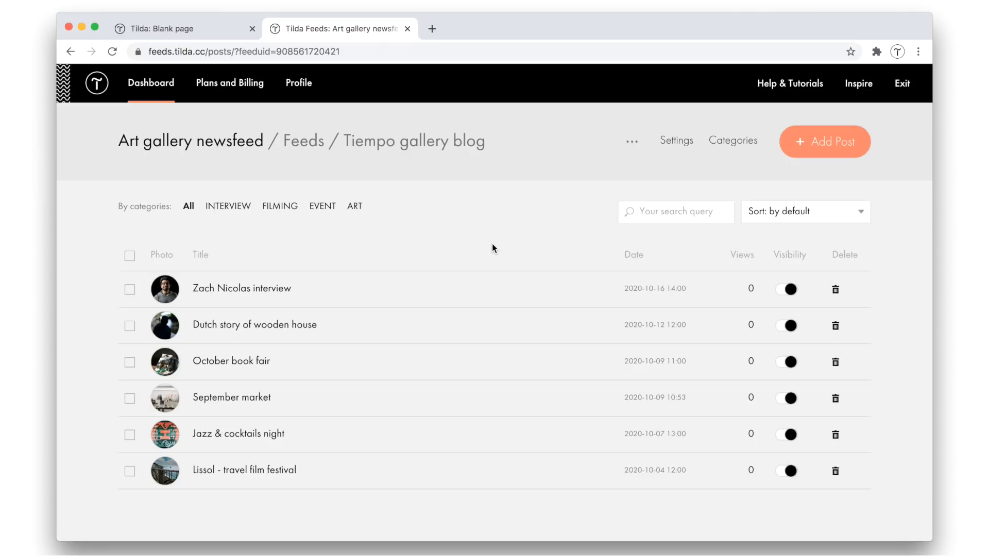
Return to the page editor, reload the page, and set the FD301 block to show Feed: Tiempo gallery blog, saving the content
left_click(212, 32)
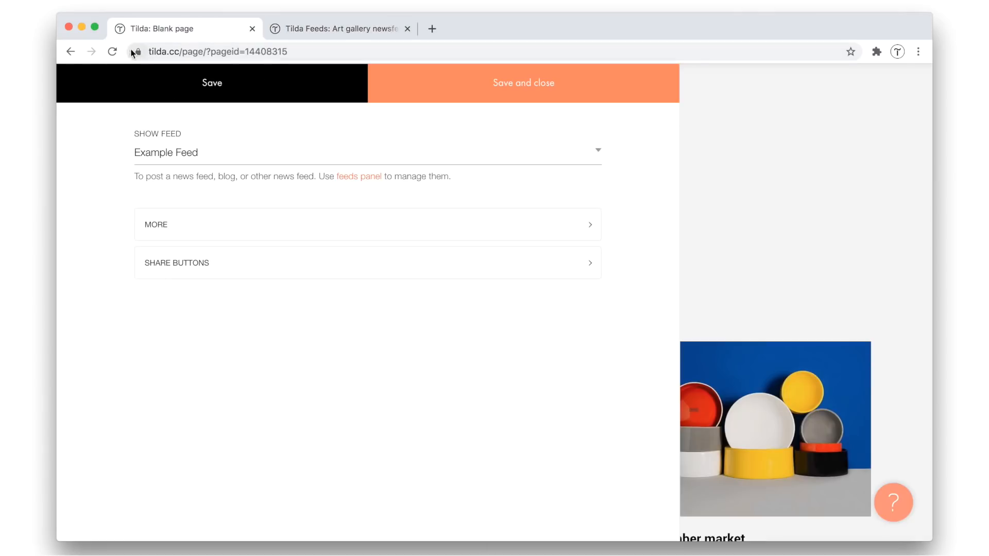
left_click(111, 52)
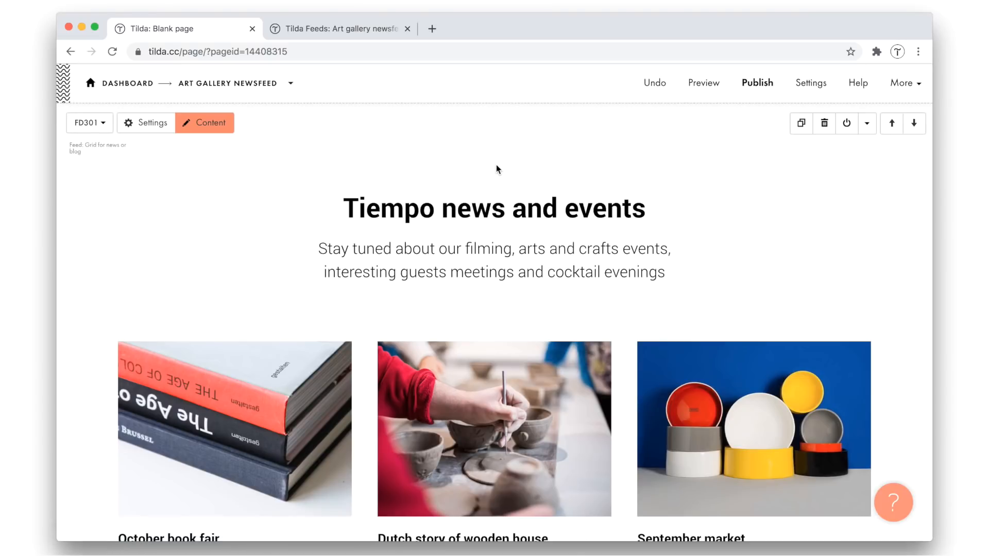
left_click(215, 126)
left_click(175, 151)
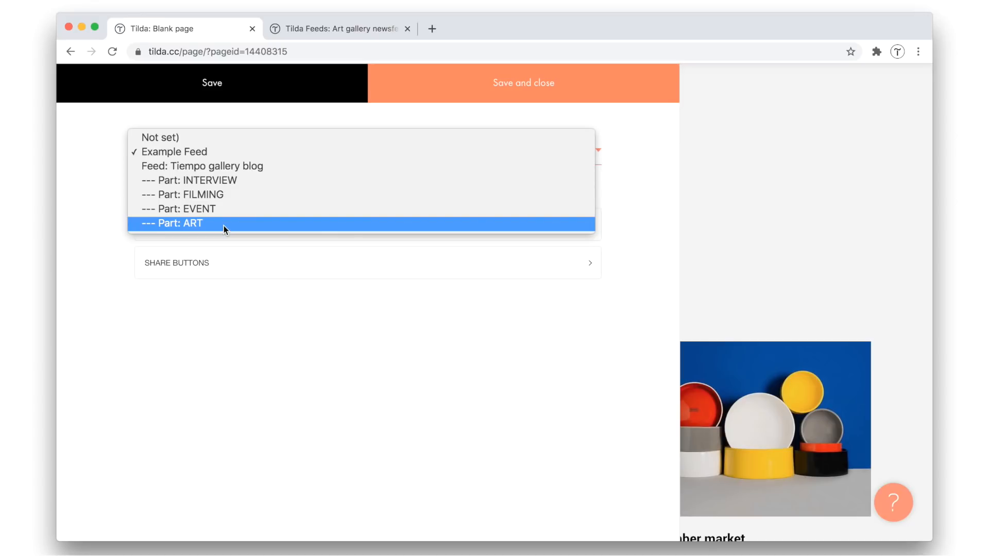
left_click(277, 165)
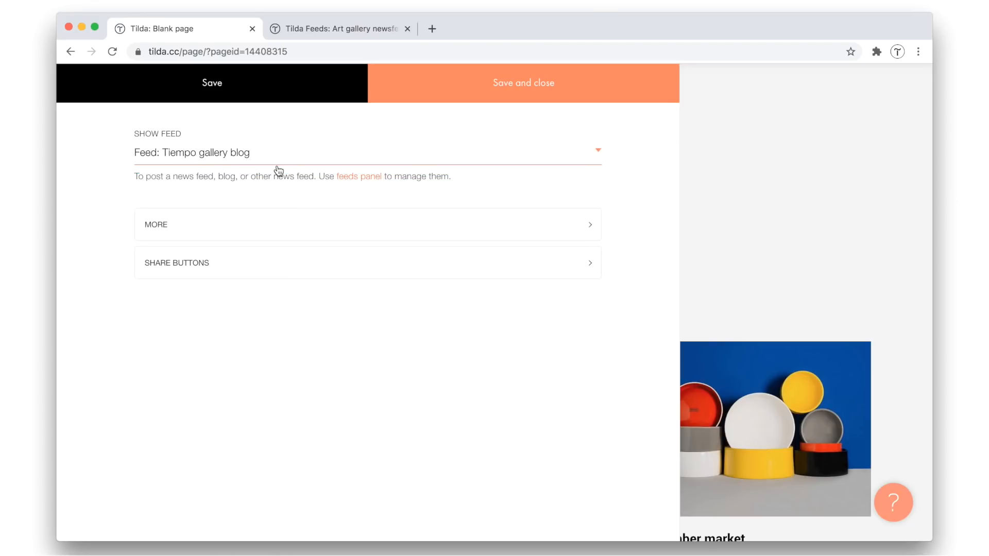
left_click(494, 92)
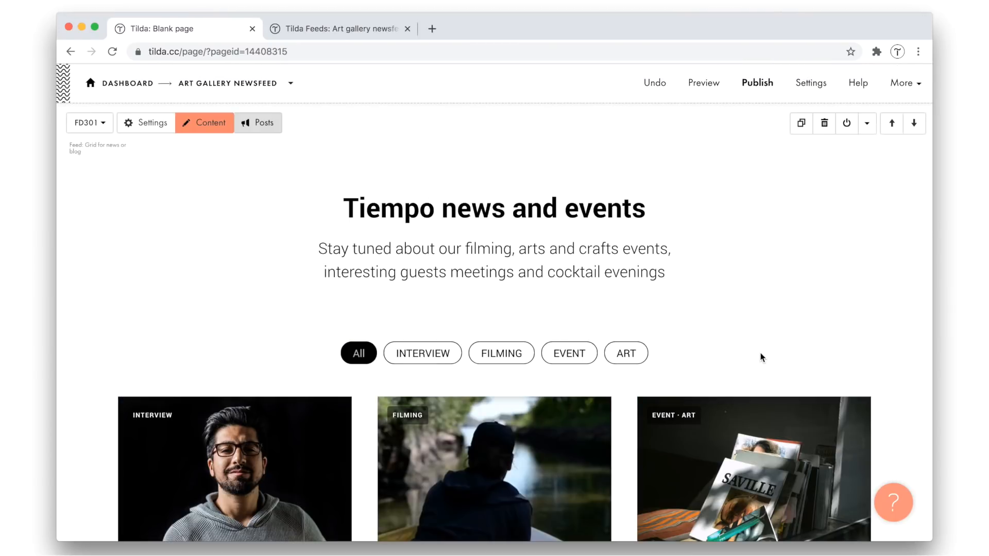
Check the block's category filters by showing FILMING and EVENT posts and returning to All
scroll(763, 357, "down", 3)
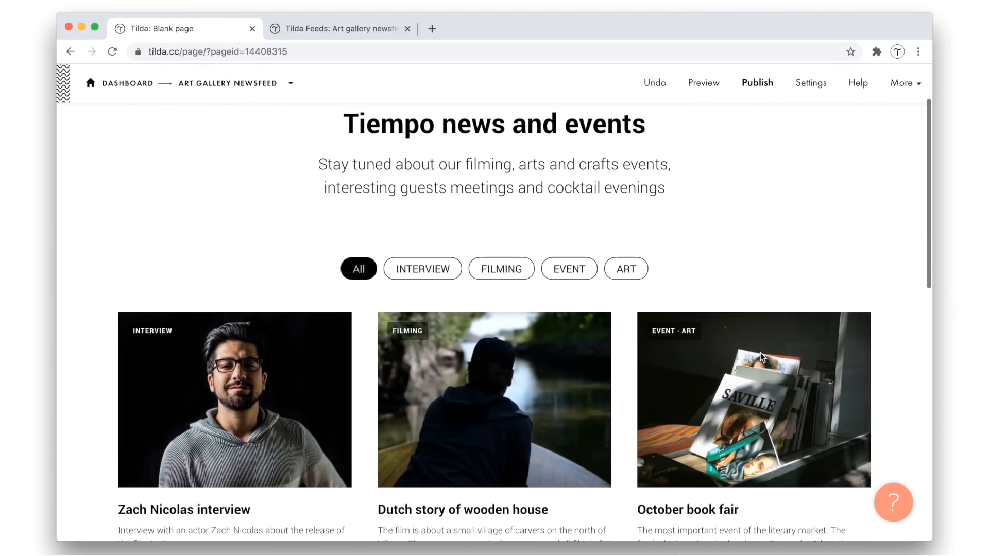
left_click(512, 273)
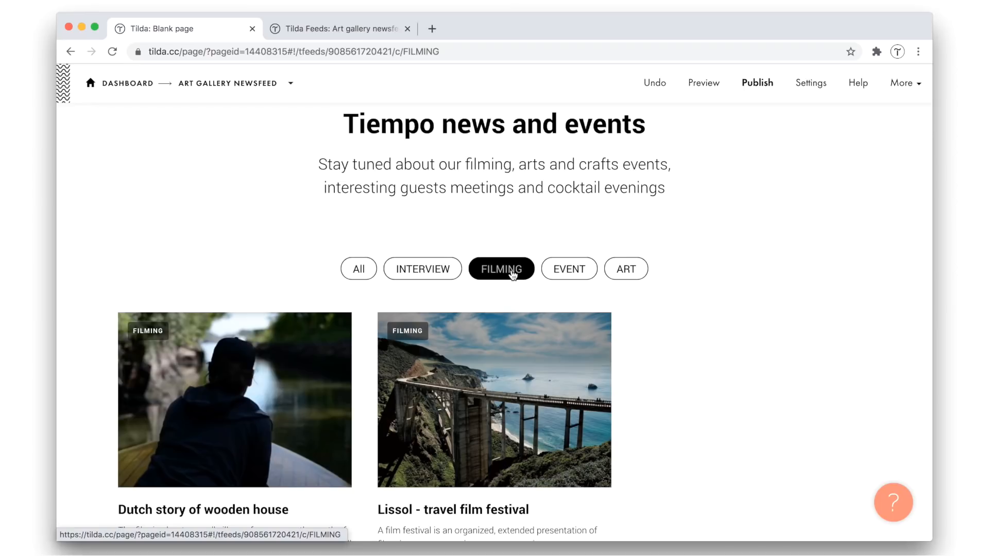
left_click(569, 272)
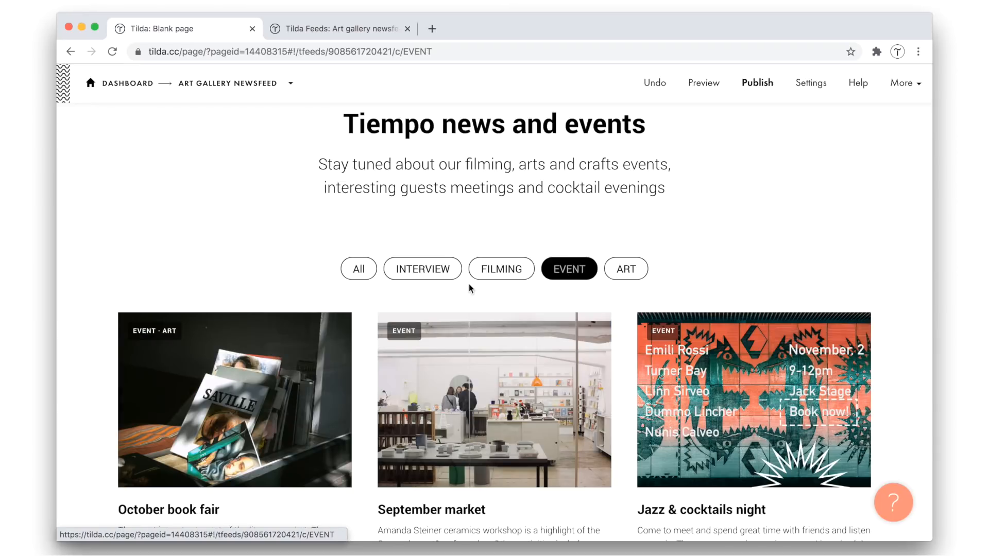
left_click(359, 277)
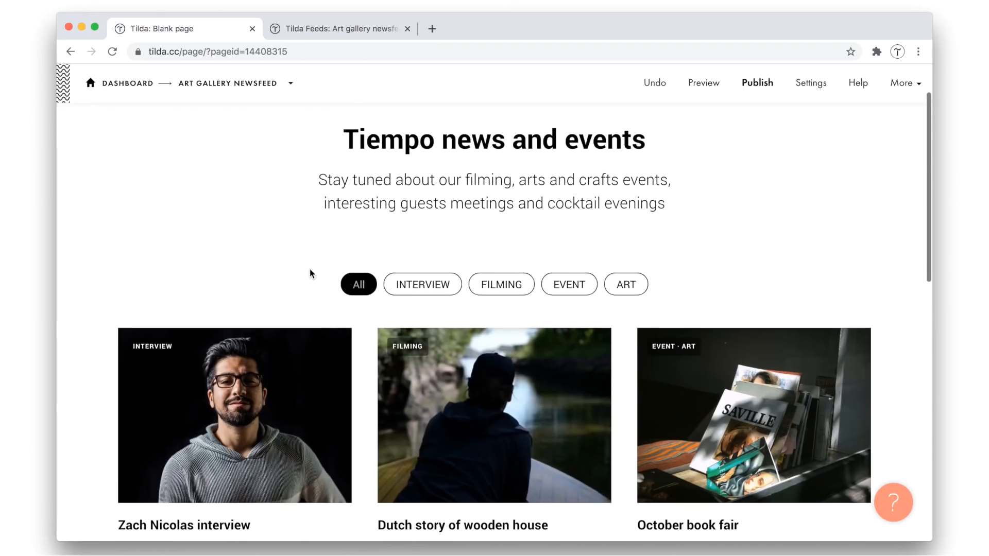
Remove the border and the active item's background color from the block's category links, and save the settings
left_click(147, 120)
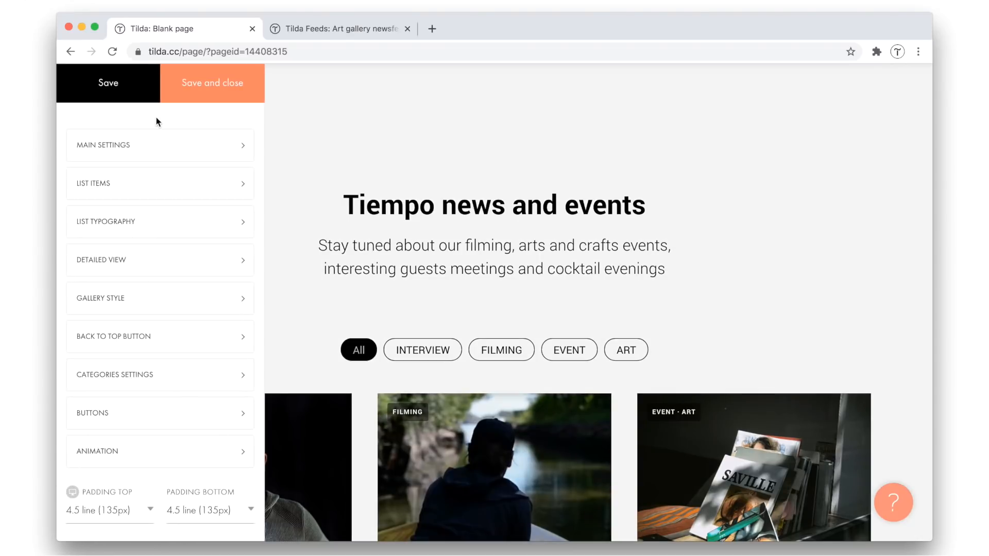
left_click(144, 378)
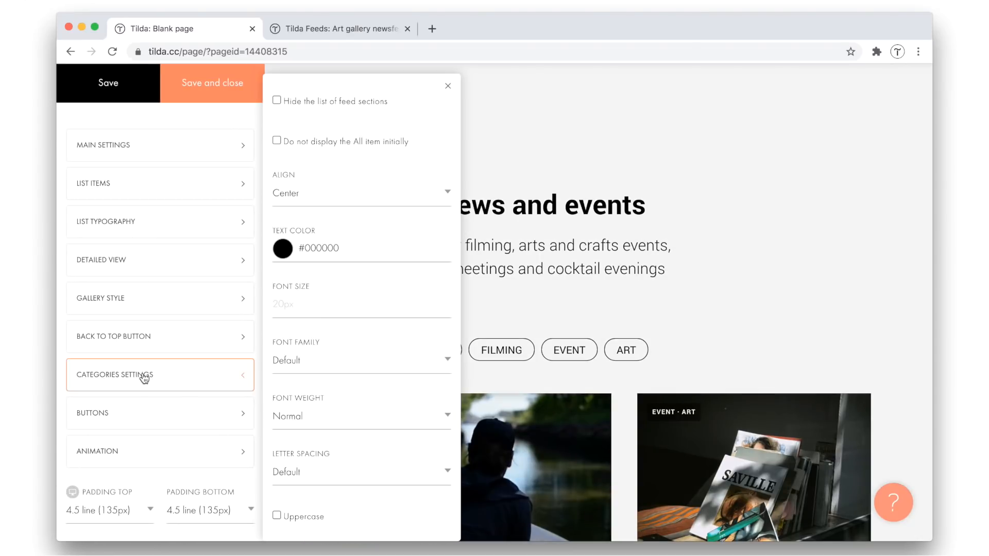
scroll(283, 338, "down", 8)
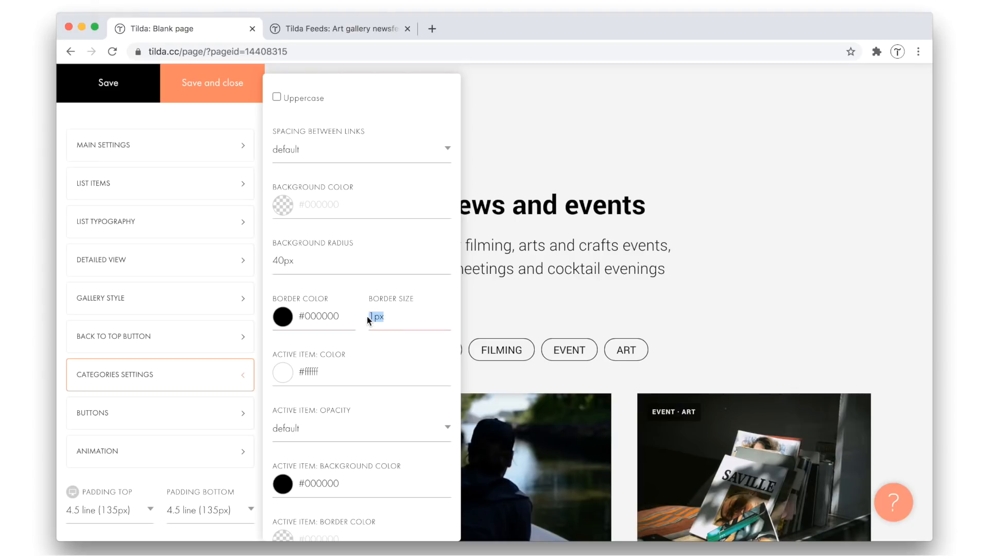
triple_click(332, 316)
key("BackSpace")
left_click(331, 294)
left_click(138, 89)
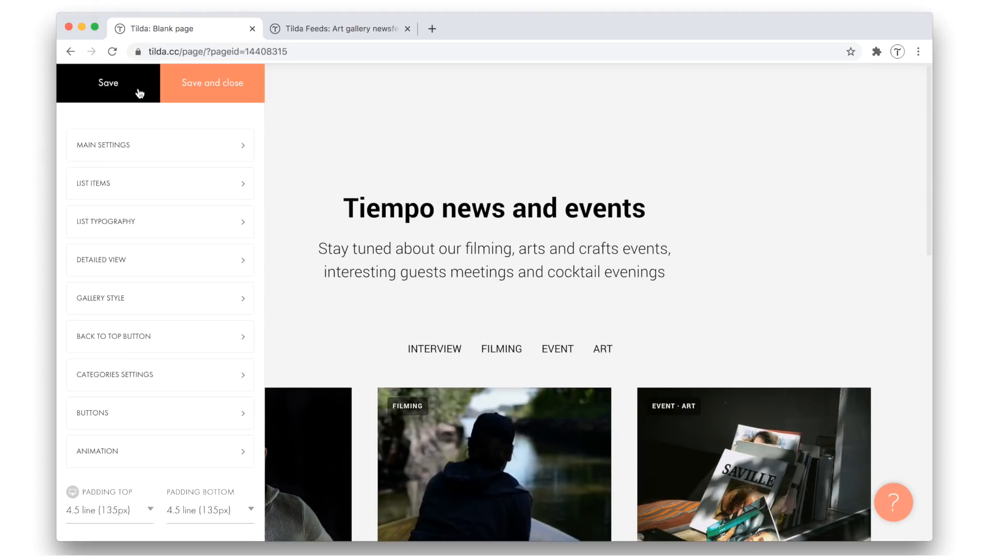
Review the block's Main Settings and List Items options
left_click(149, 152)
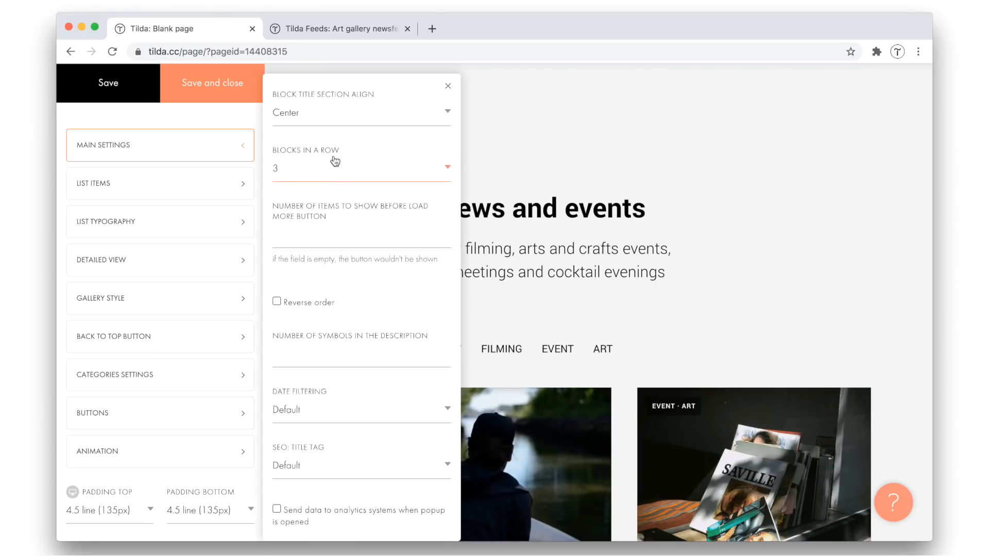
left_click(182, 184)
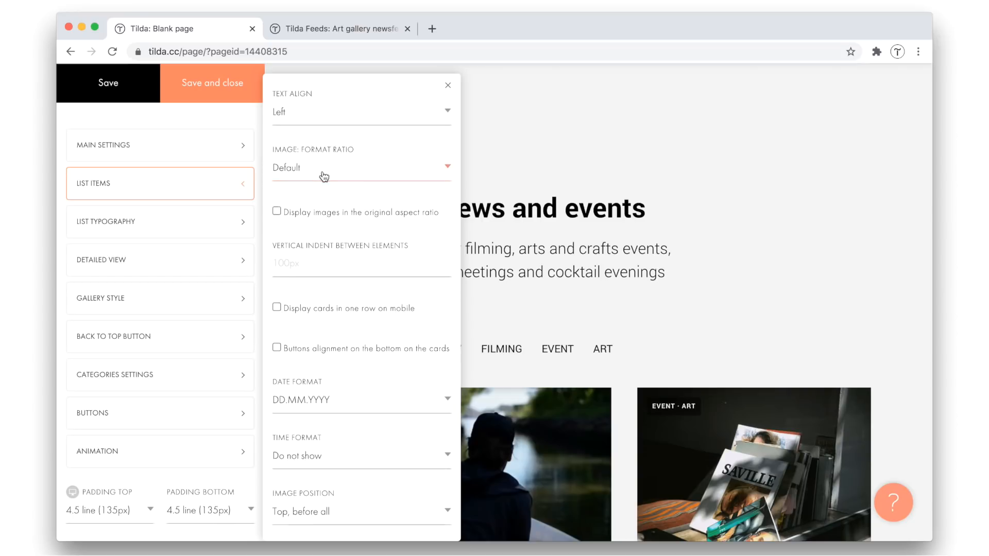
scroll(324, 176, "down", 5)
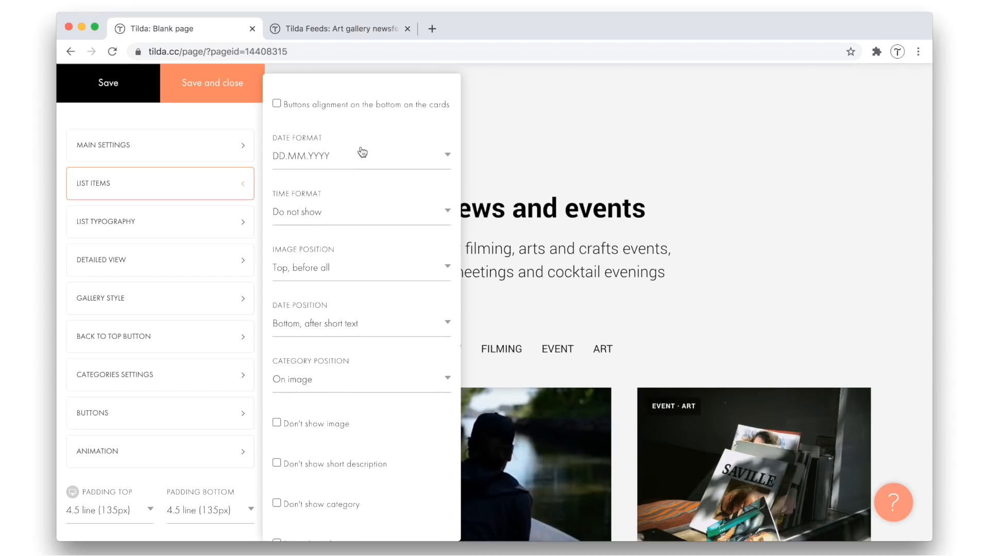
left_click(241, 185)
Set the active category item's color to #a8a8a8, and save and close the block settings
left_click(165, 384)
scroll(318, 283, "down", 9)
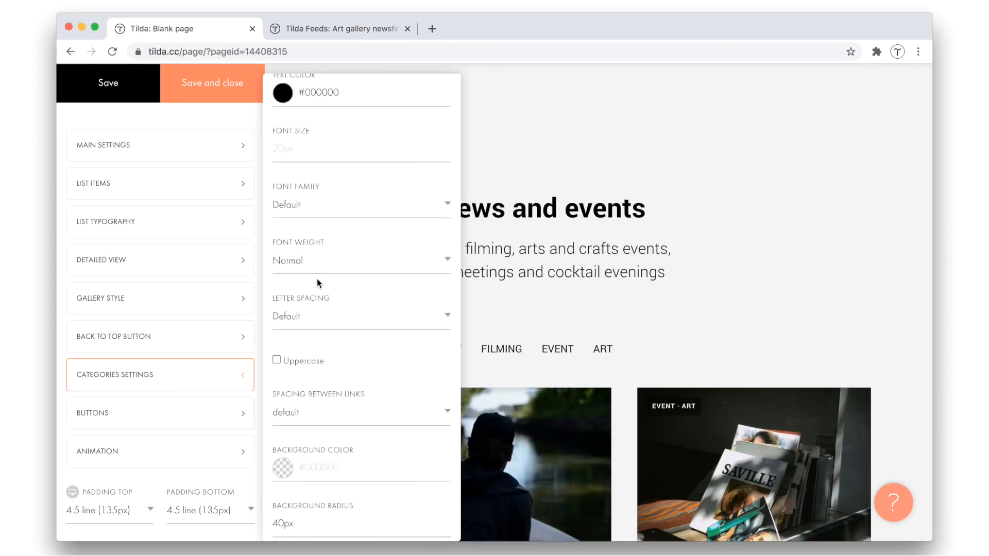
double_click(315, 340)
type("a8a8a8")
left_click(295, 320)
left_click(204, 80)
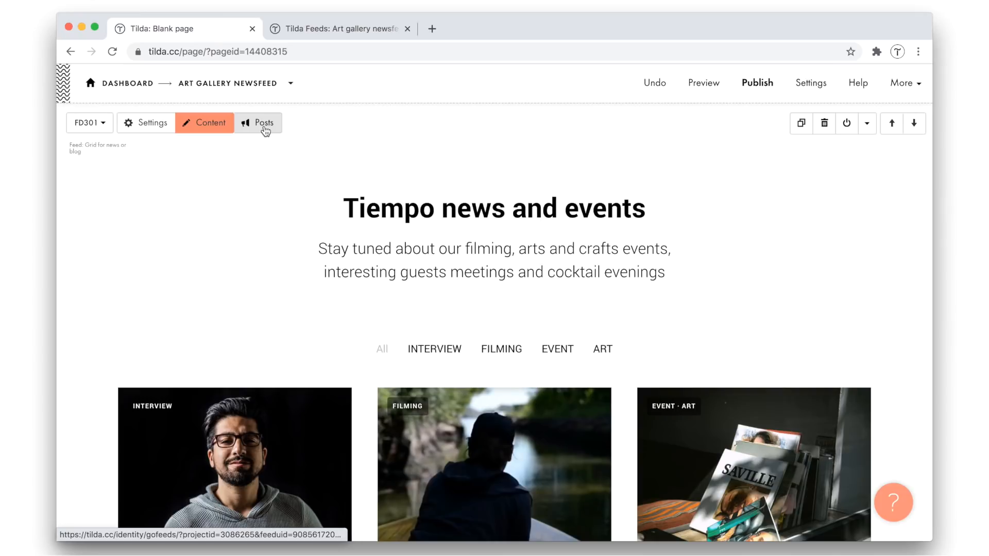
Open the feed's post list from the FD301 block and close it again
left_click(264, 127)
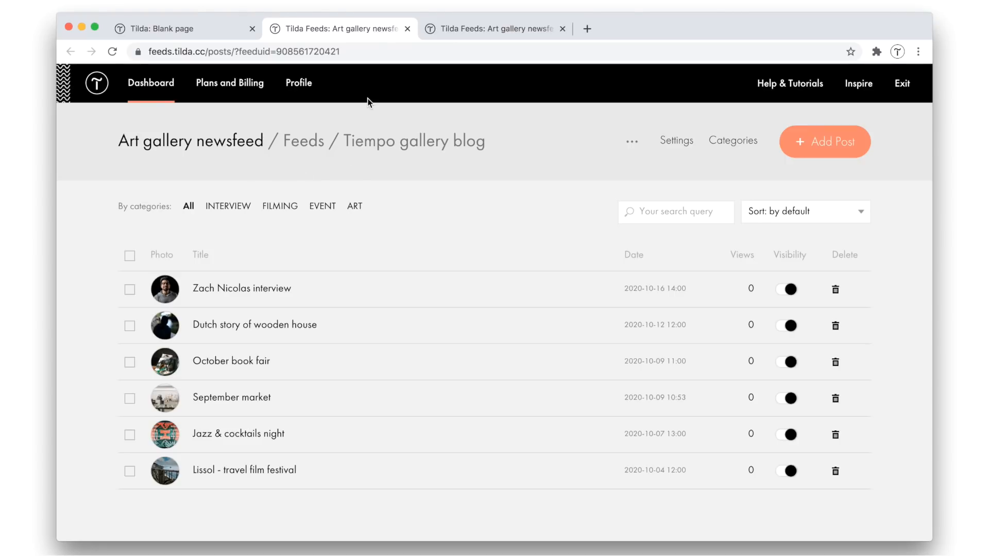
left_click(408, 30)
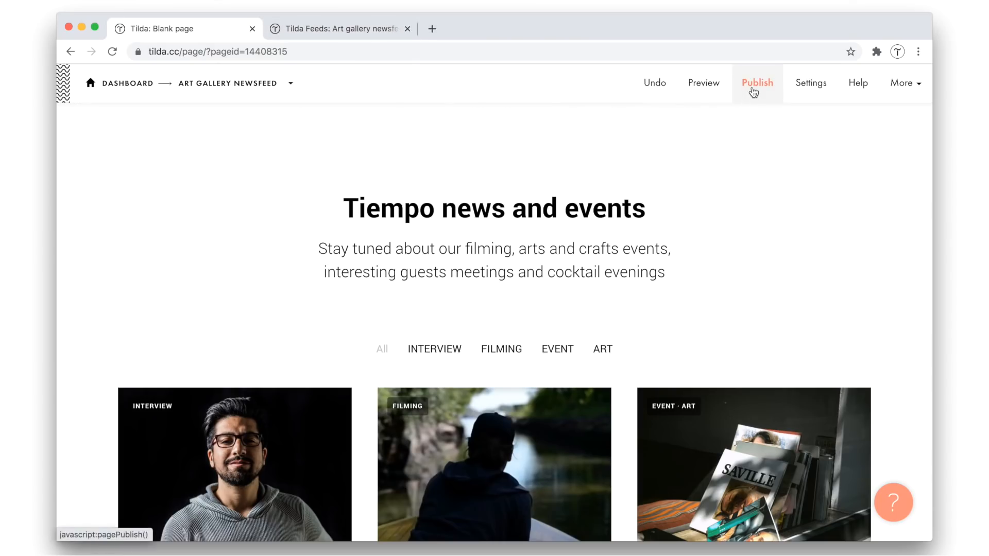
Publish the page and open the published site to look over the whole feed
left_click(753, 90)
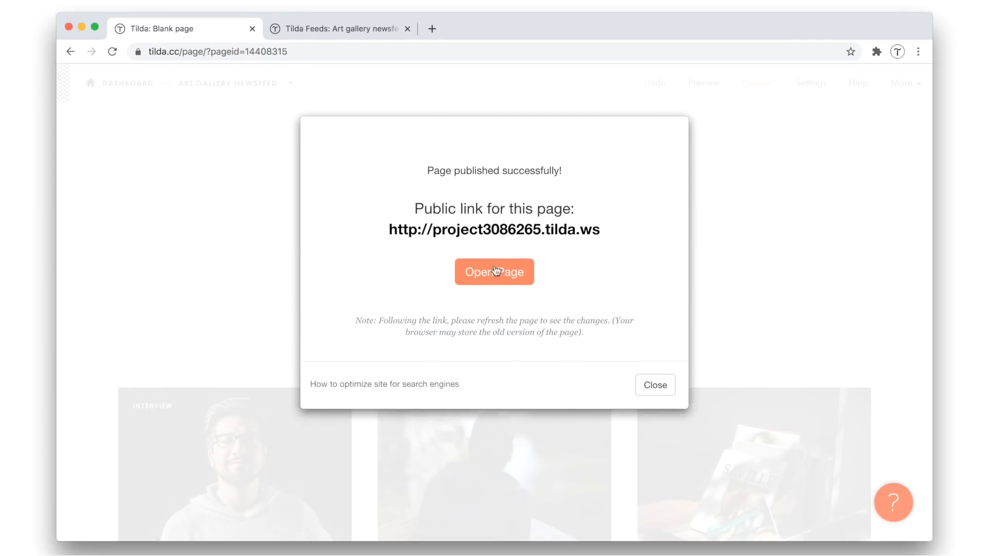
left_click(496, 271)
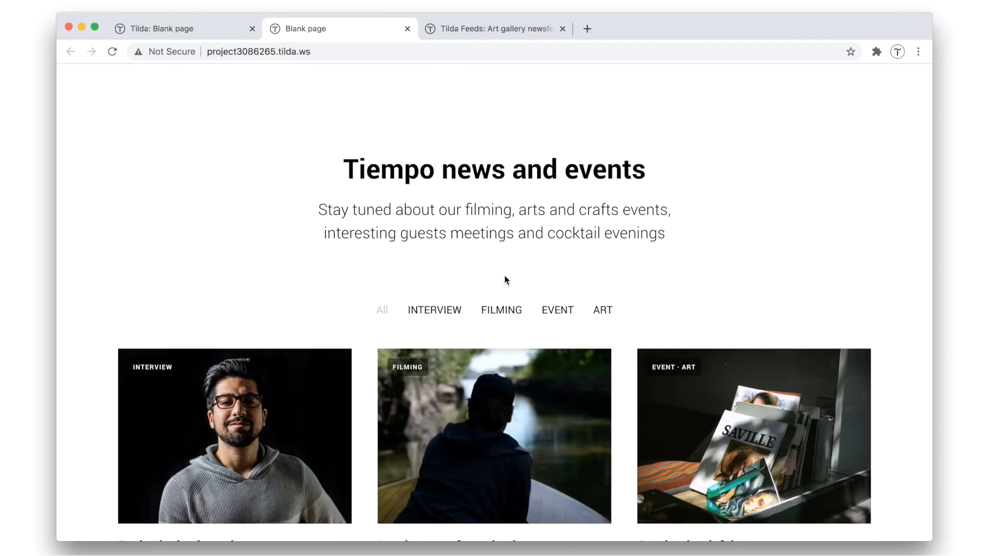
scroll(325, 292, "down", 7)
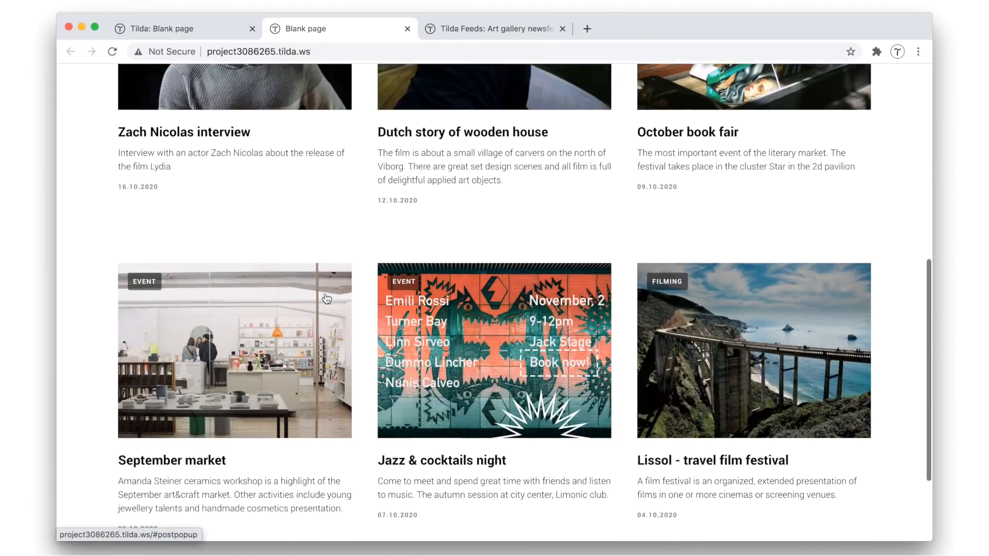
scroll(324, 292, "up", 5)
scroll(326, 297, "up", 2)
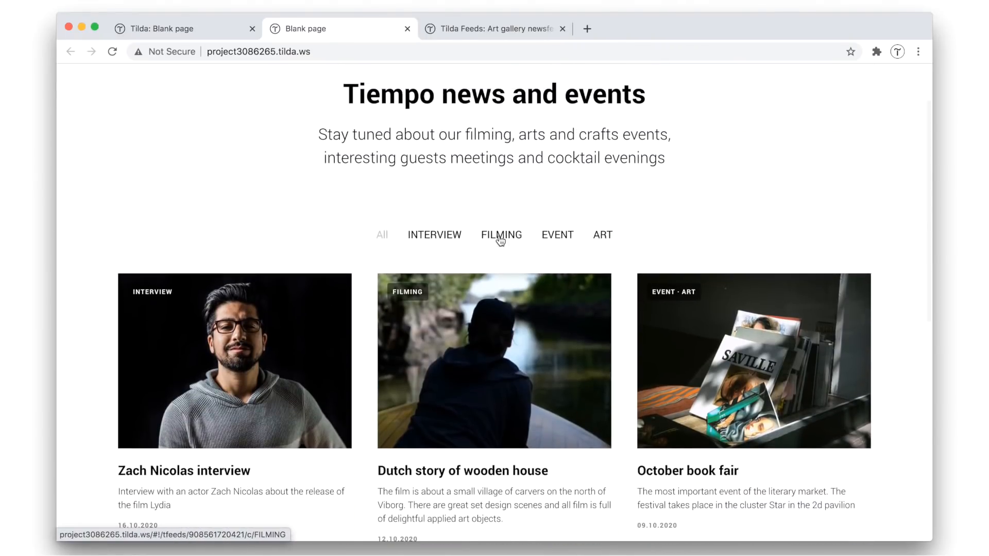
Test the published feed's filters with FILMING, EVENT and INTERVIEW, and return to All
left_click(501, 237)
left_click(558, 311)
left_click(419, 311)
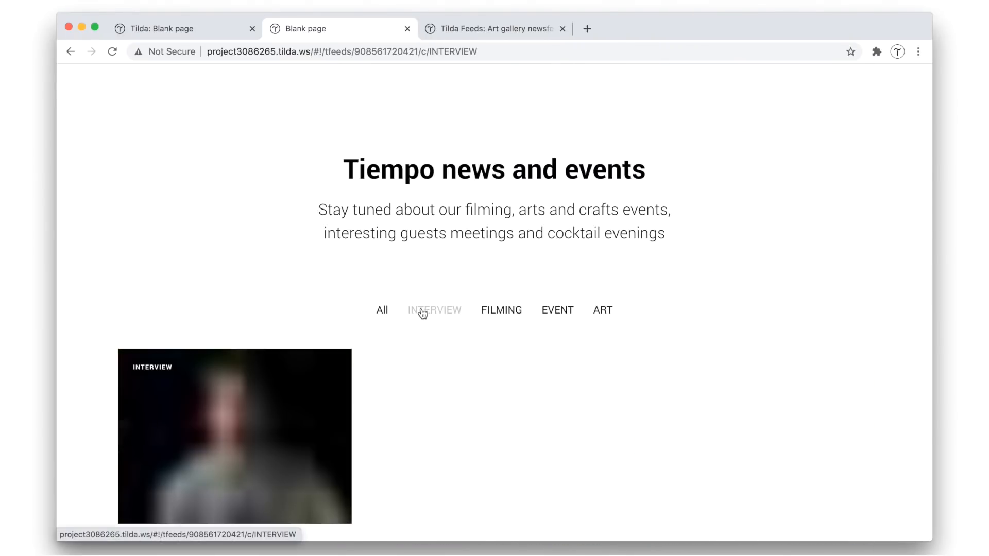
left_click(382, 312)
Open the October book fair post on the published site, view it down to its category links, and return to the feed
scroll(383, 311, "down", 2)
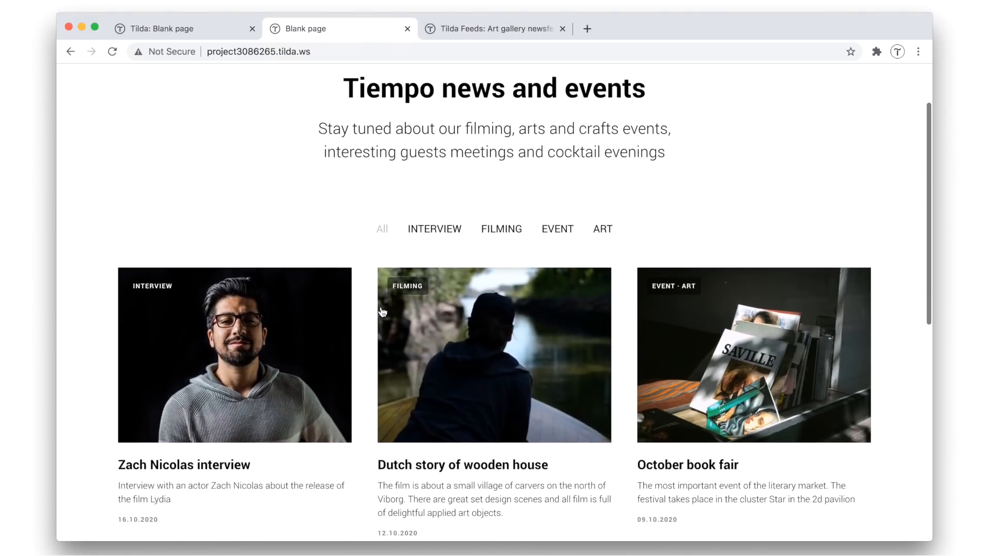
left_click(691, 466)
scroll(553, 385, "down", 15)
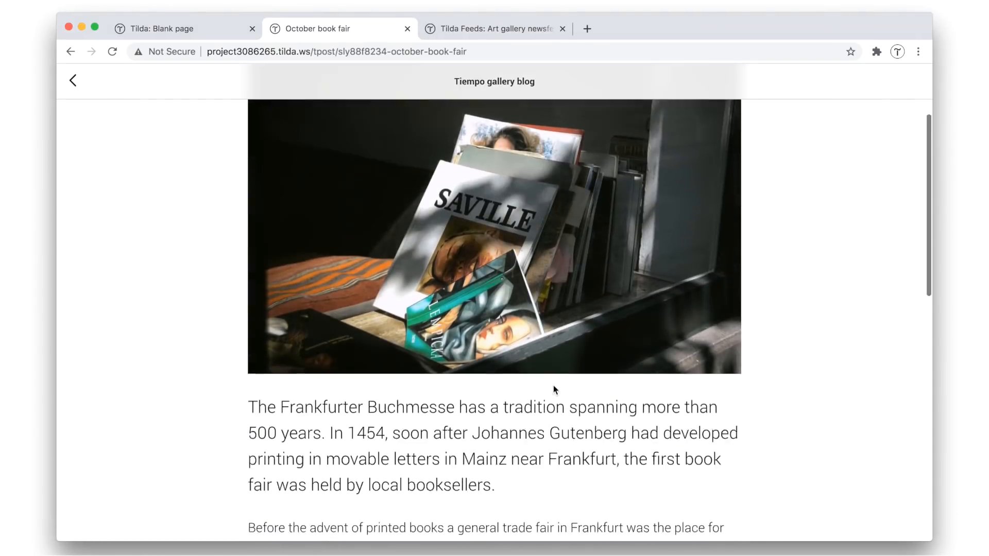
scroll(553, 385, "down", 1)
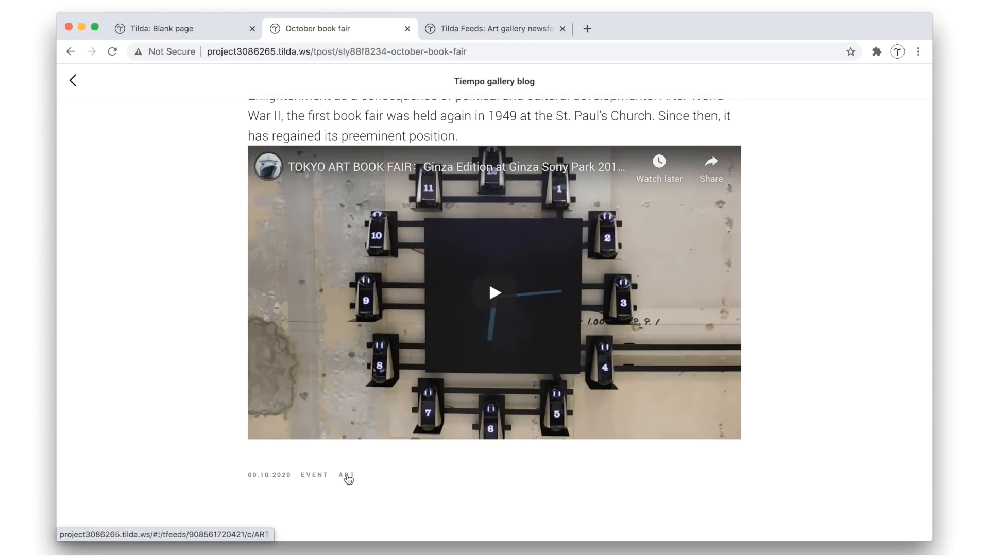
scroll(205, 407, "up", 15)
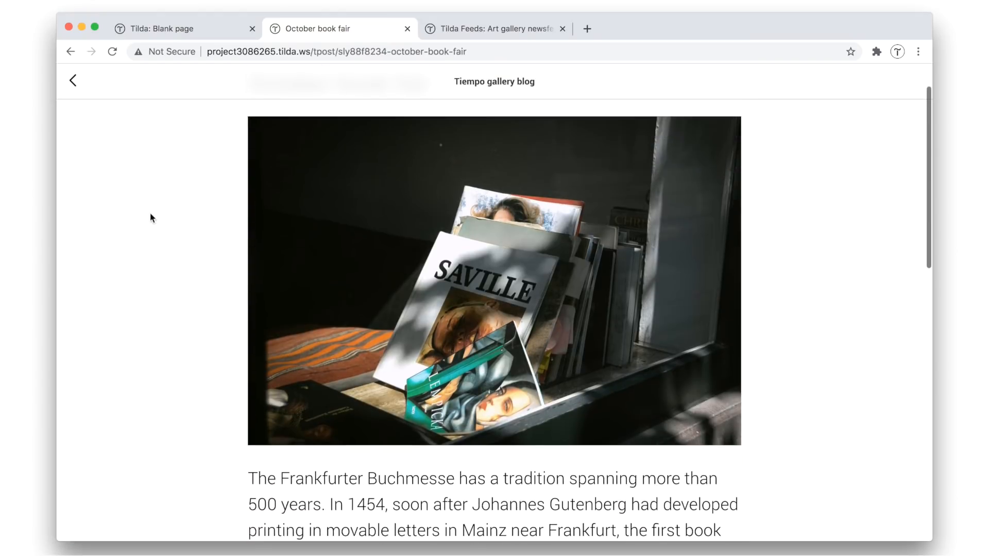
left_click(72, 81)
scroll(126, 199, "up", 3)
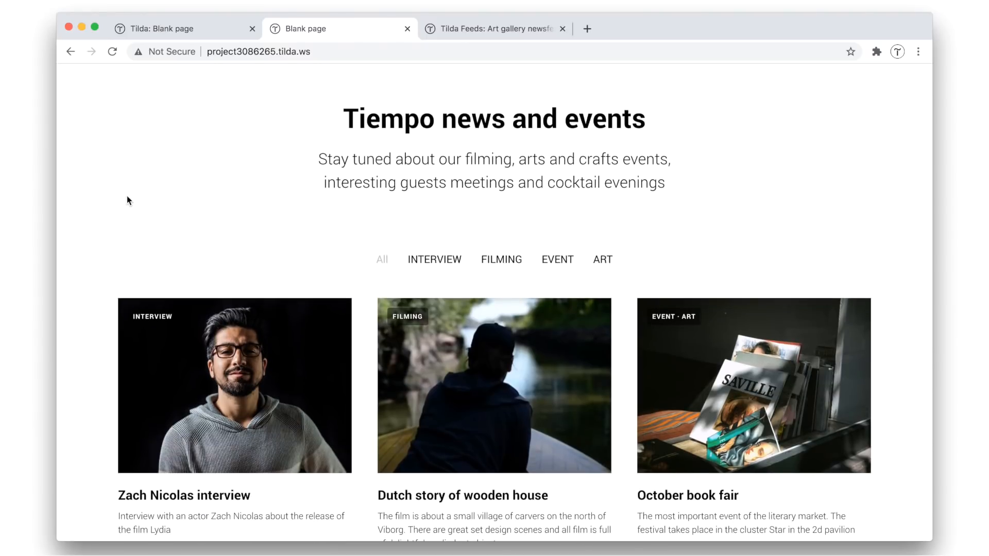
Close the published site and the publishing confirmation, and return to the Art gallery newsfeed project page
scroll(129, 200, "up", 1)
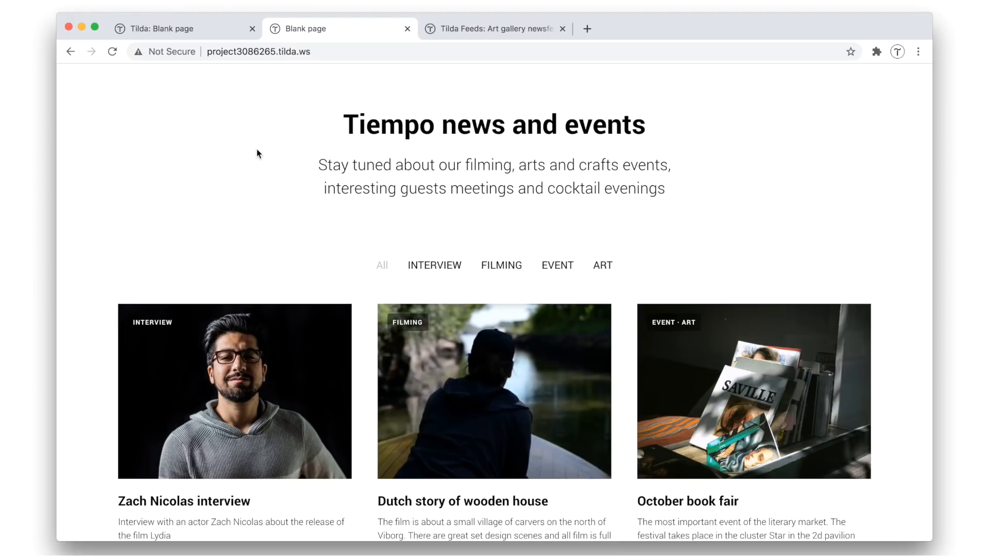
scroll(257, 150, "up", 2)
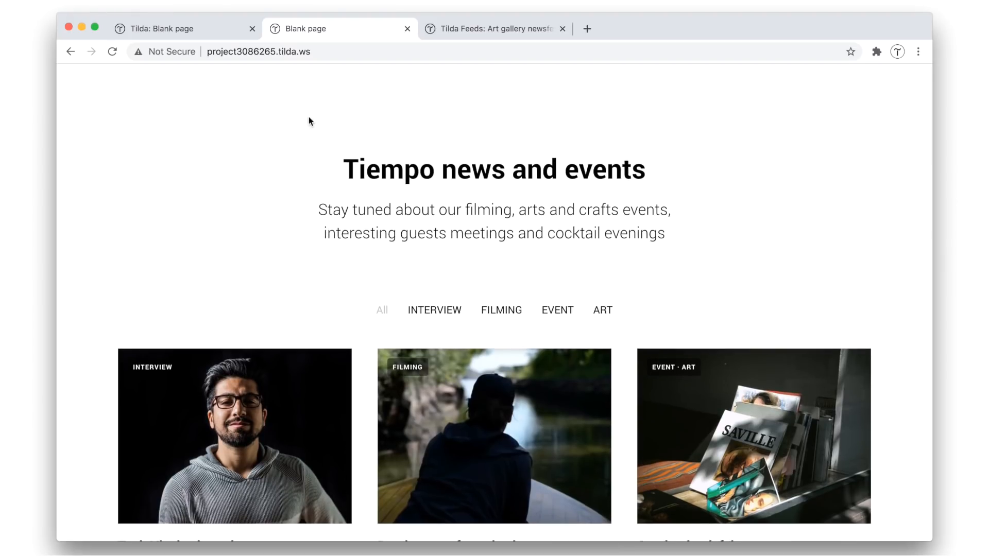
left_click(407, 28)
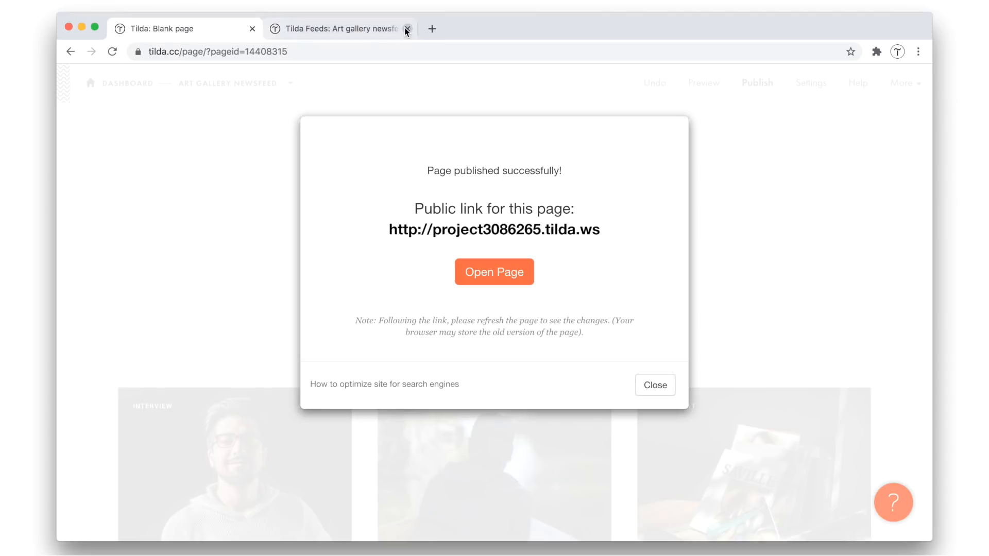
left_click(652, 384)
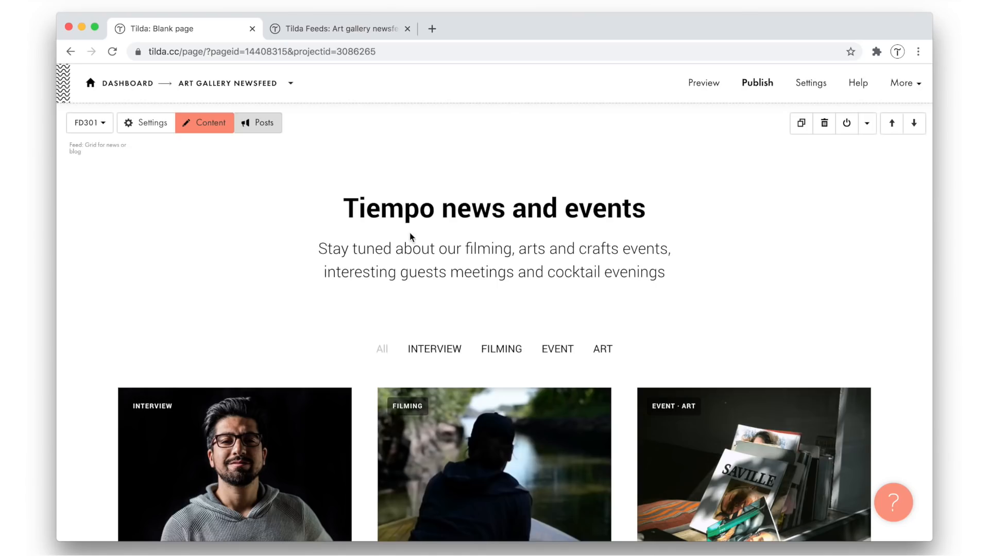
left_click(230, 84)
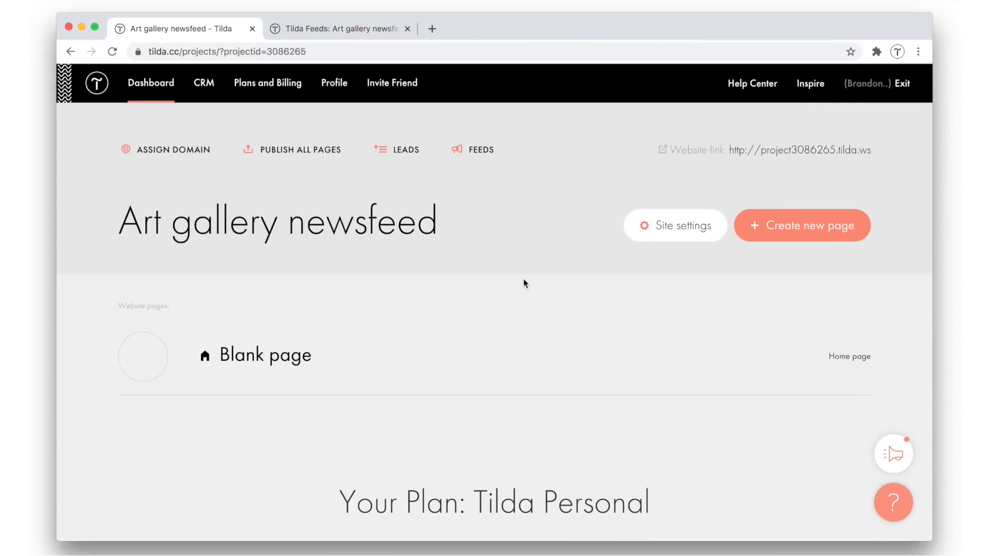
Open the interview post in the Tiempo gallery blog feed, look through its settings, and return to the project page
left_click(479, 153)
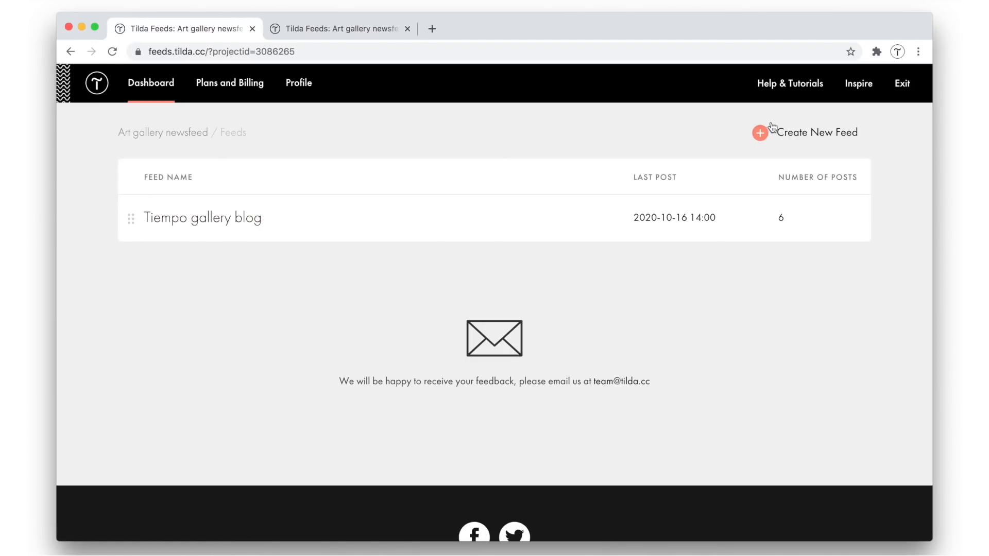
left_click(268, 226)
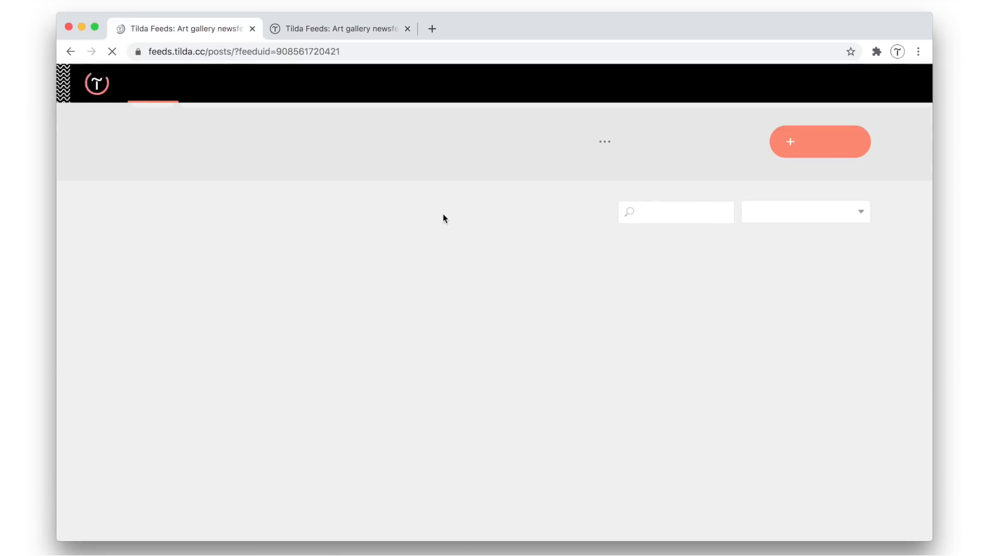
left_click(218, 295)
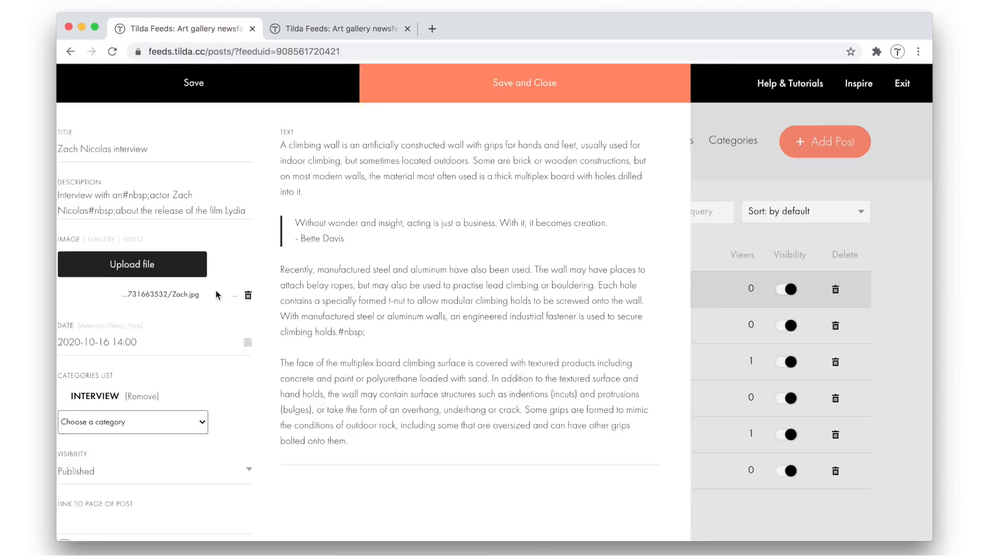
scroll(215, 350, "down", 5)
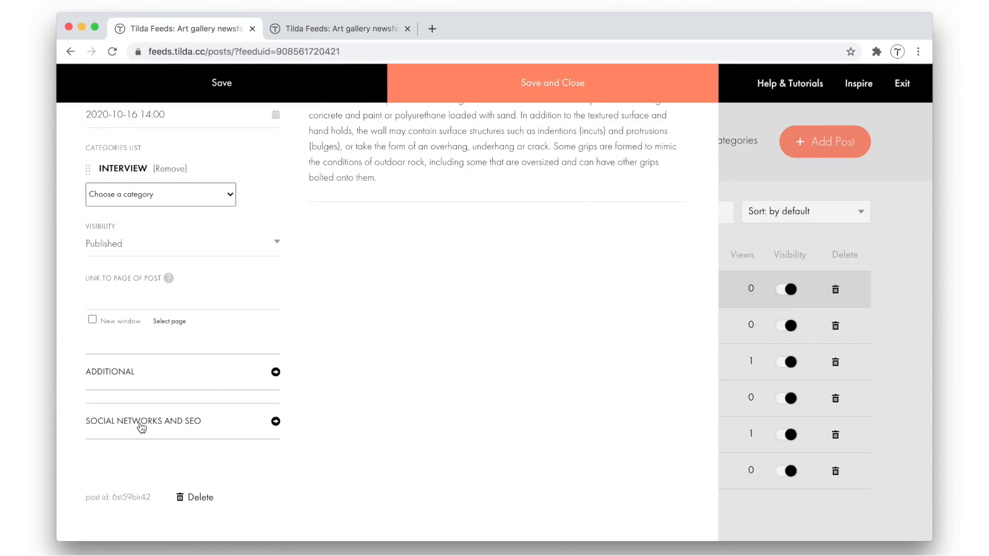
scroll(277, 224, "up", 5)
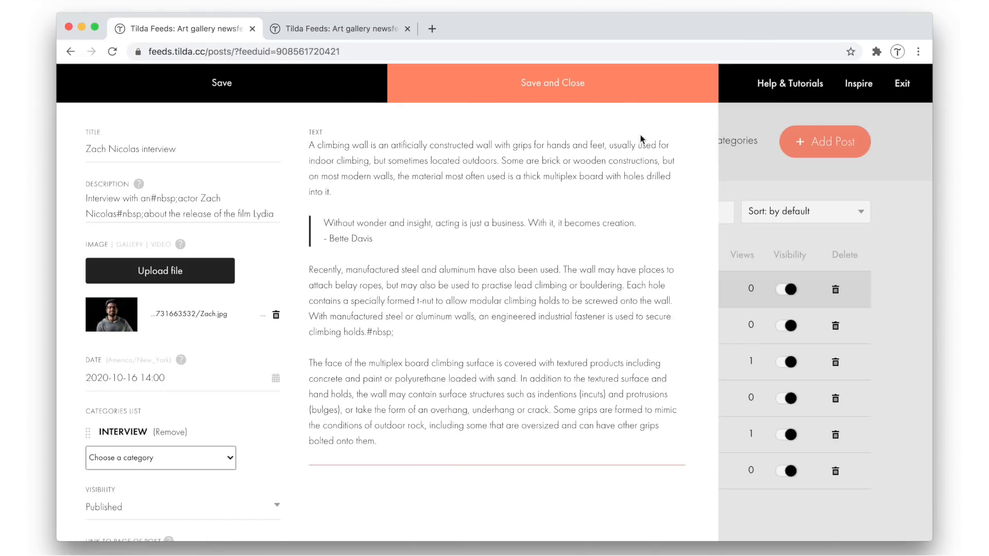
left_click(729, 162)
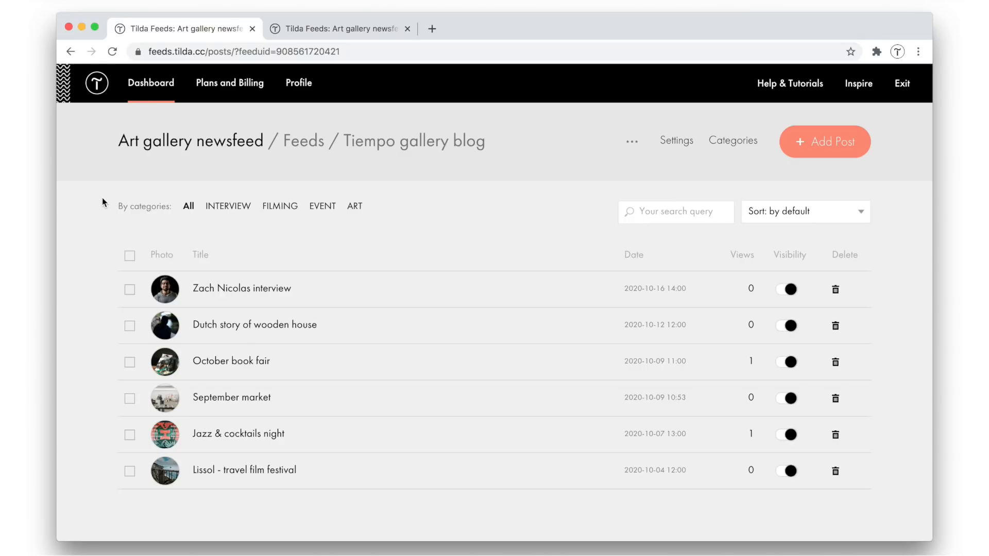
left_click(172, 147)
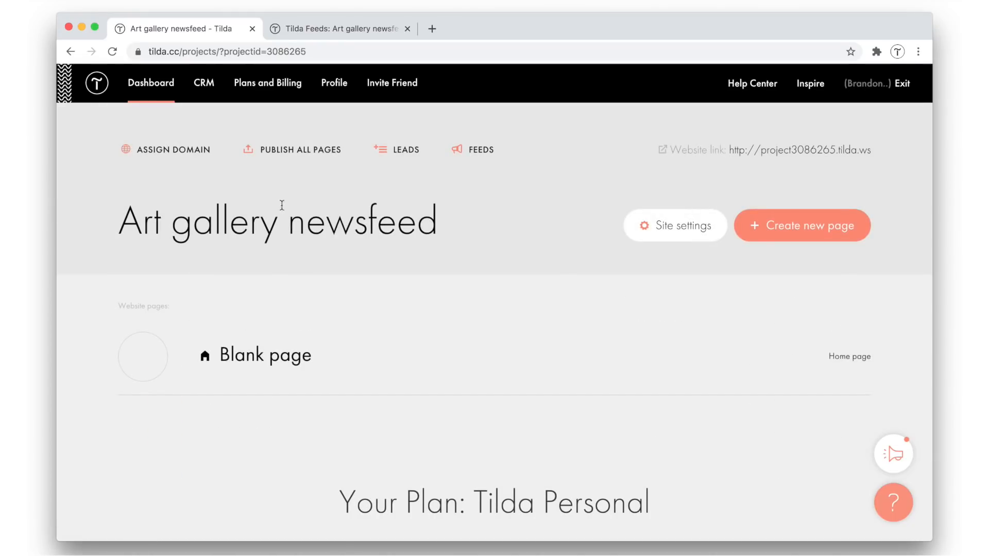
In the blank page's settings, set the title to Tiempo news, the description to Art gallery blog and the URL to news
left_click(620, 358)
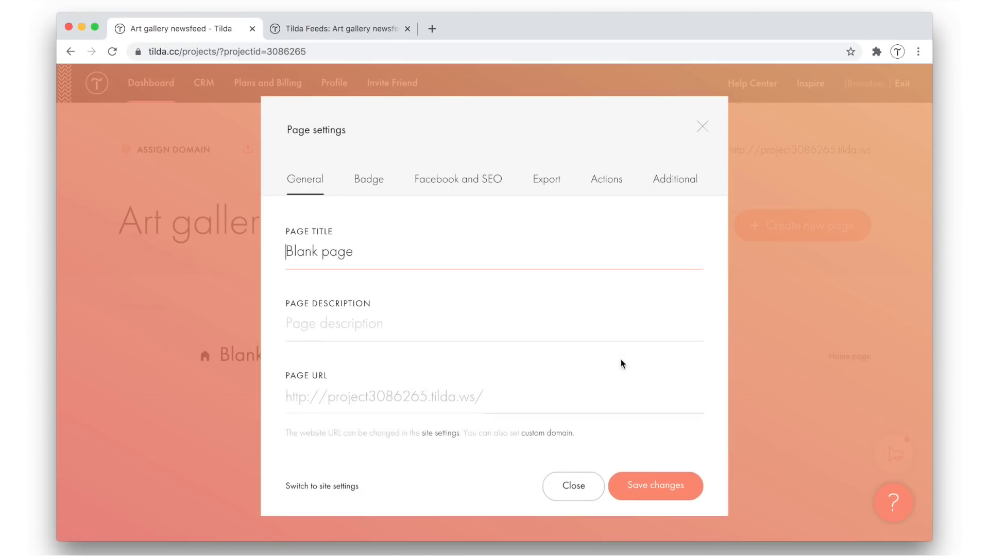
triple_click(319, 251)
type("Tiempo news")
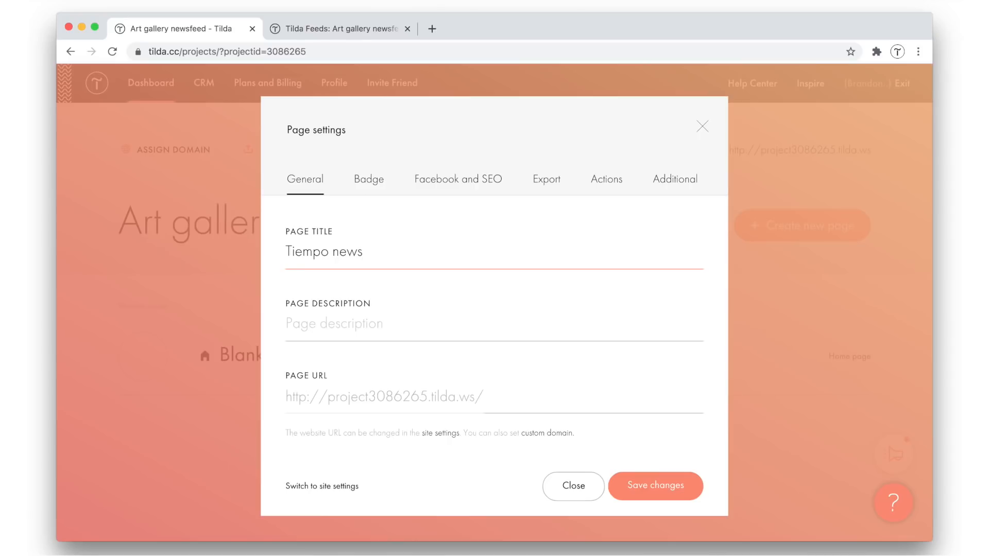
left_click(344, 320)
type("Art gallery blog")
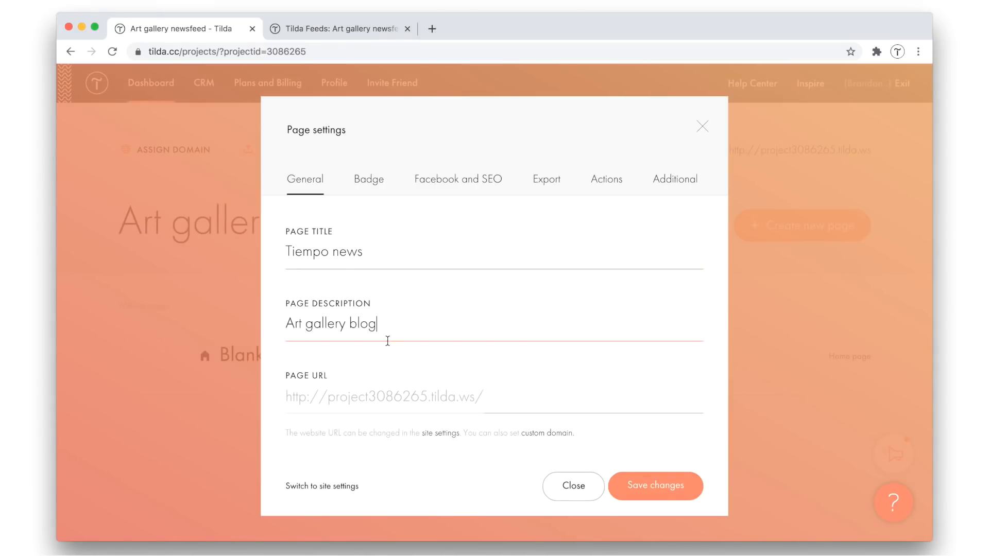
left_click(492, 399)
type("news")
Upload October book fair.jpg as the page's badge image and save the page settings
left_click(368, 193)
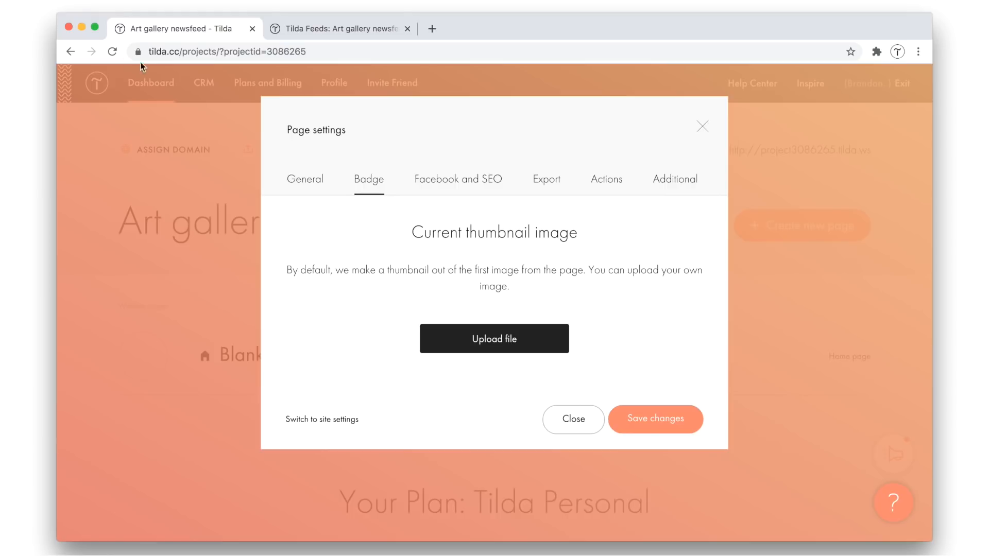
key("super+Tab")
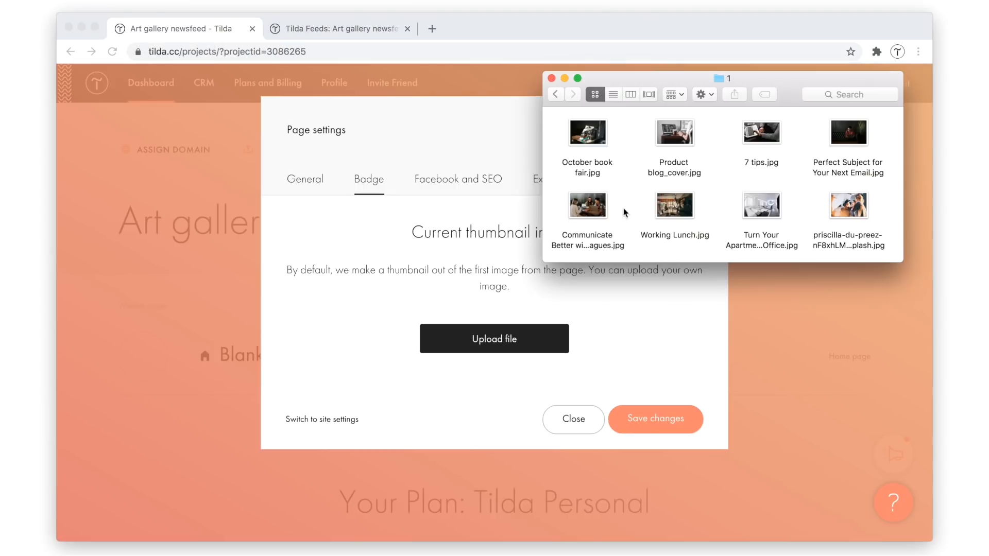
left_click_drag(587, 134, 495, 338)
scroll(640, 326, "down", 5)
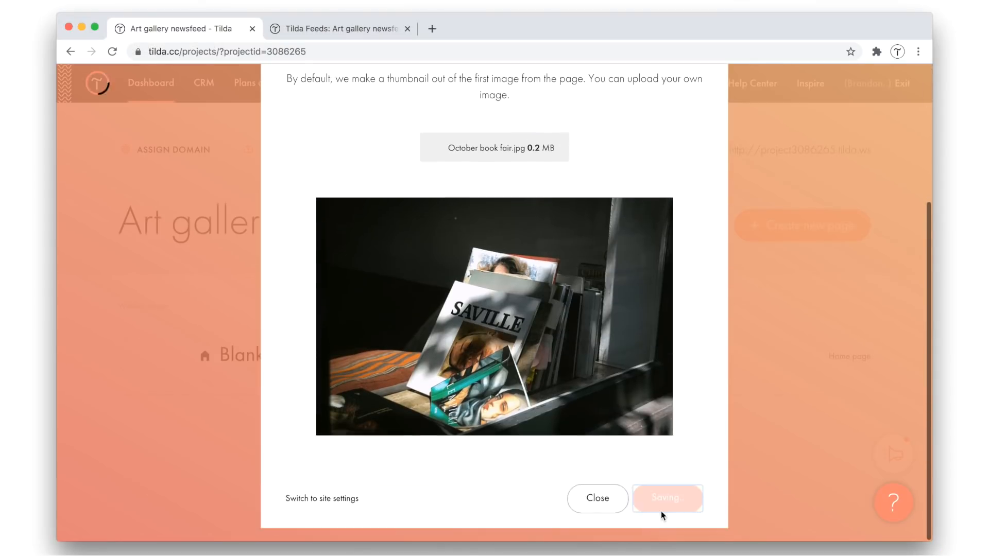
left_click(660, 511)
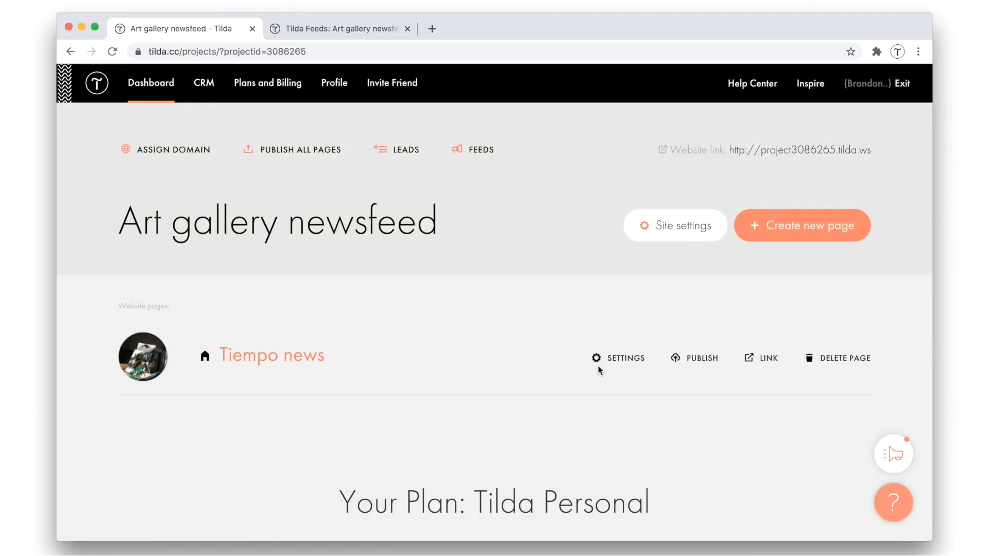
Set the site's Tilda subdomain to artgallerytiempo, view the custom domain setting, and save the site settings
left_click(663, 227)
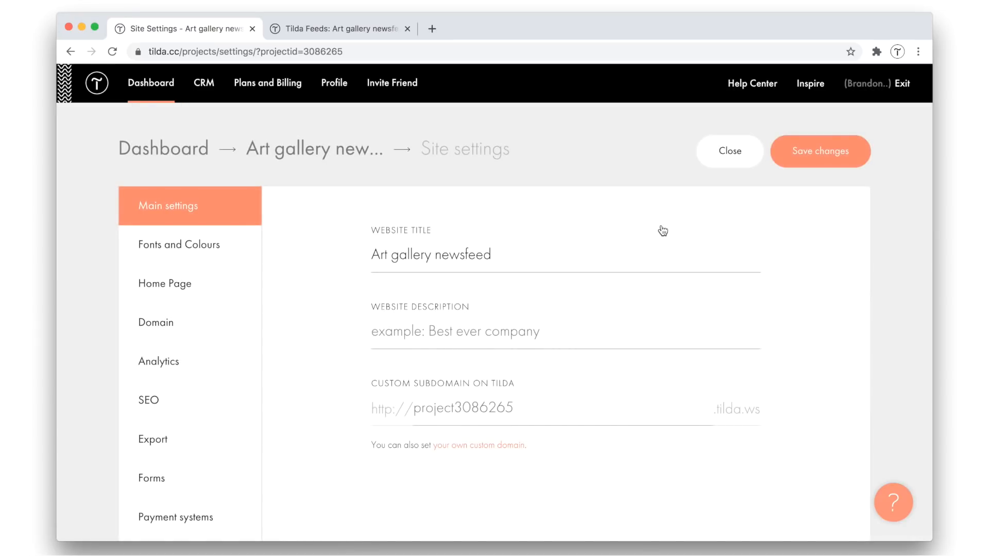
double_click(478, 407)
type("artgallerytiempo")
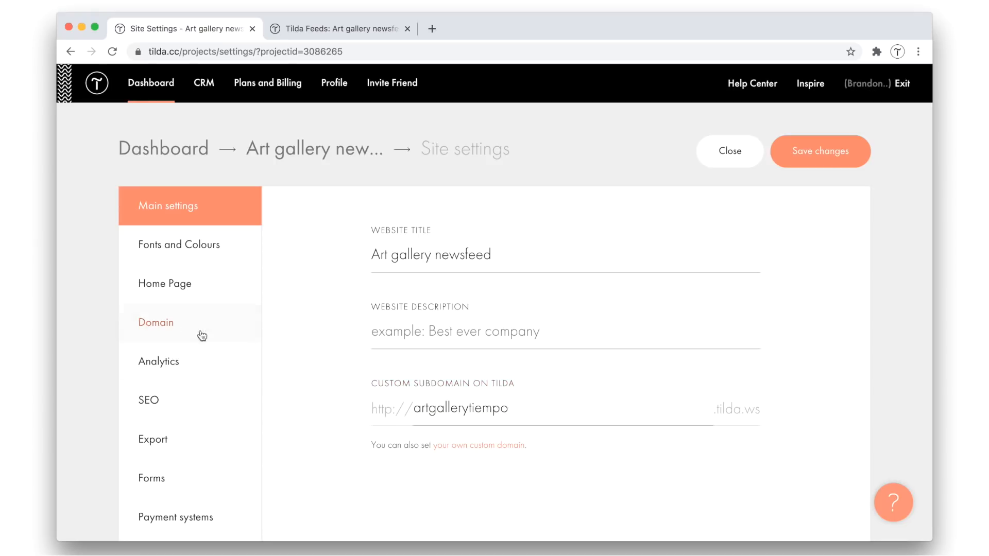
left_click(182, 329)
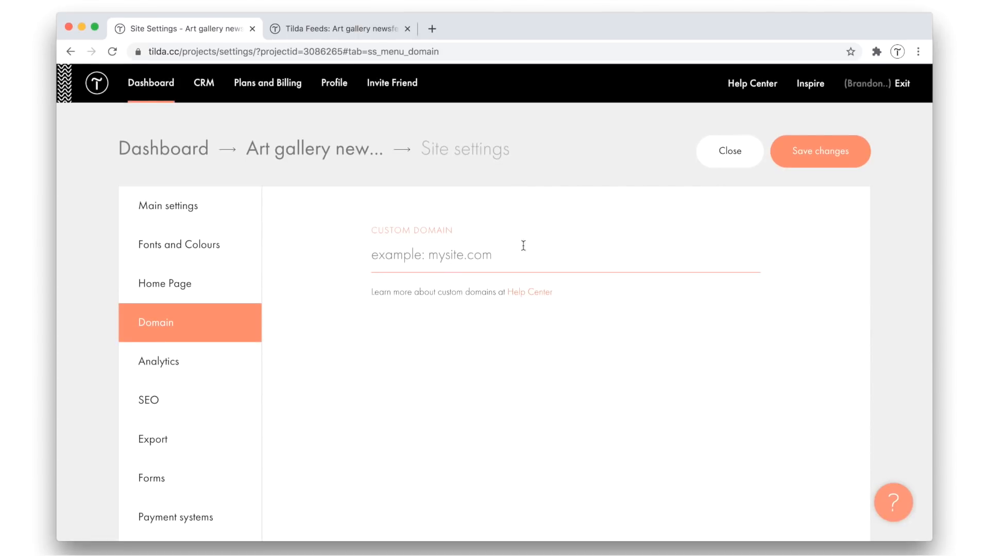
left_click(812, 159)
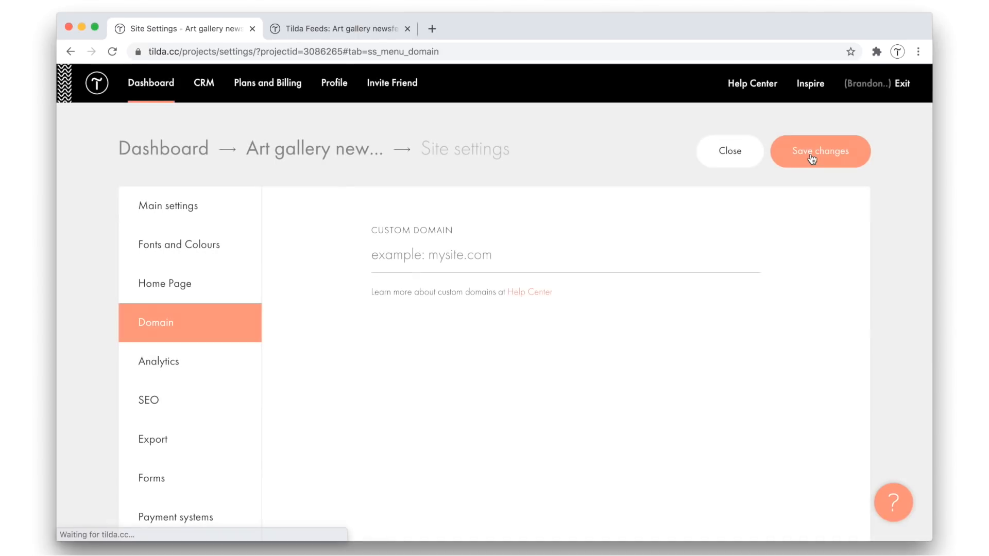
left_click(340, 161)
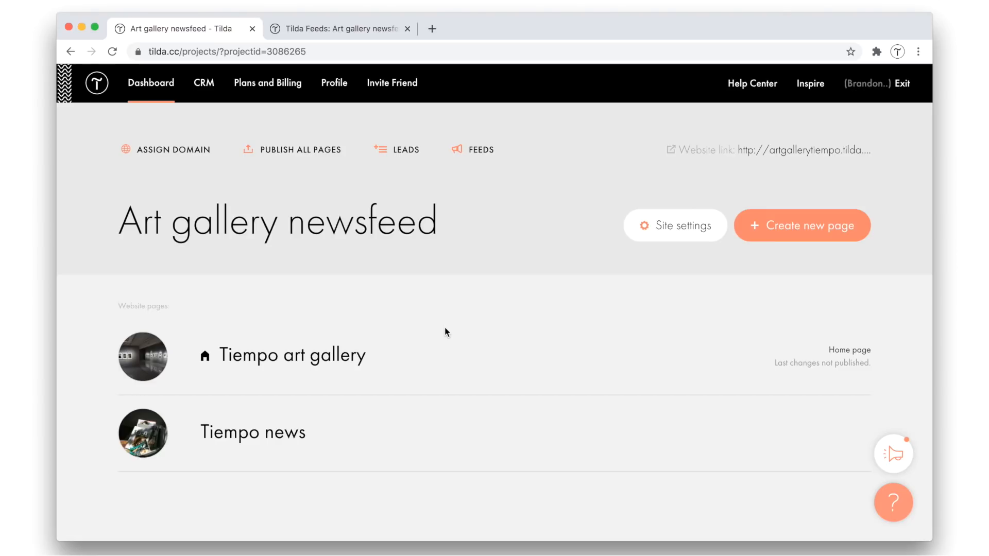
Add a menu item titled News to the header menu of the Tiempo art gallery page
left_click(289, 359)
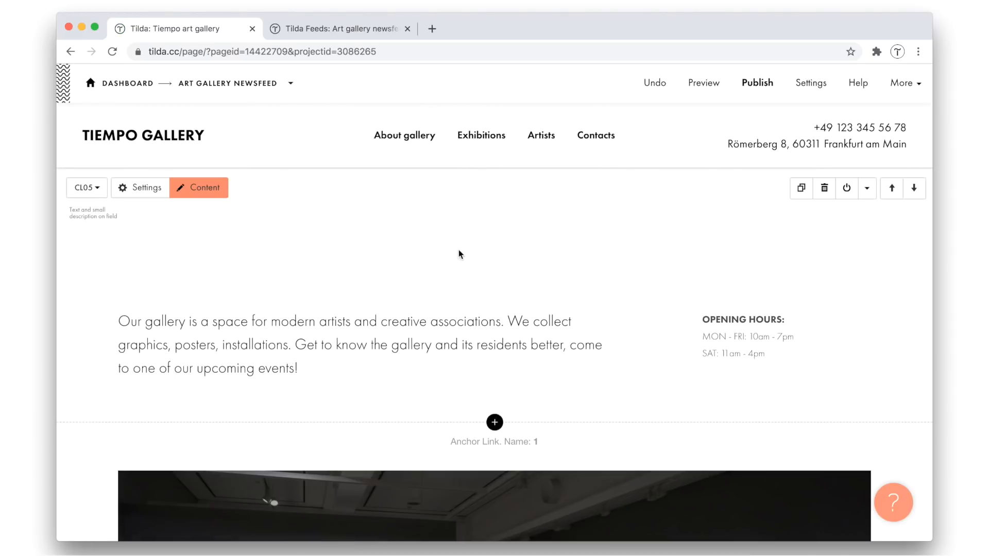
left_click(207, 120)
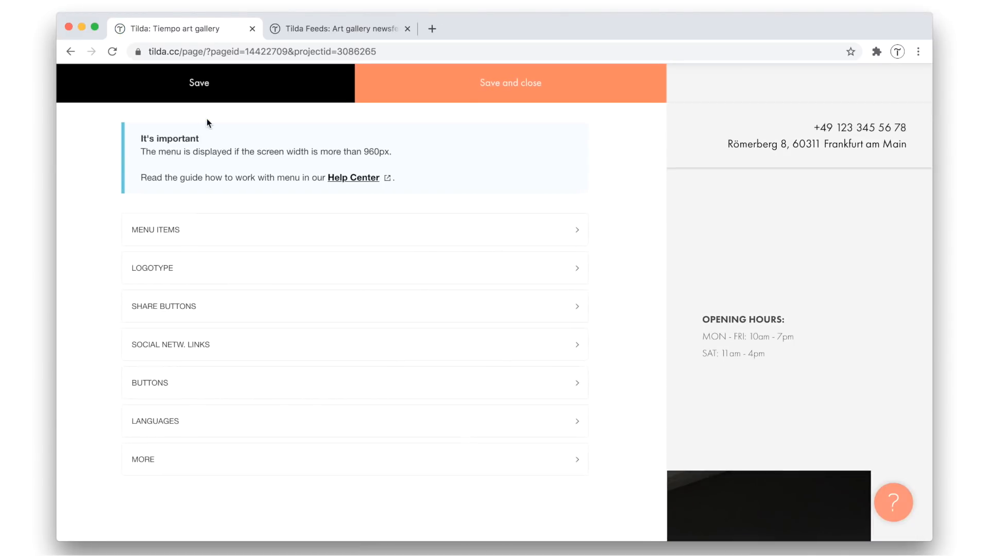
left_click(186, 230)
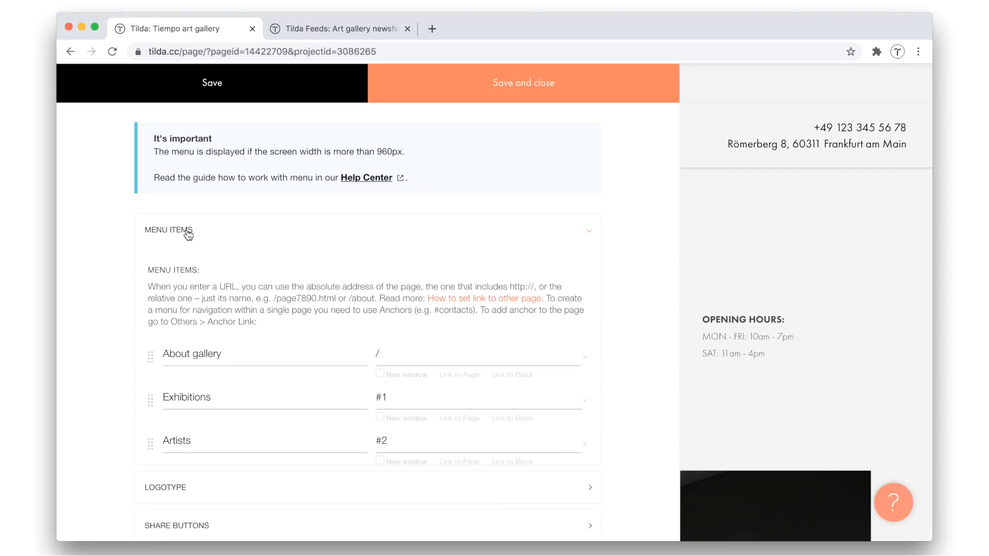
scroll(362, 284, "down", 3)
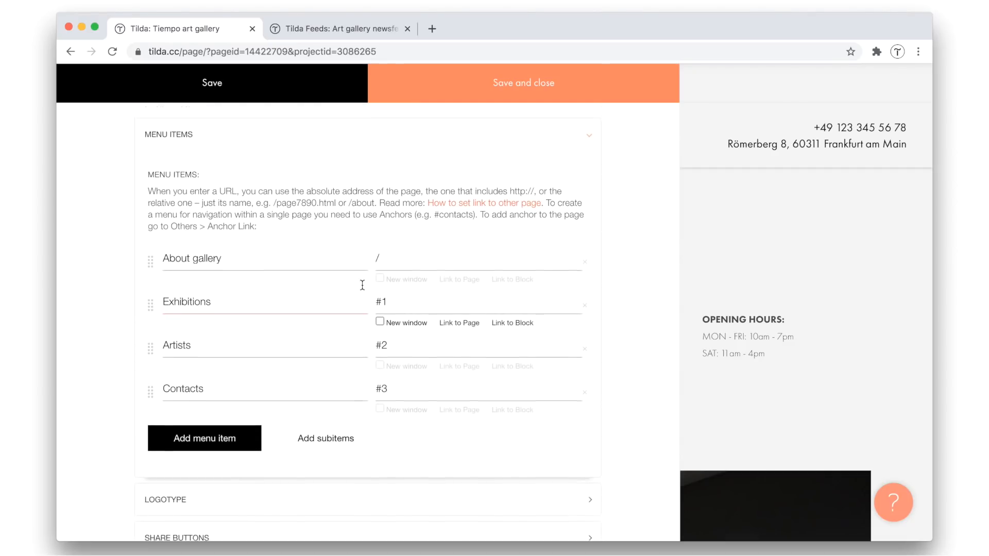
left_click(189, 450)
left_click(192, 400)
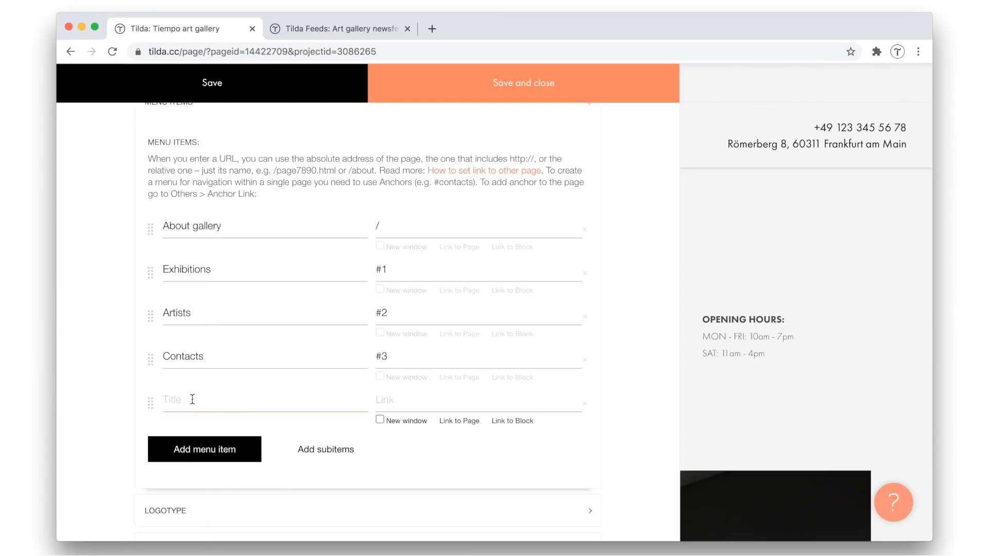
left_click(192, 400)
type("New")
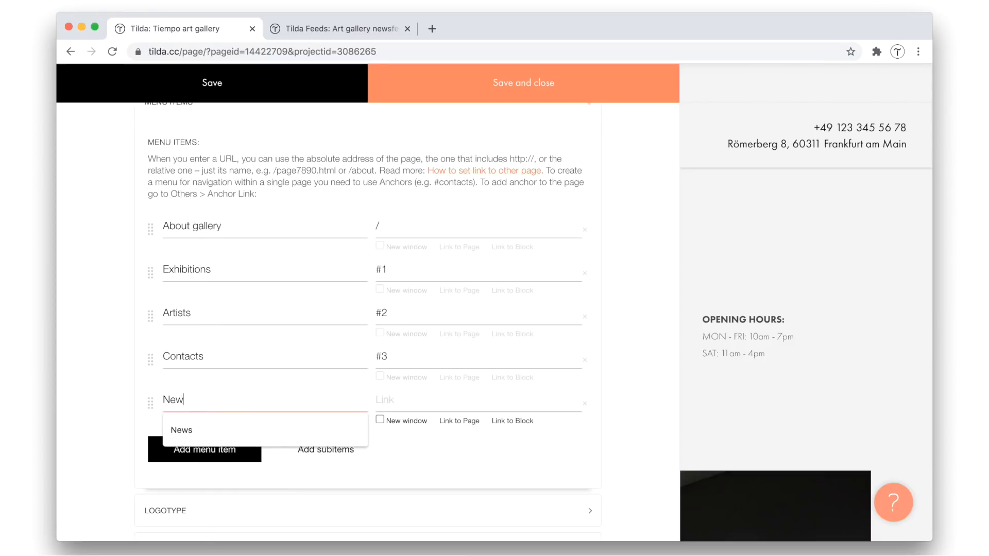
type("s")
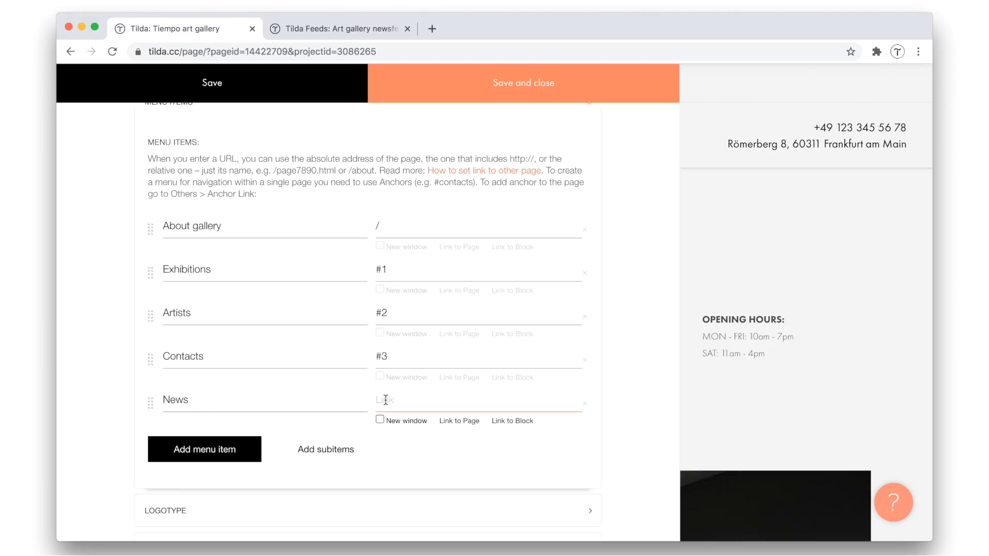
Link the News menu item to the Tiempo news page and save the menu block
left_click(460, 420)
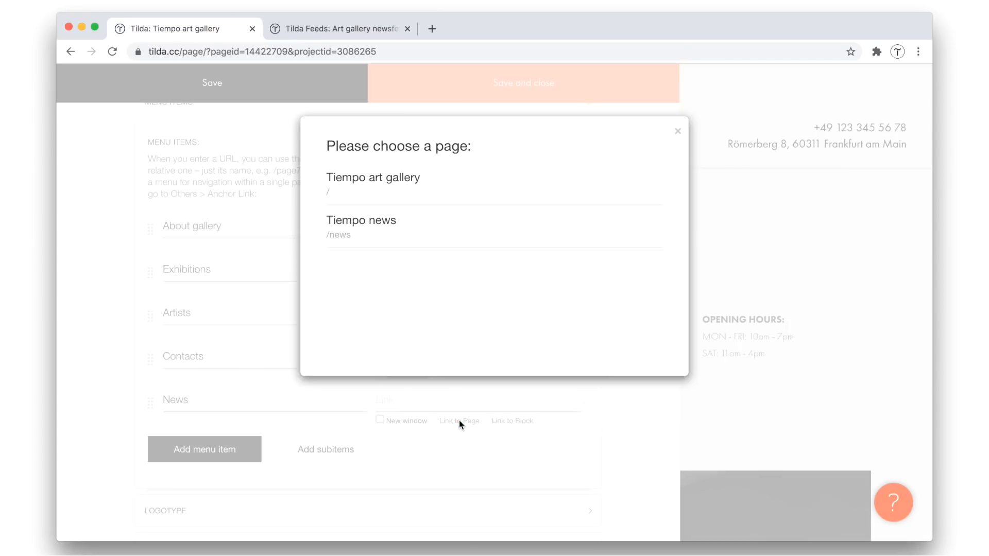
left_click(370, 239)
left_click(522, 95)
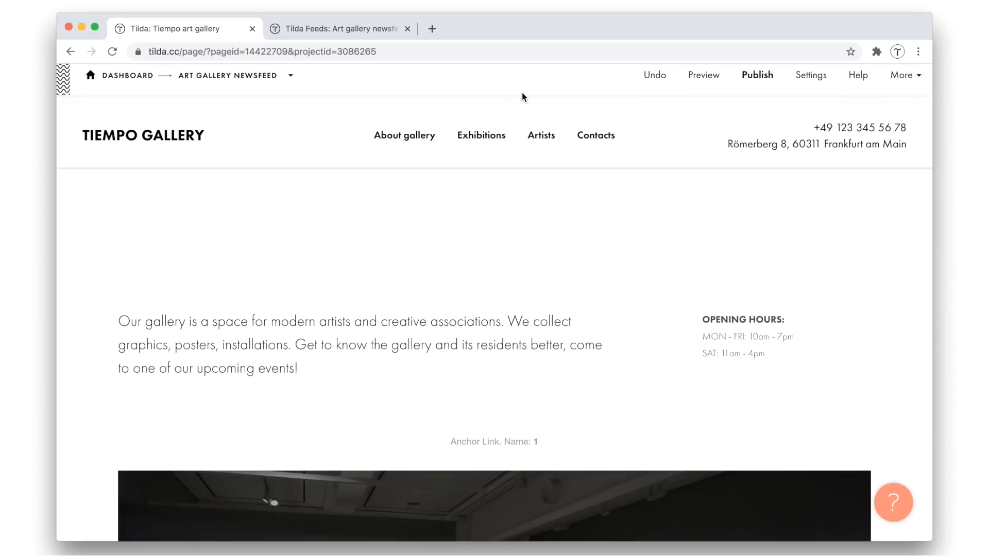
Publish the Tiempo art gallery page, open the live site and follow its News menu link
left_click(757, 76)
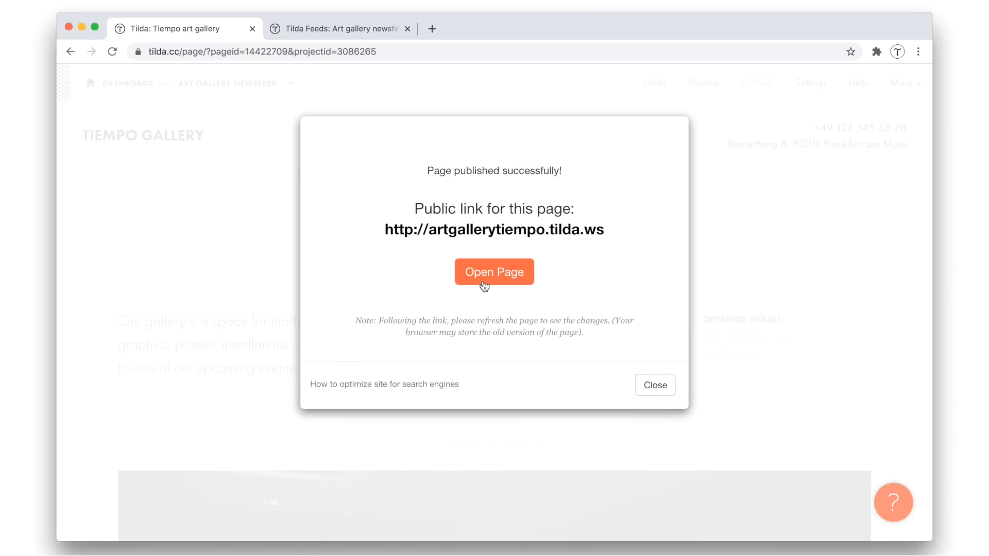
left_click(484, 278)
left_click(629, 101)
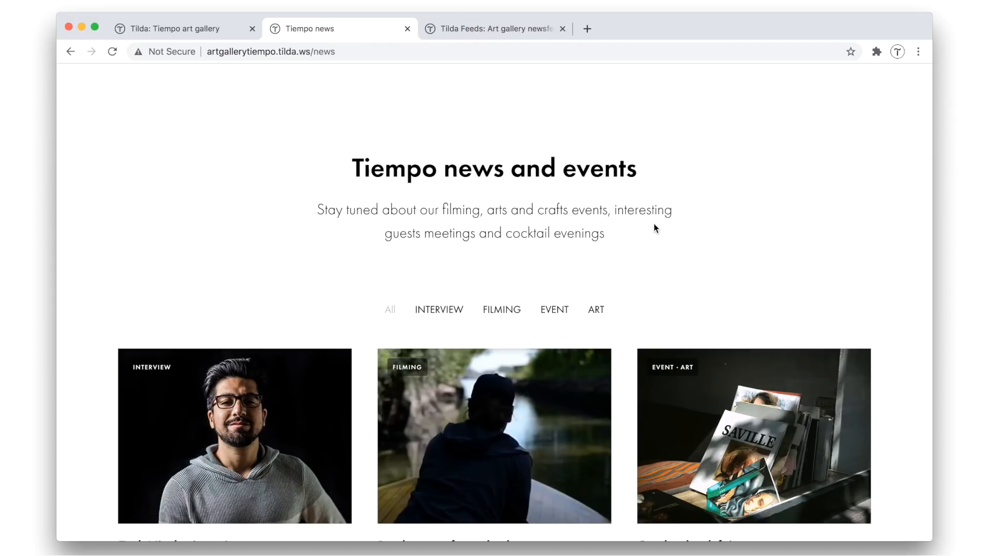
Look over the live Tiempo news page, close it and return to the Tiempo art gallery page in the editor
scroll(654, 225, "down", 10)
scroll(655, 226, "up", 3)
scroll(655, 228, "up", 7)
left_click(408, 31)
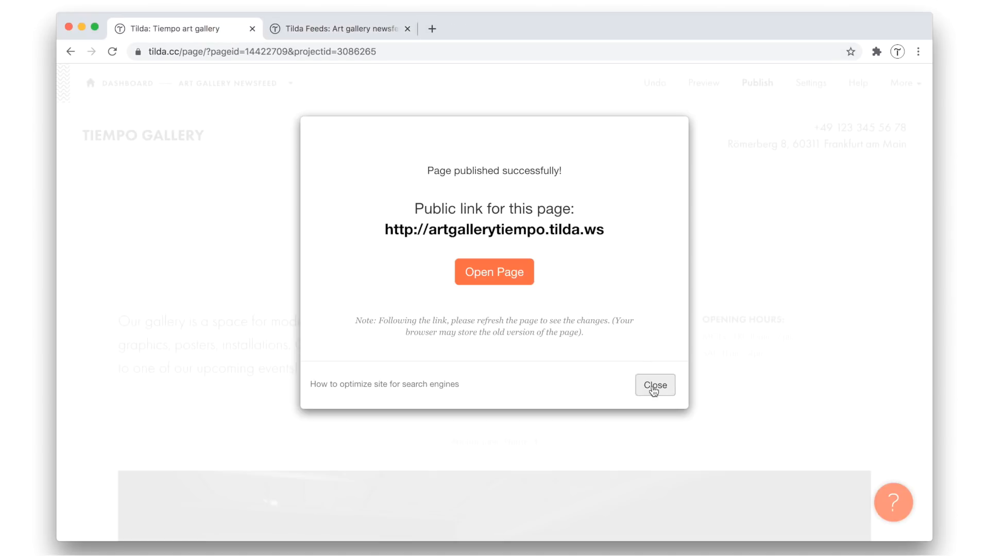
left_click(653, 390)
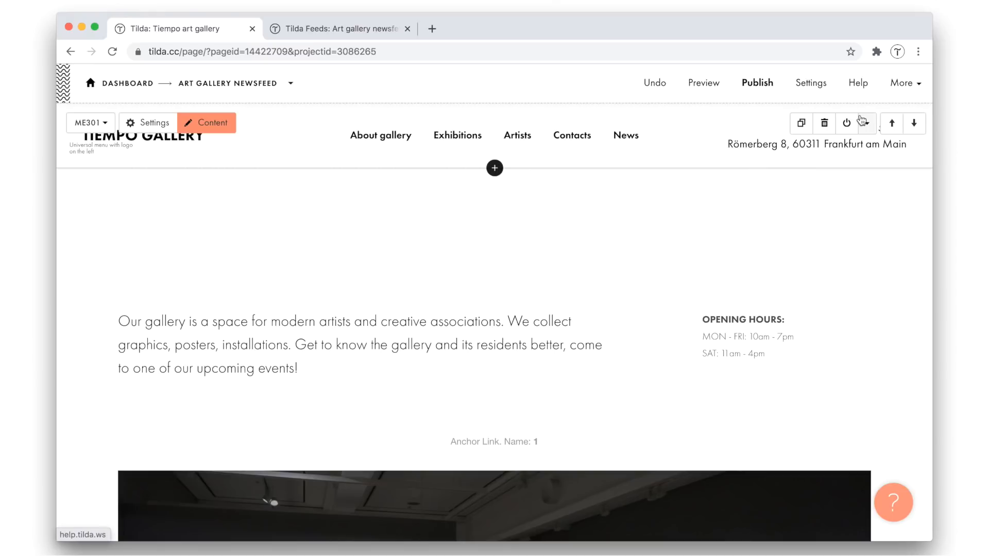
Copy the header menu block of the Tiempo art gallery page and create a new blank page in the Art gallery newsfeed site
left_click(864, 123)
left_click(820, 167)
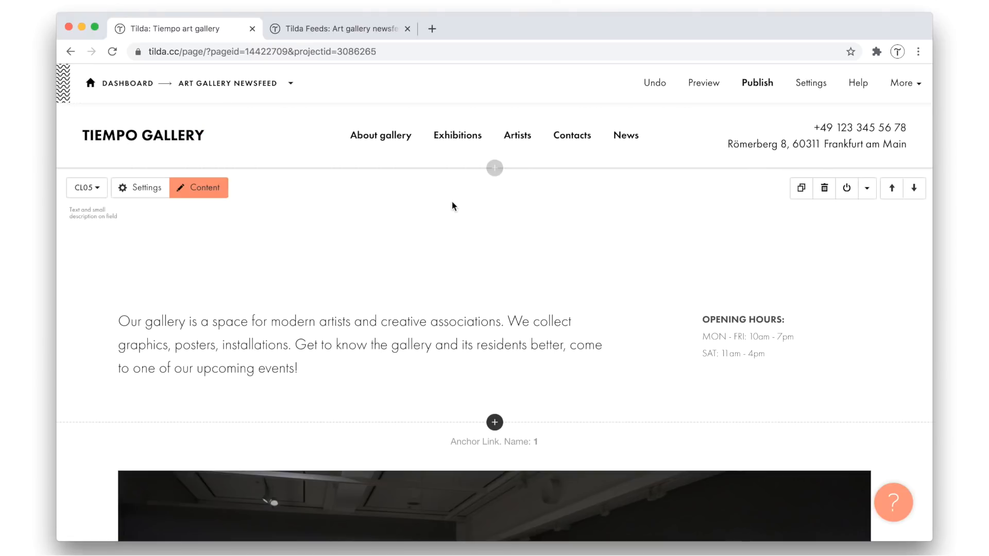
left_click(230, 84)
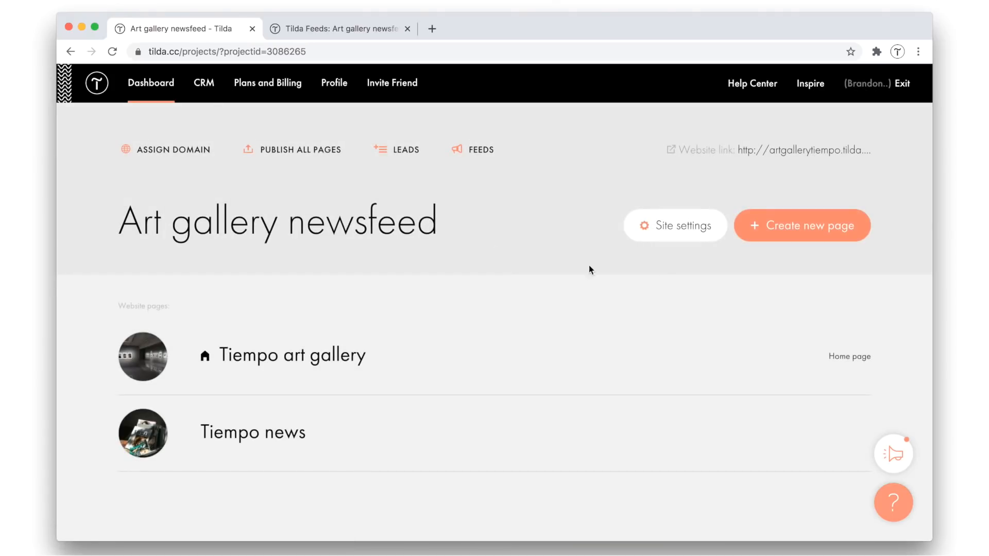
left_click(801, 223)
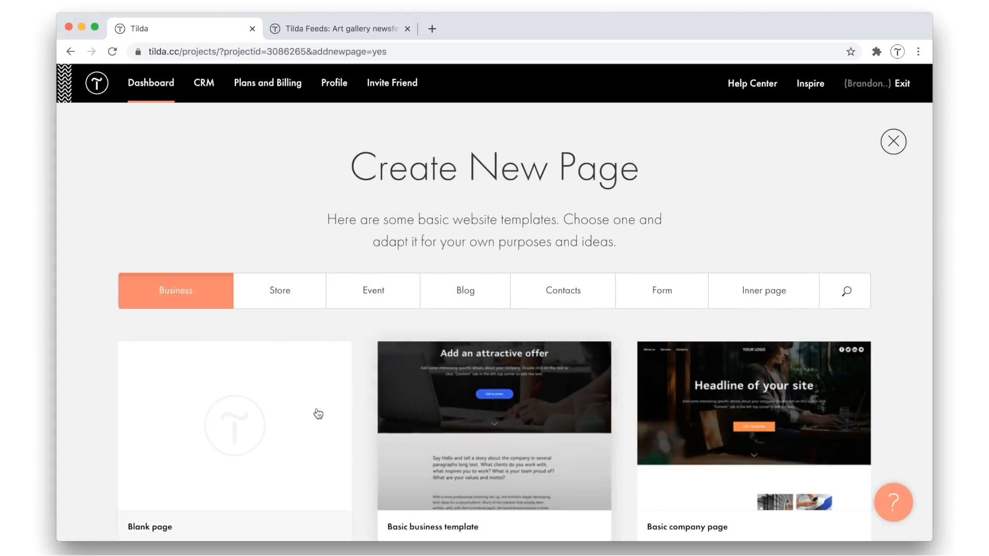
left_click(318, 414)
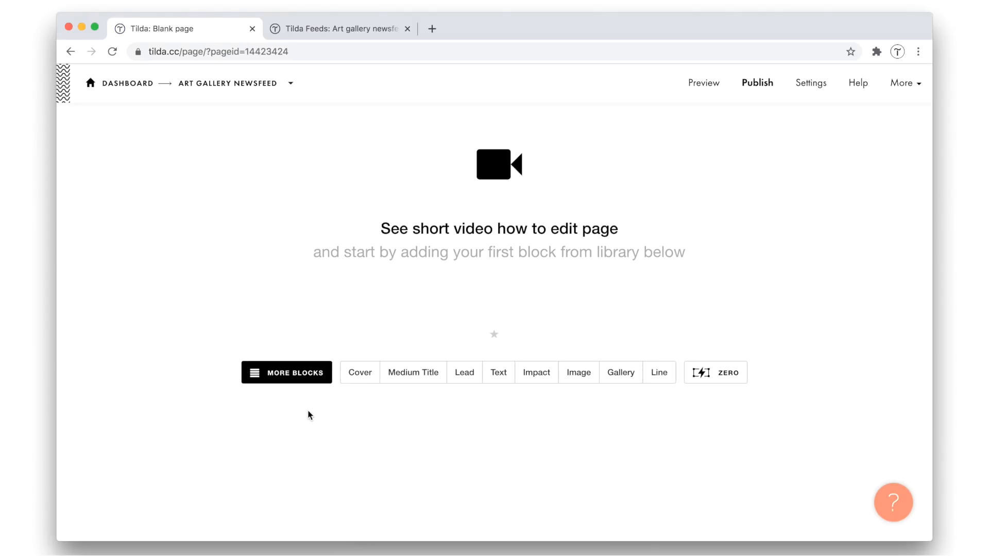
Paste the copied menu block into the blank page beneath a temporary text block, and delete that text block
left_click(499, 375)
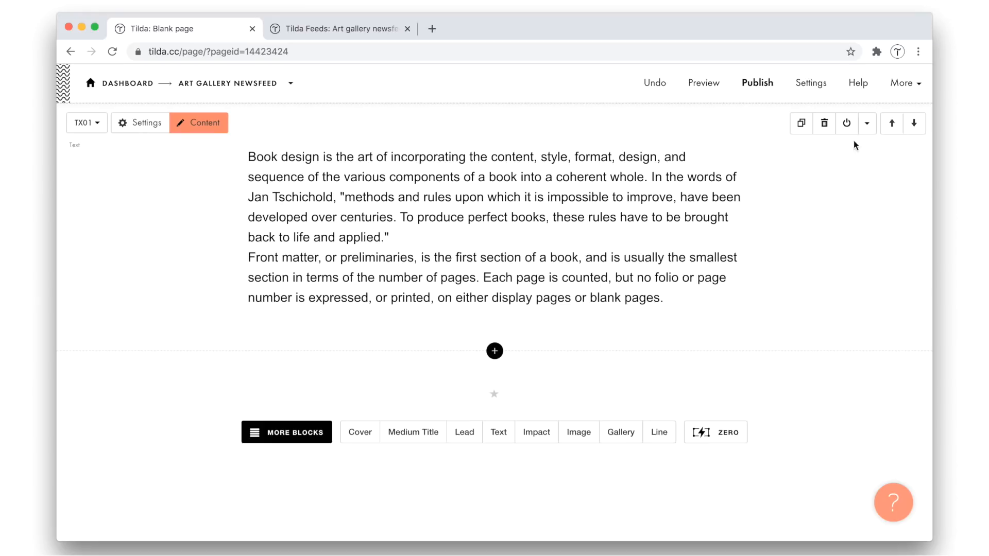
left_click(868, 124)
left_click(828, 192)
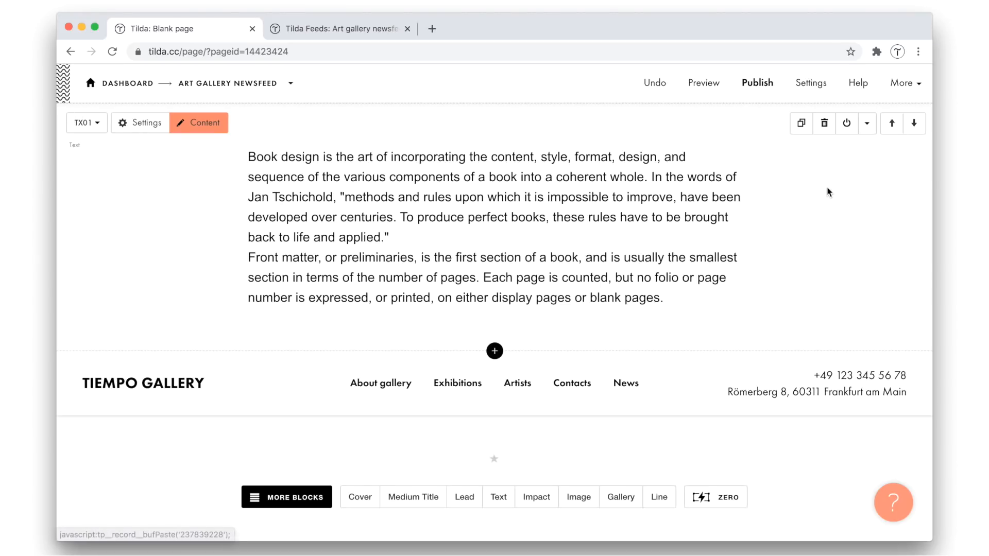
left_click(824, 123)
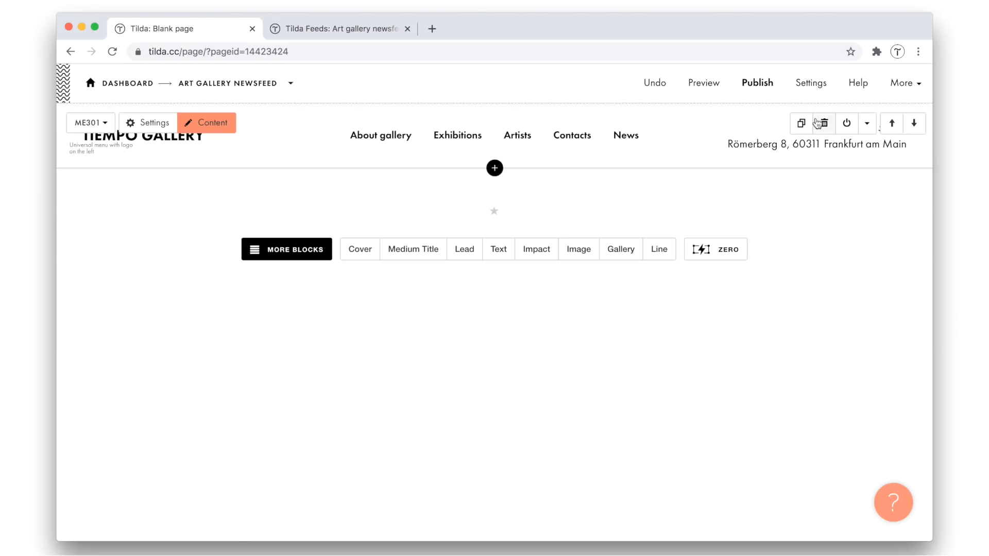
Publish the new page with the page link set to menu
left_click(758, 84)
type("menu")
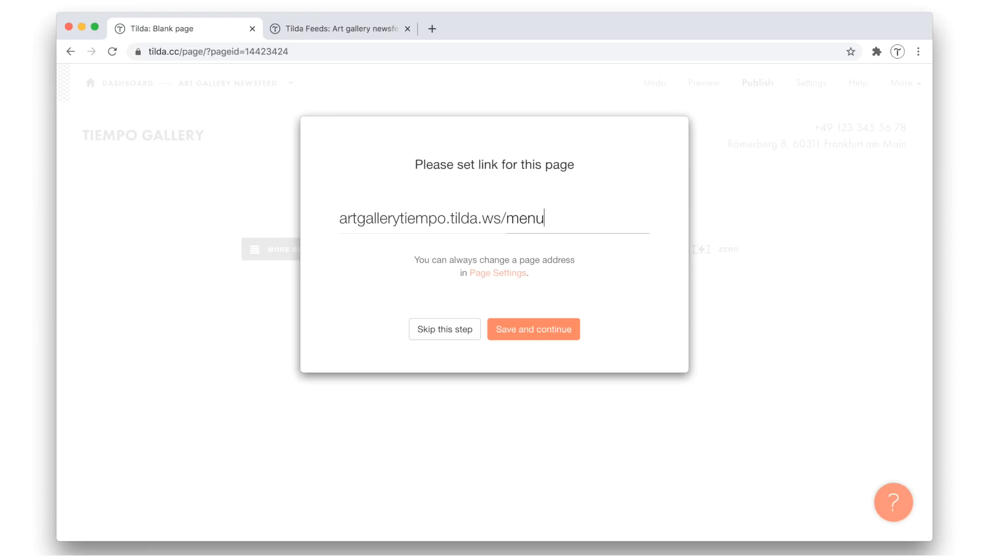
left_click(526, 337)
left_click(647, 394)
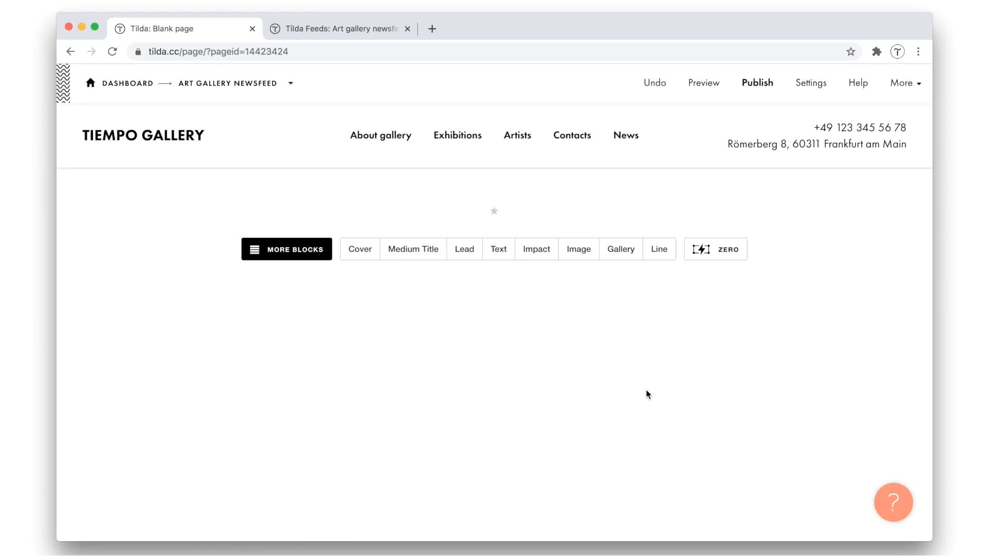
Set the blank page's title to Menu in its page settings and save the changes
left_click(232, 84)
scroll(481, 242, "down", 3)
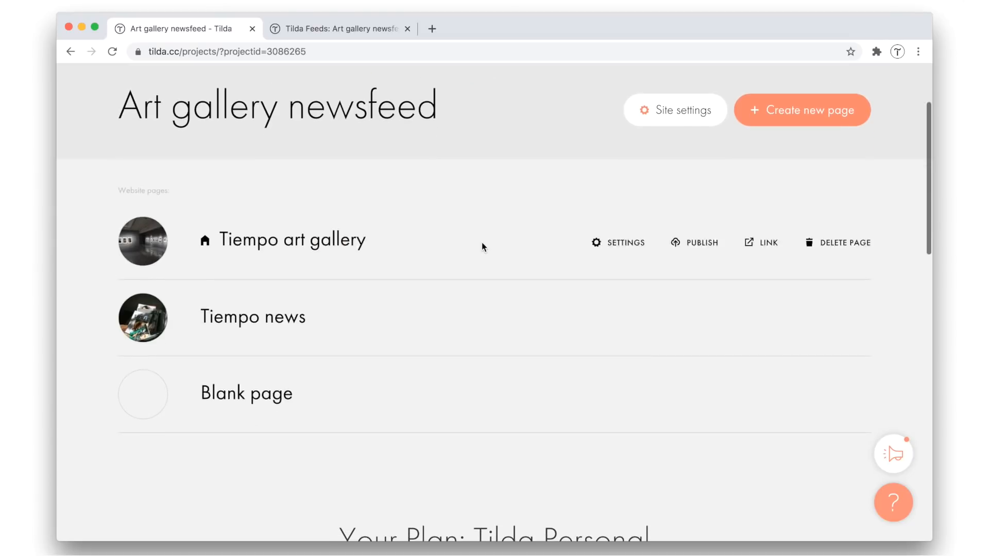
left_click(633, 403)
left_click_drag(360, 252, 285, 251)
type("Menu")
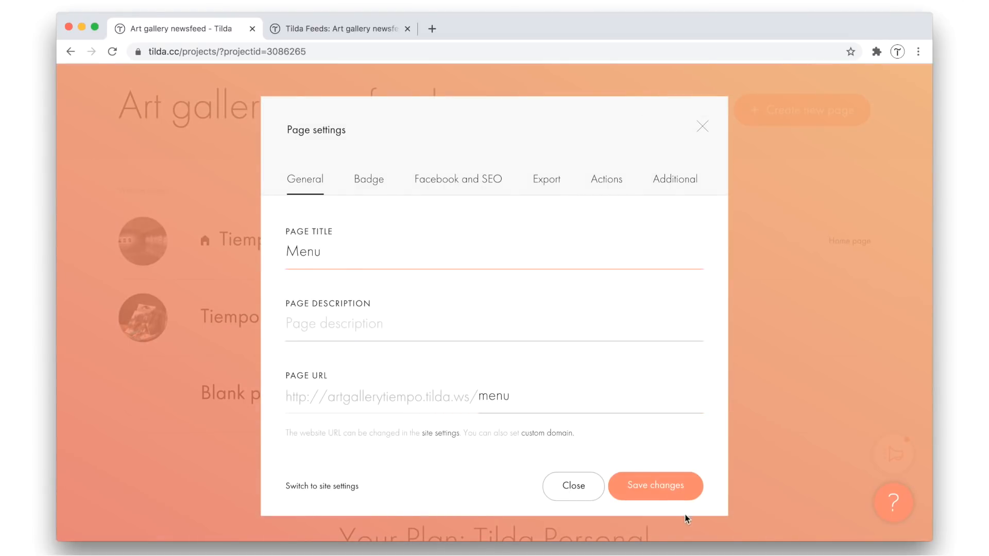
left_click(676, 490)
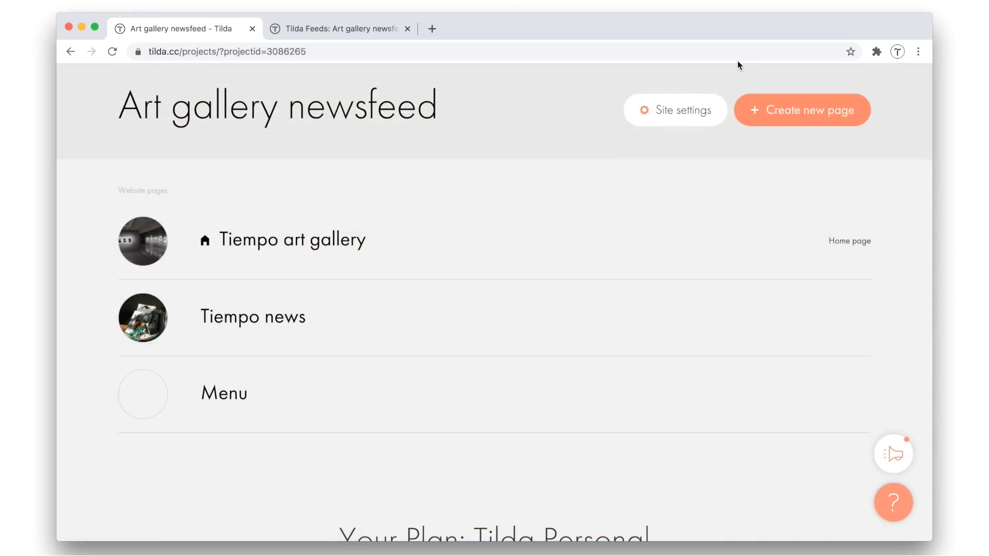
Set the Menu page as the header for the whole site and save the site settings
left_click(688, 110)
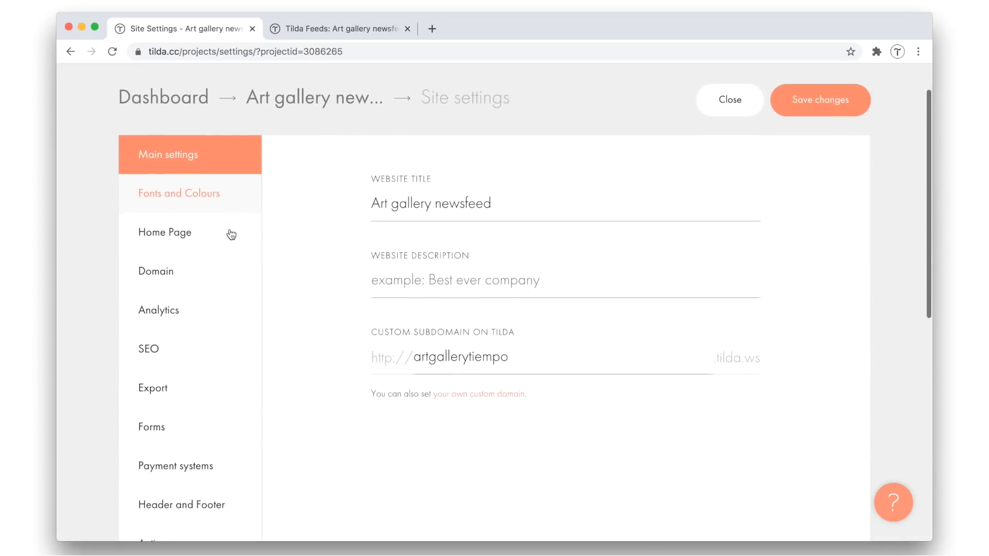
scroll(206, 430, "down", 2)
left_click(196, 457)
left_click(448, 202)
left_click(412, 248)
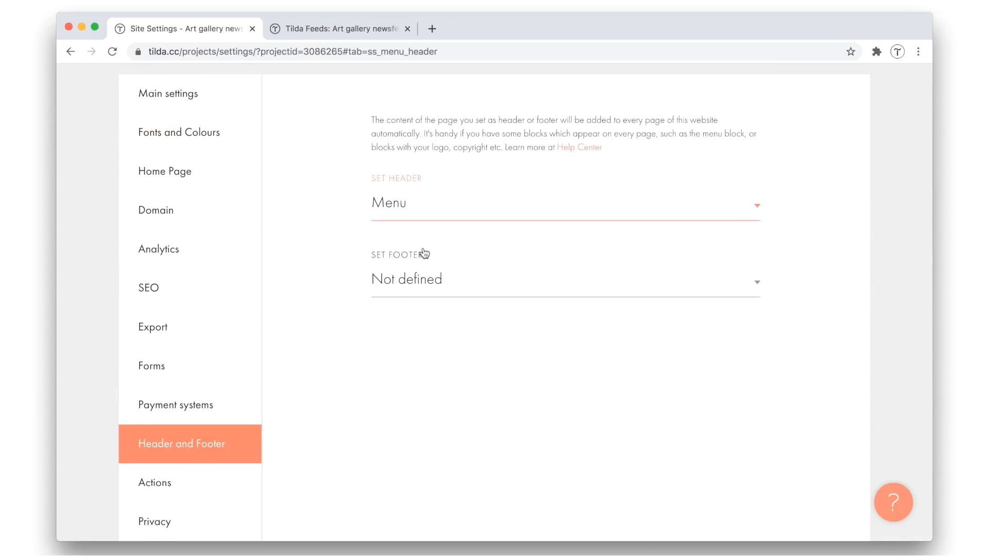
scroll(764, 158, "up", 2)
left_click(788, 155)
Return to the Art gallery newsfeed site's page overview and publish all pages
left_click(316, 161)
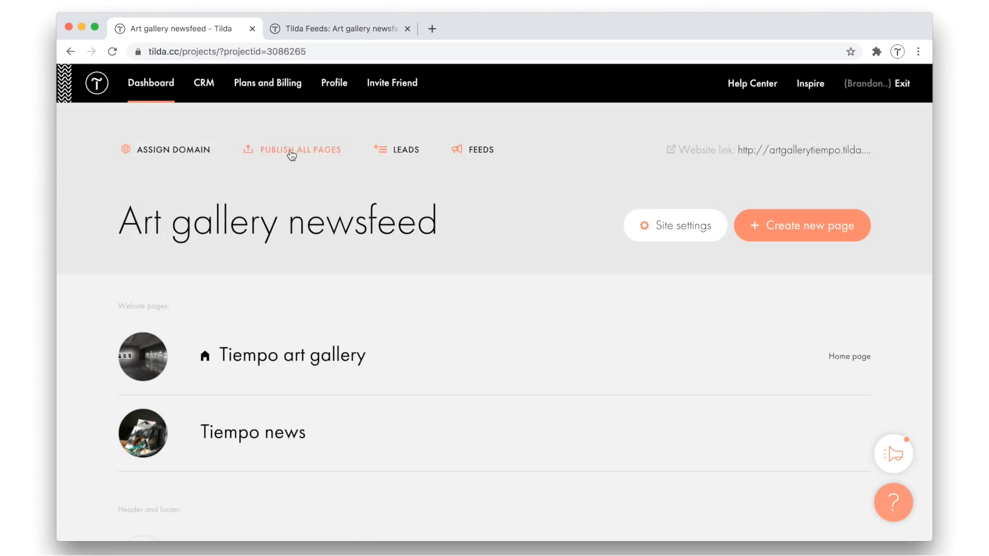
left_click(290, 151)
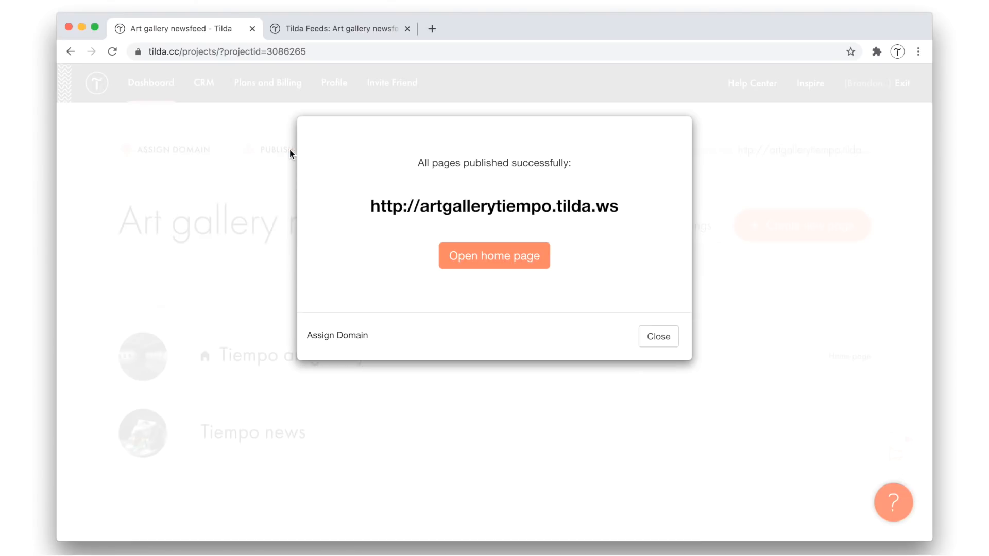
left_click(655, 335)
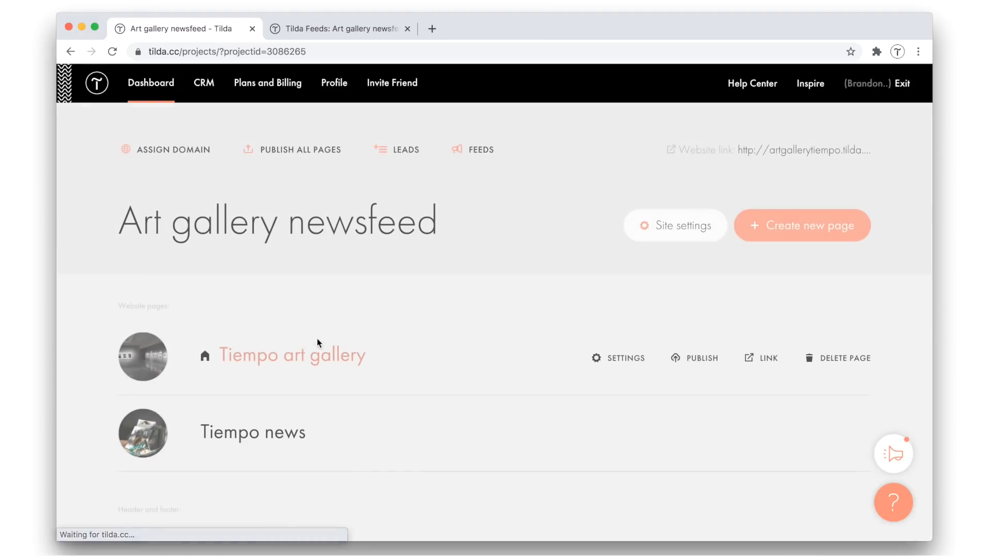
Delete the duplicate header menu block from the Tiempo art gallery page and publish the page
left_click(287, 359)
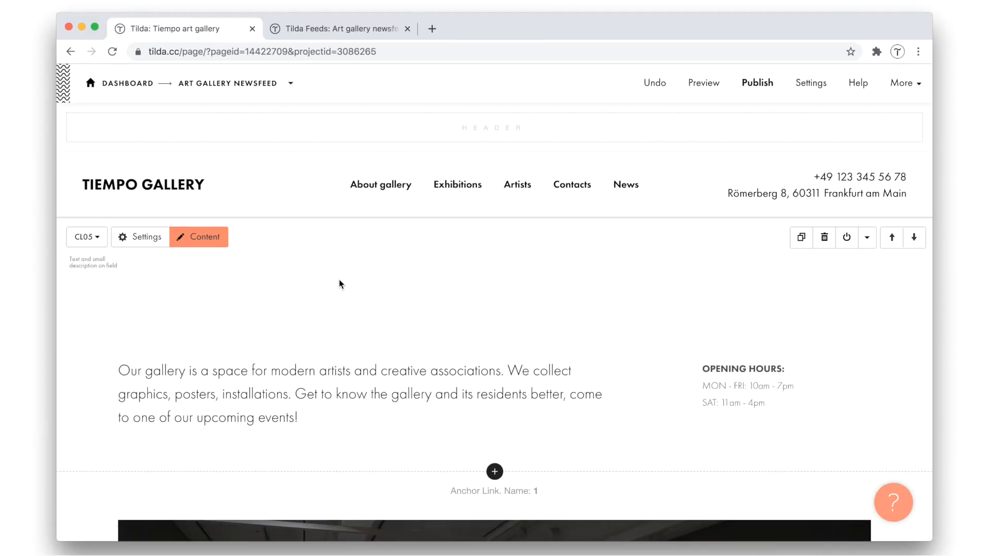
left_click(824, 174)
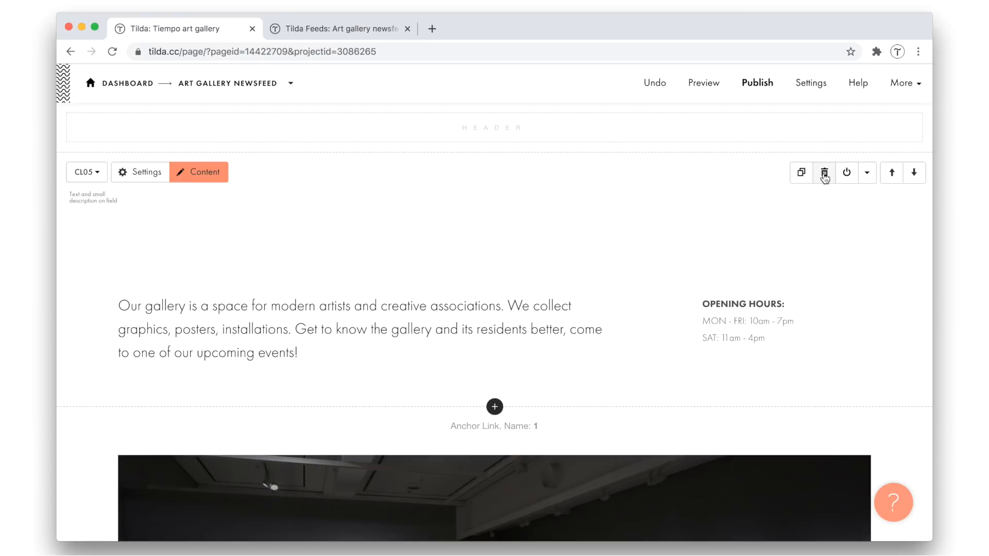
left_click(768, 83)
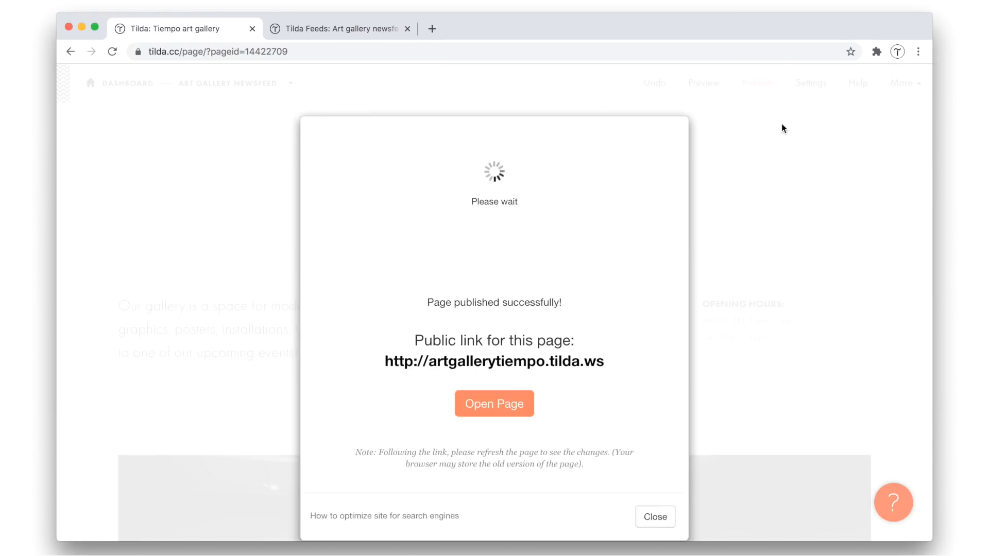
Open the live site, check the shared header menu on the News and About gallery pages, and return to the editor
left_click(531, 270)
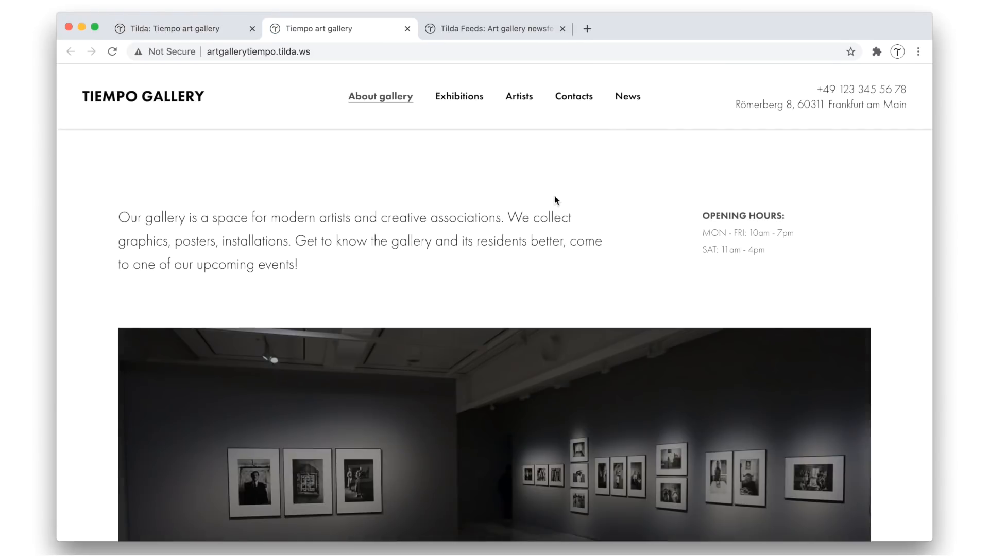
left_click(627, 106)
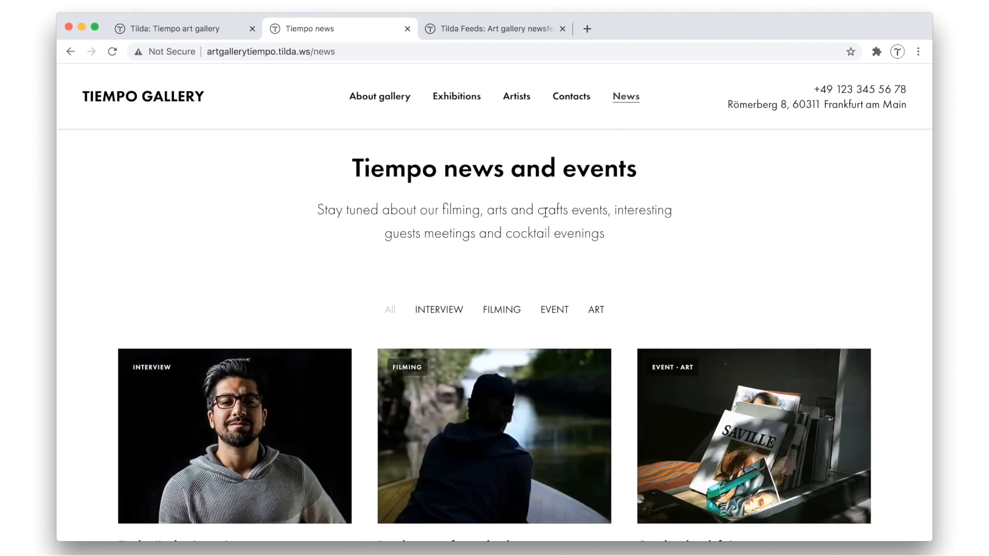
scroll(544, 219, "down", 4)
scroll(542, 221, "up", 4)
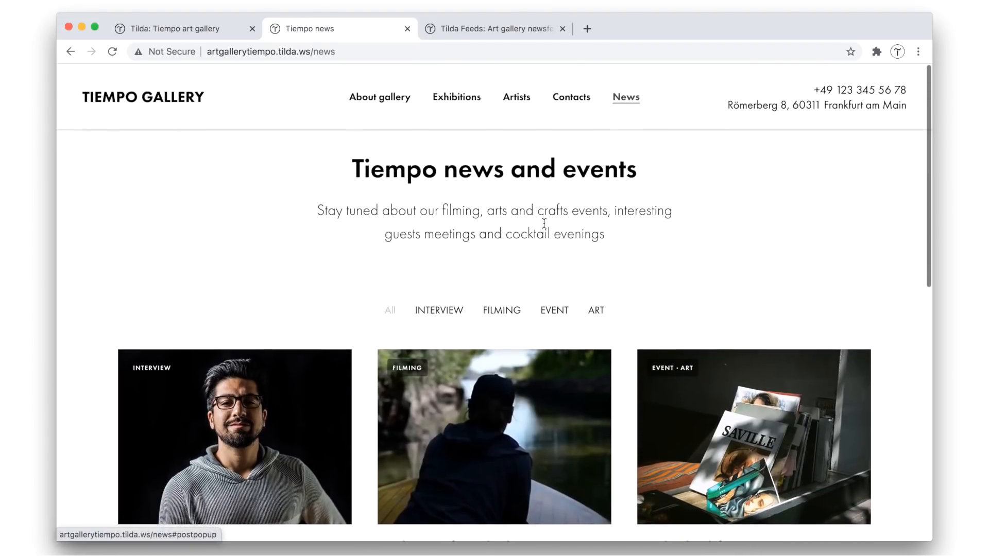
left_click(385, 99)
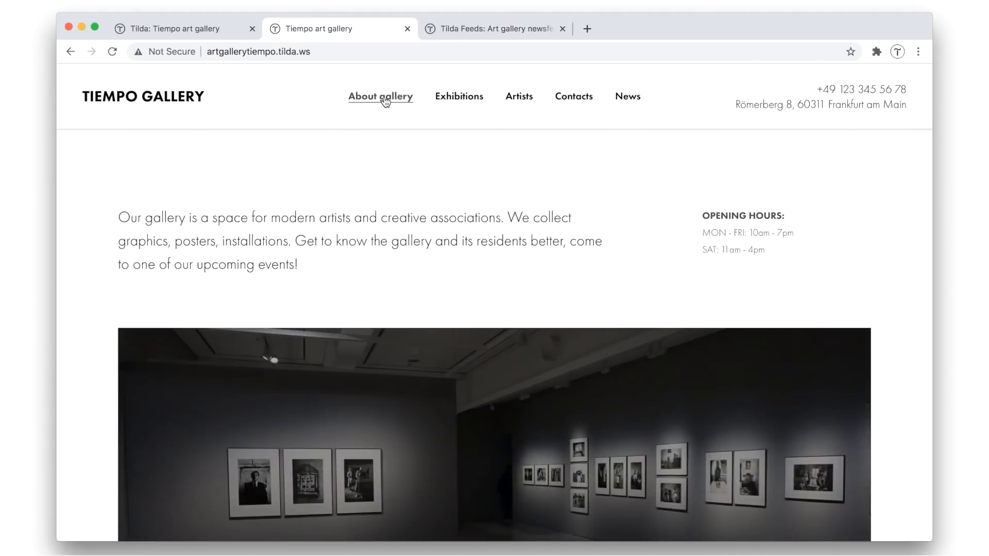
scroll(662, 230, "down", 20)
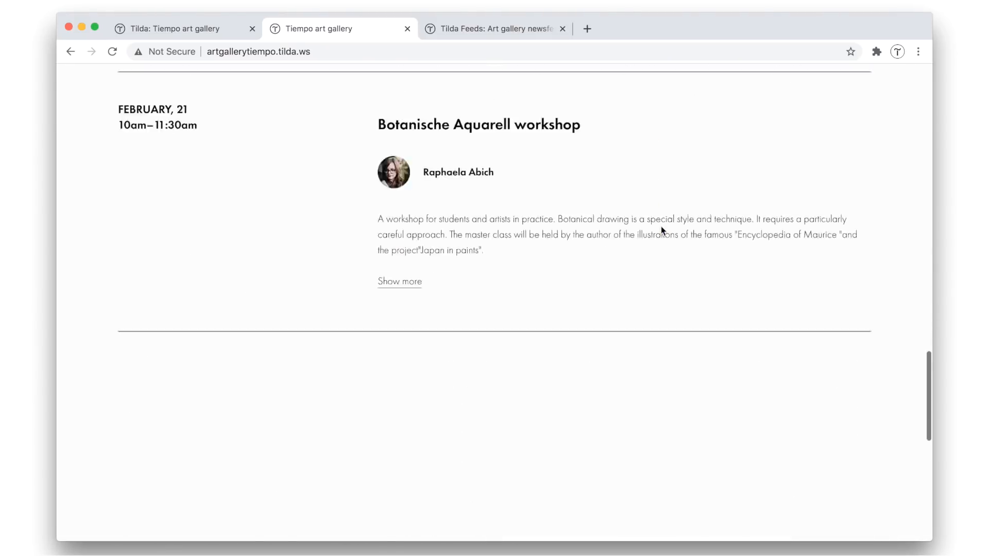
scroll(517, 122, "up", 20)
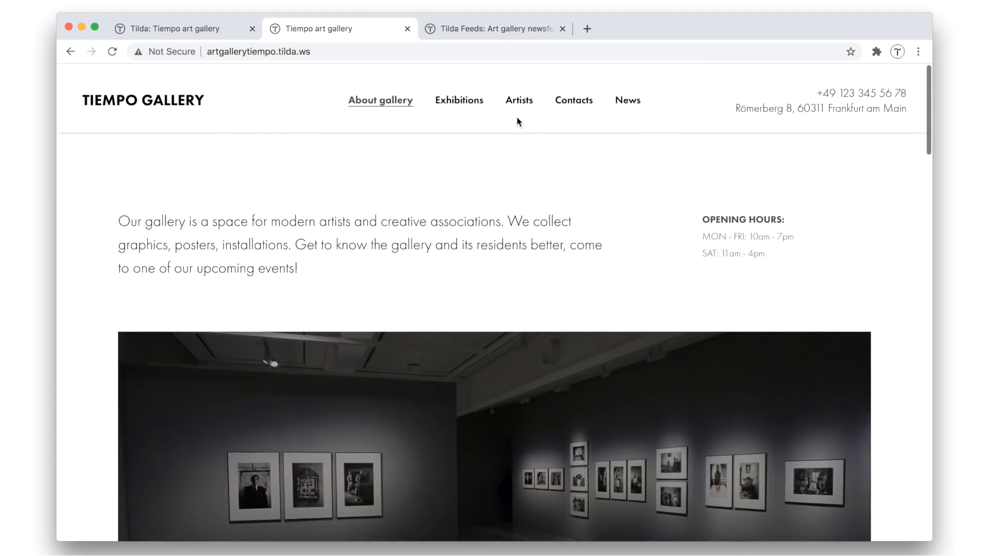
left_click(407, 29)
left_click(654, 385)
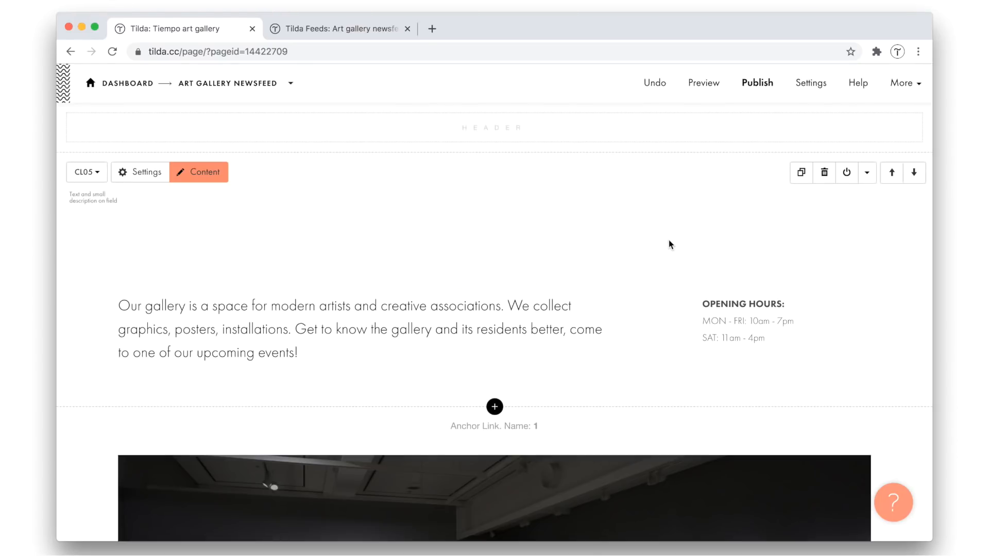
Insert the FD301 news grid feed block below the Botanische Aquarell workshop entry on the Tiempo art gallery page
scroll(641, 299, "down", 15)
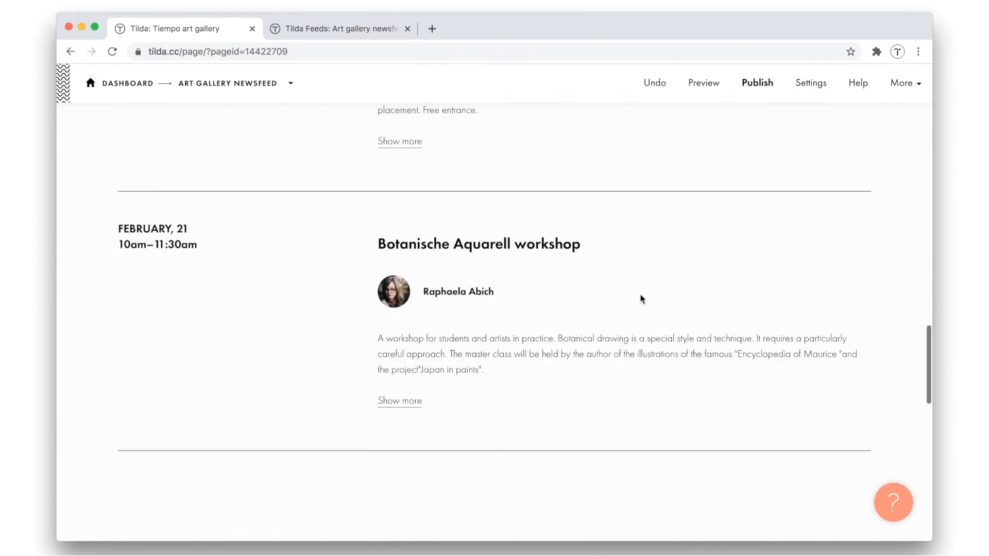
scroll(641, 298, "down", 4)
left_click(495, 371)
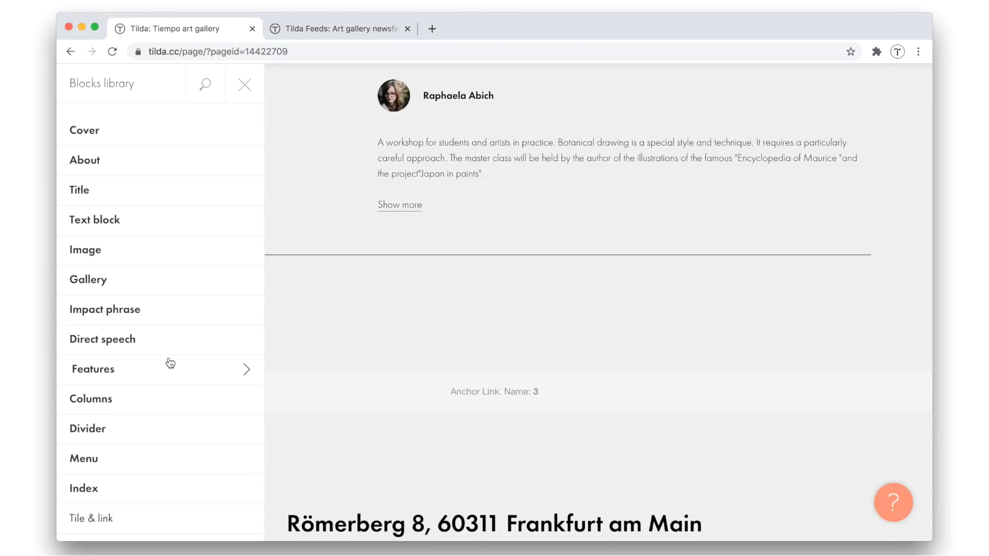
scroll(170, 364, "down", 10)
left_click(103, 447)
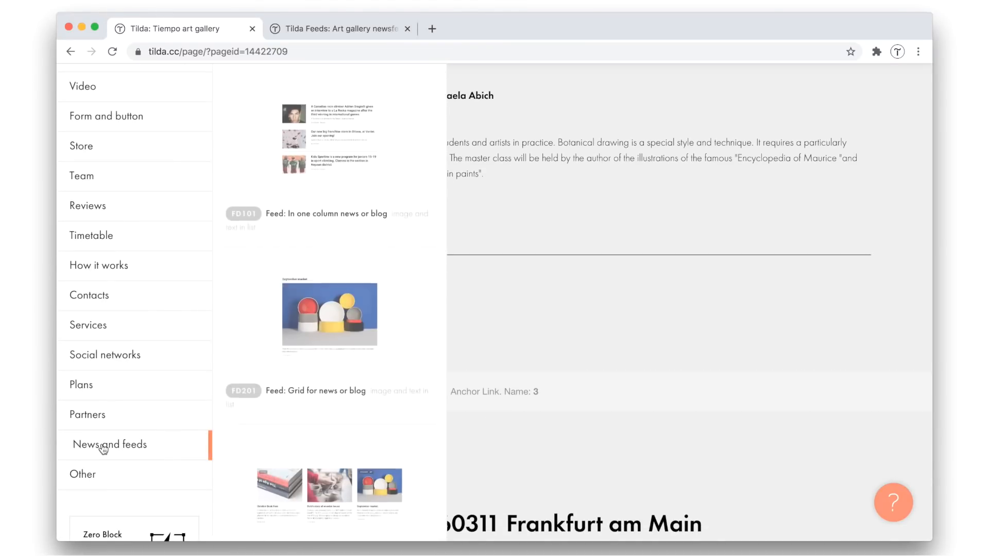
scroll(315, 442, "down", 5)
left_click(325, 371)
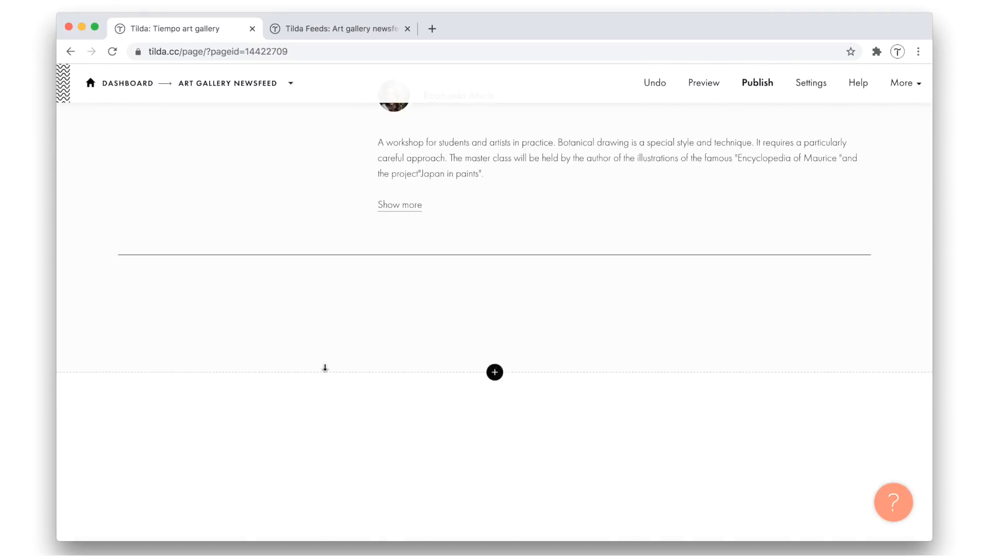
Copy the prepared heading from the text document and replace the news feed block's title with "Our news and events"
key("super+Tab")
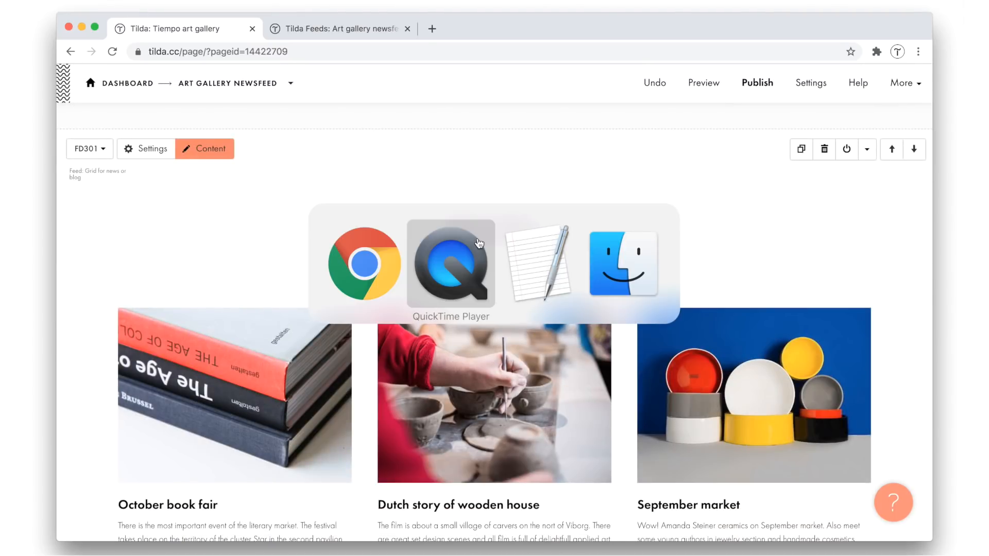
key("super+Tab")
scroll(638, 324, "down", 4)
triple_click(613, 305)
key("super+c")
key("super+Tab")
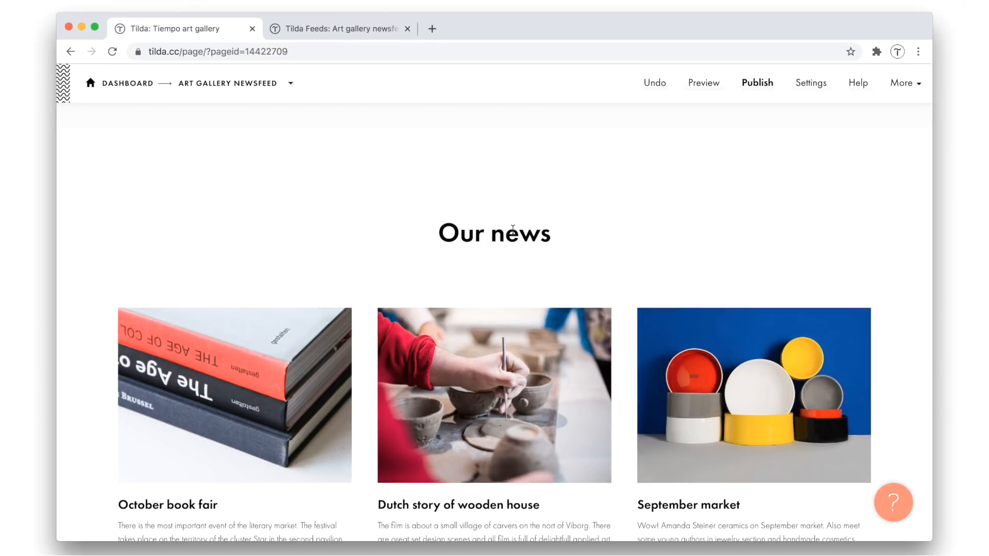
triple_click(513, 230)
key("super+v")
left_click(494, 197)
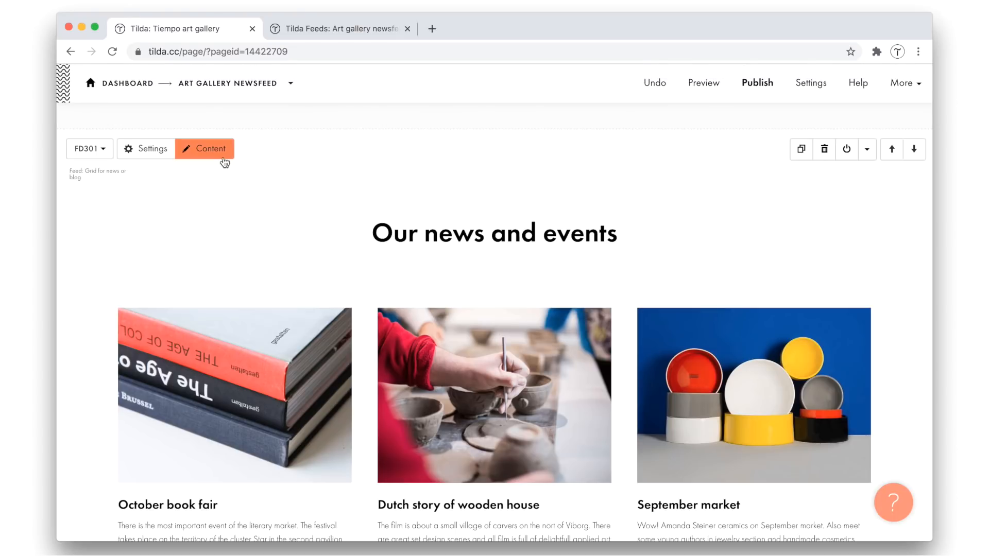
Connect the existing news feed to the FD301 block as its content source and save the block's content
left_click(222, 158)
left_click(193, 148)
left_click(194, 165)
left_click(490, 99)
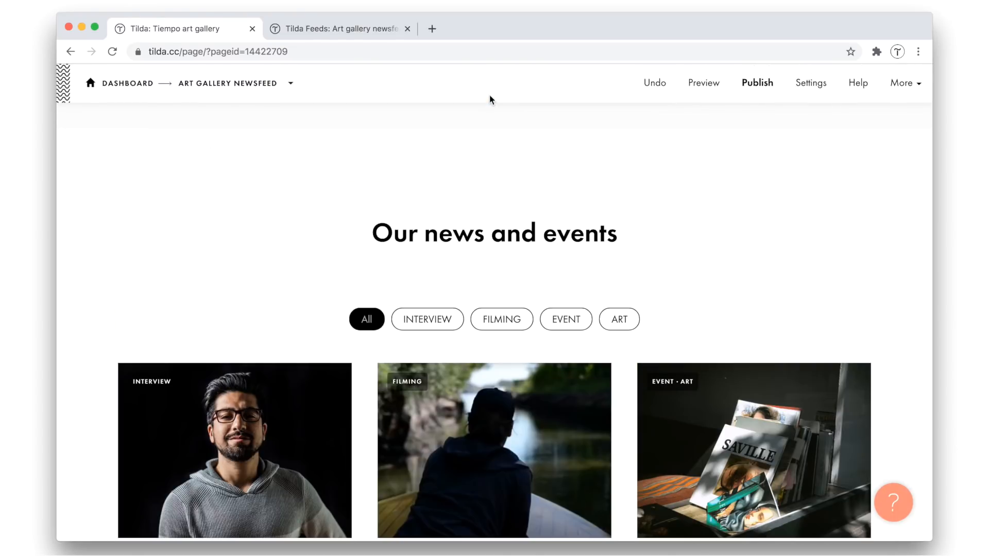
mouse_move(504, 188)
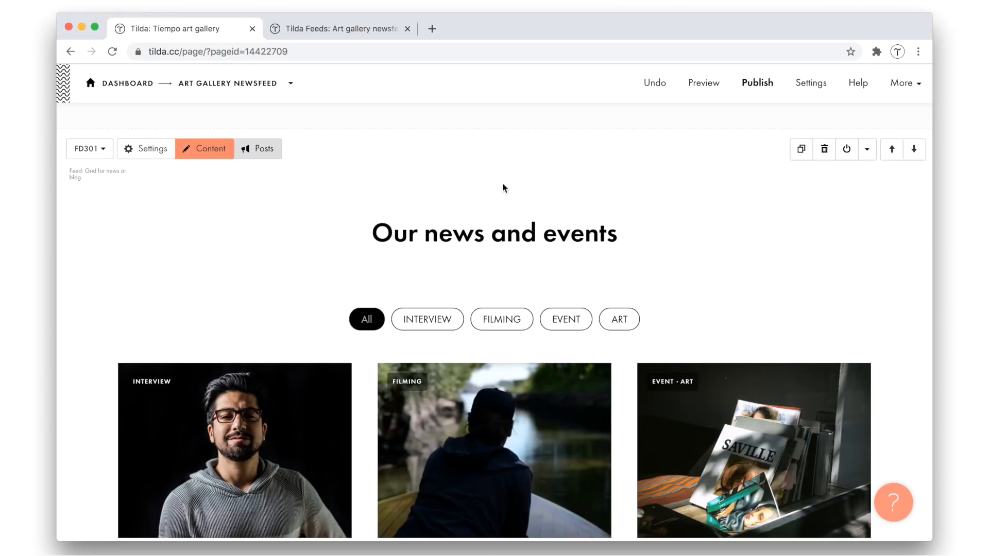
scroll(504, 188, "down", 3)
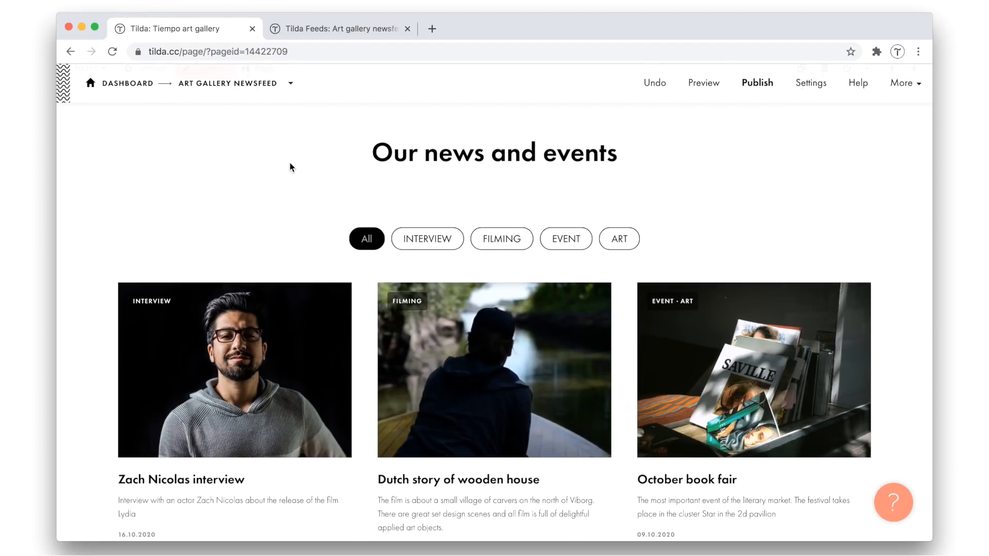
Set the "Our news and events" block to show 2 items before the load more button and save the settings
scroll(290, 168, "up", 3)
left_click(150, 144)
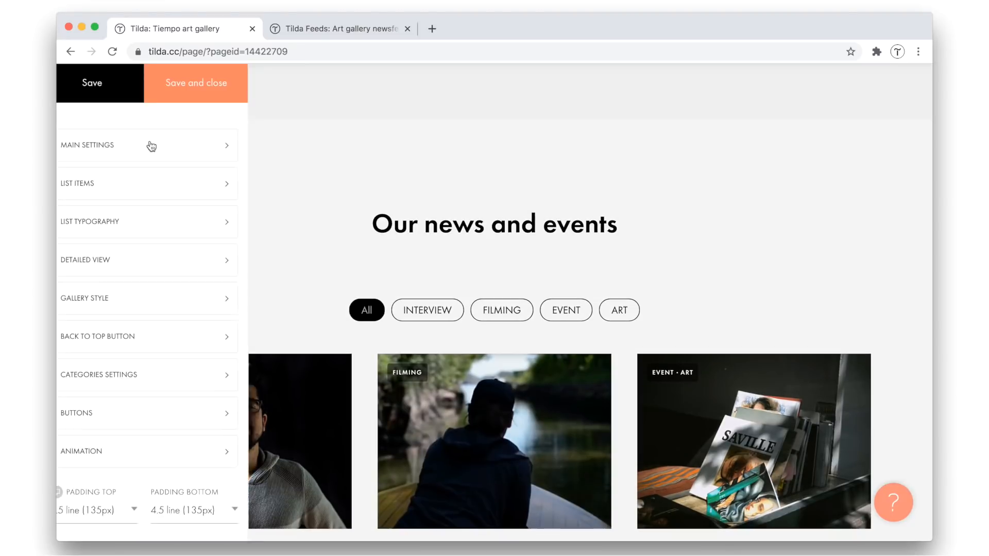
left_click(142, 147)
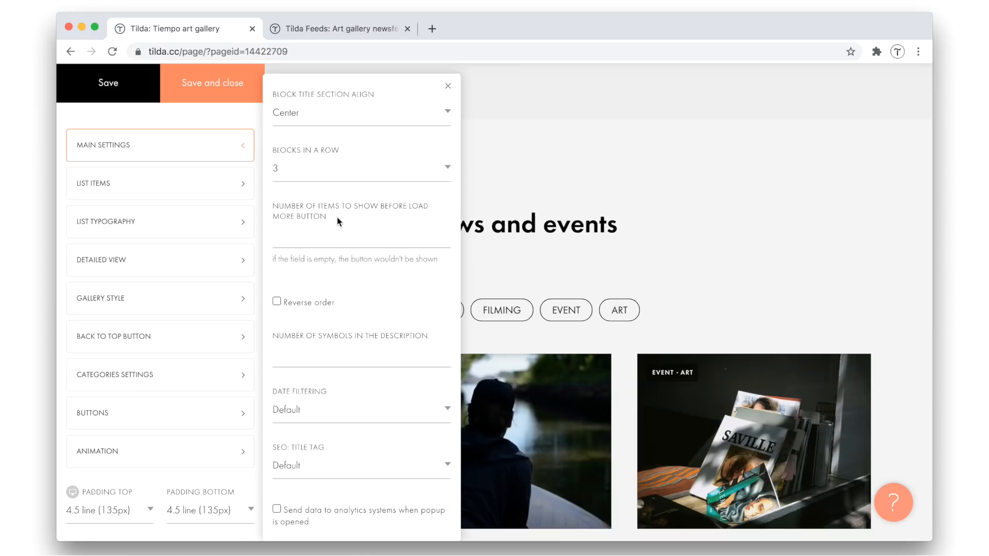
left_click(283, 241)
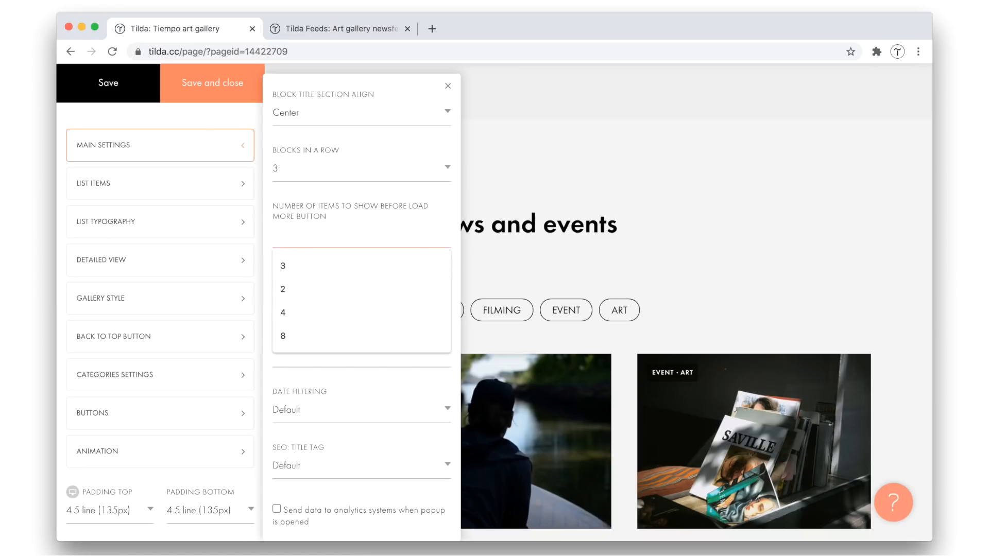
type("2")
left_click(228, 99)
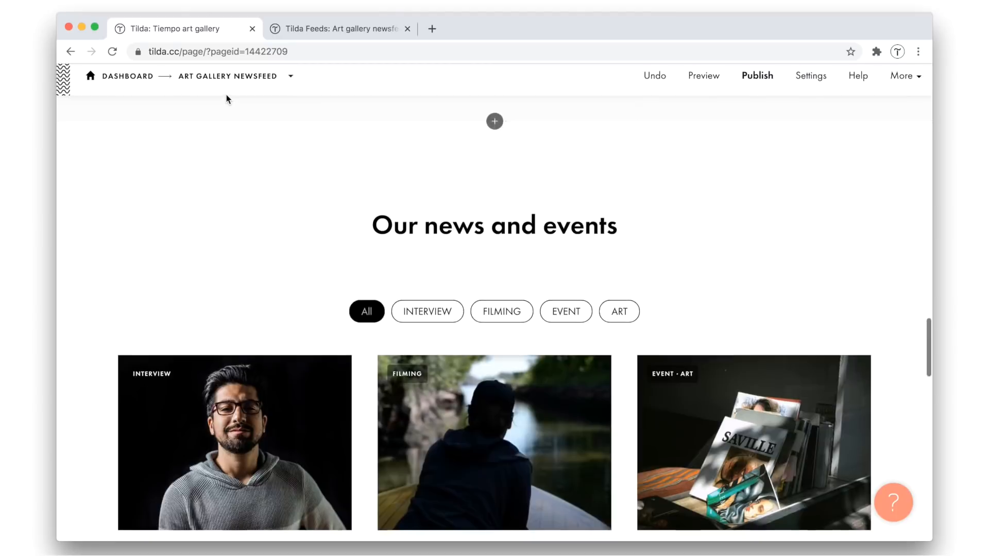
scroll(248, 227, "down", 2)
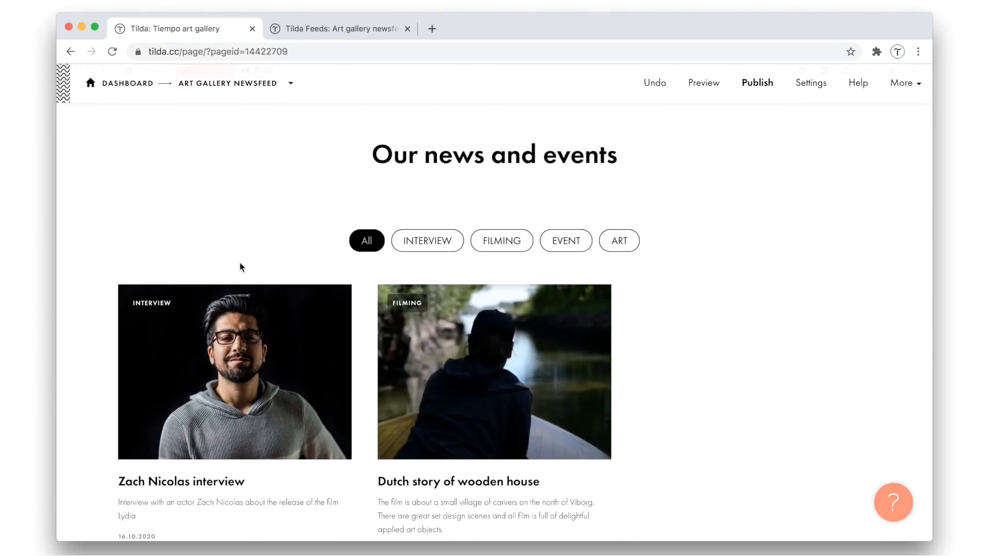
Set the "Our news and events" block to 2 blocks in a row, save the settings and review the layout
scroll(240, 267, "up", 3)
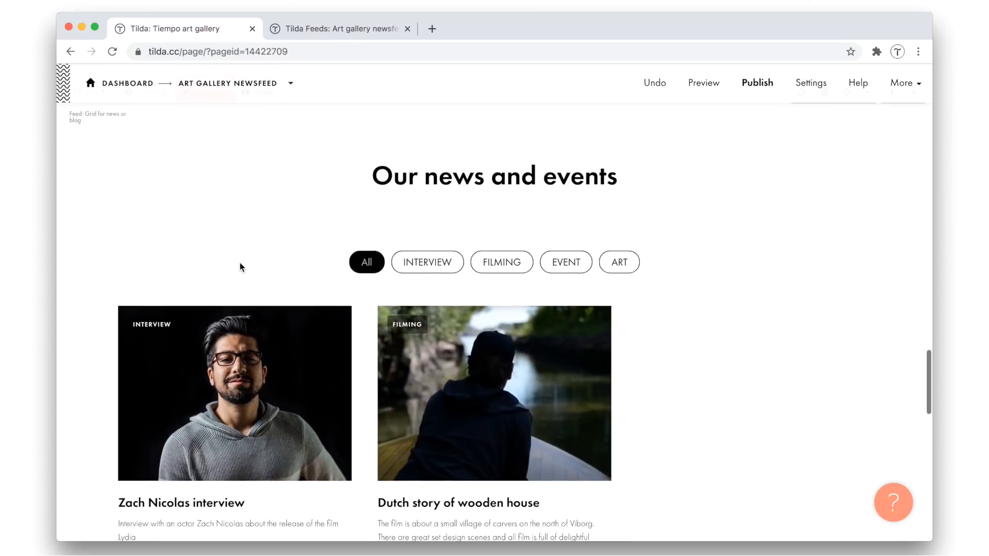
left_click(153, 171)
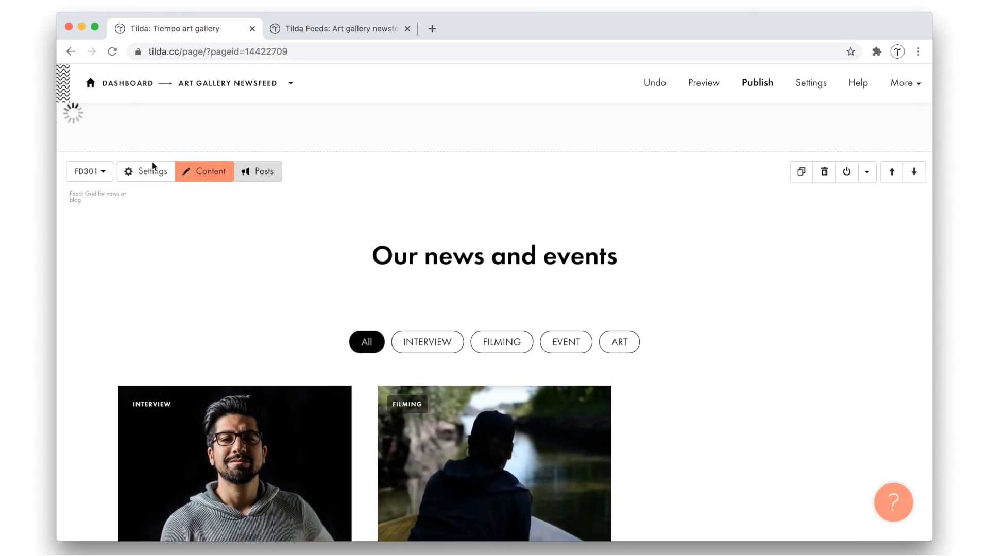
left_click(141, 150)
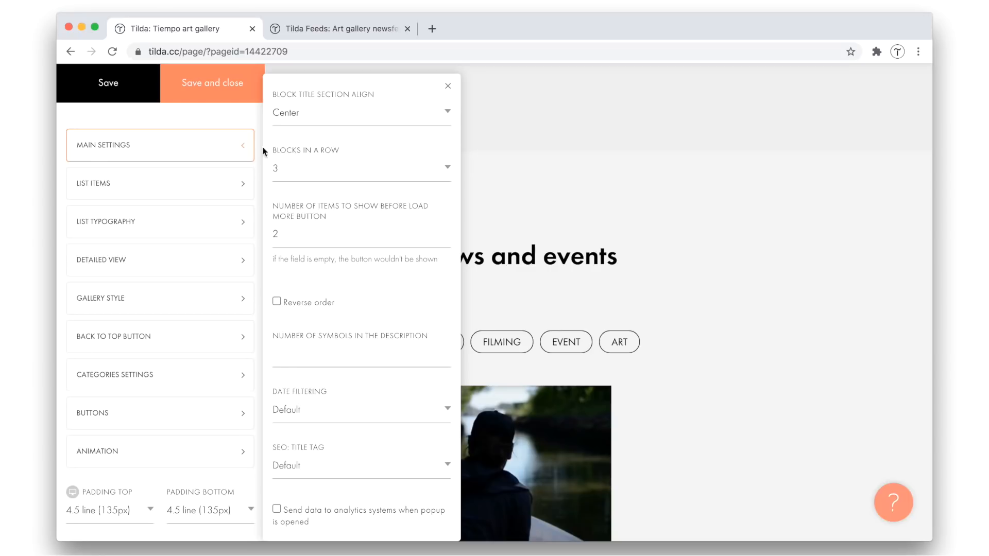
left_click(314, 172)
left_click(283, 154)
left_click(227, 98)
scroll(656, 261, "down", 3)
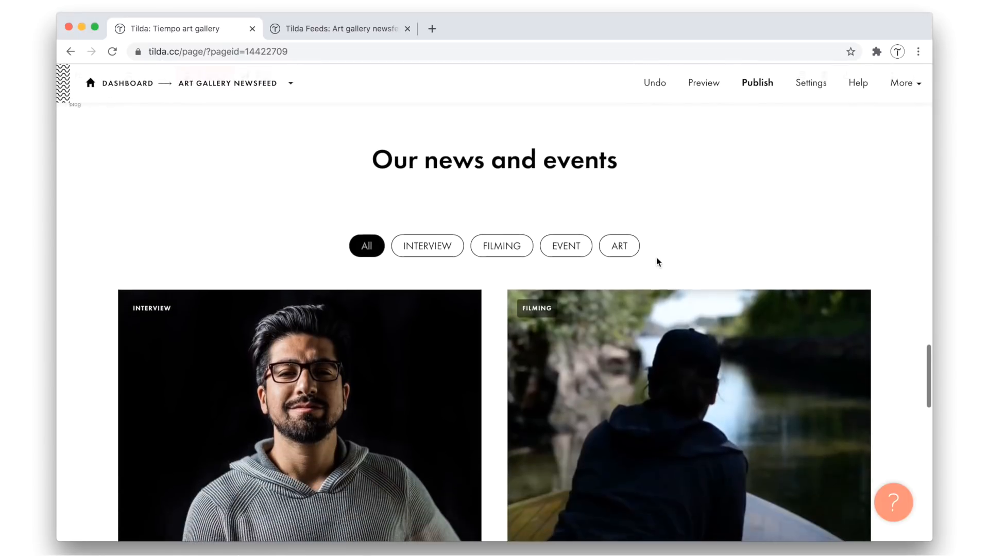
scroll(656, 262, "down", 1)
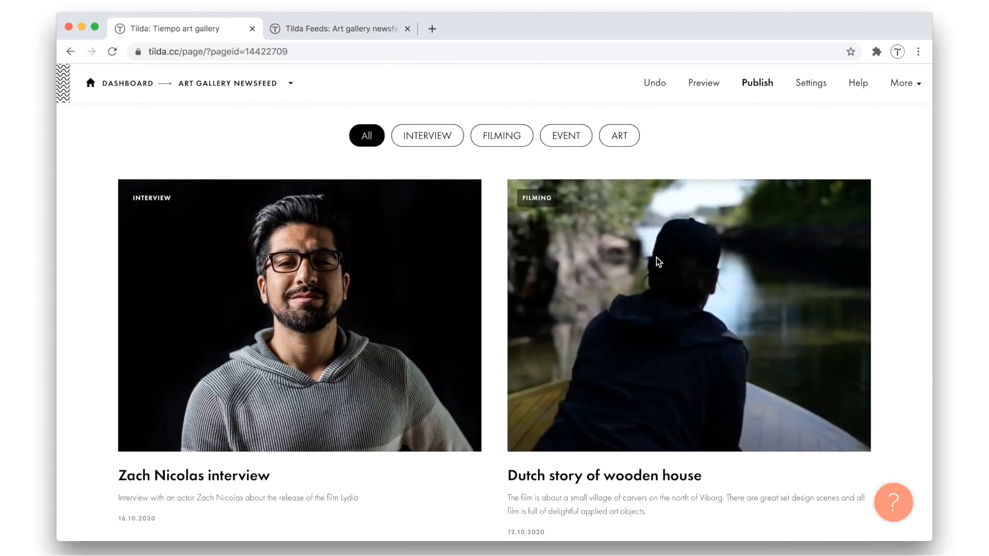
scroll(657, 263, "up", 1)
scroll(656, 262, "up", 1)
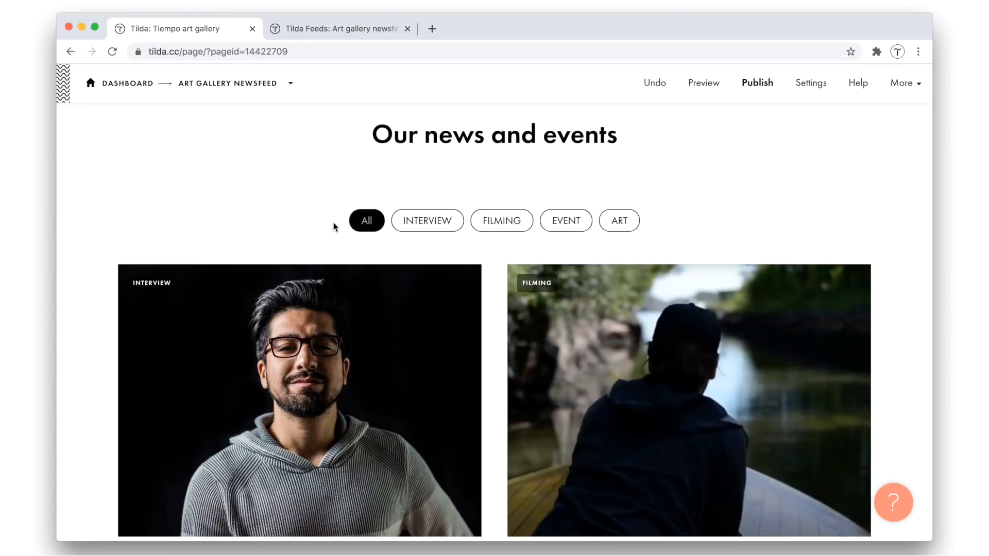
Hide the list of feed sections in the "Our news and events" block, save the settings and review the block
scroll(334, 226, "up", 2)
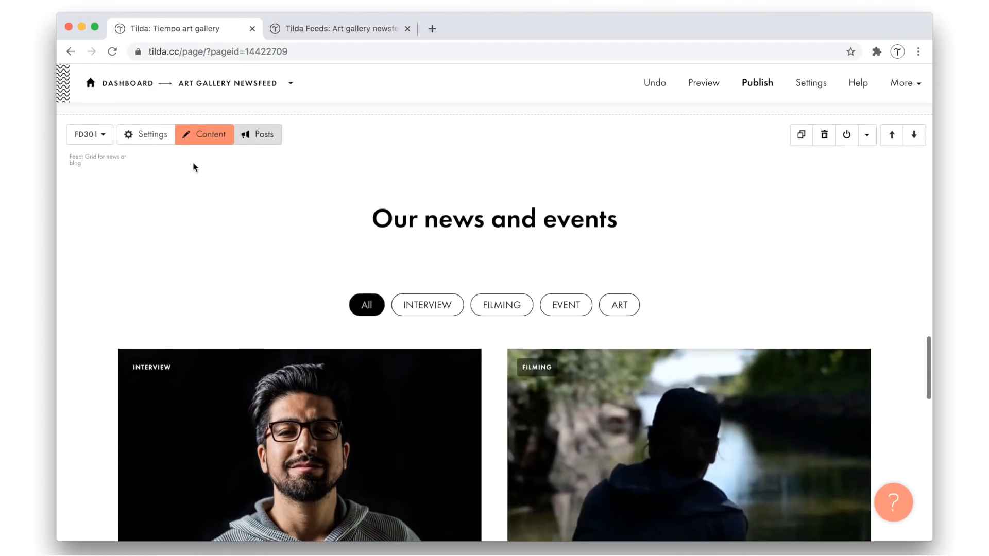
left_click(148, 135)
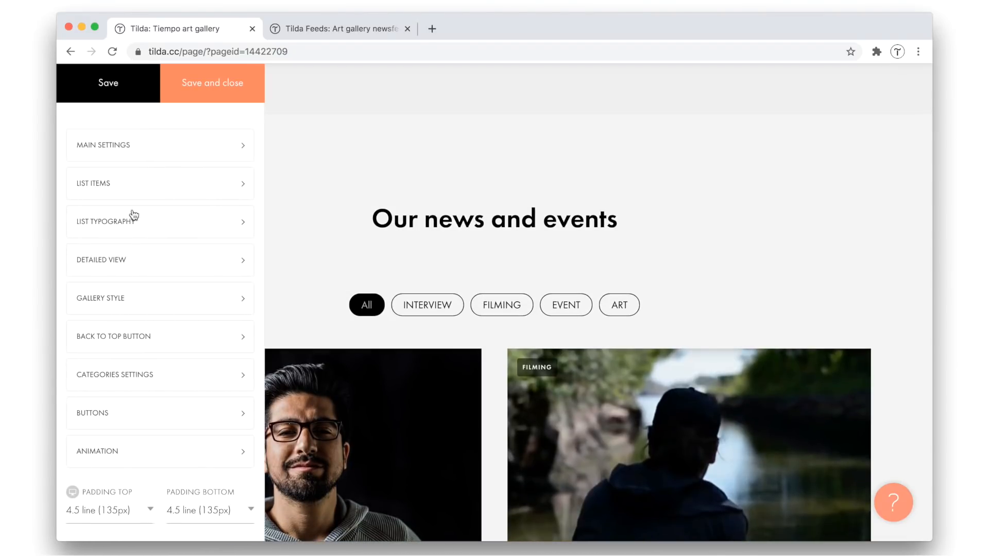
left_click(127, 373)
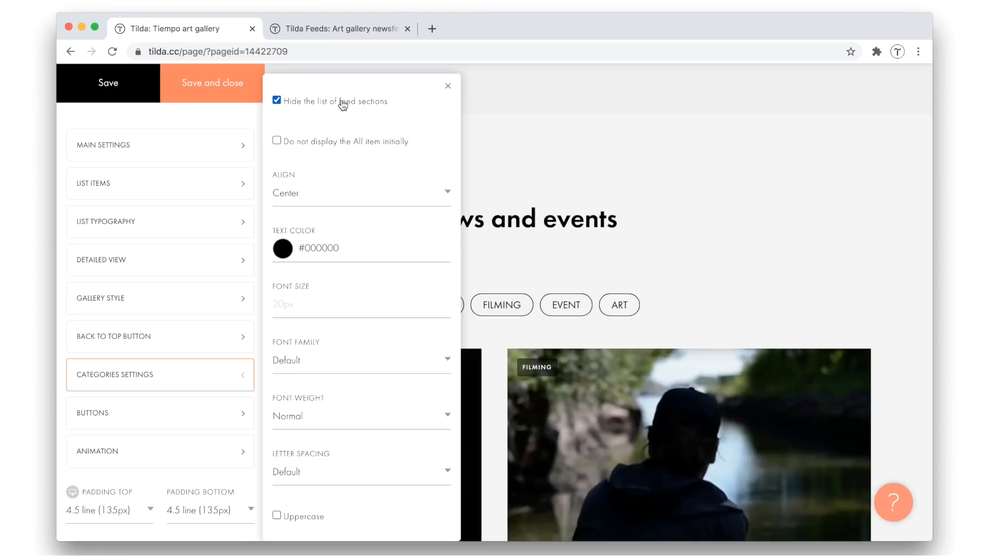
left_click(217, 98)
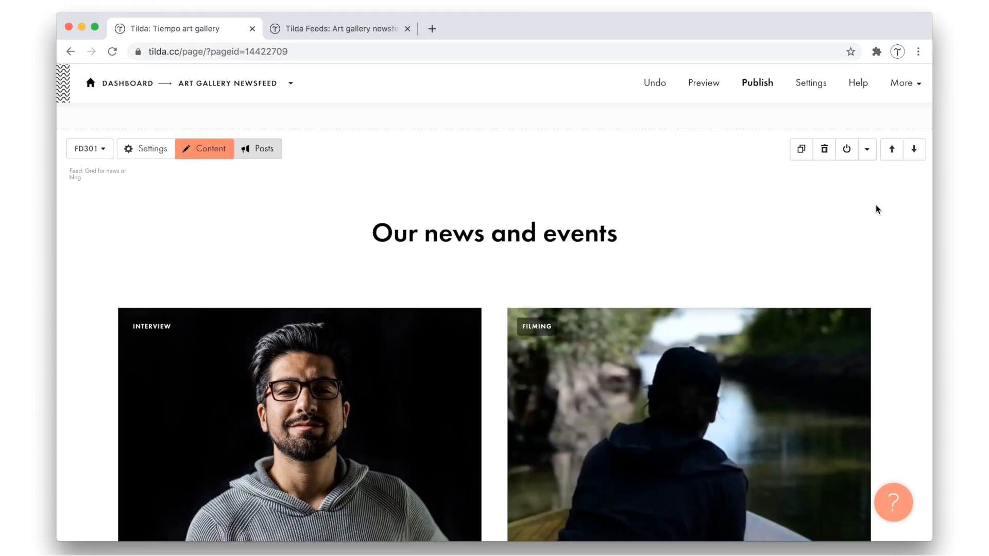
scroll(876, 205, "down", 2)
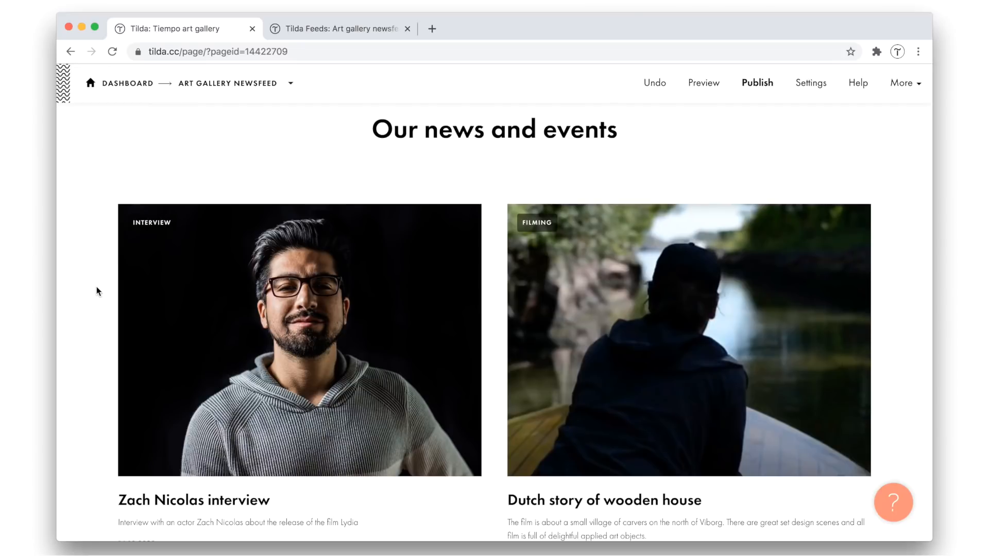
scroll(97, 292, "down", 3)
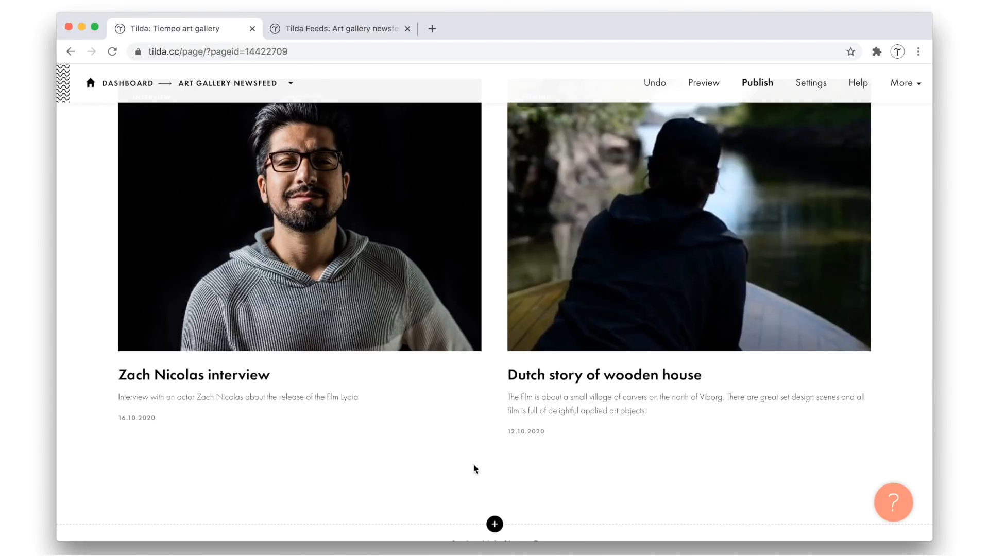
scroll(493, 489, "up", 5)
Add an all posts button labelled "Show more" that links to the Tiempo news page, and save the news block's content
mouse_move(226, 219)
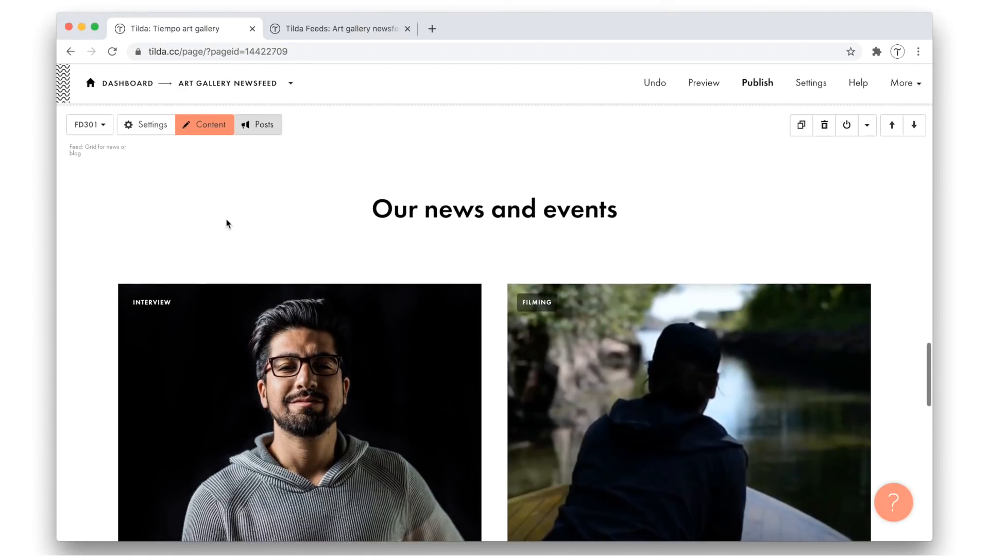
left_click(212, 135)
left_click(190, 223)
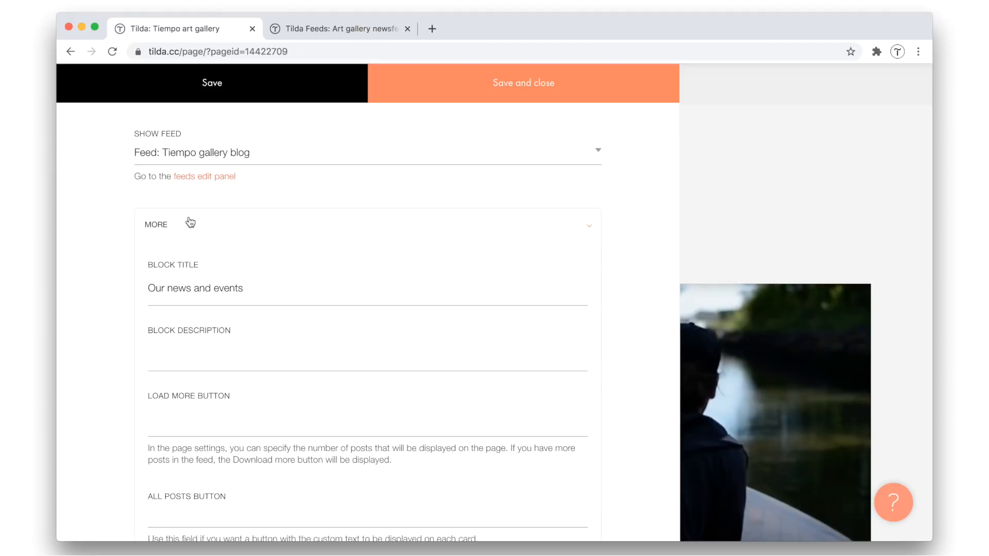
scroll(210, 432, "down", 3)
left_click(186, 376)
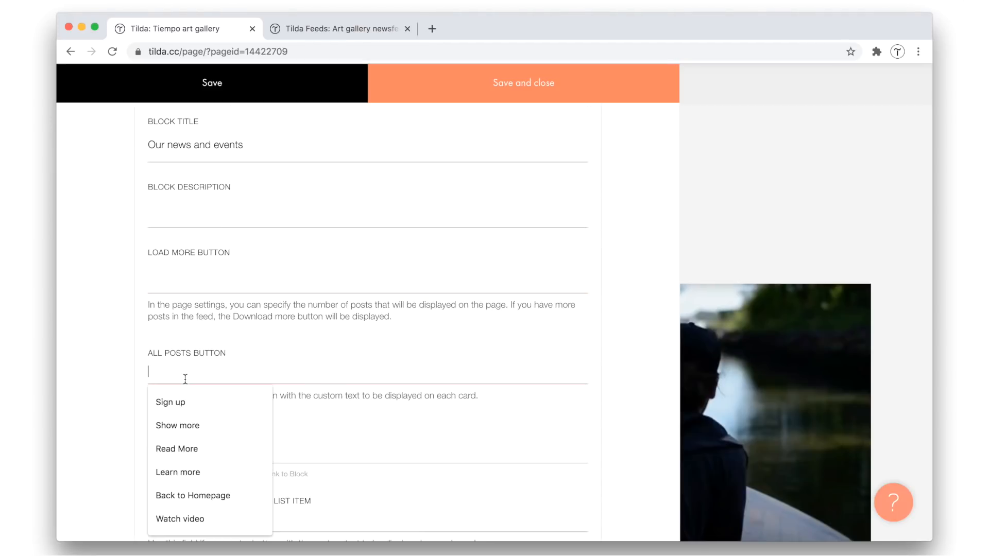
type("Show more")
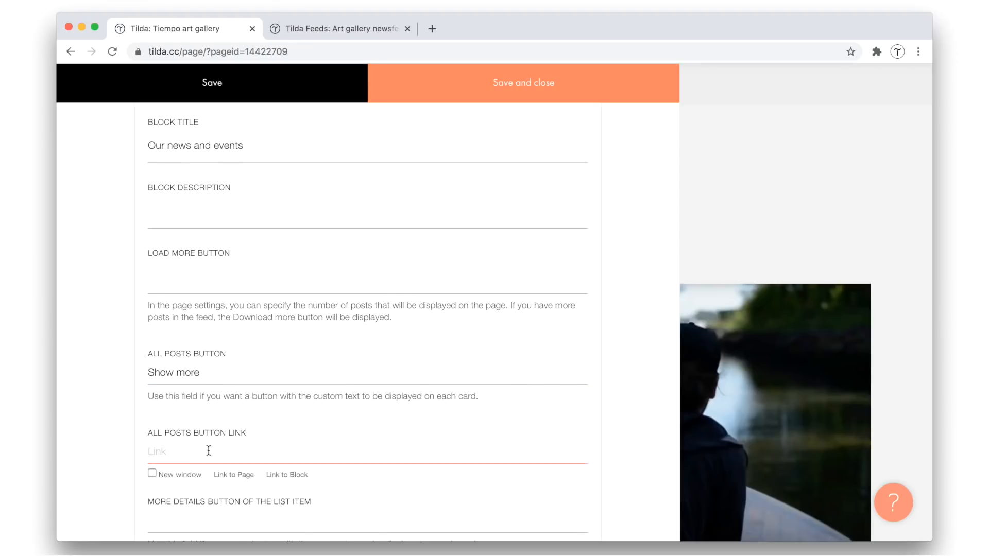
left_click(231, 474)
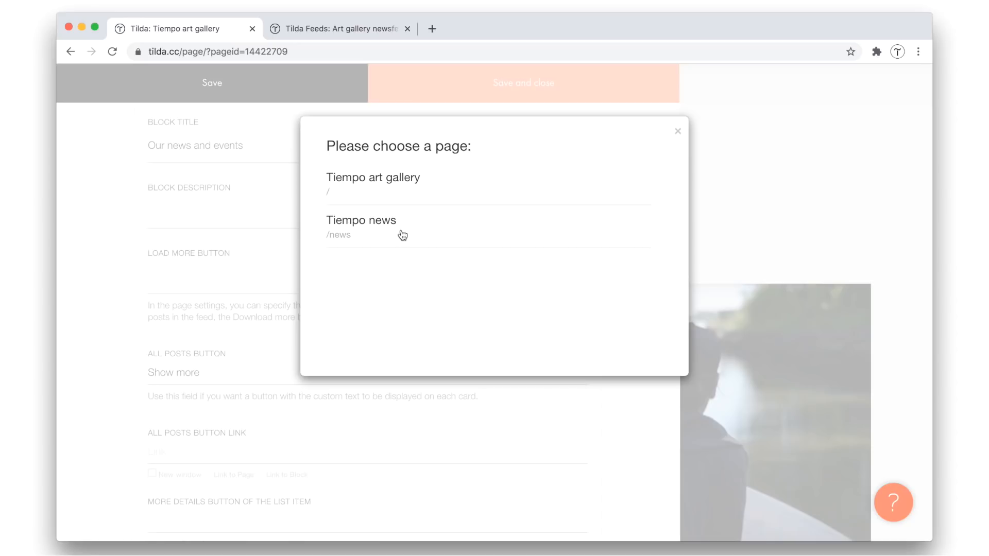
left_click(403, 235)
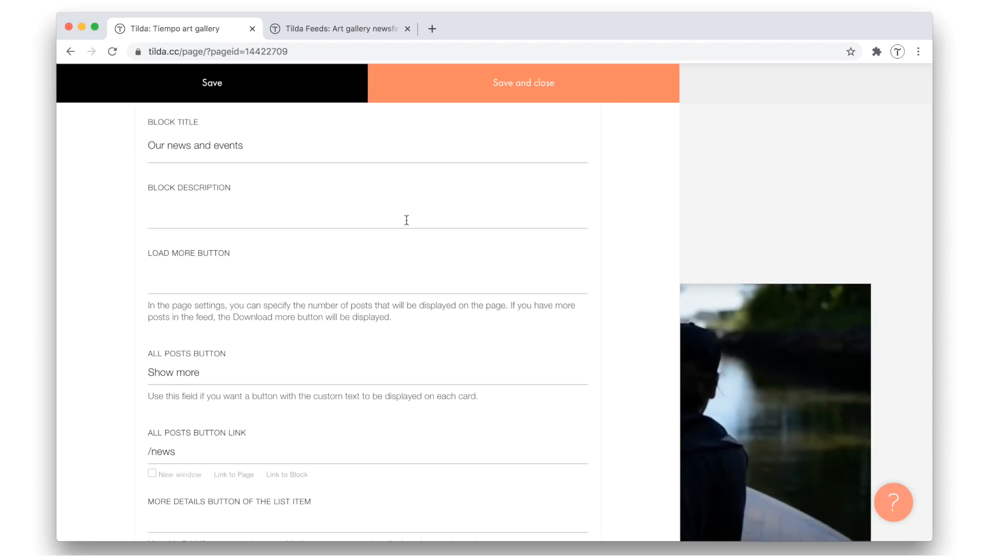
left_click(510, 99)
scroll(616, 177, "down", 5)
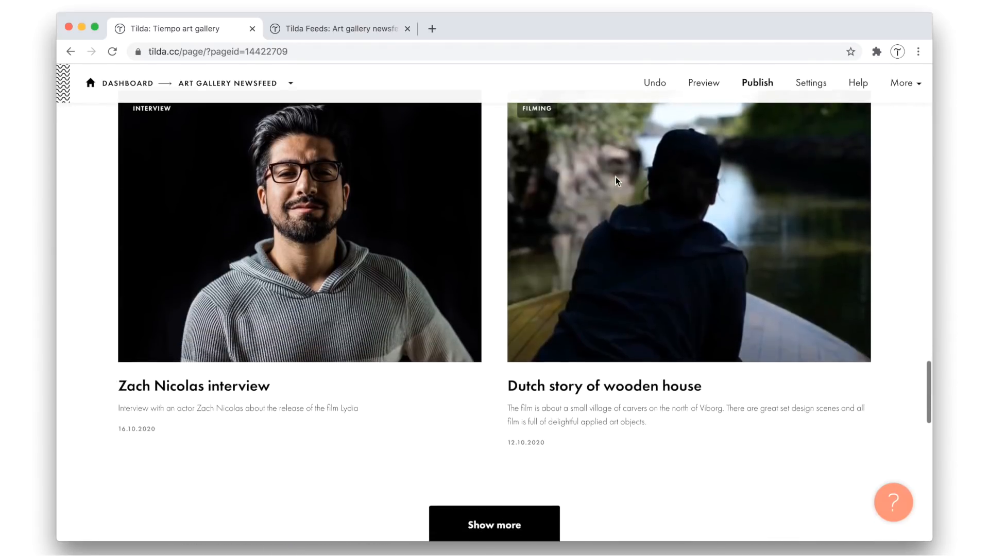
scroll(616, 178, "down", 1)
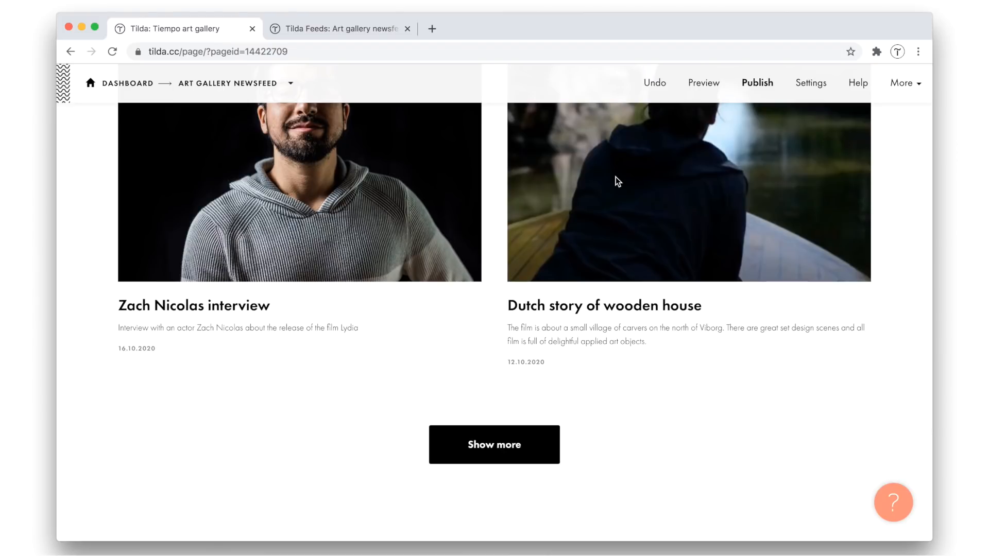
Copy #424242 from the text document and set it as the Show more button's background color, saving the block's settings
key("super+Tab")
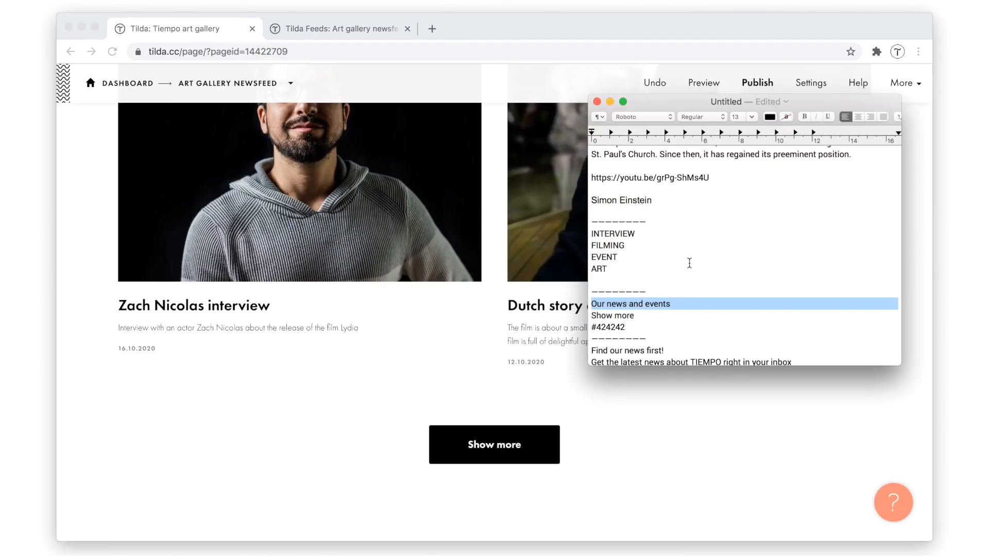
triple_click(615, 328)
key("super+c")
left_click(408, 357)
scroll(408, 358, "up", 6)
left_click(148, 178)
left_click(184, 425)
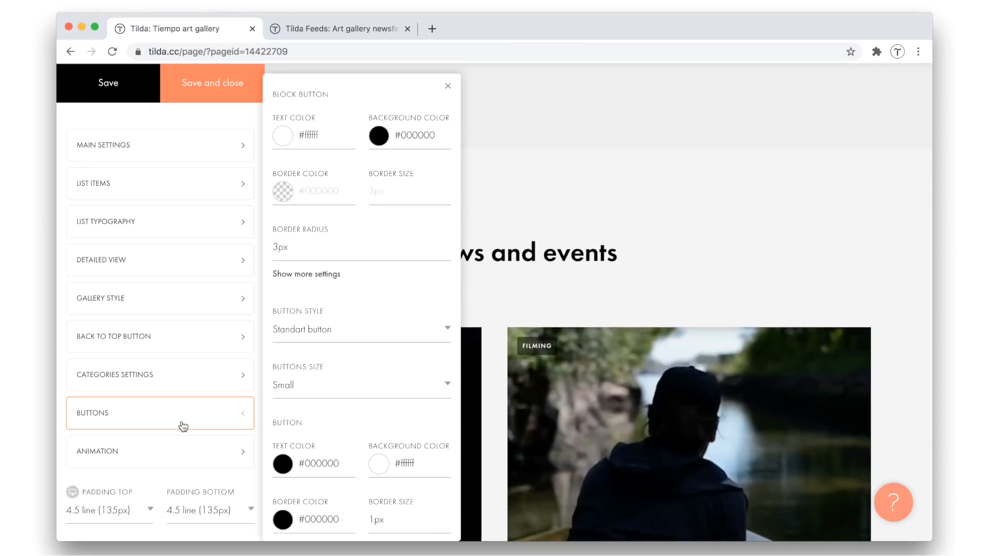
triple_click(411, 136)
key("super+v")
left_click(223, 84)
scroll(486, 284, "down", 7)
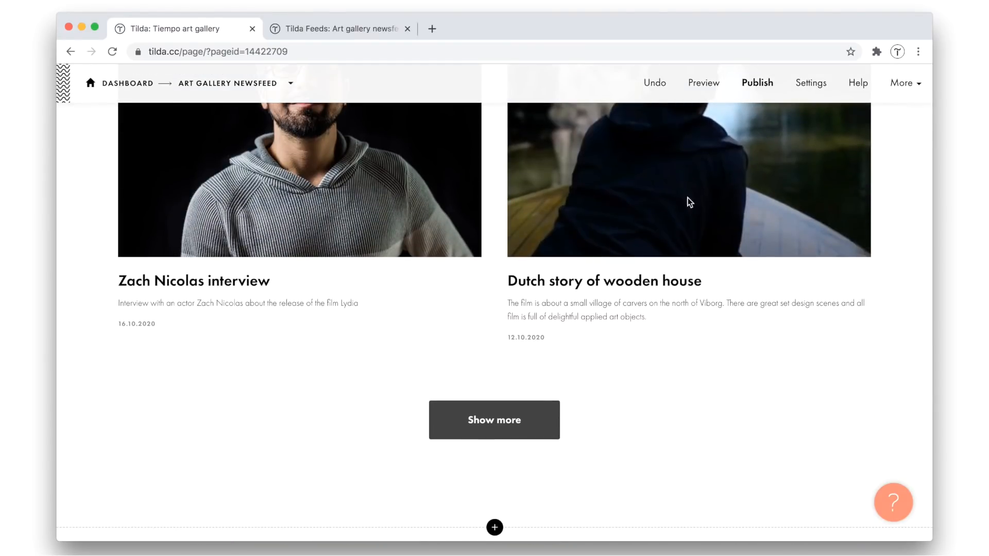
Publish the home page, test the Show more button on the live site, and return to the page editor
left_click(758, 83)
left_click(487, 272)
scroll(514, 271, "down", 5)
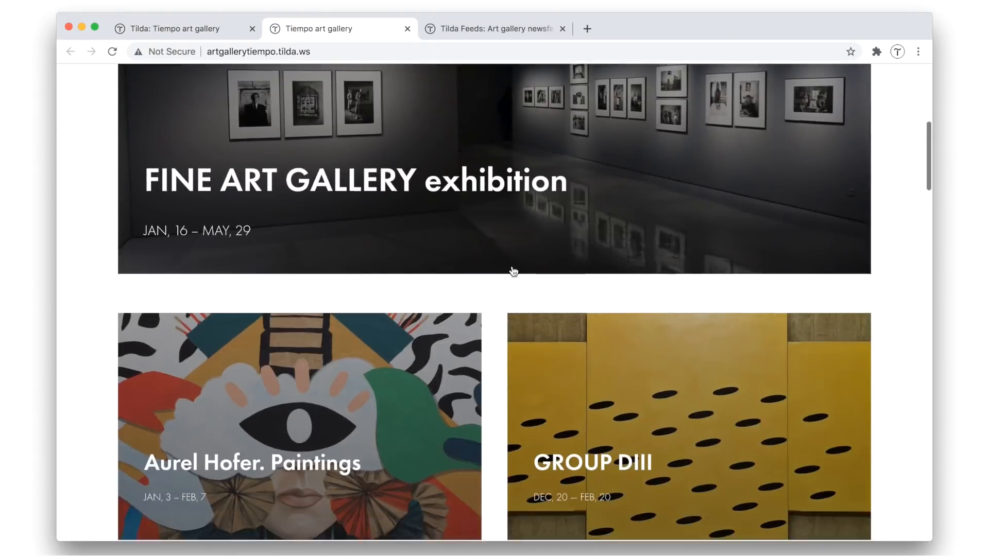
scroll(514, 271, "down", 15)
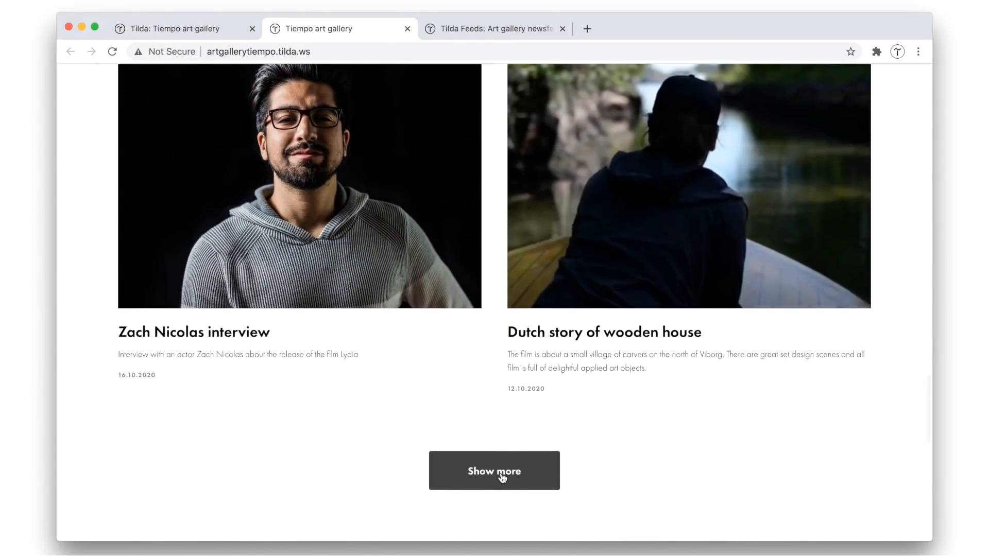
left_click(502, 479)
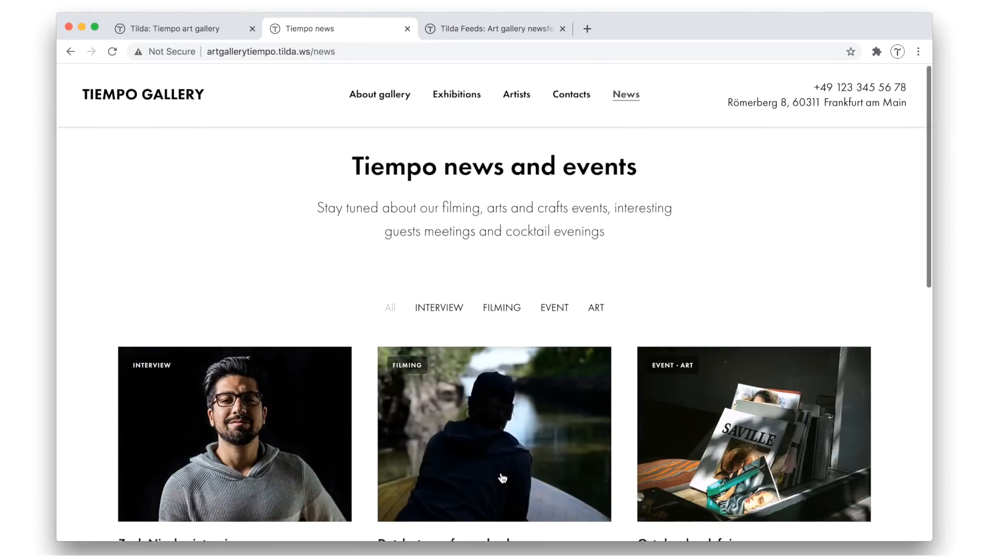
scroll(502, 478, "down", 5)
scroll(502, 478, "up", 5)
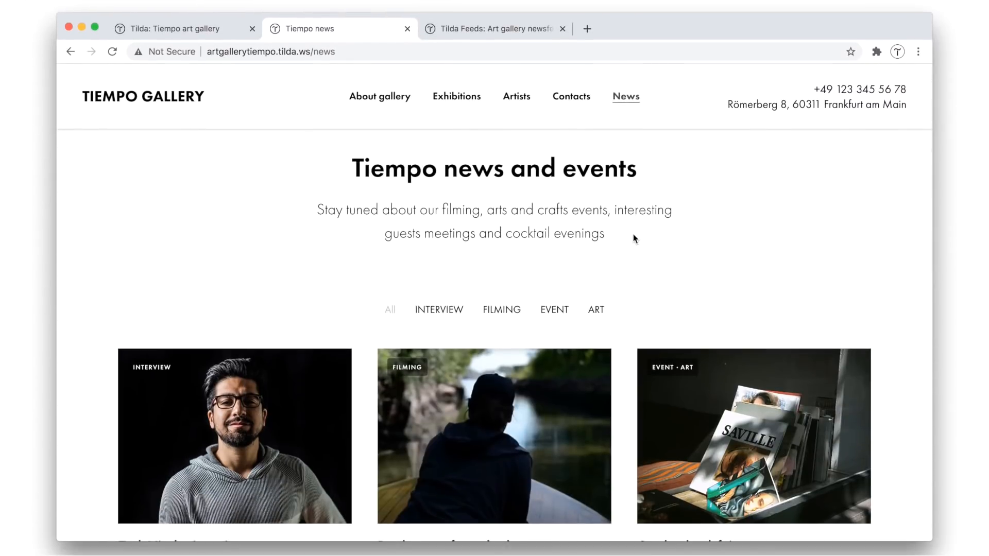
left_click(407, 29)
left_click(654, 384)
Add a TL02B medium title block and a BF201 one-field subscription form below the news feed block
scroll(546, 370, "down", 10)
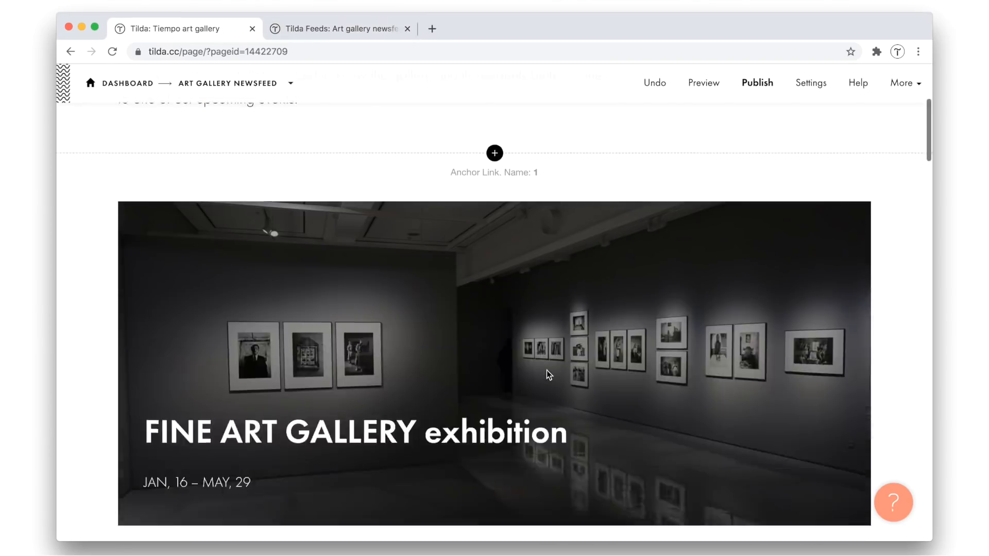
scroll(547, 370, "down", 15)
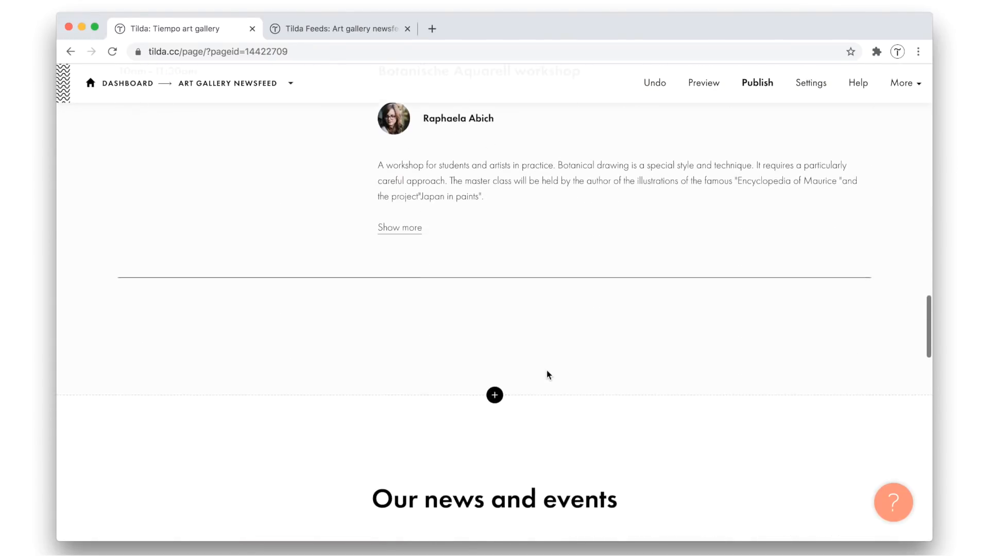
scroll(548, 372, "down", 10)
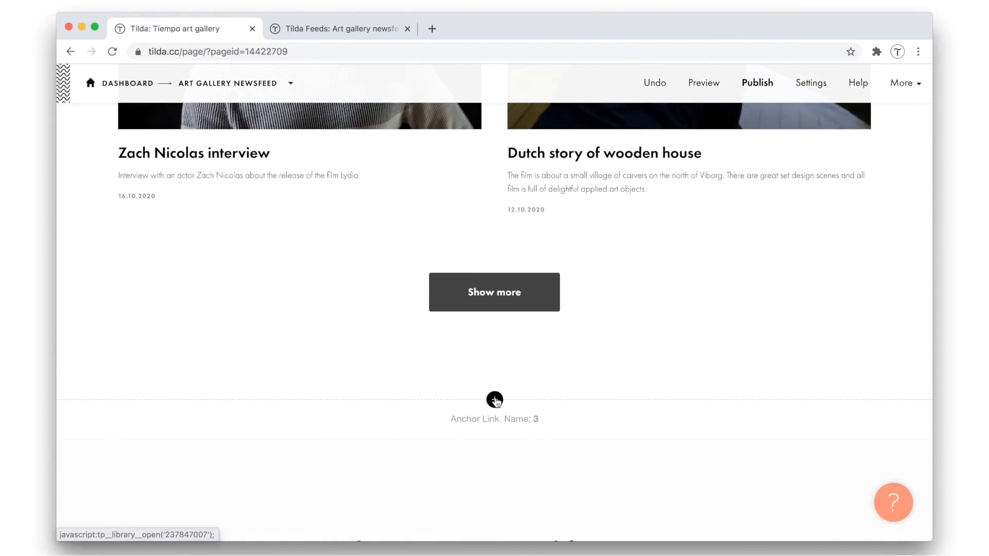
left_click(494, 398)
left_click(180, 199)
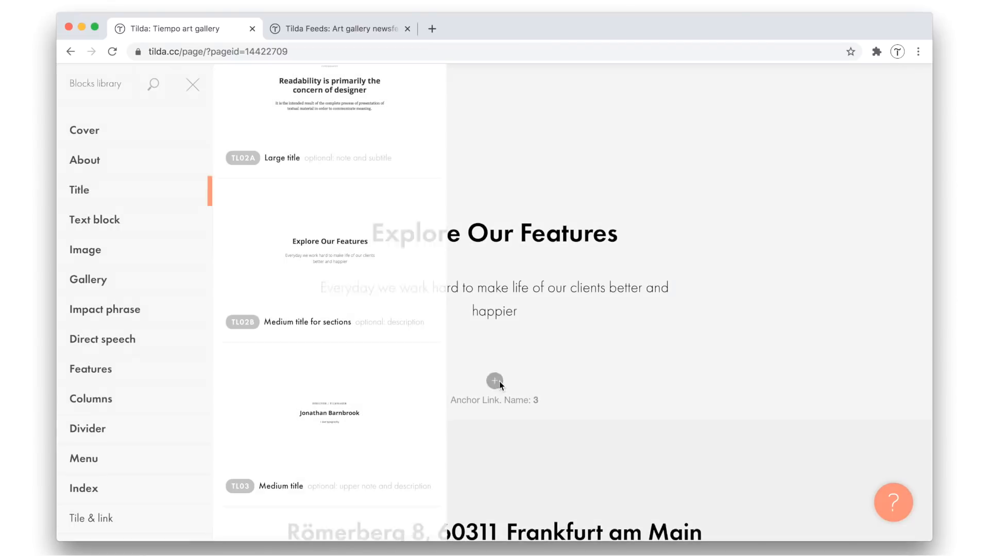
scroll(138, 369, "down", 2)
left_click(137, 147)
scroll(287, 293, "down", 10)
left_click(342, 185)
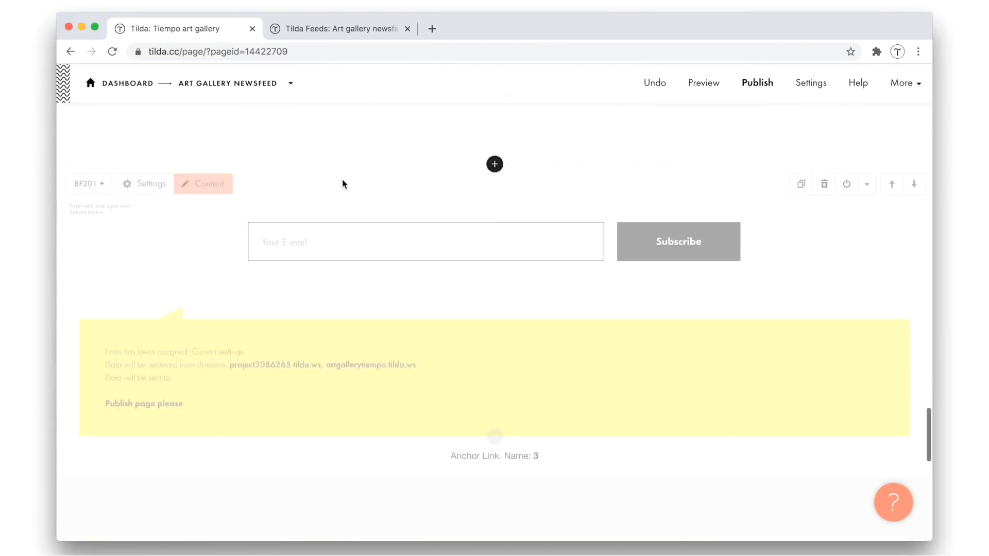
Replace the title with "Find our news first!" and the description with "Get the latest news about TIEMPO right in your inbox"
scroll(419, 220, "up", 5)
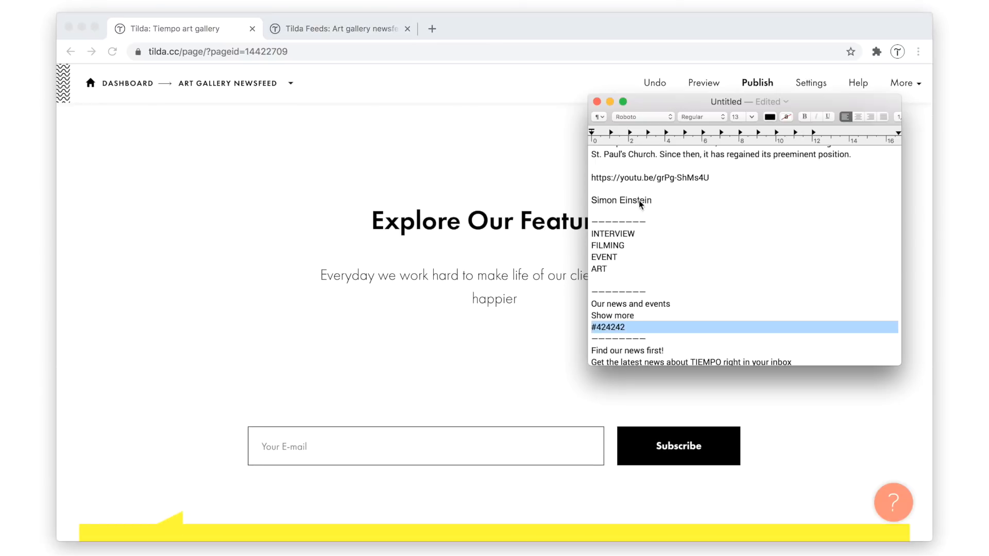
type("Find our news first!")
double_click(496, 299)
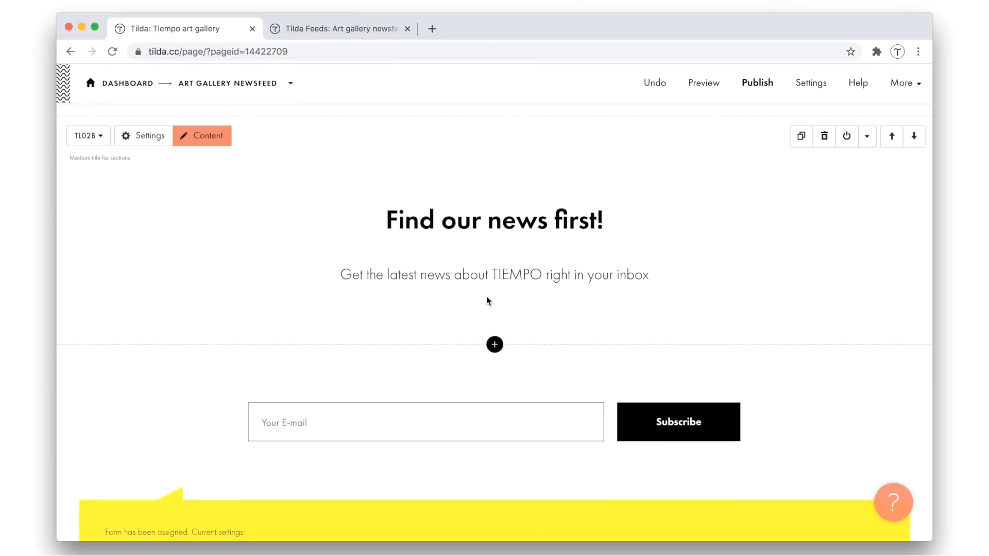
Set the Subscribe button's background color to #424242, copying the value from the text document
scroll(487, 295, "down", 3)
left_click(141, 273)
scroll(182, 217, "down", 10)
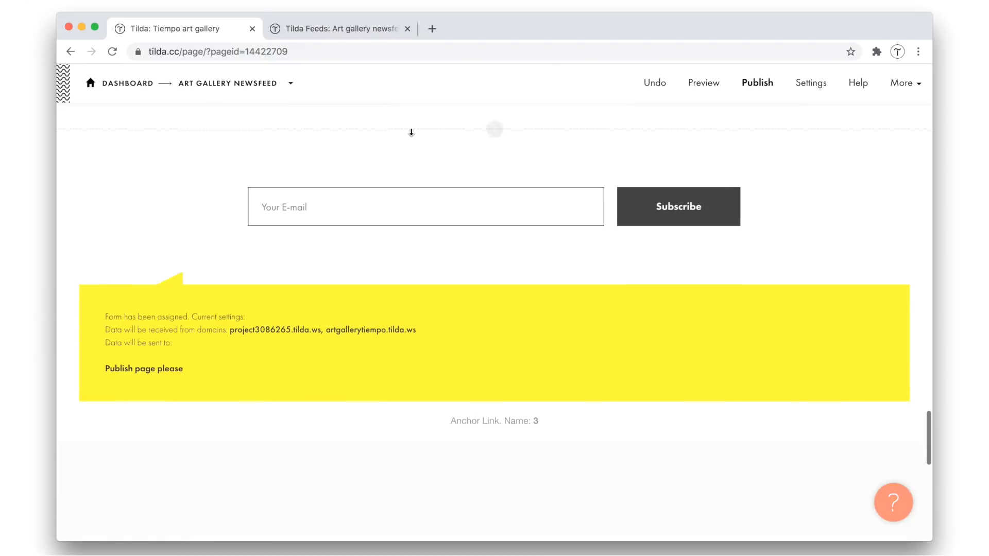
Reduce the spacing around the subscription title and e-mail form, and give both blocks the #fafafa background
scroll(411, 135, "up", 5)
left_click_drag(462, 412, 461, 343)
scroll(461, 343, "up", 3)
left_click_drag(462, 303, 462, 311)
scroll(449, 387, "down", 1)
mouse_move(460, 296)
left_mouse_down()
mouse_move(451, 345)
mouse_move(450, 292)
left_mouse_up()
scroll(450, 307, "down", 5)
Open the settings of the contacts block below the subscription form, and review the subscription section
left_click(139, 177)
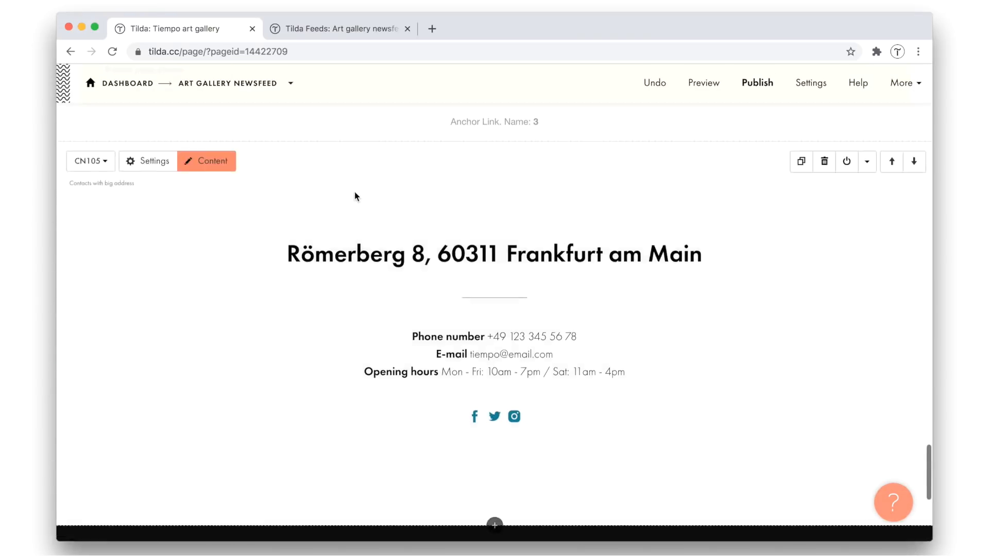
scroll(355, 193, "up", 9)
scroll(355, 194, "down", 1)
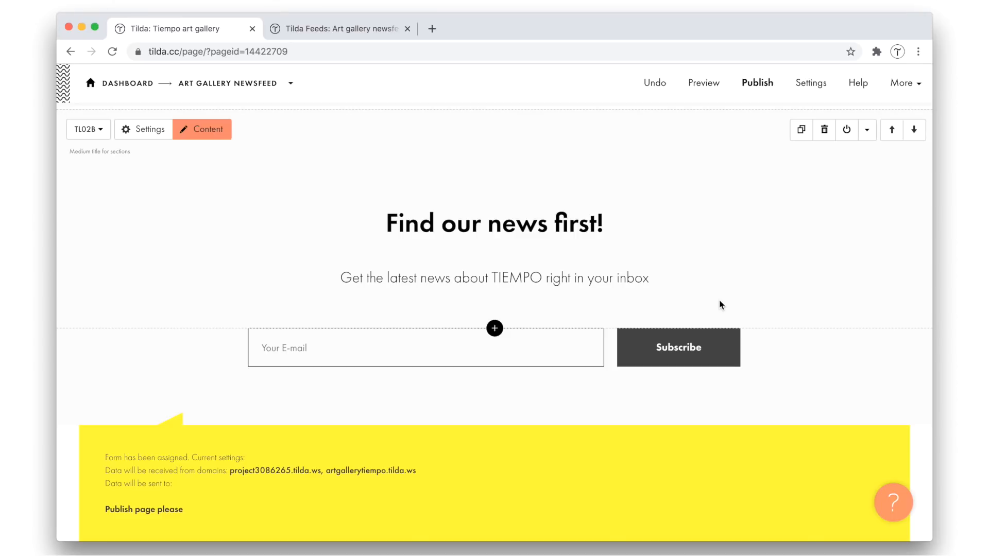
Open the Forms section of the Art gallery newsfeed site settings
left_click(904, 82)
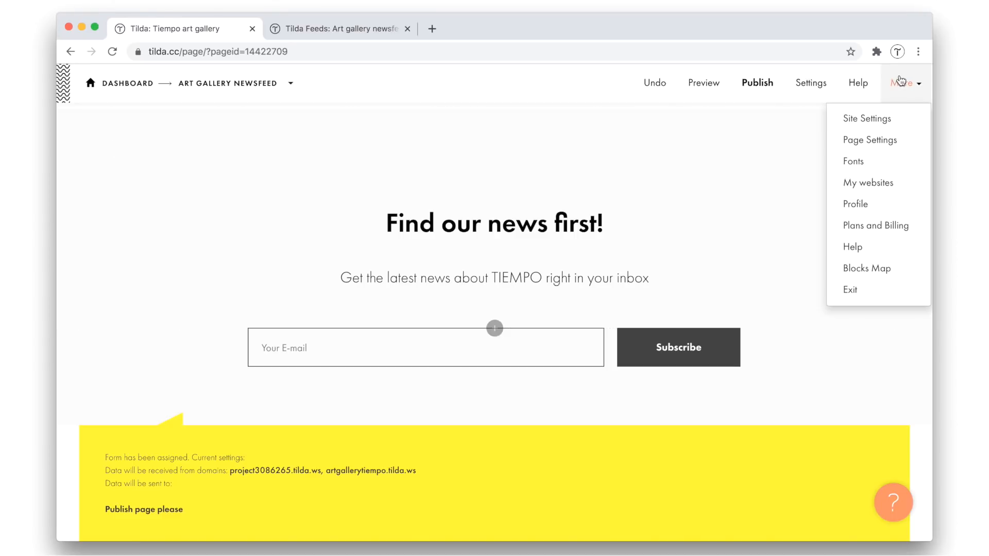
left_click(872, 117)
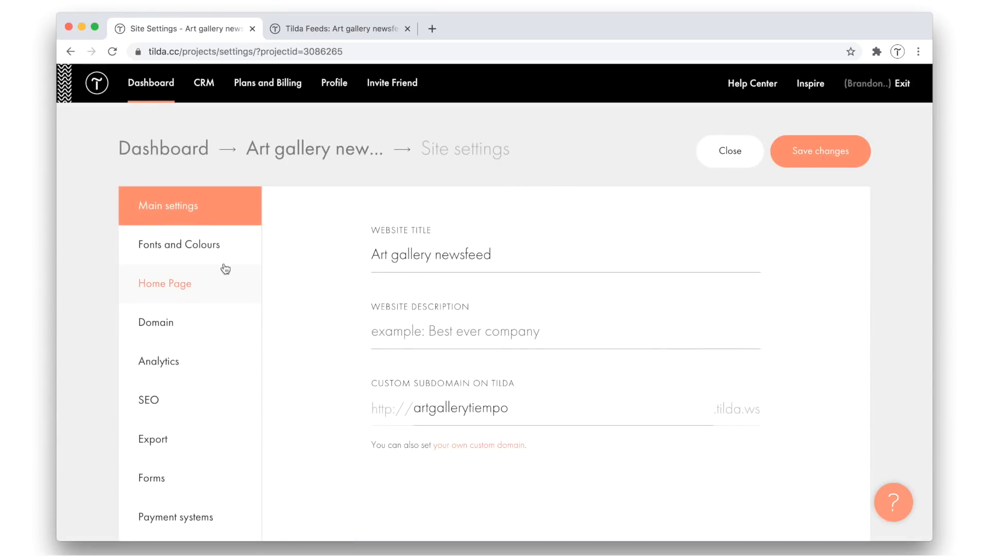
scroll(154, 401, "down", 2)
left_click(154, 410)
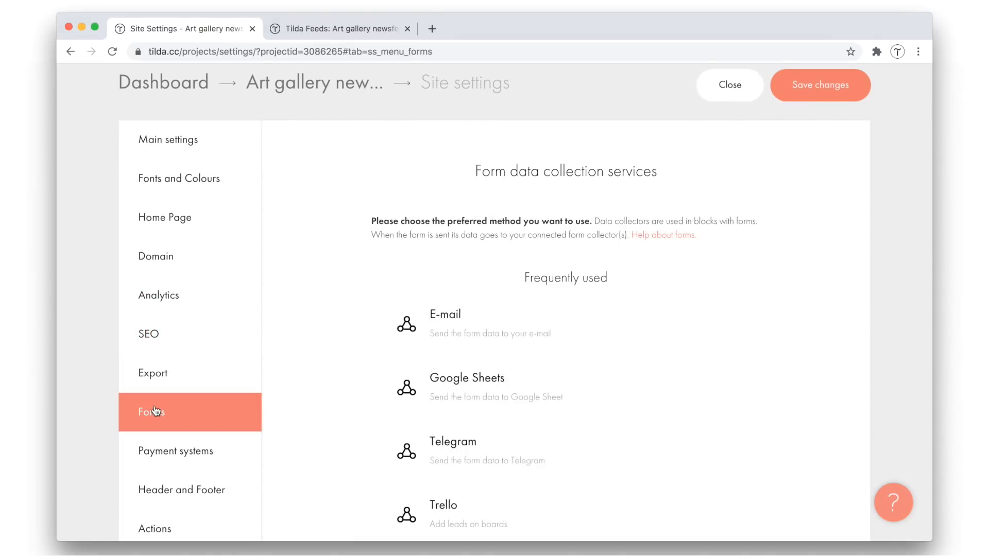
Look through the form data collection services and connect the E-mail service with the recipient's e-mail address
scroll(356, 339, "down", 5)
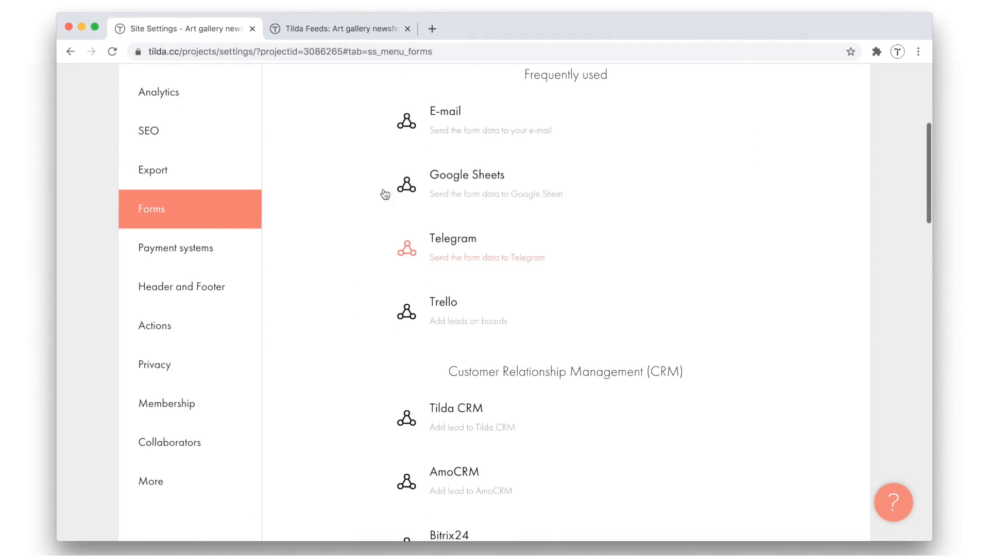
scroll(398, 299, "down", 4)
scroll(398, 299, "down", 3)
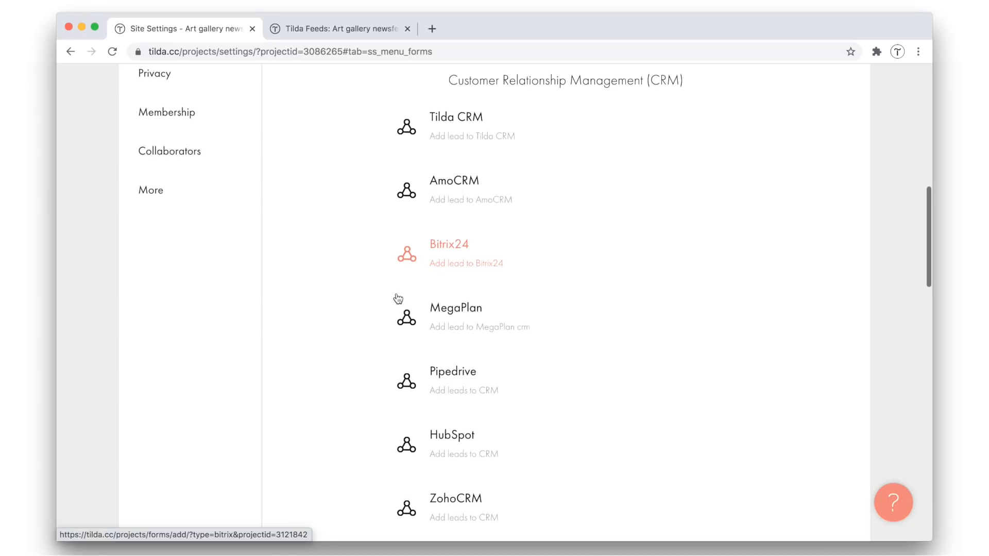
scroll(389, 500, "down", 7)
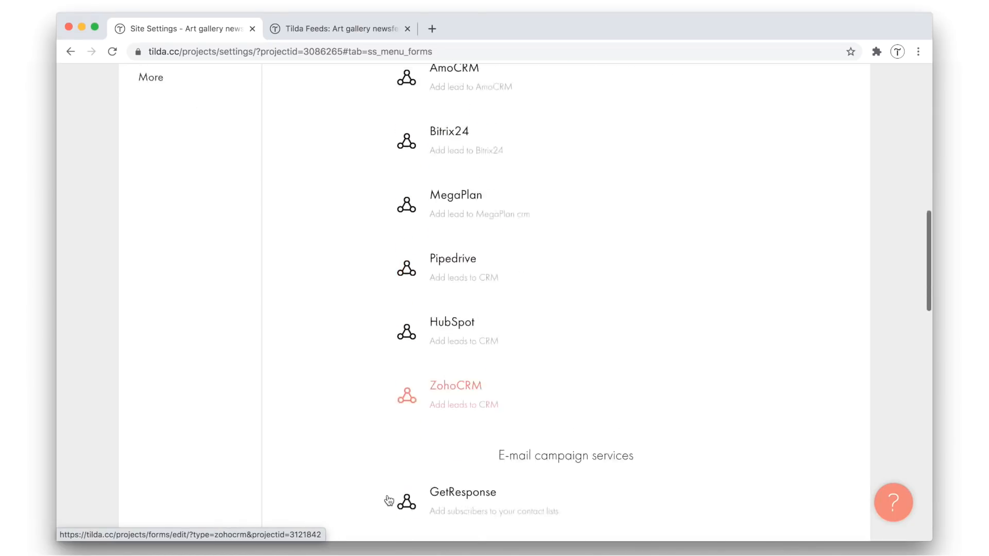
scroll(389, 501, "up", 15)
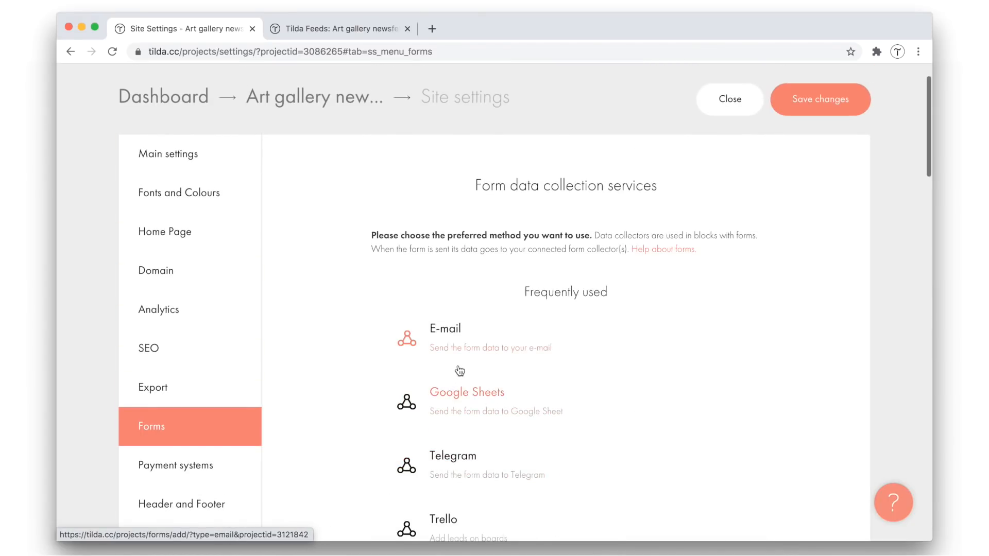
left_click(459, 364)
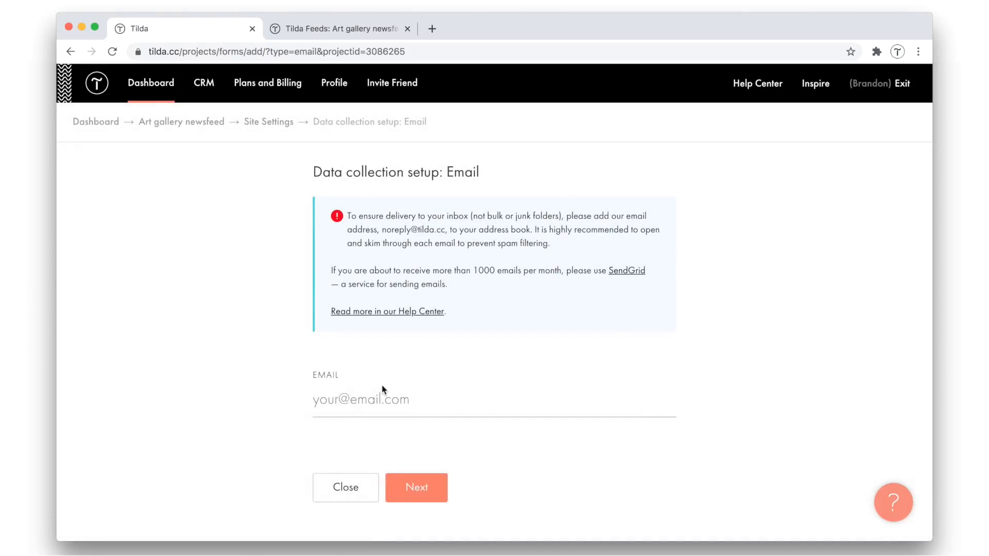
left_click(383, 397)
left_click(382, 434)
left_click(425, 487)
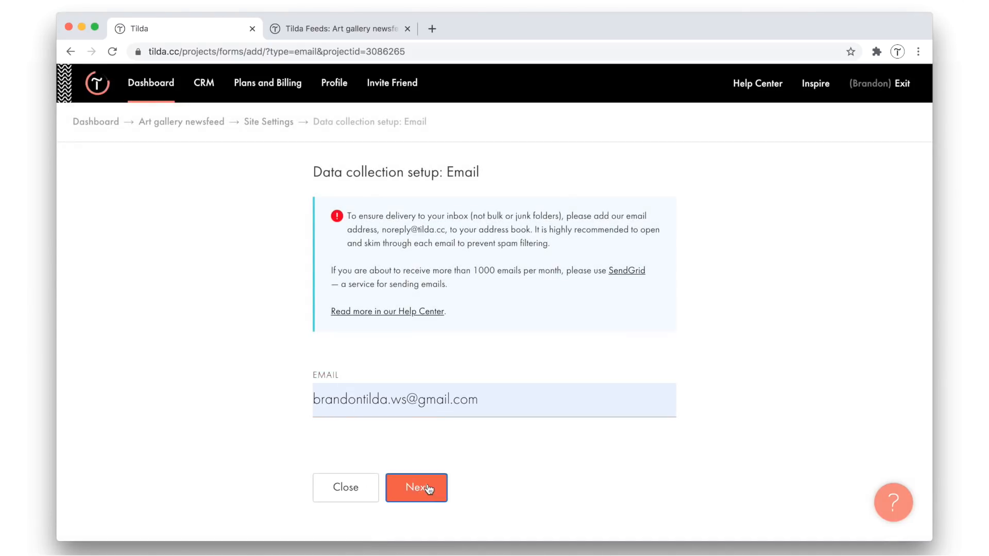
left_click(367, 272)
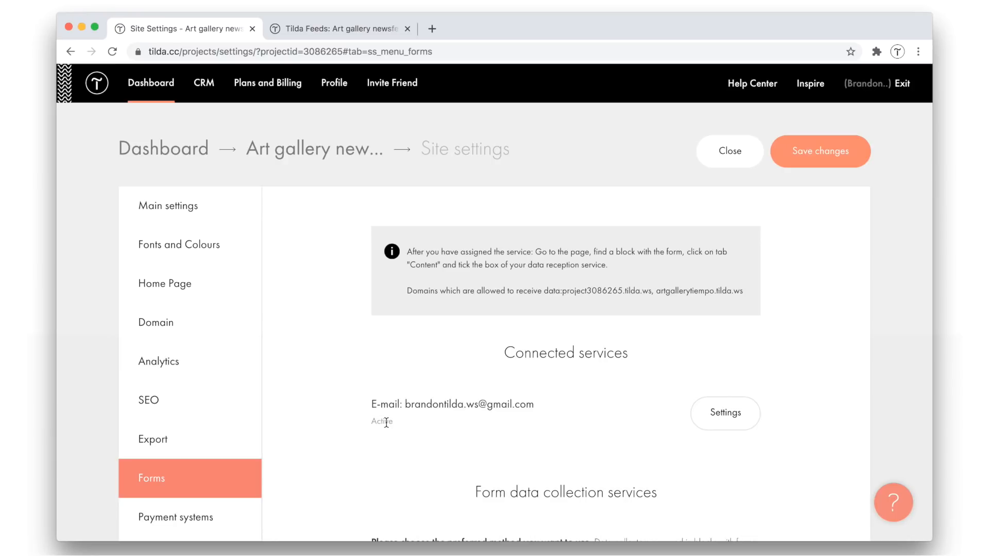
Assign the connected e-mail service as data receiver of the Tiempo art gallery page's subscription form, and save the block
left_click(309, 154)
left_click(282, 356)
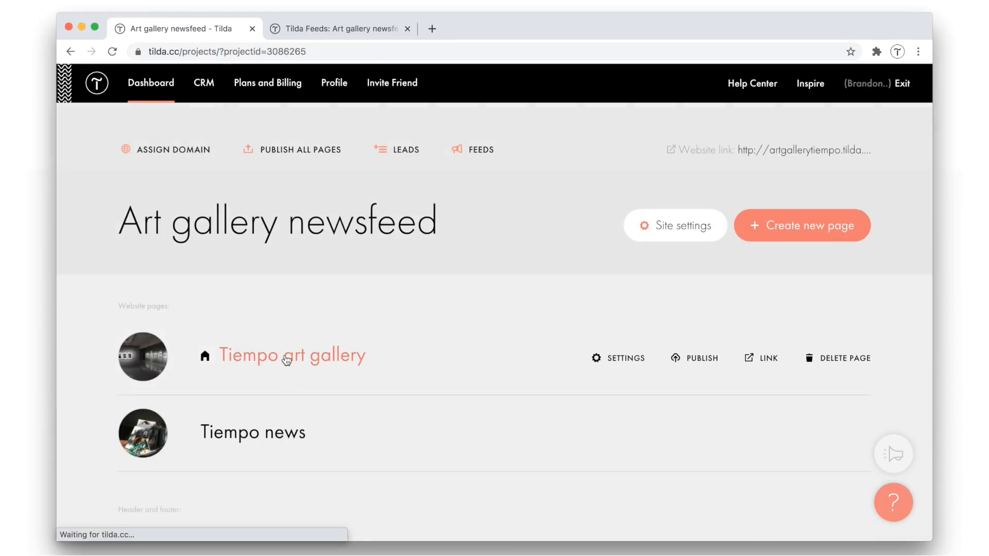
scroll(561, 302, "down", 20)
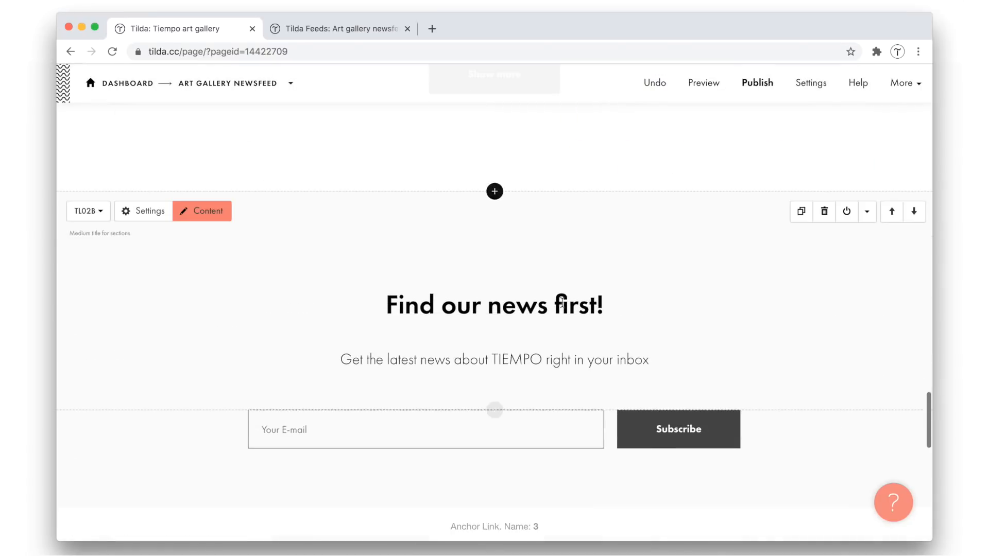
left_click(215, 398)
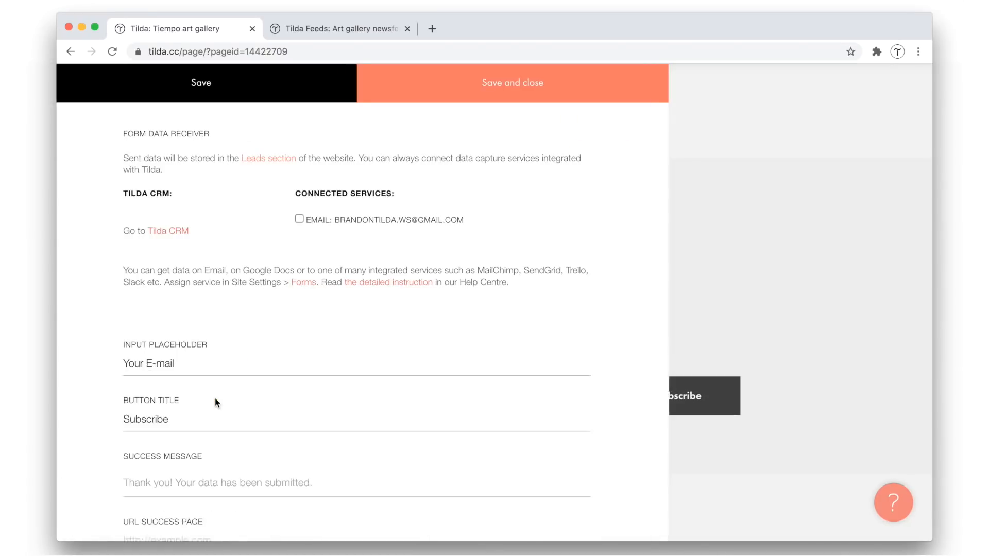
left_click(537, 90)
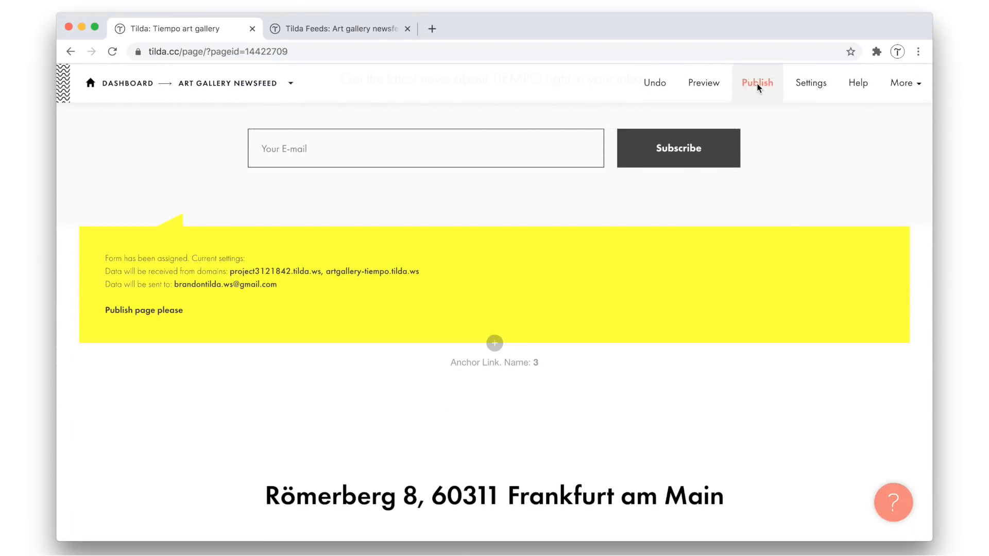
Publish the Tiempo art gallery page and open the live site's News page
left_click(759, 85)
left_click(513, 271)
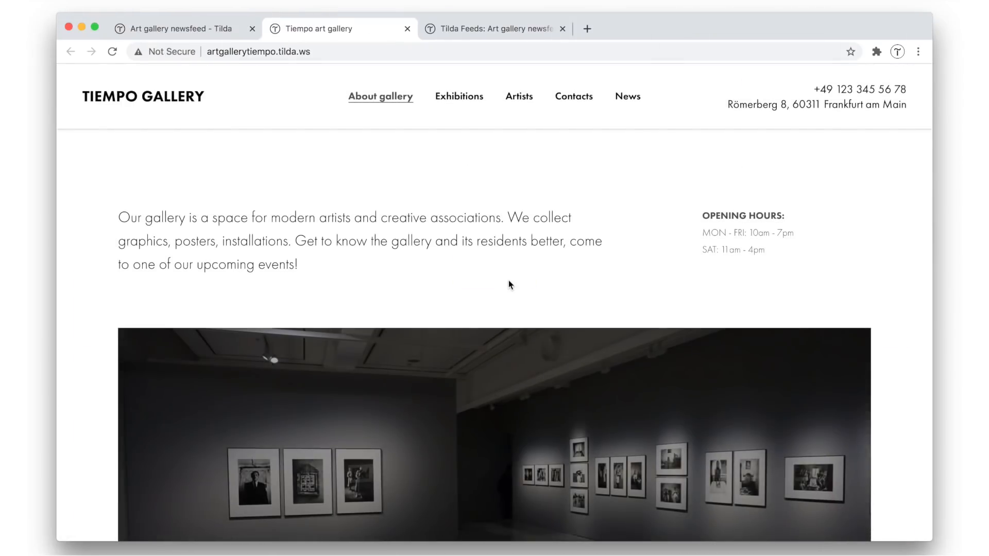
left_click(627, 98)
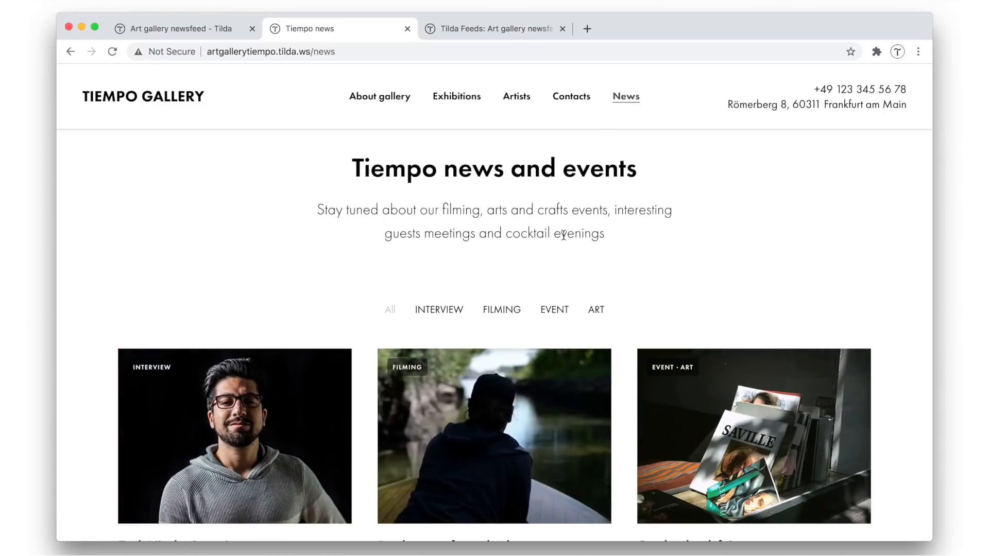
Review the published news page and the home page with its subscription form, and close the live site and feeds tabs
scroll(564, 234, "down", 5)
scroll(566, 239, "up", 5)
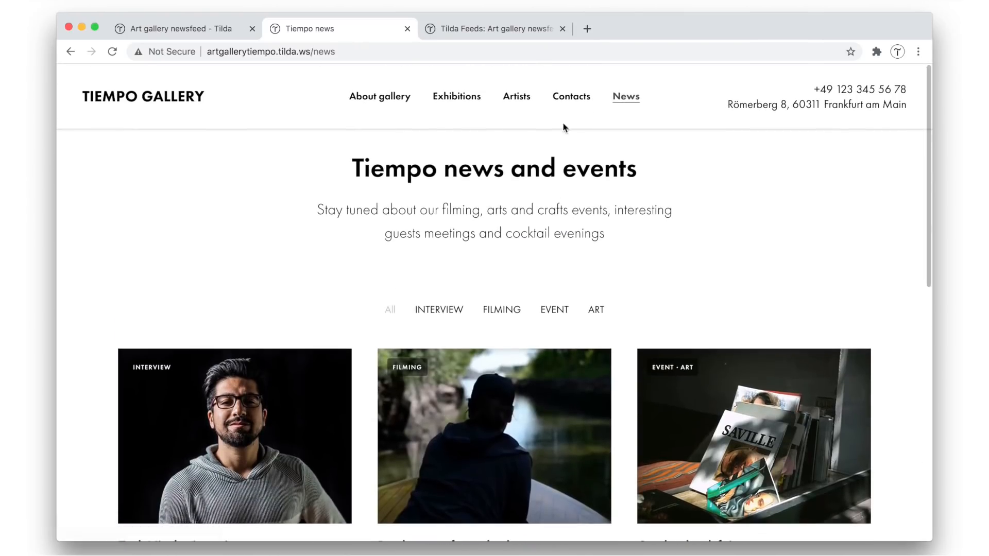
left_click(384, 98)
scroll(614, 245, "down", 15)
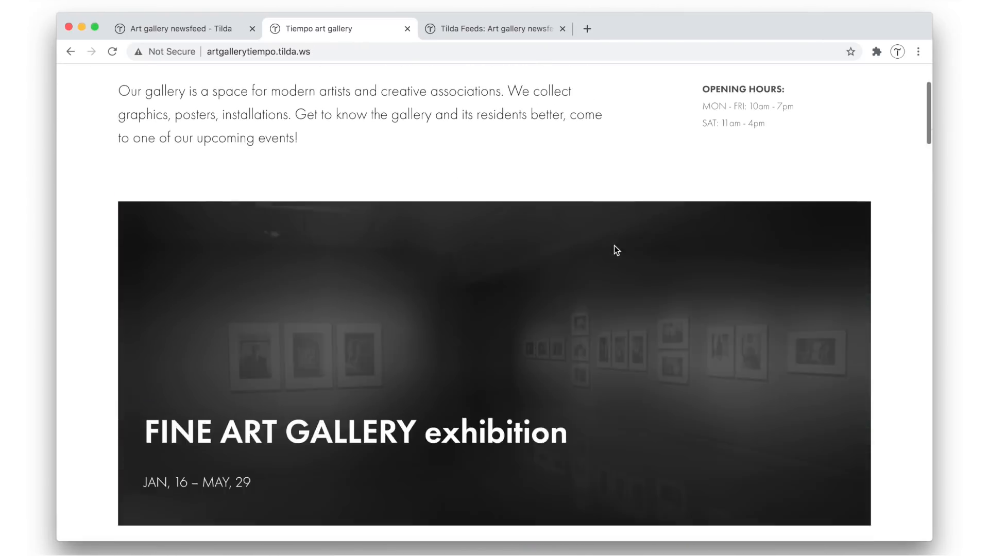
scroll(614, 245, "down", 13)
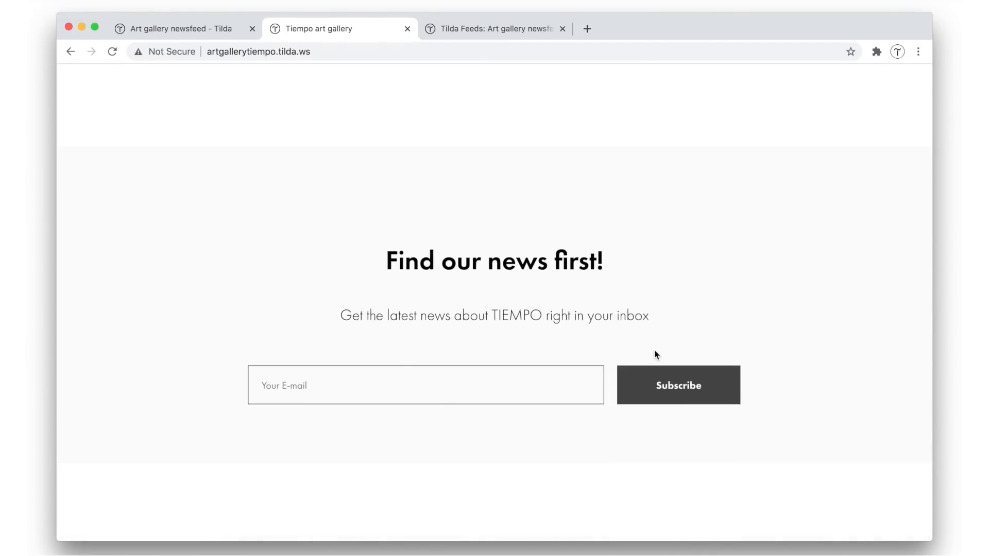
scroll(657, 354, "up", 20)
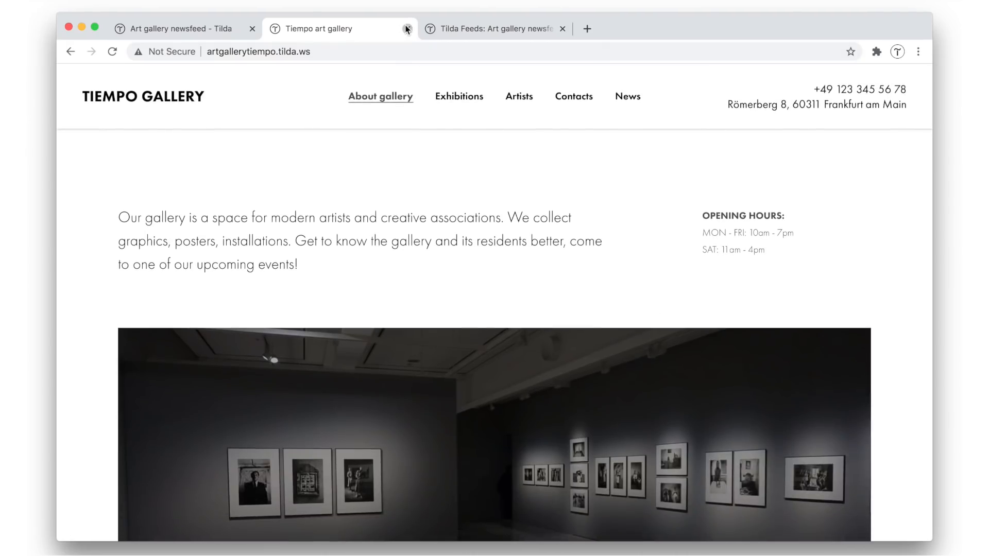
left_click(407, 29)
left_click(662, 393)
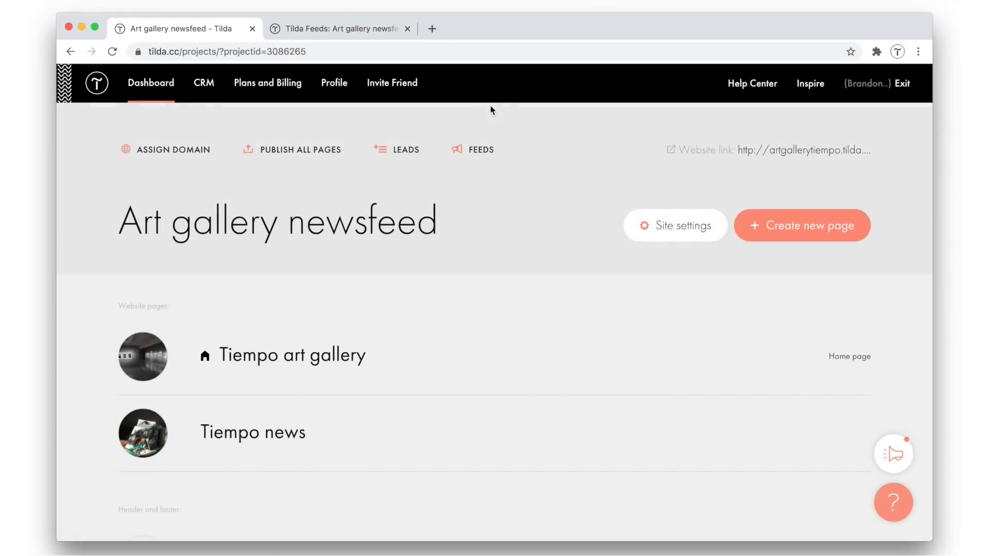
left_click(407, 29)
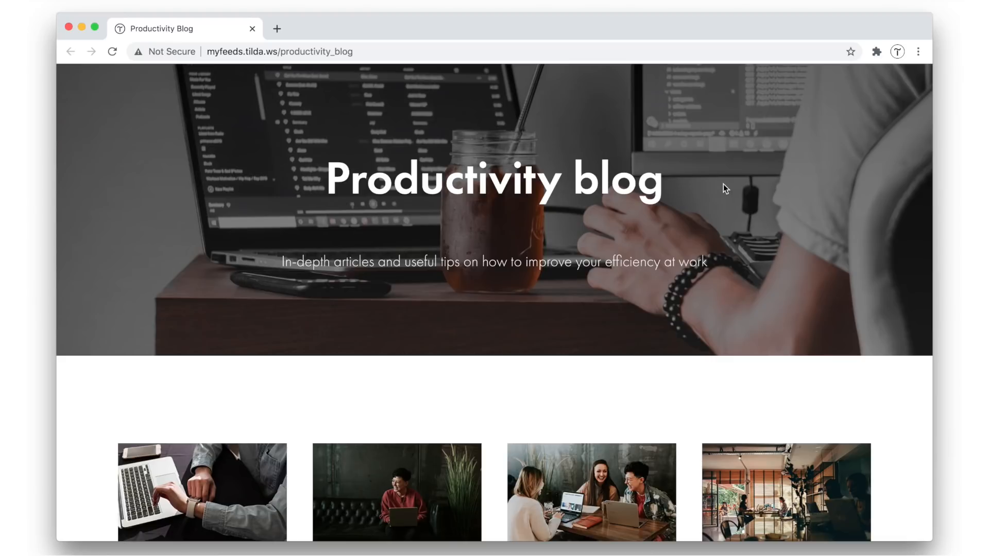
Examine the Productivity blog's article grid and read through the layout of its 7 Productivity Tips article
scroll(872, 206, "down", 6)
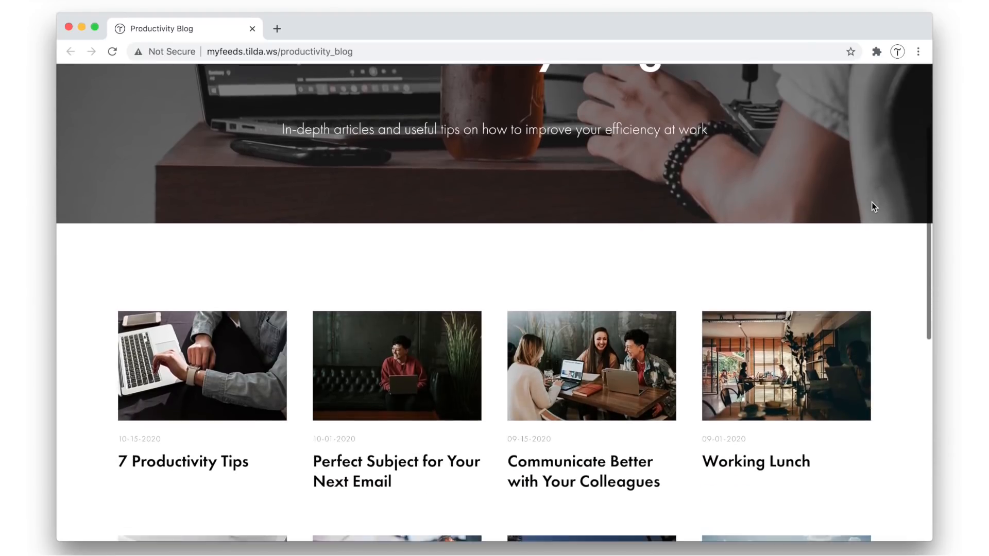
scroll(871, 206, "down", 3)
scroll(871, 206, "up", 3)
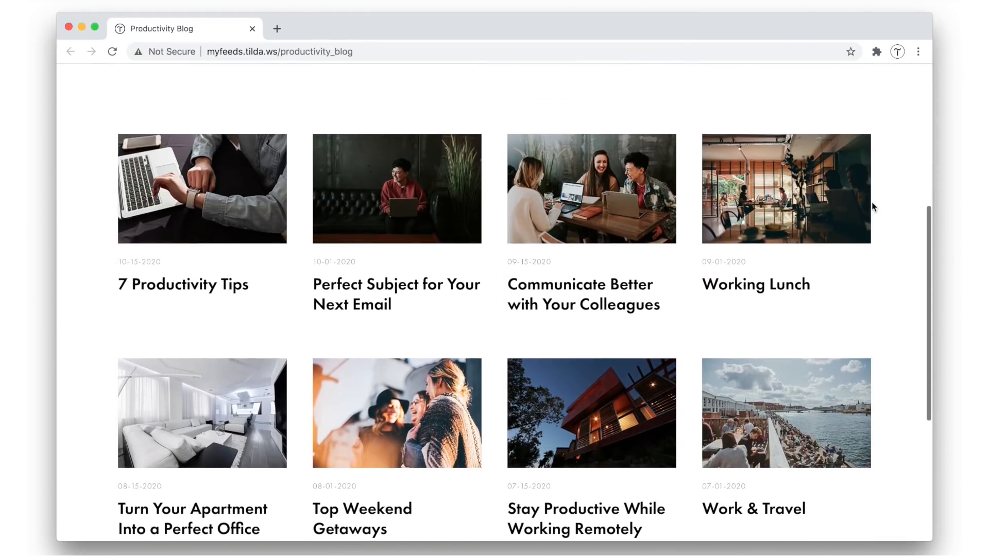
left_click(185, 196)
scroll(101, 325, "down", 12)
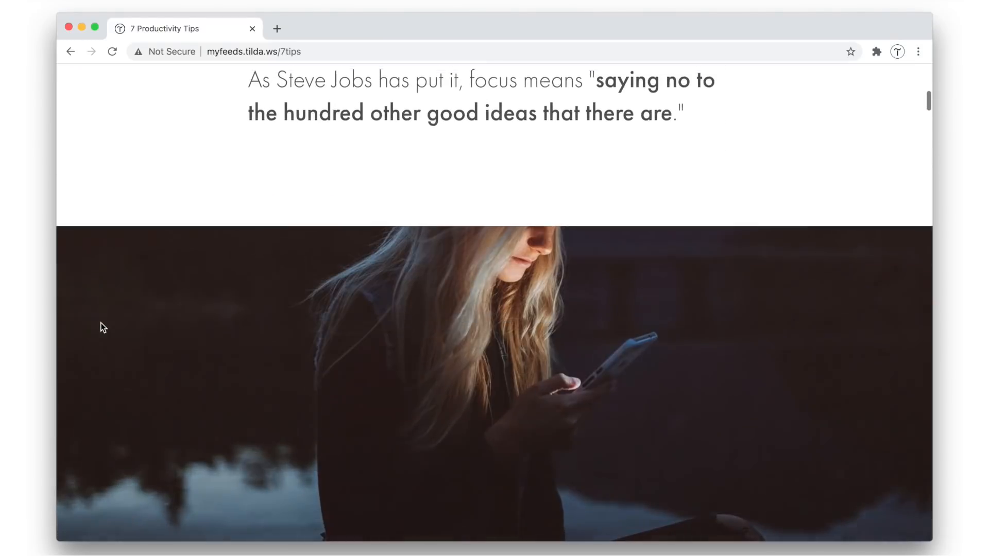
scroll(101, 326, "down", 20)
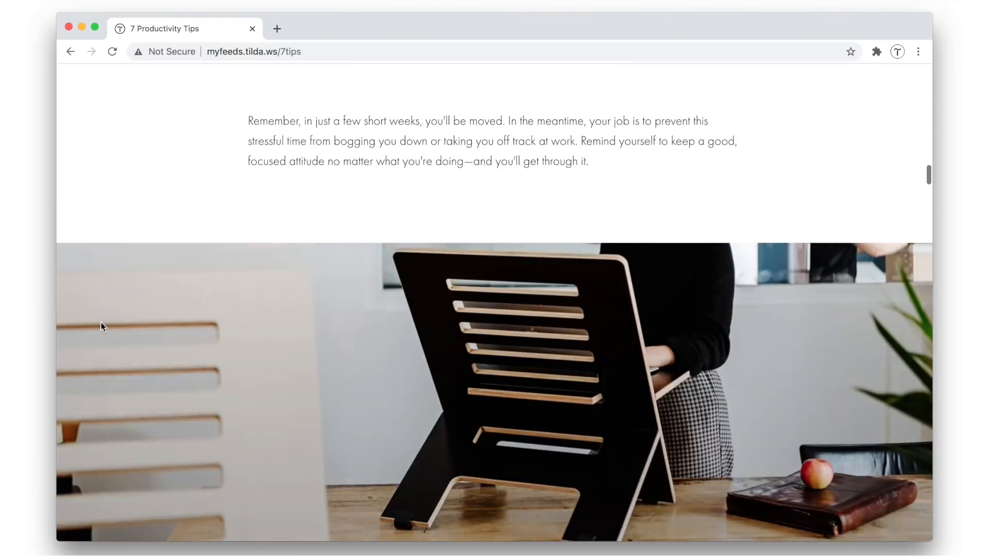
scroll(101, 326, "down", 20)
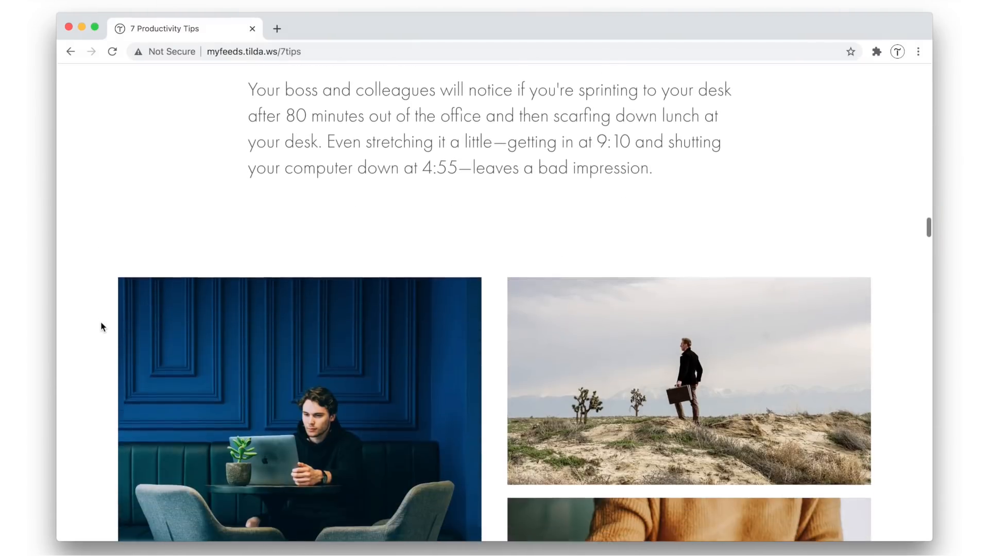
scroll(101, 327, "down", 20)
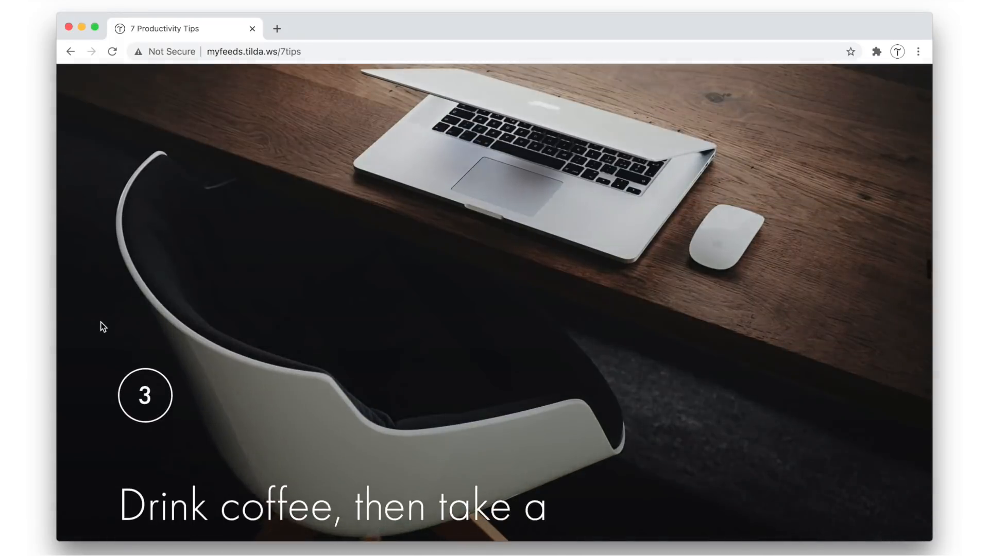
scroll(101, 327, "down", 15)
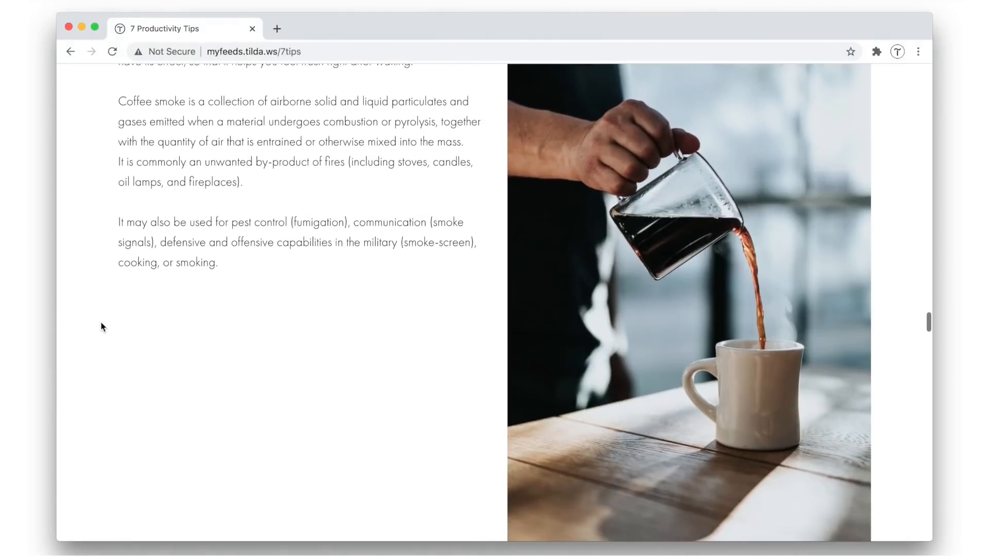
Return to the Productivity blog listing and look over its post cards
left_click(71, 51)
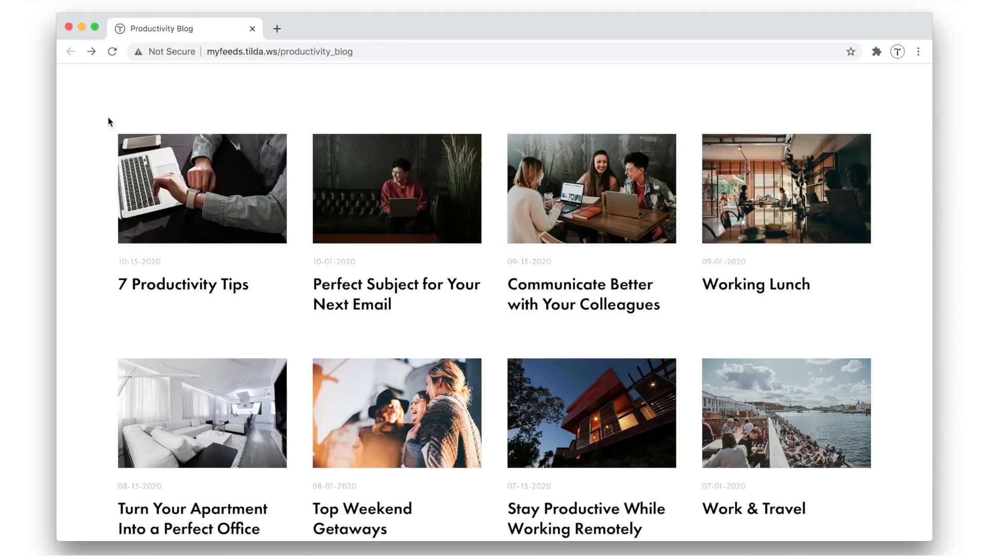
scroll(99, 176, "down", 3)
scroll(97, 174, "up", 5)
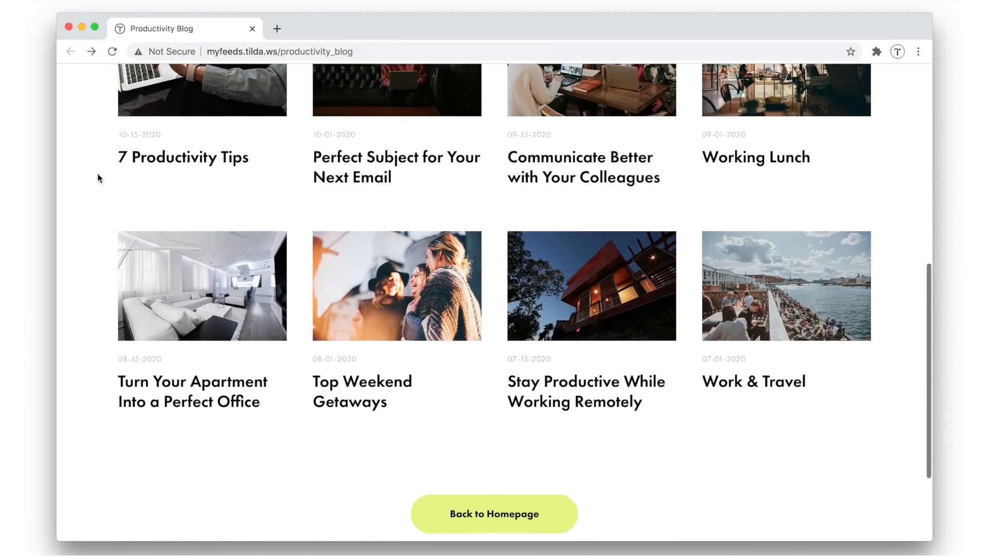
scroll(98, 174, "up", 5)
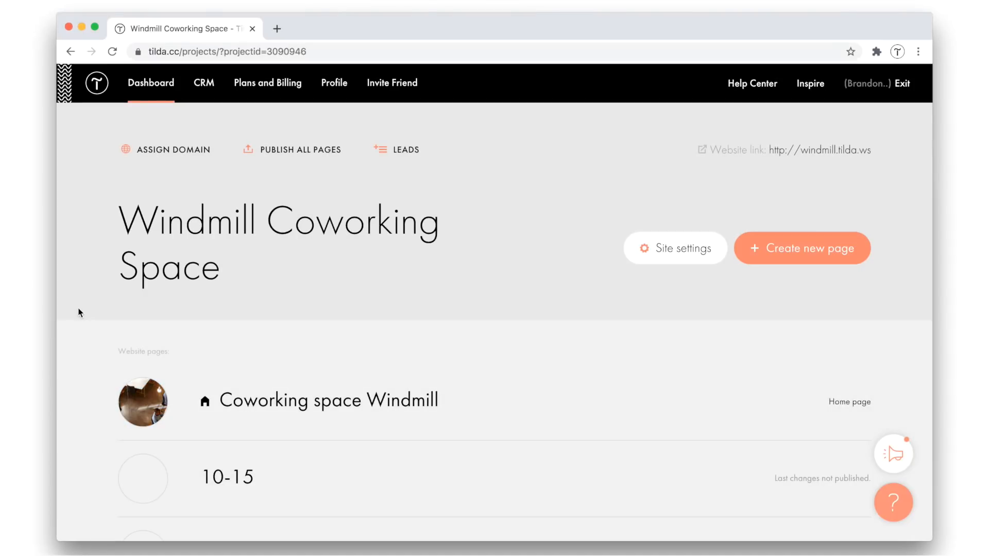
Look through the Windmill Coworking Space project's page list and open the 10-01 page for editing
scroll(78, 313, "down", 8)
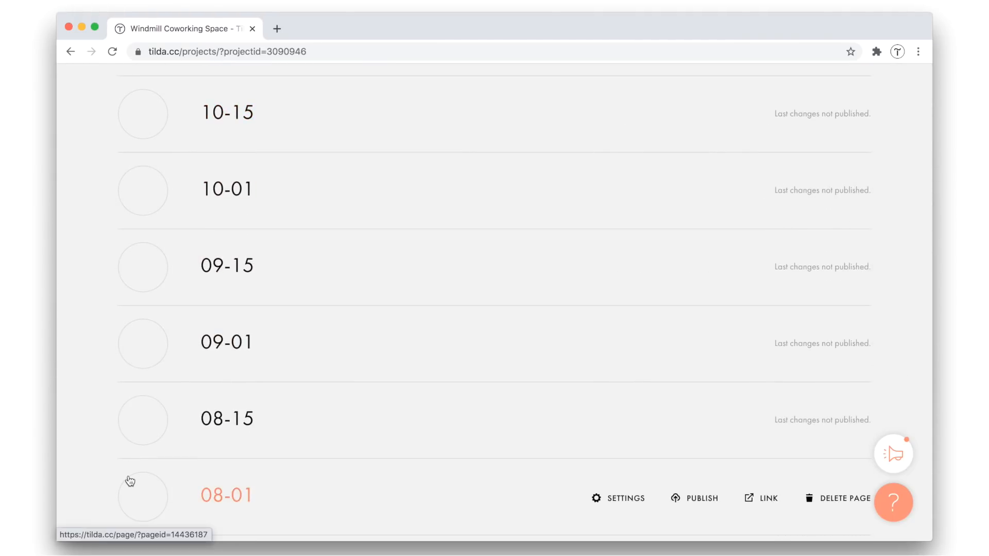
scroll(129, 479, "down", 5)
scroll(97, 344, "up", 10)
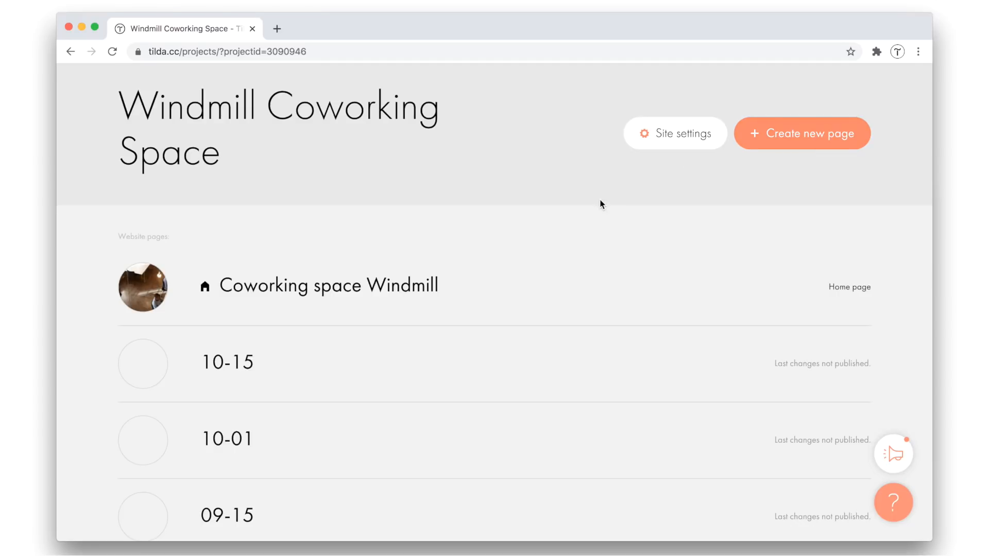
left_click(225, 447)
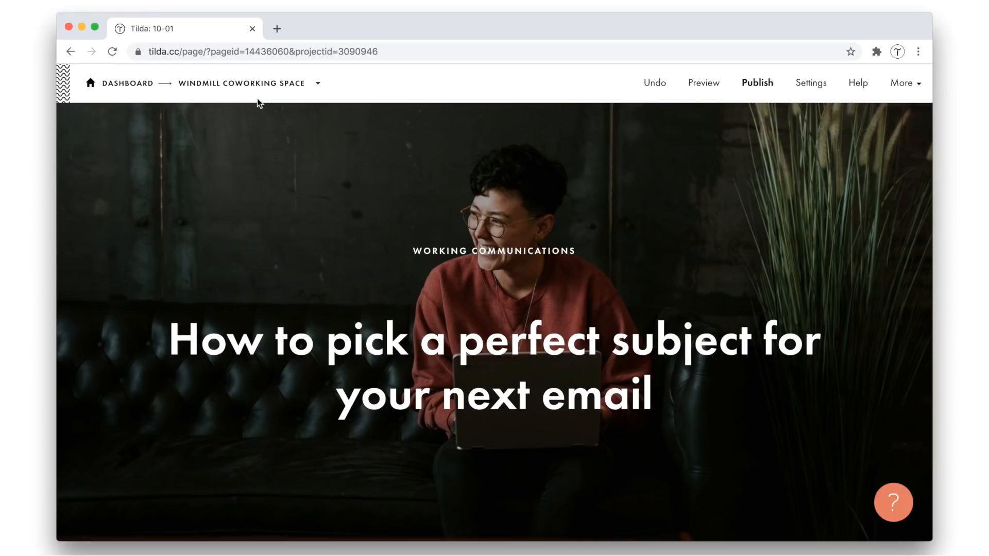
Open the 10-15 page's settings in the Windmill Coworking Space project and replace its title with "7 Productivity Tips" from the text notes
left_click(269, 85)
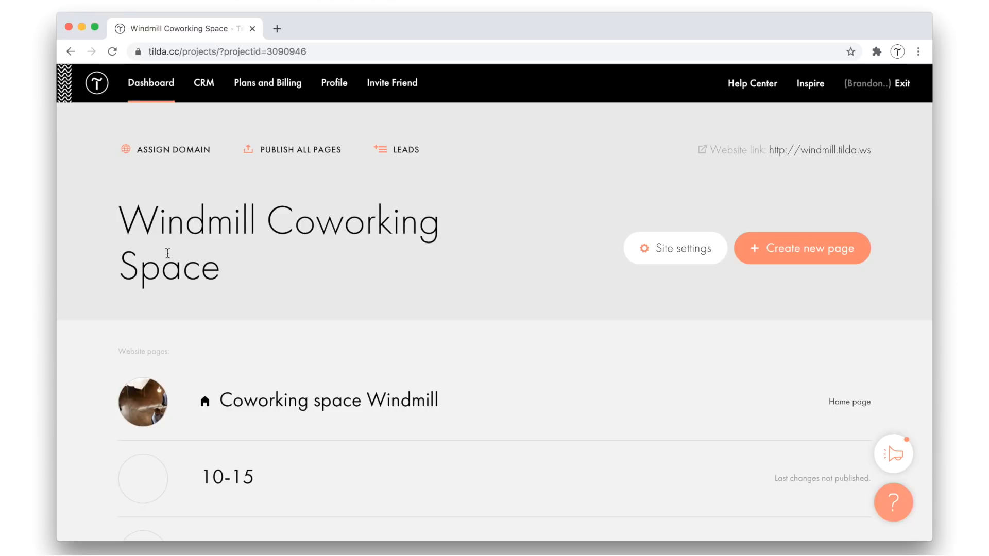
scroll(167, 252, "down", 3)
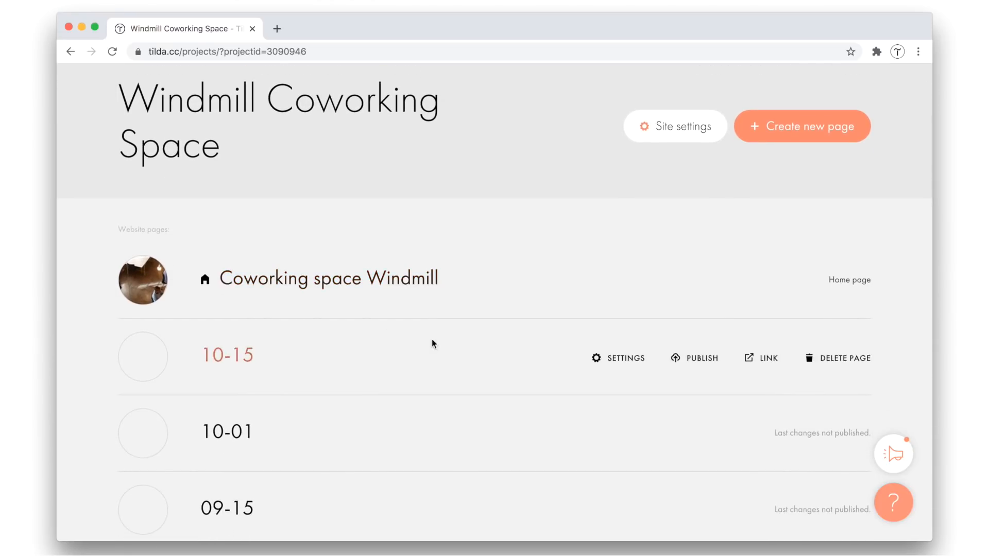
left_click(631, 359)
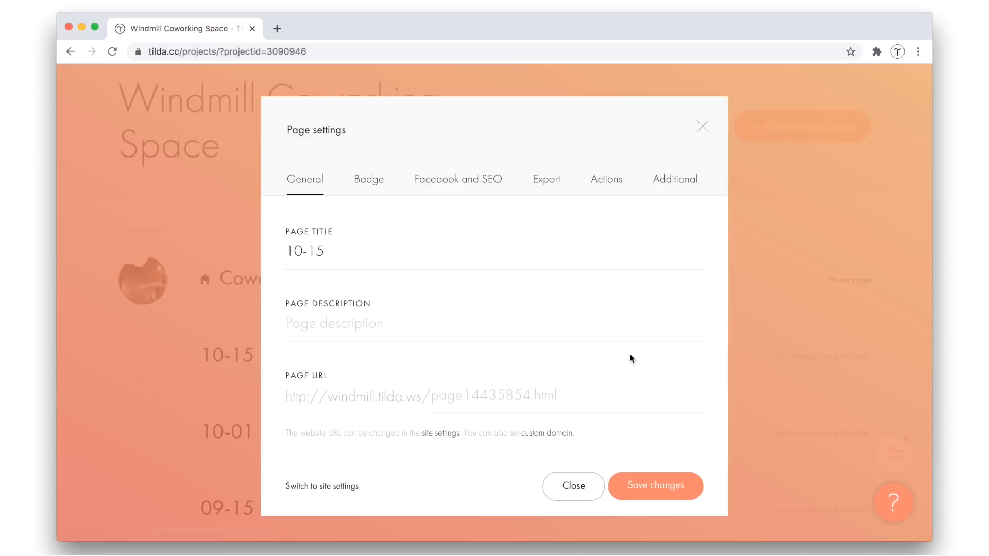
triple_click(335, 252)
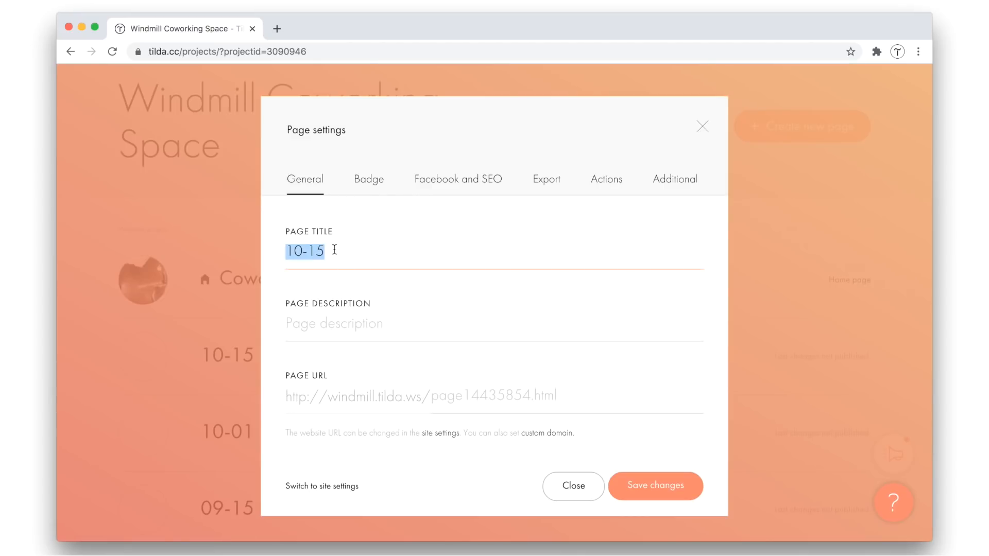
key("super+Tab")
key("super+Tab")
scroll(648, 407, "down", 2)
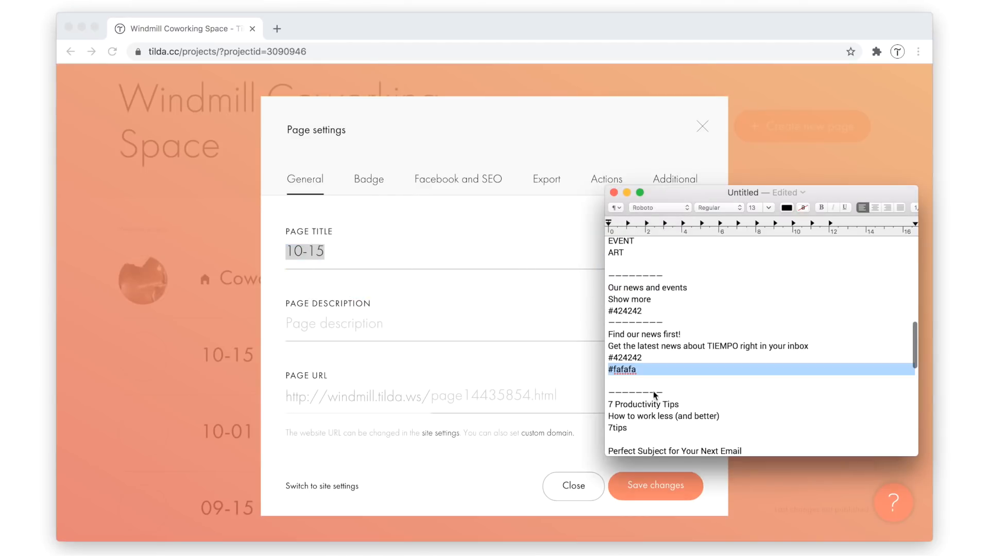
triple_click(648, 407)
key("super+c")
key("super+Tab")
key("super+v")
Copy "How to work less (and better)" from the text notes into the page description
key("super+Tab")
triple_click(665, 417)
key("super+c")
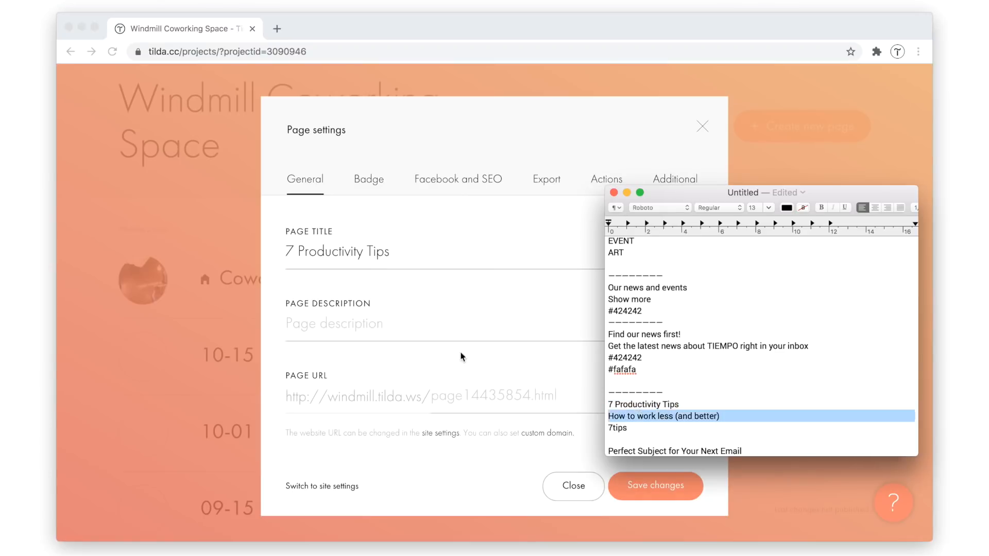
left_click(351, 312)
key("super+v")
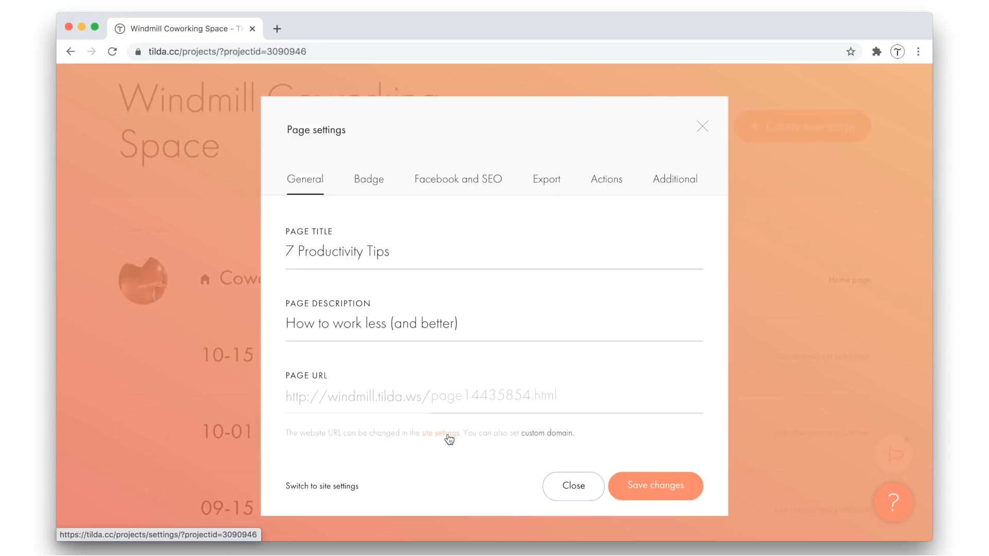
Set the page URL ending to "7tips", copied from the text notes
left_click(493, 403)
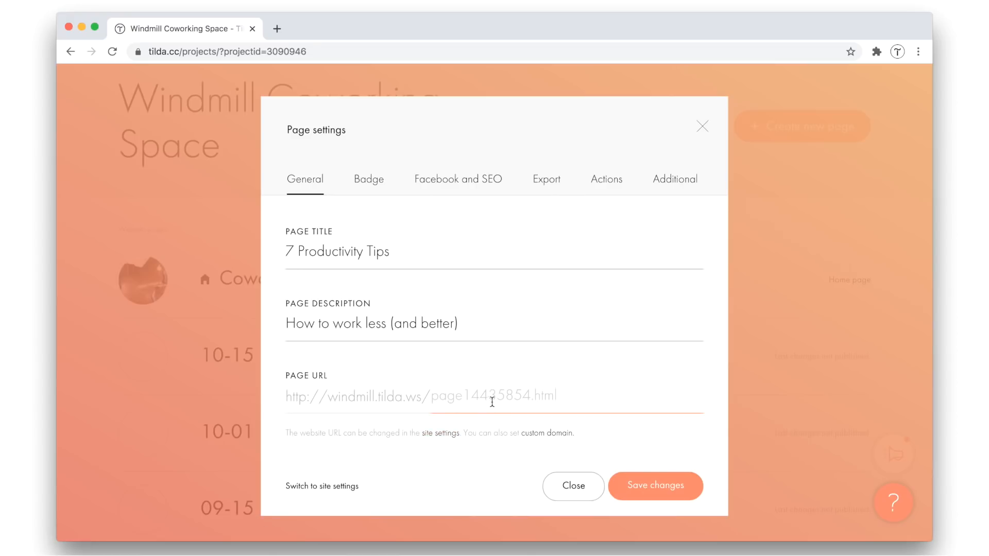
key("super+Tab")
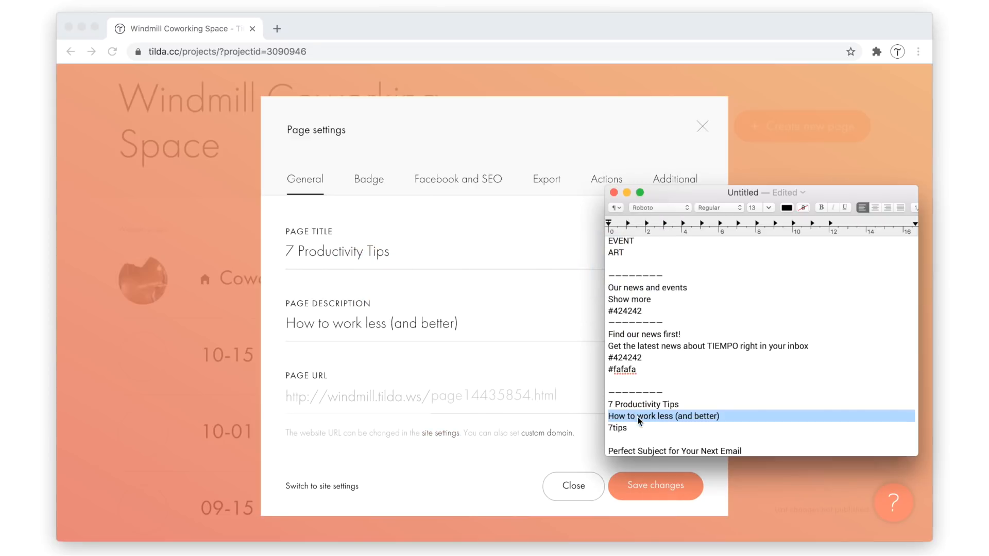
triple_click(623, 428)
key("super+c")
key("super+Tab")
key("super+v")
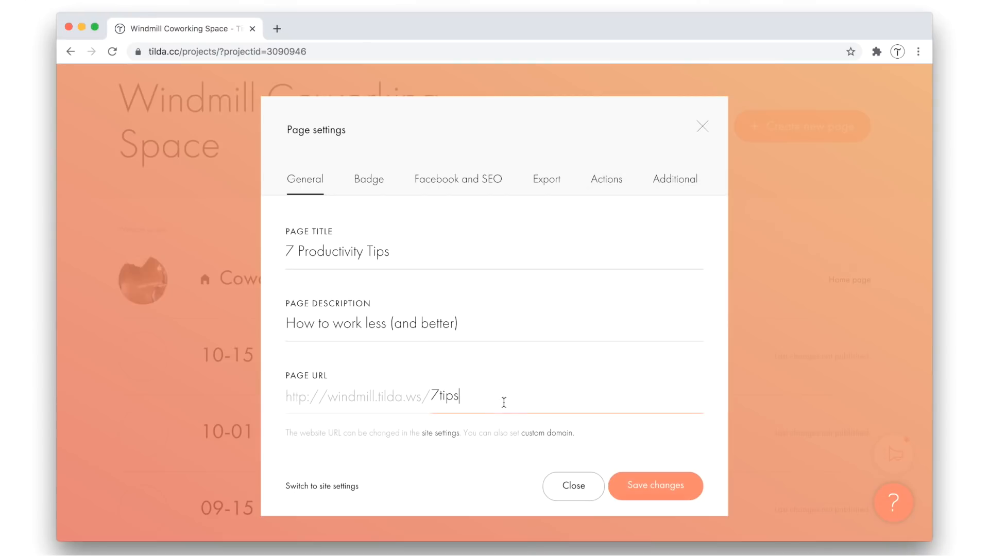
Upload 7 tips.jpg as the page's badge thumbnail and save the page settings
left_click(366, 185)
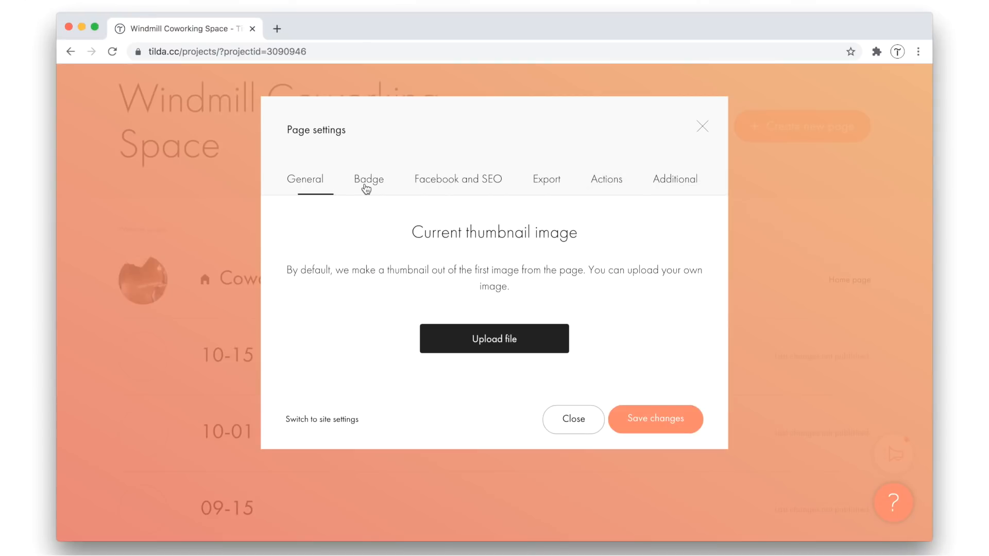
key("super+Tab")
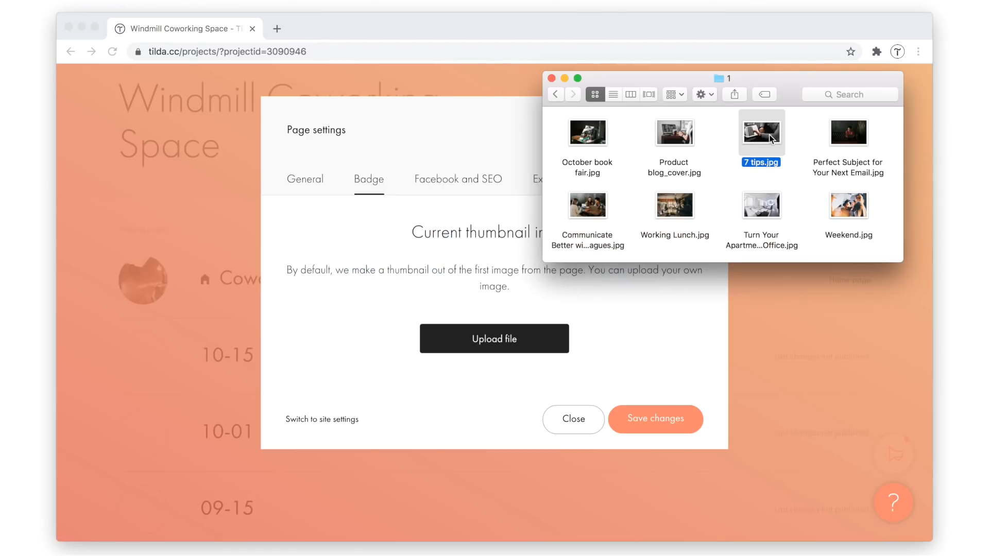
left_click_drag(772, 139, 487, 335)
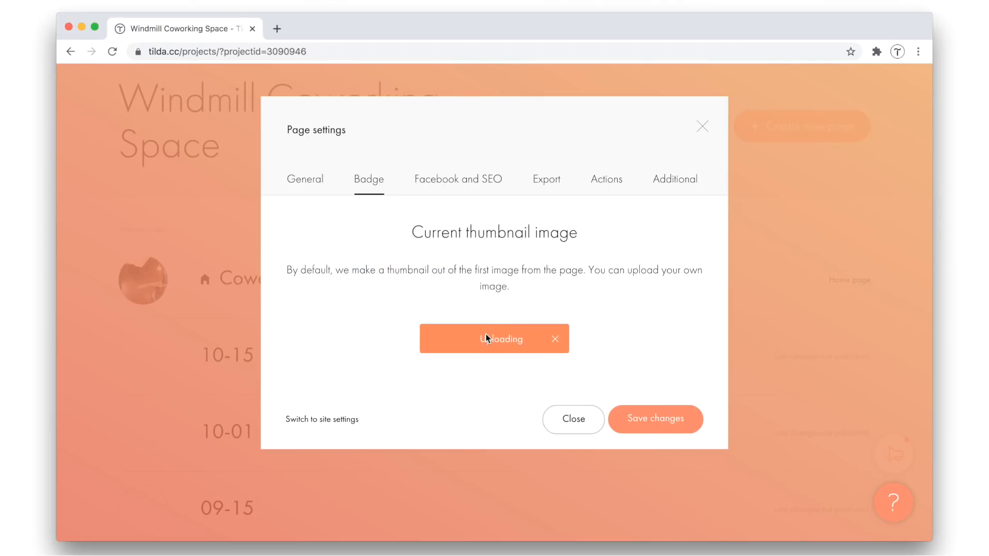
scroll(650, 257, "down", 3)
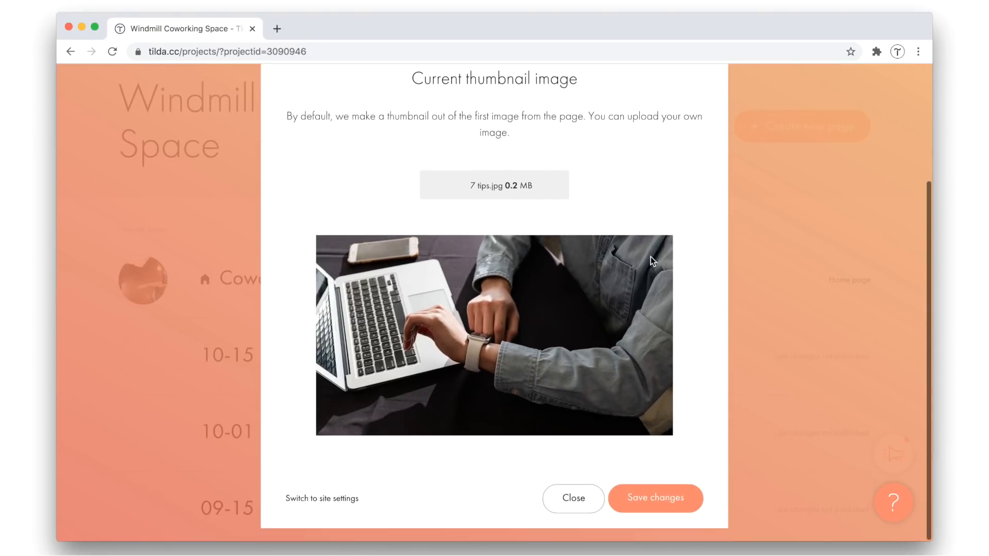
left_click(664, 505)
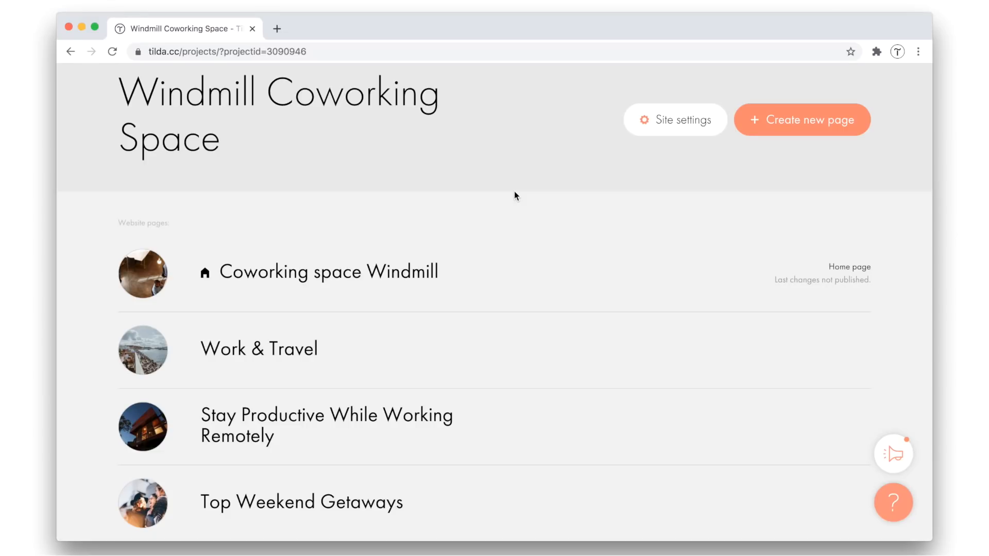
Check the project's list of article pages and create a new blank page in the project
scroll(579, 234, "down", 3)
scroll(578, 235, "down", 5)
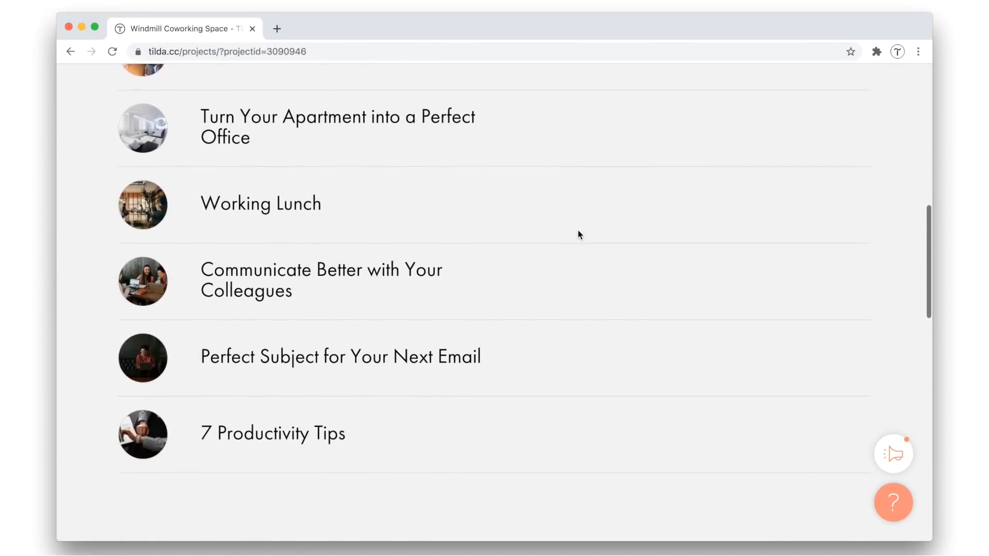
scroll(579, 234, "up", 5)
scroll(578, 234, "up", 4)
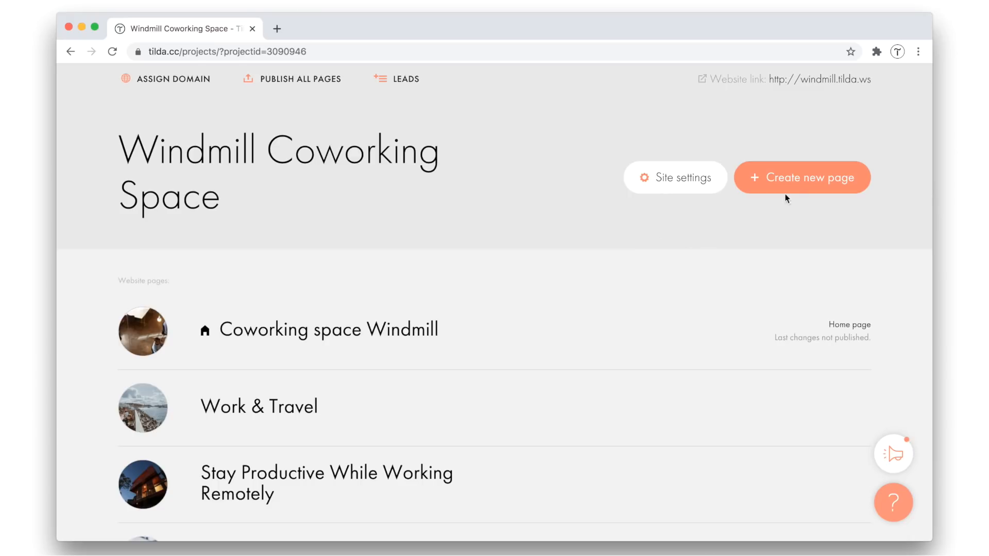
left_click(806, 184)
scroll(360, 289, "down", 3)
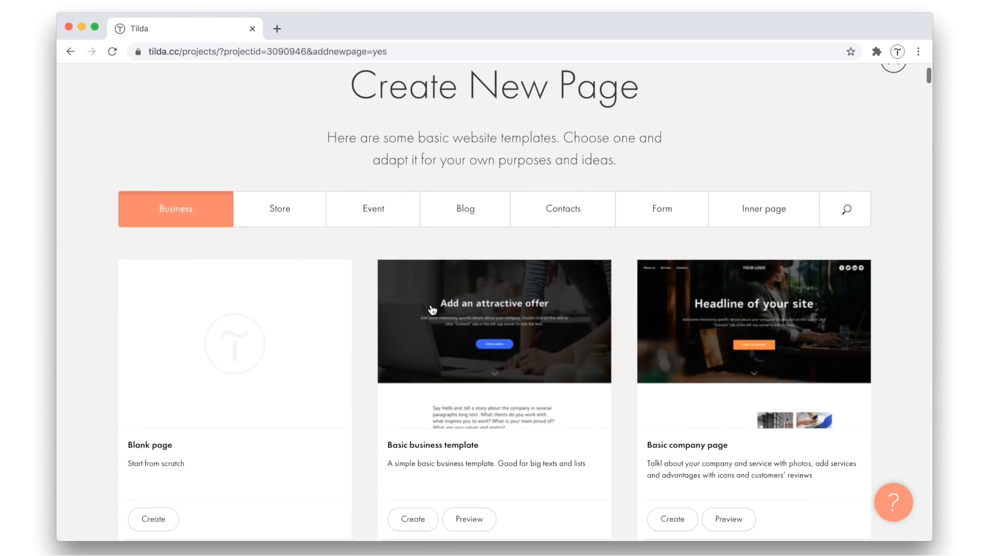
left_click(262, 333)
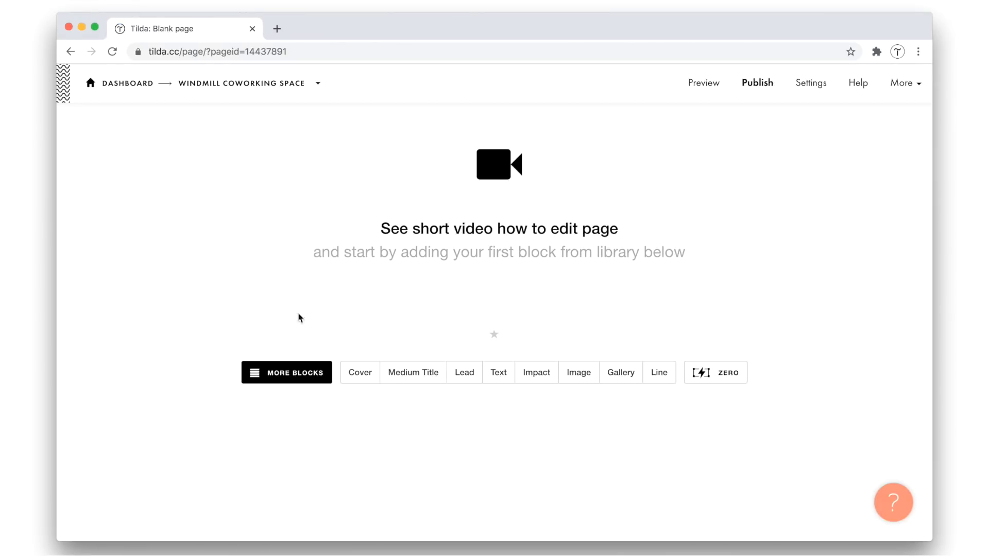
Add the CR40 narrow cover with title and description from the block library to the blank page
left_click(317, 372)
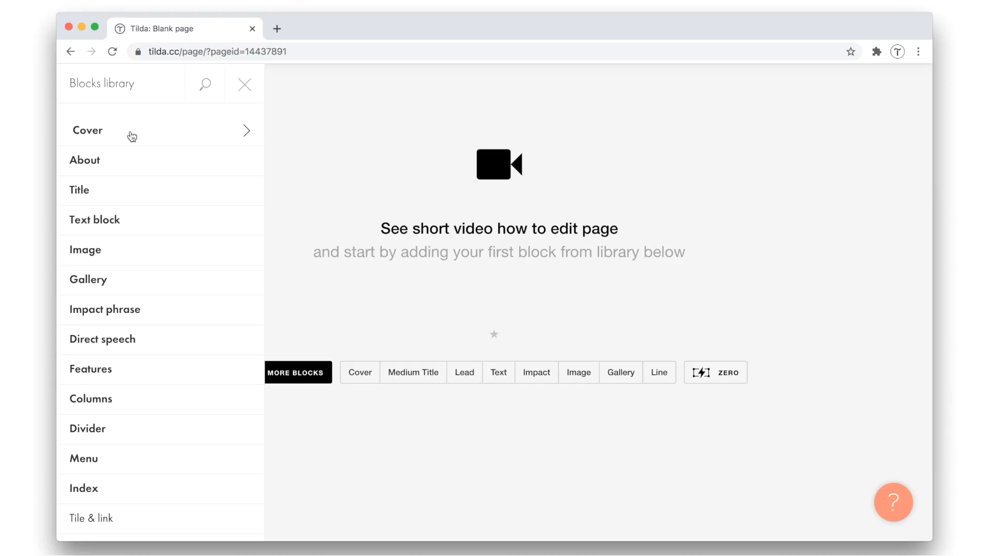
left_click(181, 135)
scroll(271, 223, "down", 3)
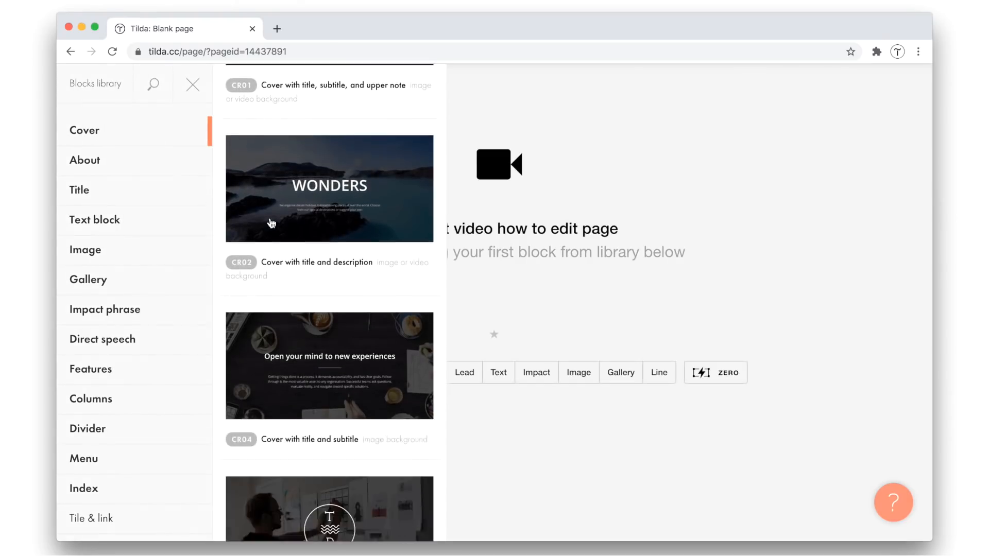
scroll(272, 223, "down", 15)
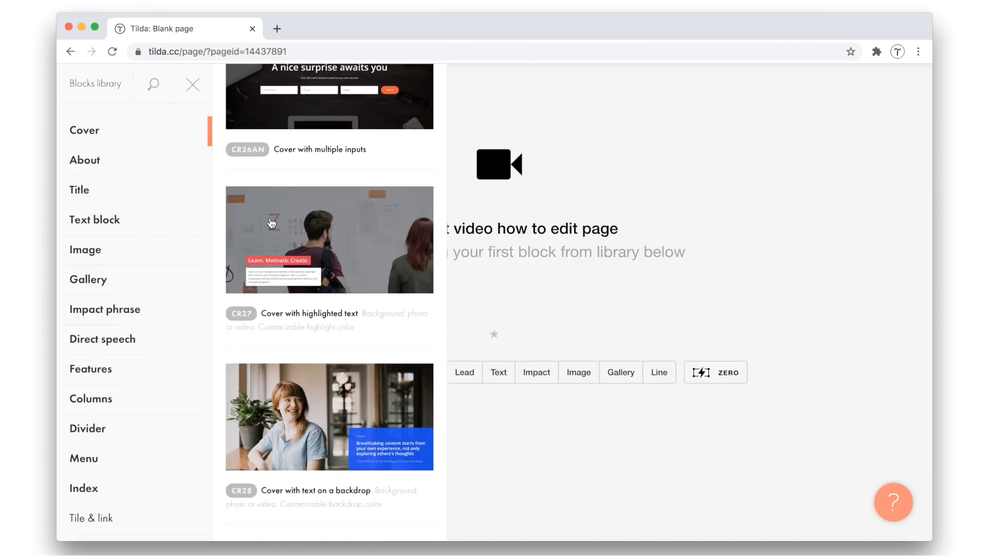
scroll(272, 222, "down", 15)
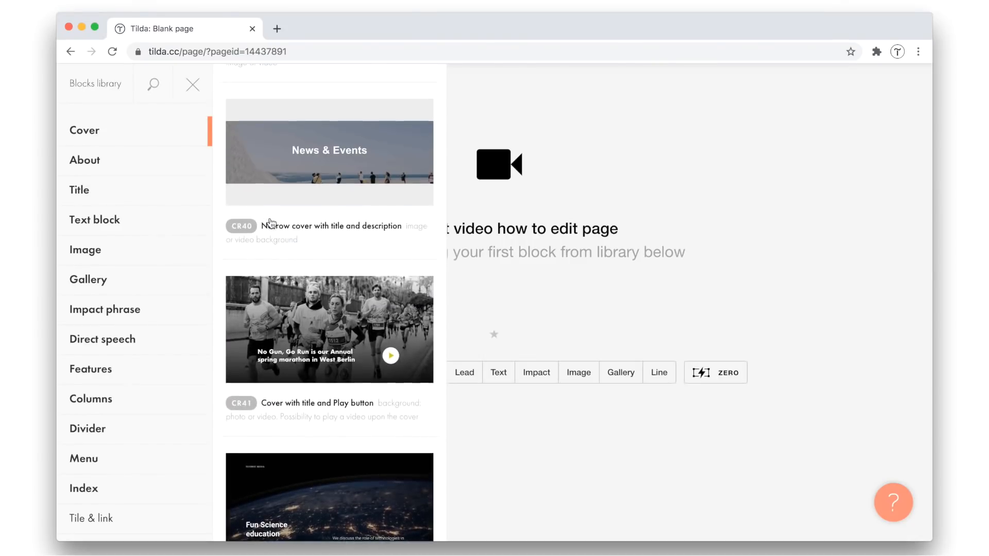
scroll(271, 222, "up", 1)
left_click(326, 202)
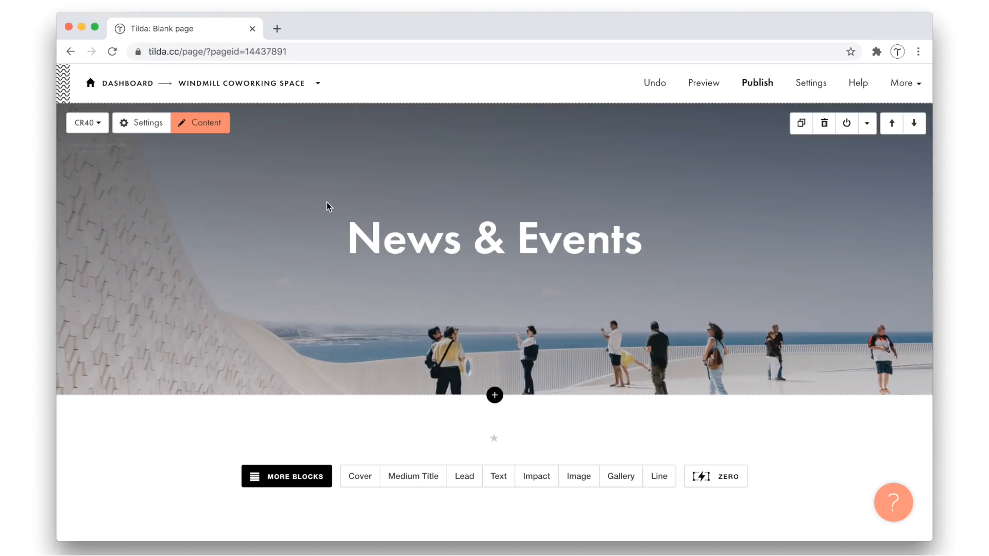
Replace the cover's background image with the Product blog_cover.jpg file from the image folder
key("super+Tab")
key("super+Tab")
key("super+Tab")
left_click_drag(675, 155, 355, 169)
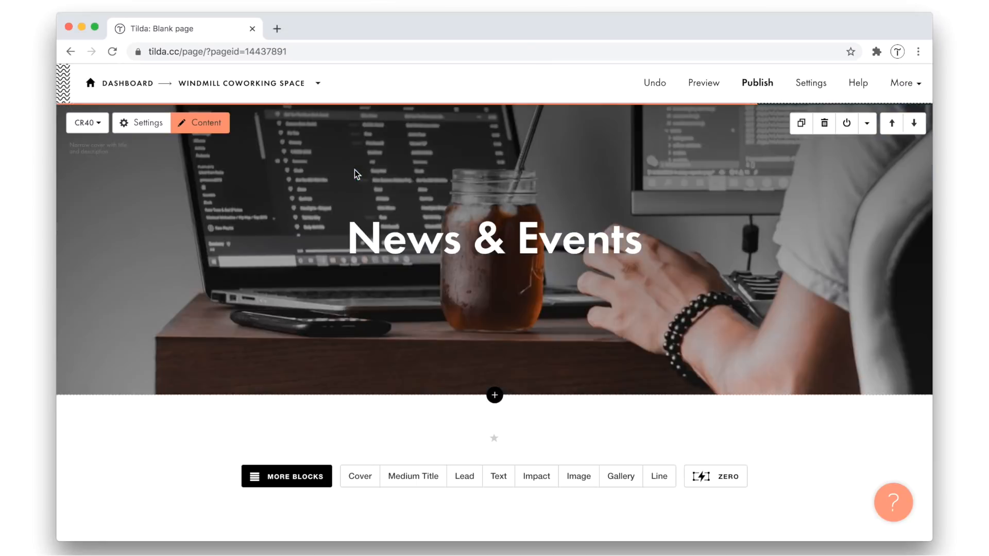
Change the cover title from the sample text to "Productivity Blog"
scroll(355, 169, "down", 1)
left_click(401, 223)
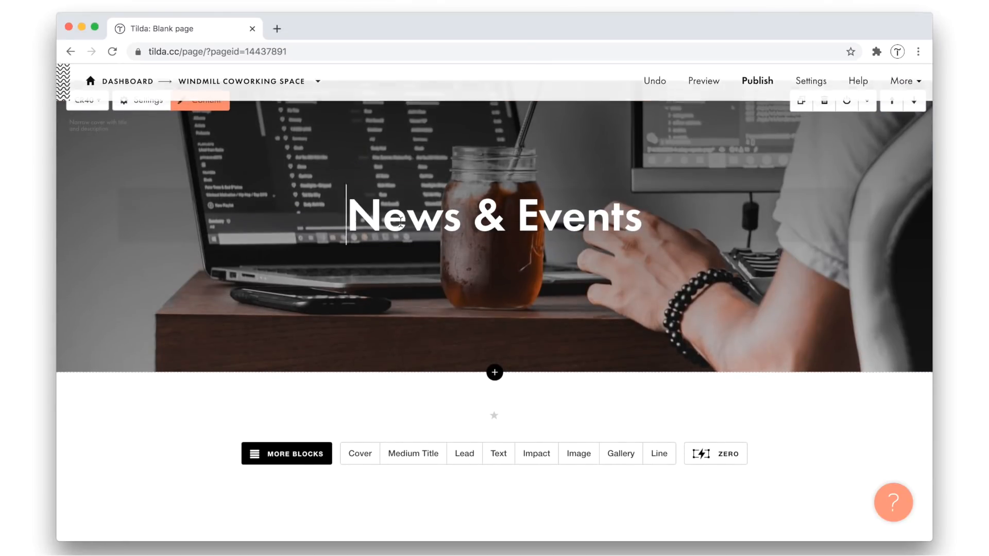
key("super+a")
type("Productivity")
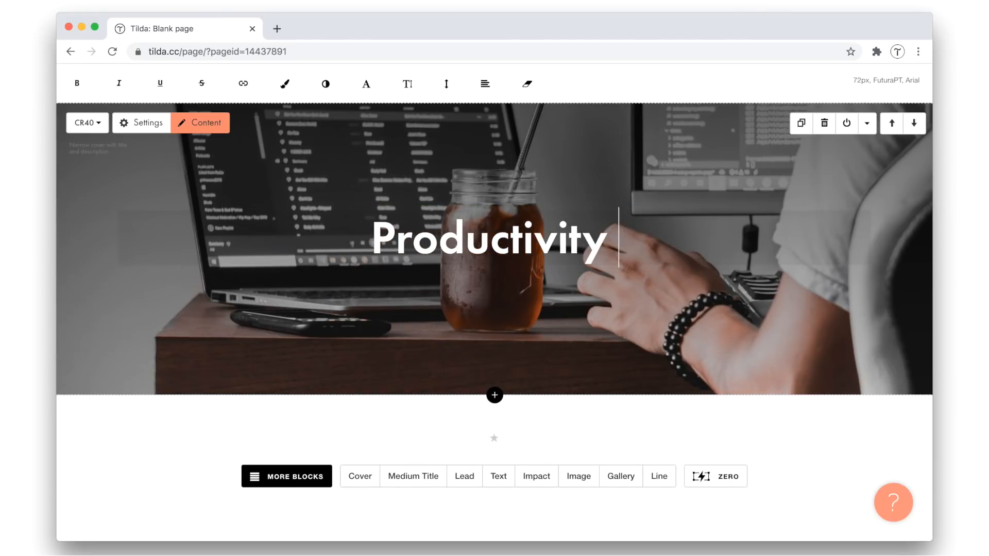
type(" Blog")
left_click(499, 174)
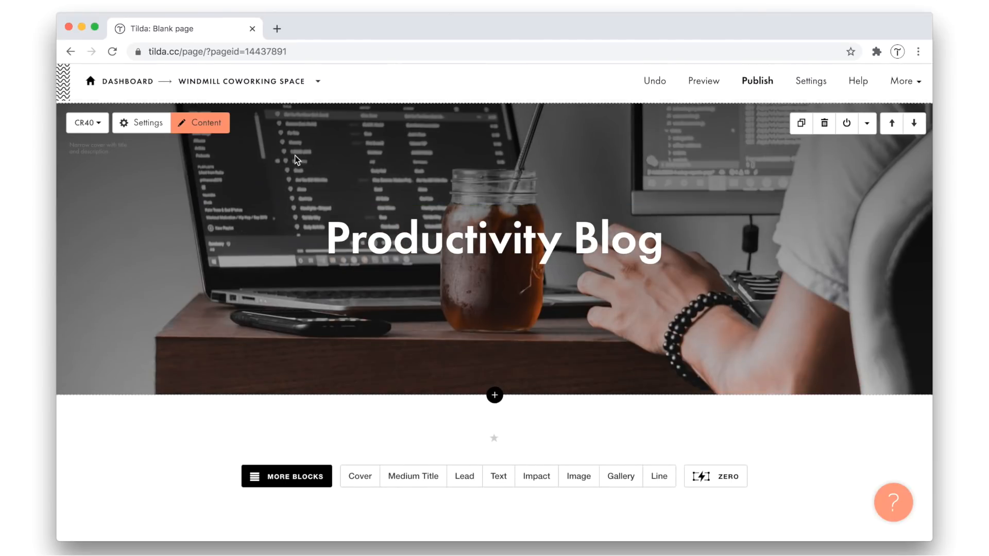
Fill in the cover's description with "In-depth articles and useful tips on how to improve your efficiency at work" from the notes, and save the content
left_click(212, 125)
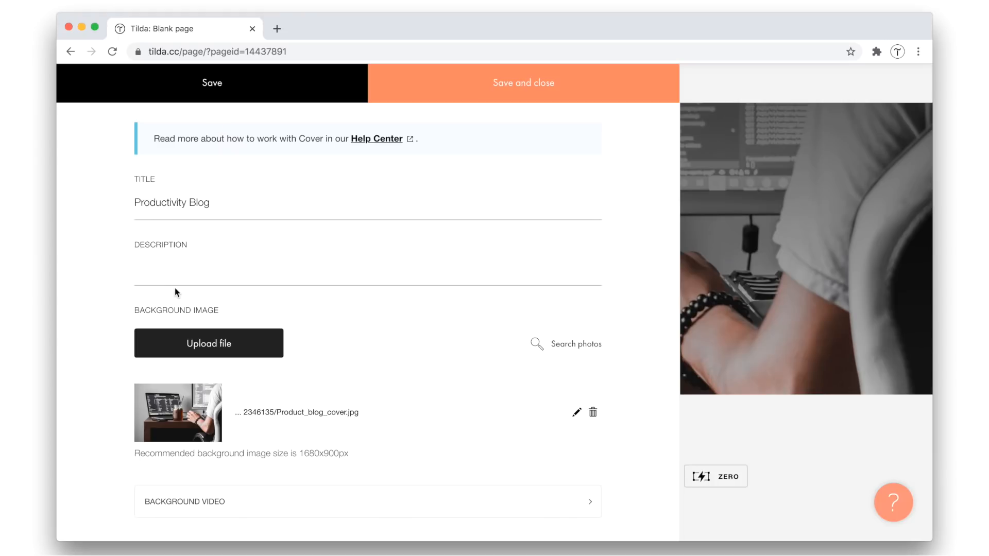
left_click(174, 275)
key("super+Tab")
key("super+Tab")
key("super+Tab")
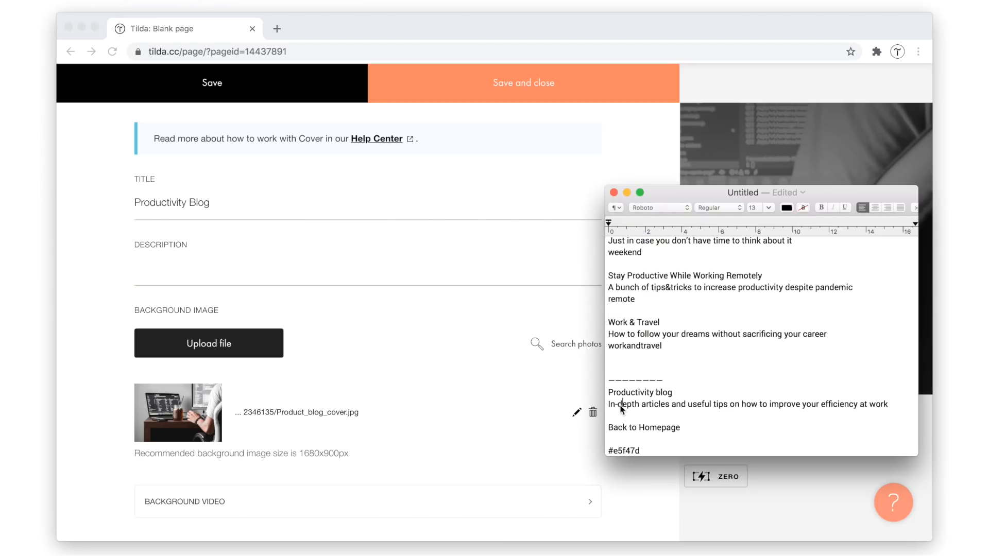
triple_click(623, 407)
key("super+c")
key("super+Tab")
key("super+v")
left_click(562, 92)
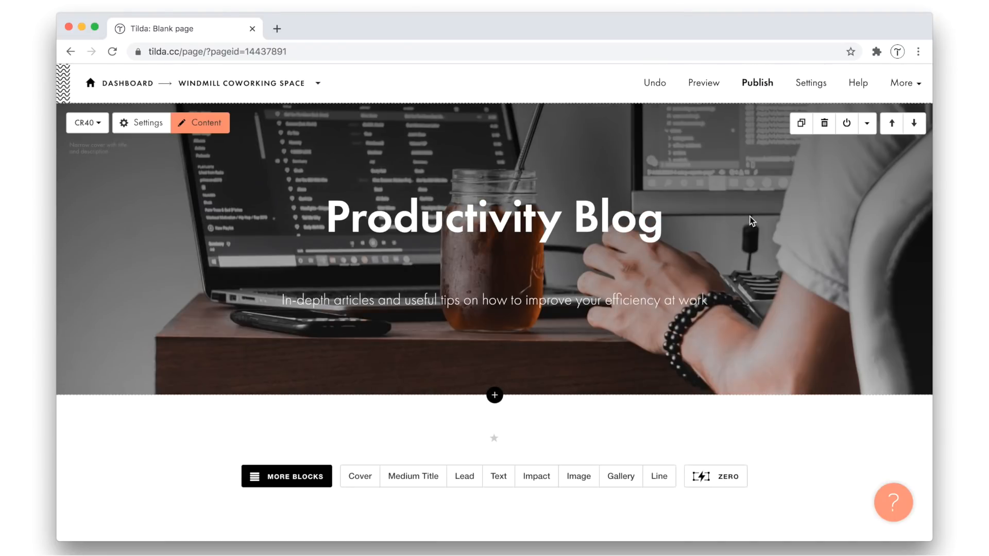
Insert the IX02 grid for blog or portfolio block from the Index category below the cover
left_click(495, 395)
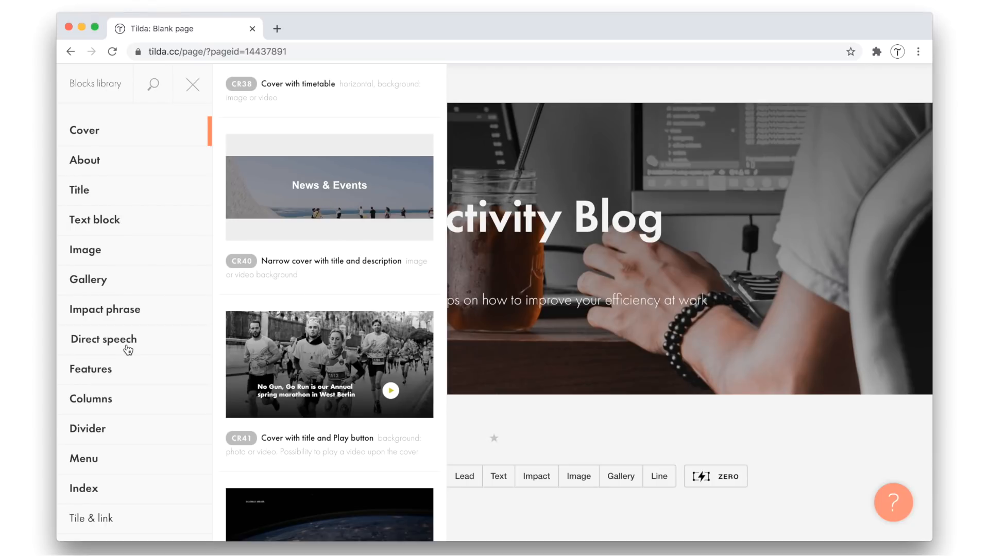
scroll(129, 347, "down", 5)
left_click(89, 230)
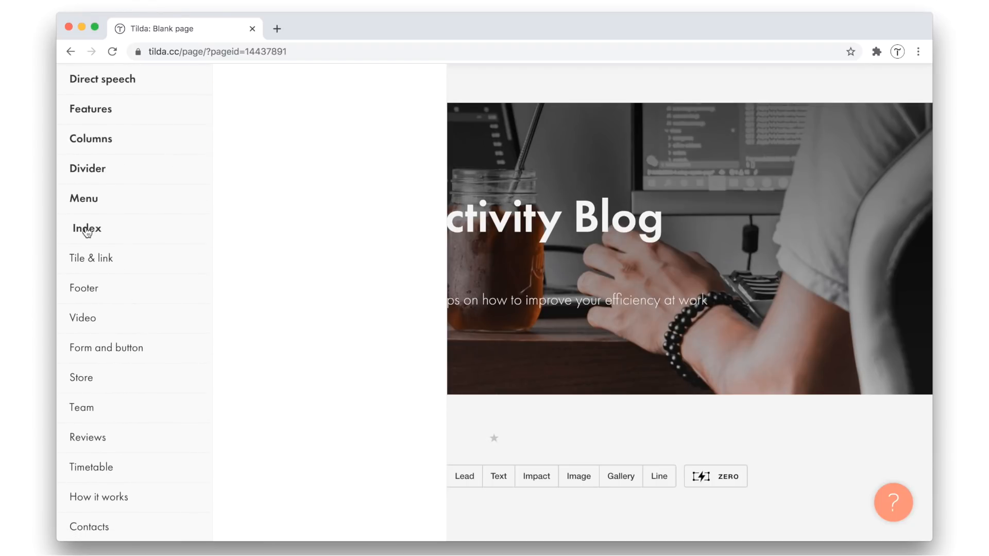
scroll(309, 253, "down", 3)
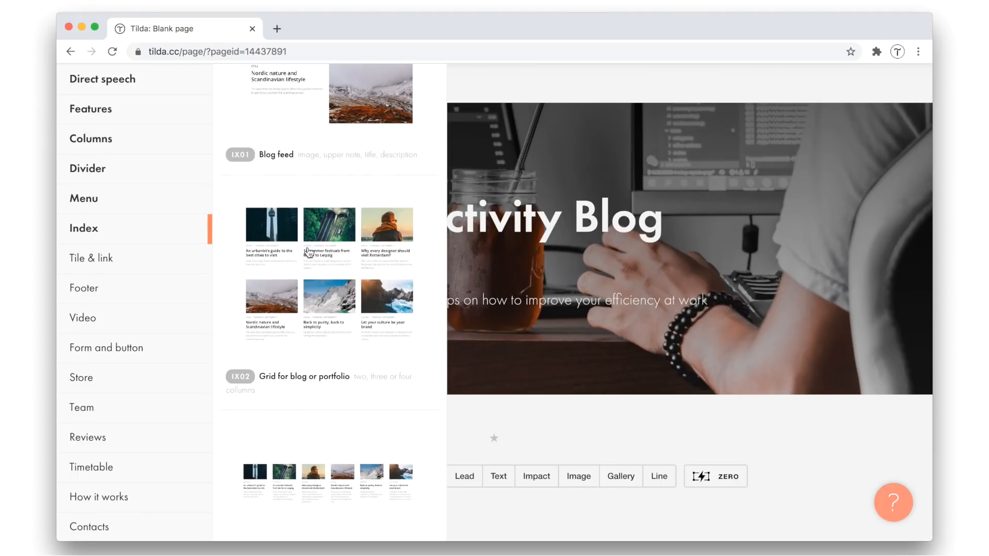
left_click(325, 302)
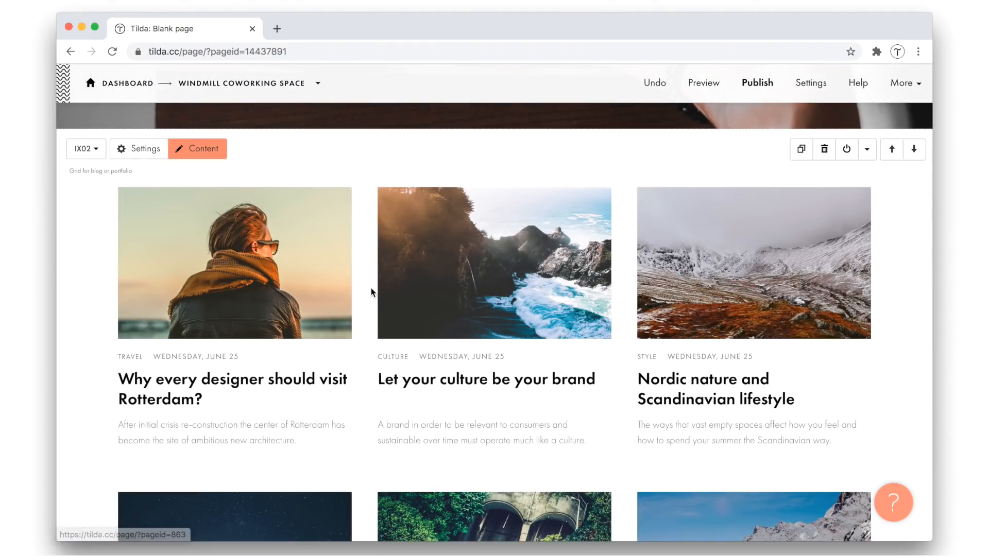
Show the eight article pages from Work & Travel through 7 Productivity Tips in the grid block, and save its content
scroll(372, 291, "down", 1)
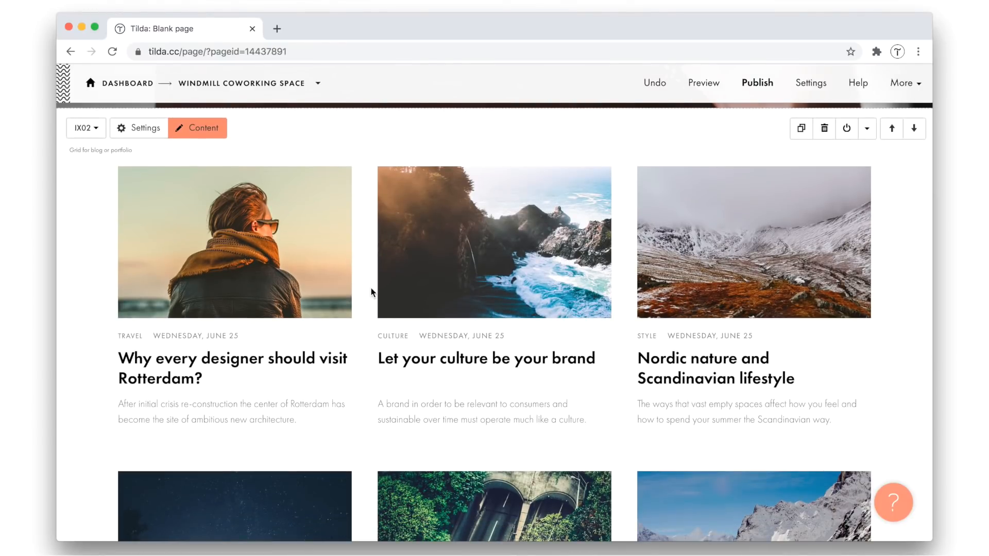
left_click(217, 130)
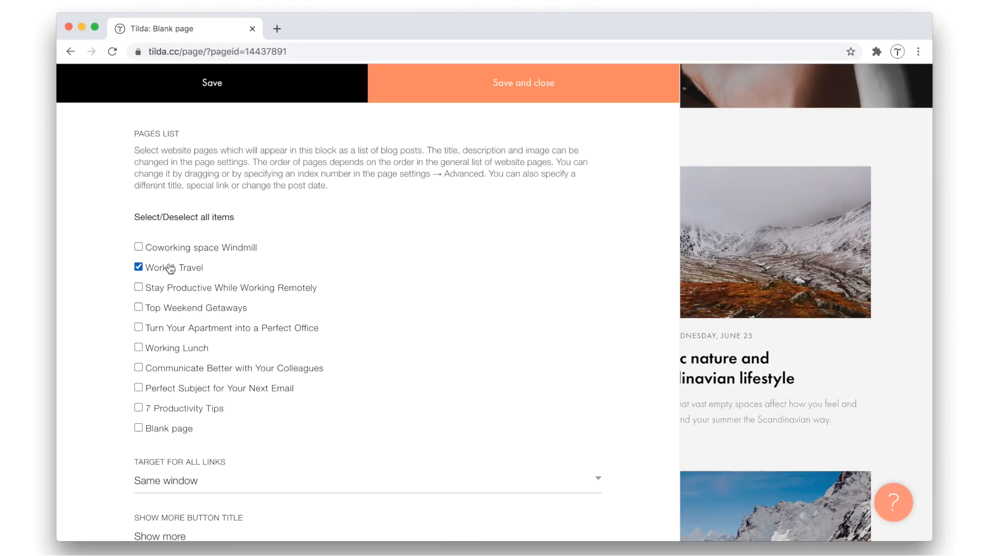
left_click(157, 330)
left_click(157, 391)
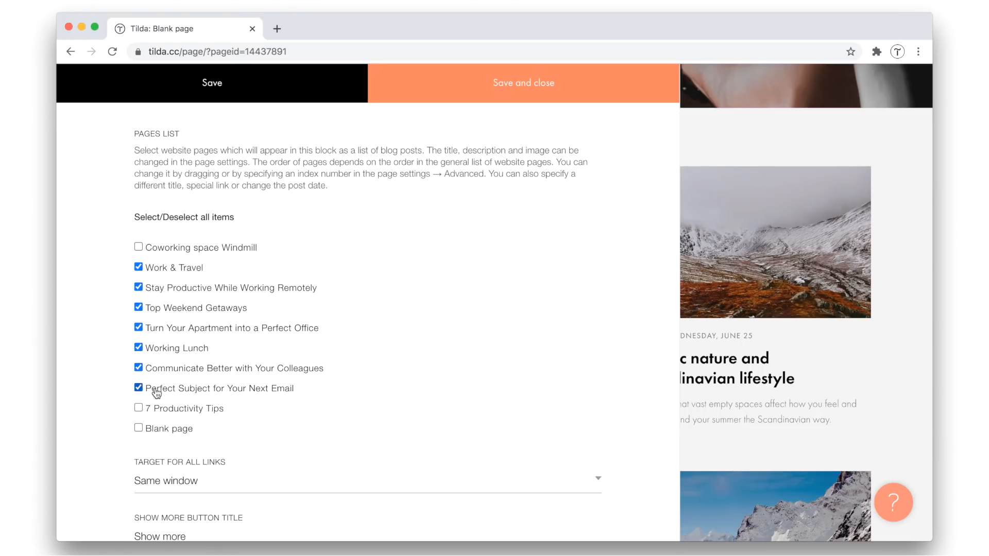
scroll(440, 376, "down", 3)
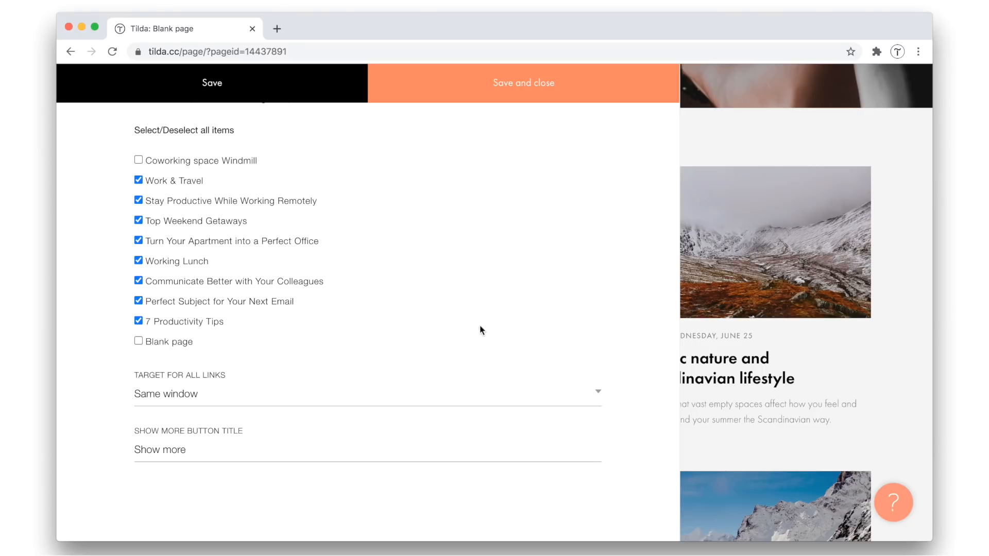
left_click(507, 84)
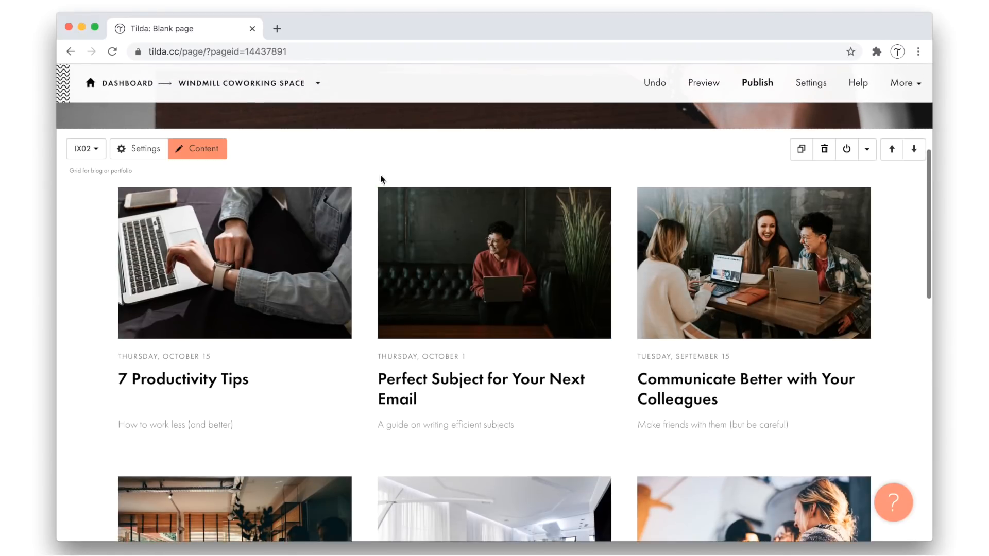
Hide the dates on the article grid's cards and save the block settings
scroll(363, 229, "down", 3)
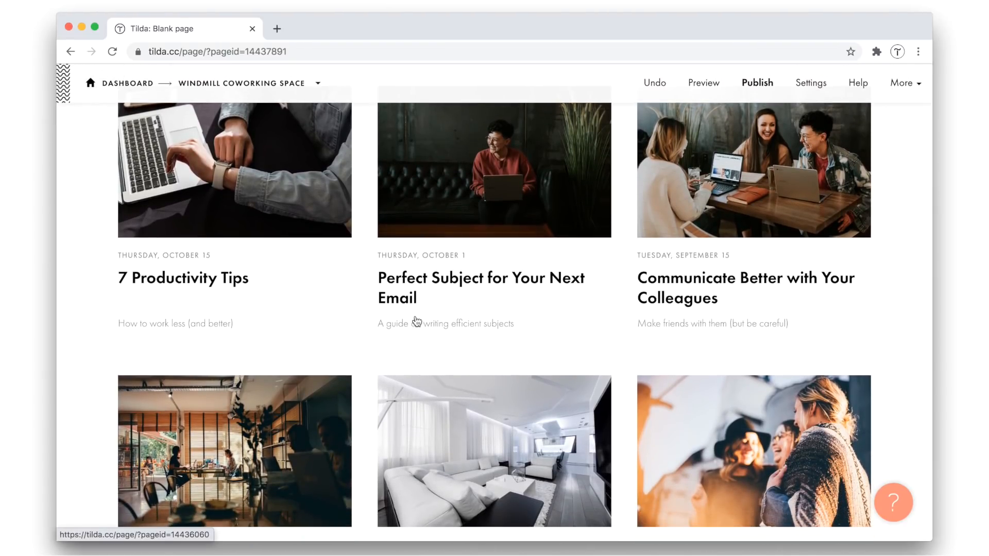
scroll(359, 303, "up", 3)
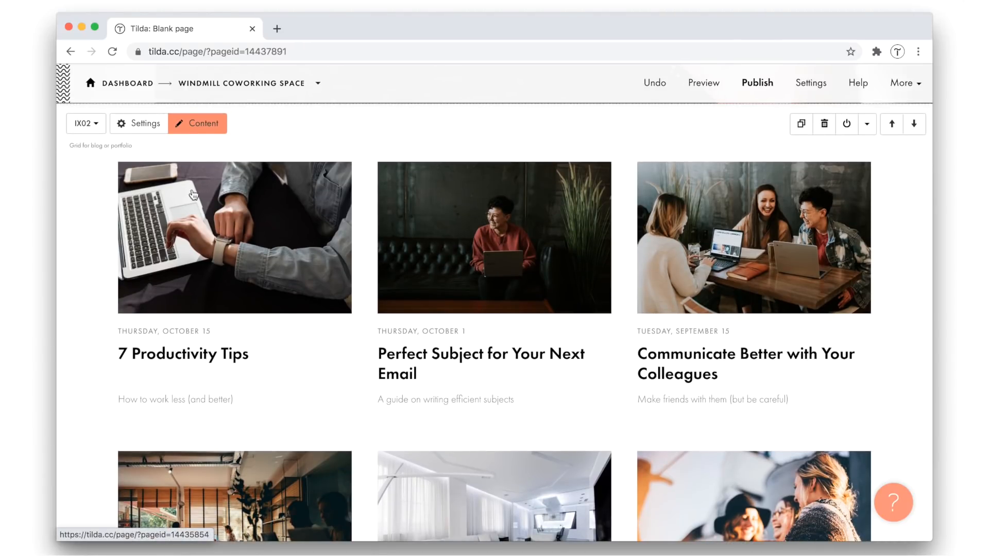
left_click(128, 129)
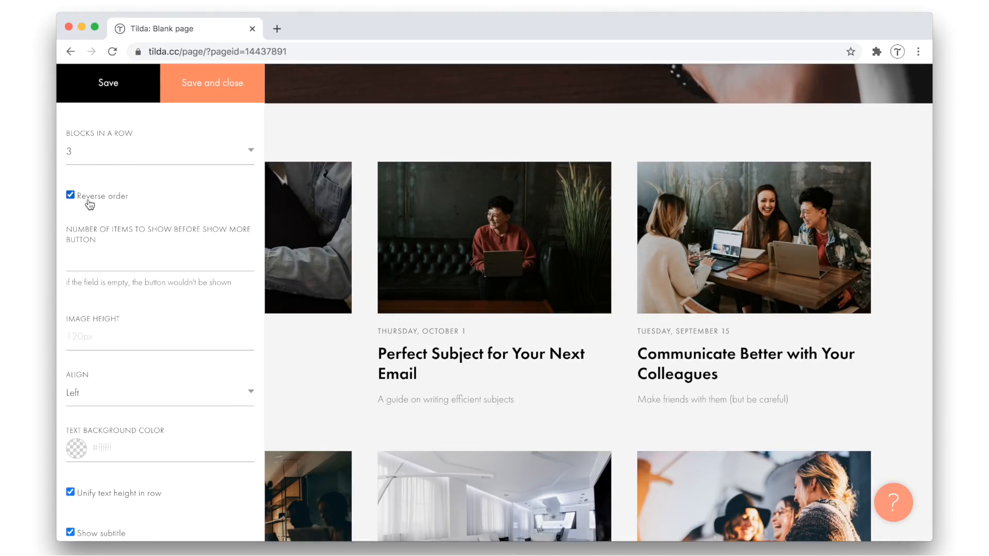
scroll(94, 296, "down", 5)
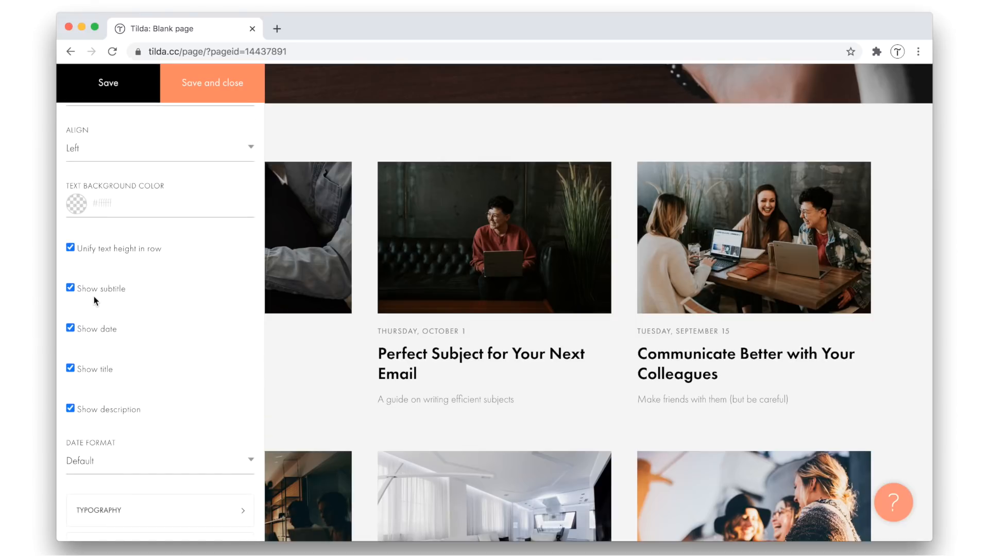
left_click(222, 85)
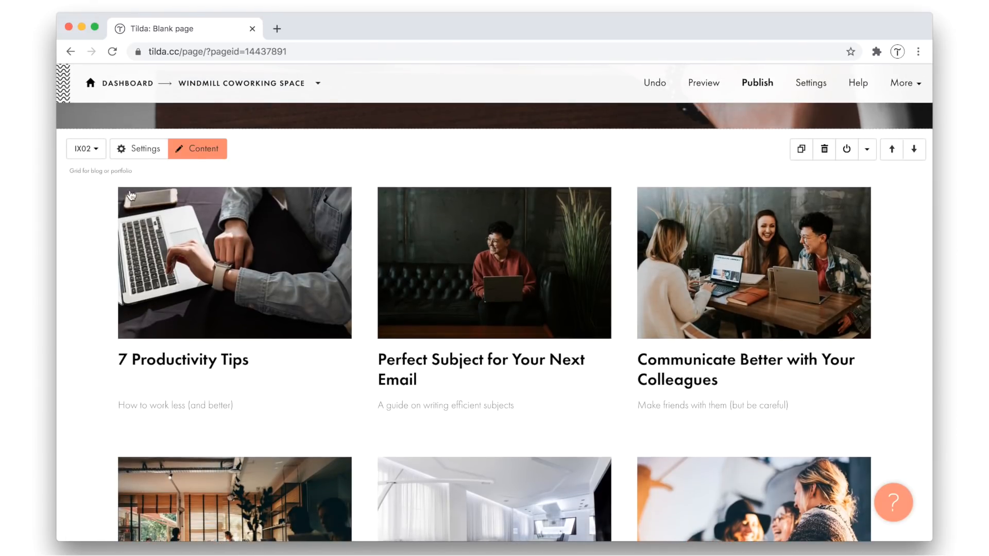
left_click(138, 148)
scroll(141, 328, "down", 8)
scroll(142, 330, "up", 3)
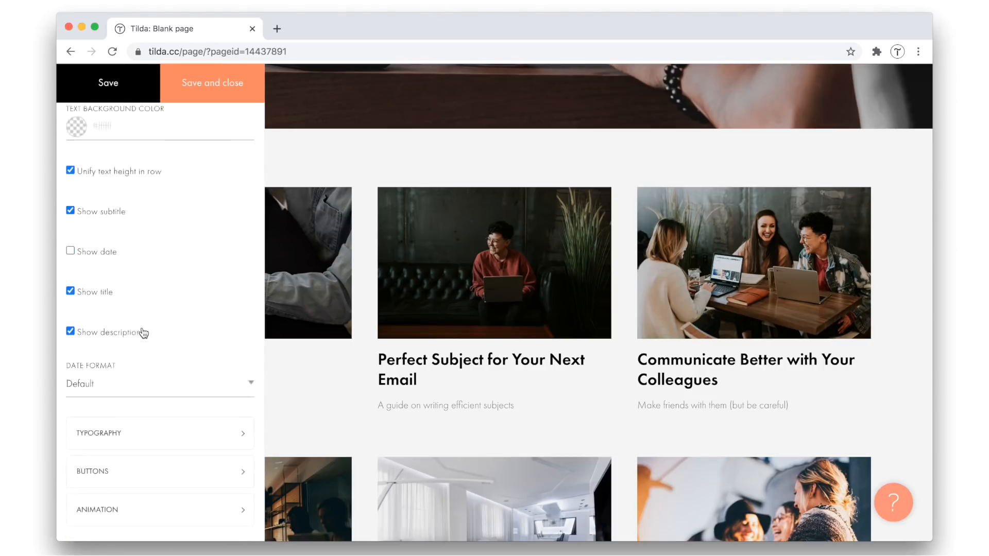
scroll(143, 332, "up", 1)
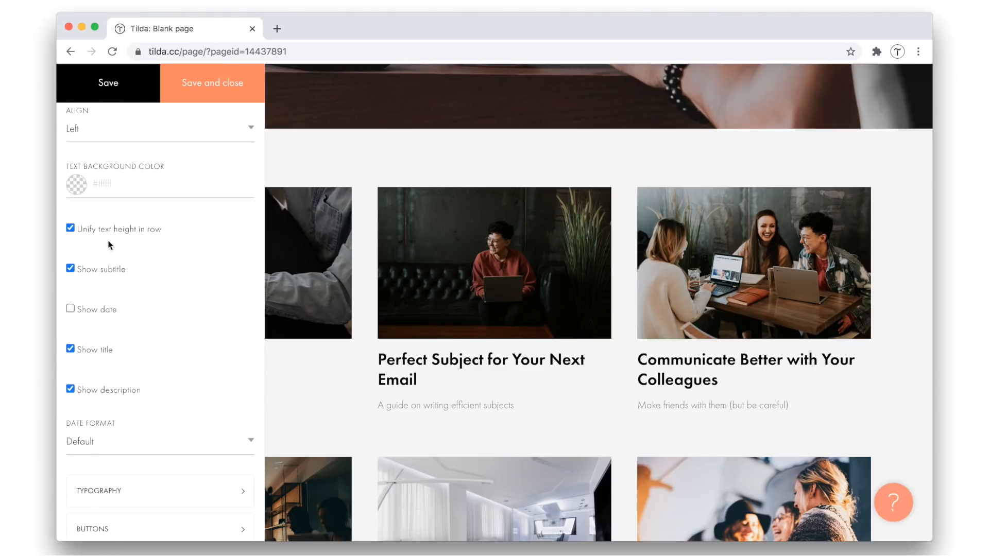
left_click(261, 92)
Set the article grid to 4 blocks in a row and save the block settings
scroll(363, 186, "down", 1)
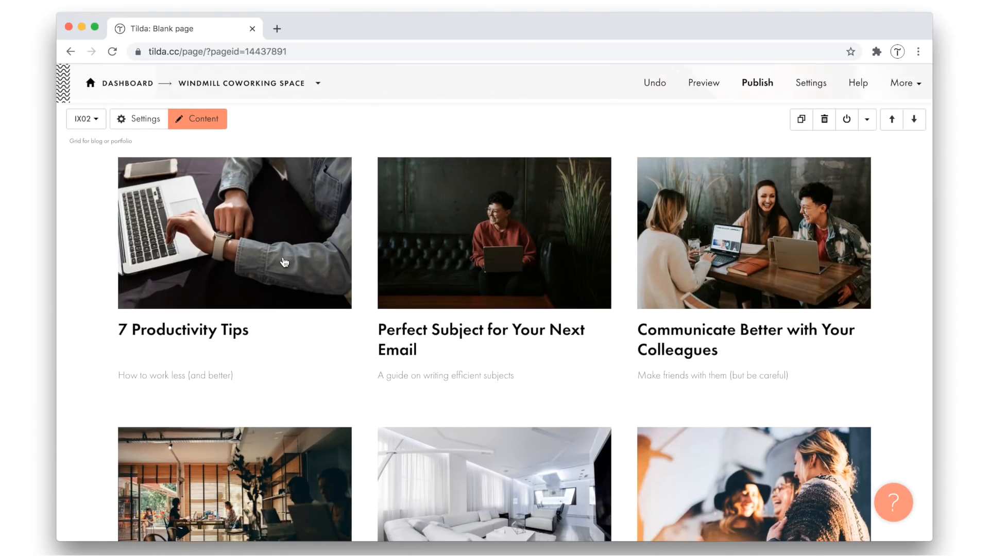
left_click(140, 119)
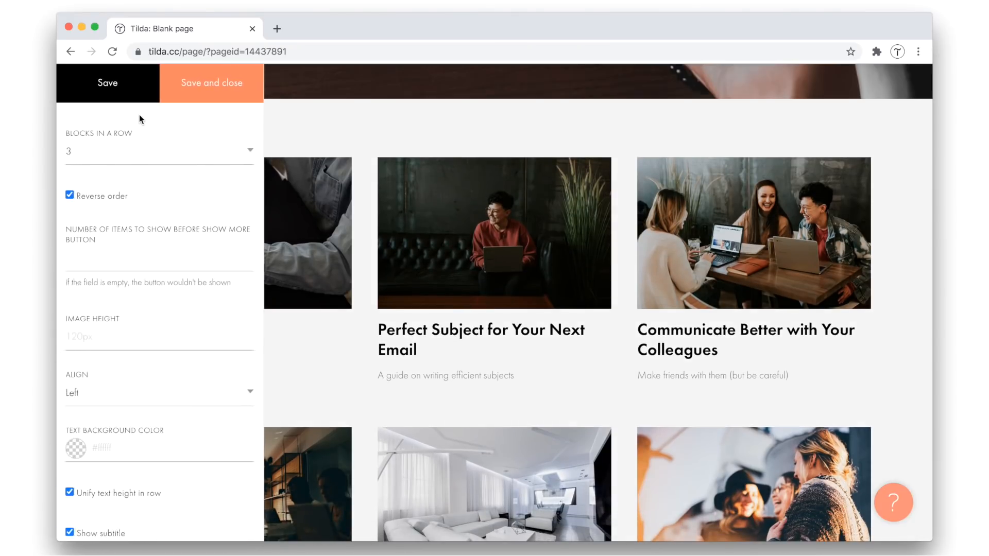
scroll(129, 129, "down", 5)
scroll(126, 132, "up", 5)
left_click(112, 151)
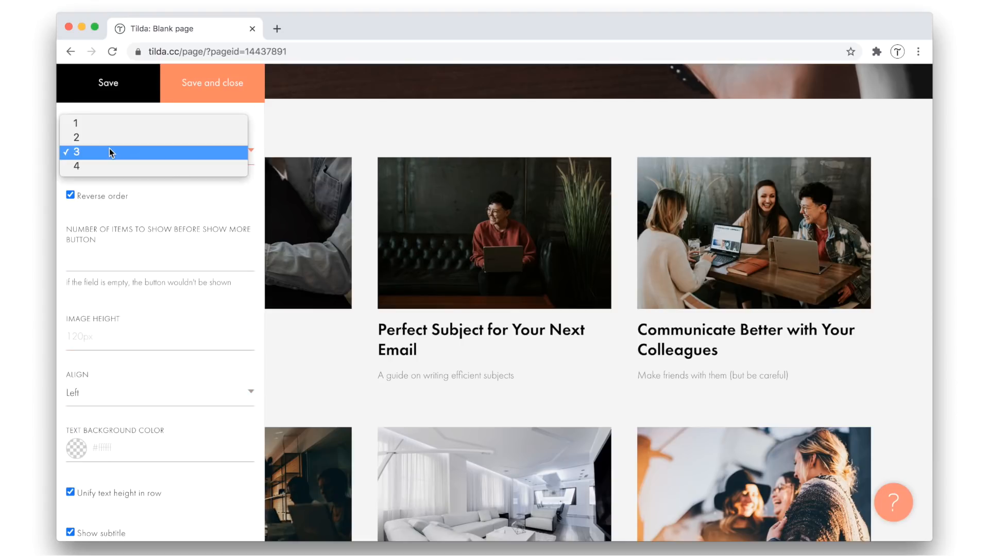
left_click(103, 167)
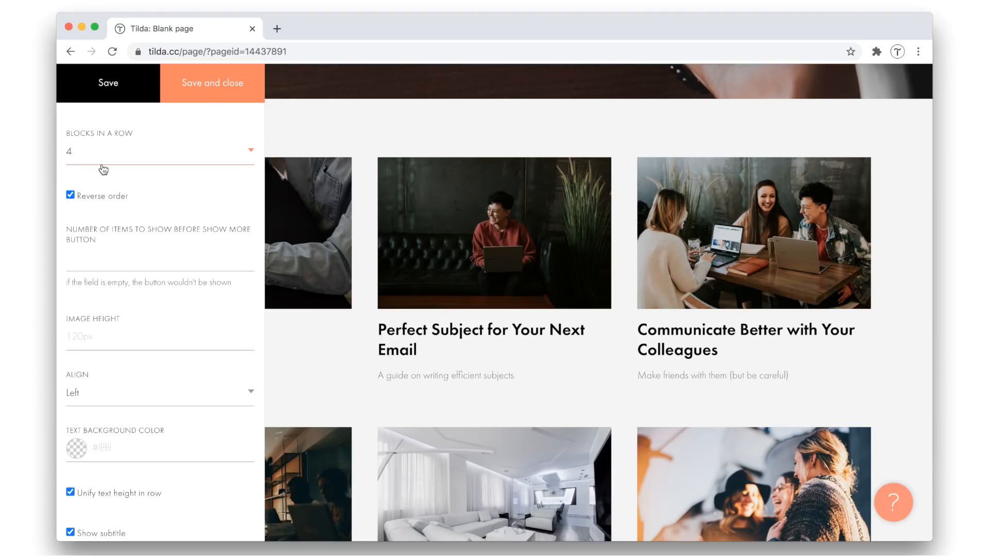
left_click(202, 90)
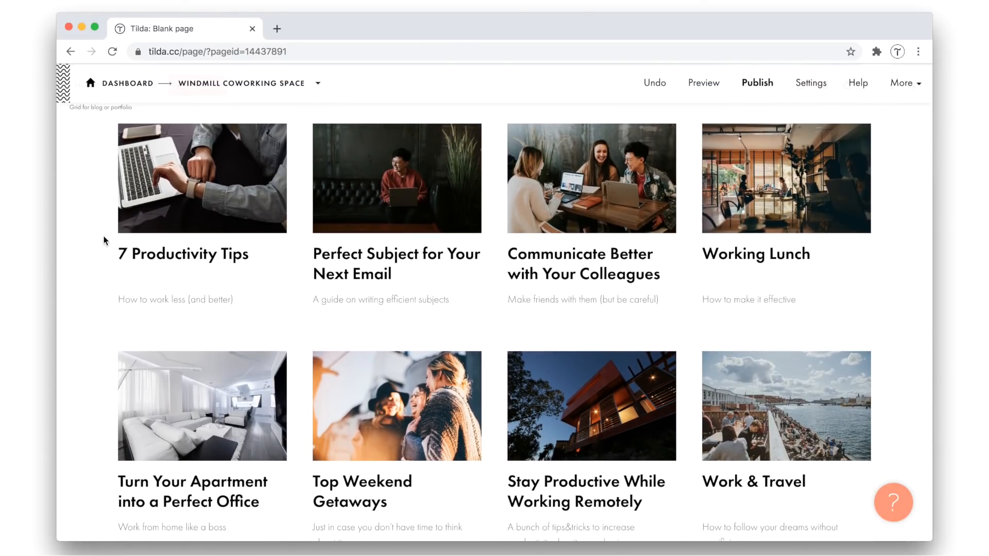
Publish the blog page with productivity_blog as its page address
scroll(102, 437, "down", 4)
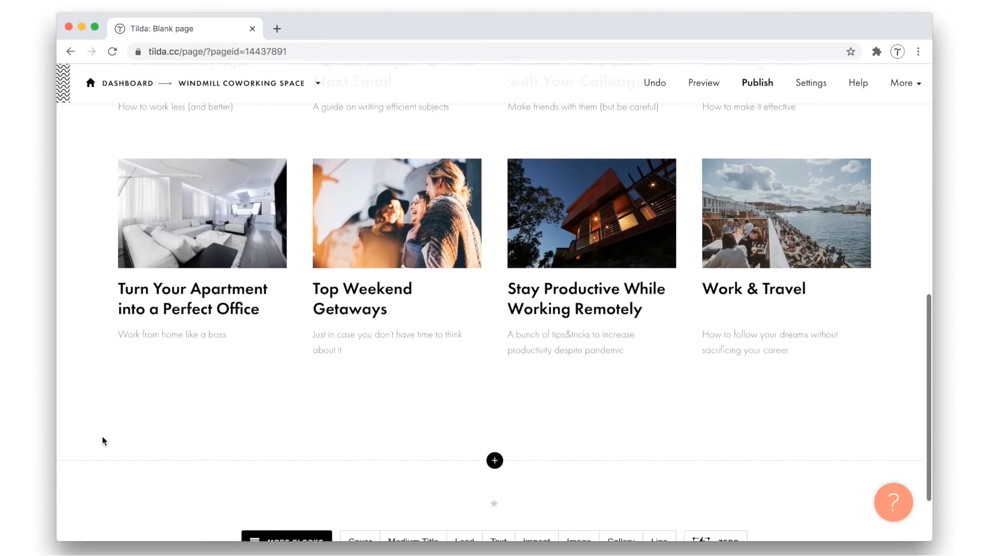
scroll(102, 437, "up", 5)
scroll(102, 437, "up", 5)
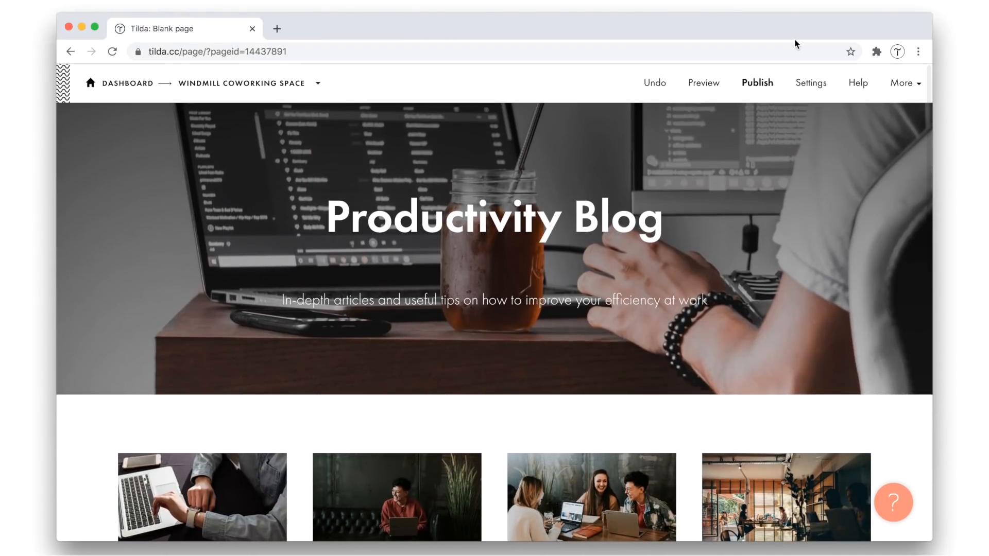
left_click(755, 89)
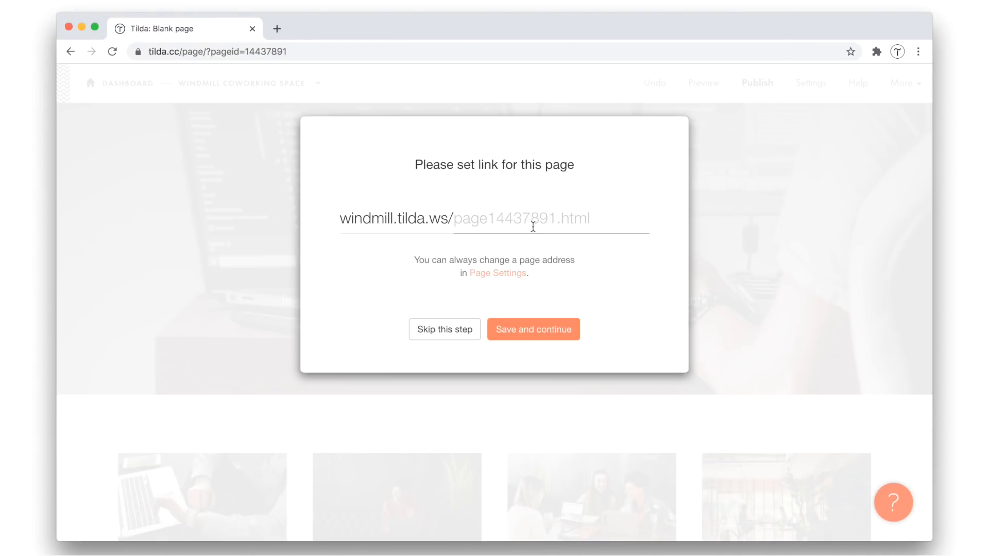
type("product")
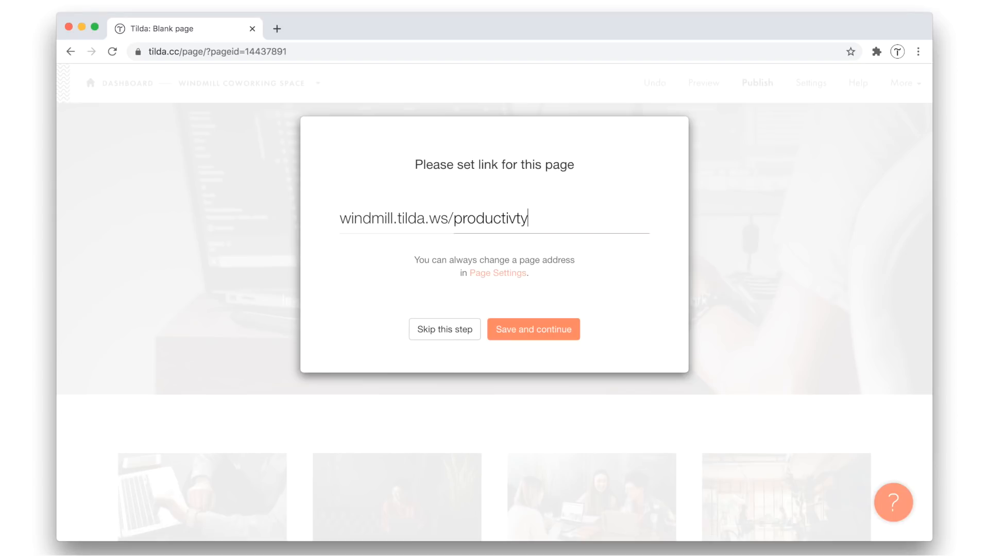
type("ivity_blog")
left_click(570, 328)
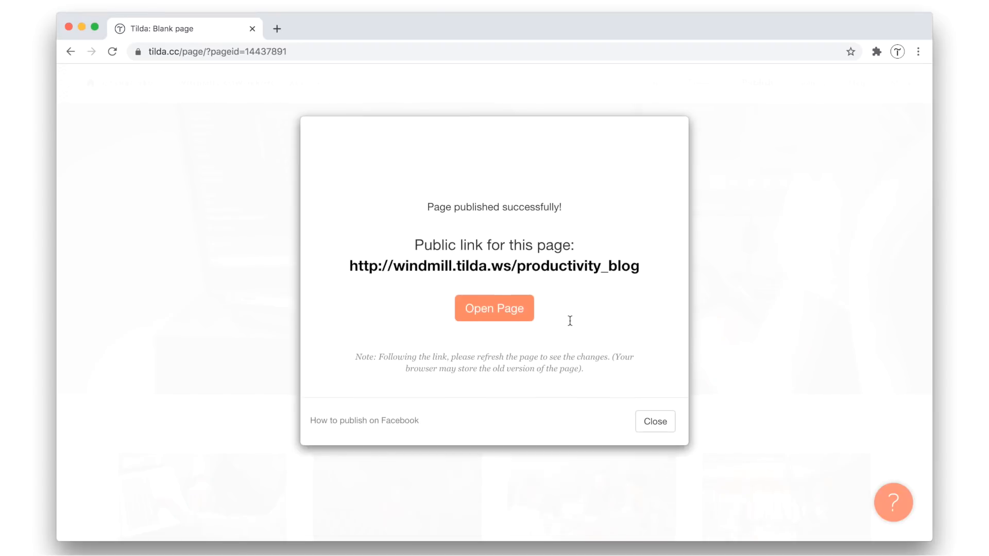
Open the published blog page, check that the 7 Productivity Tips card leads to its article, and return to the editor
left_click(521, 283)
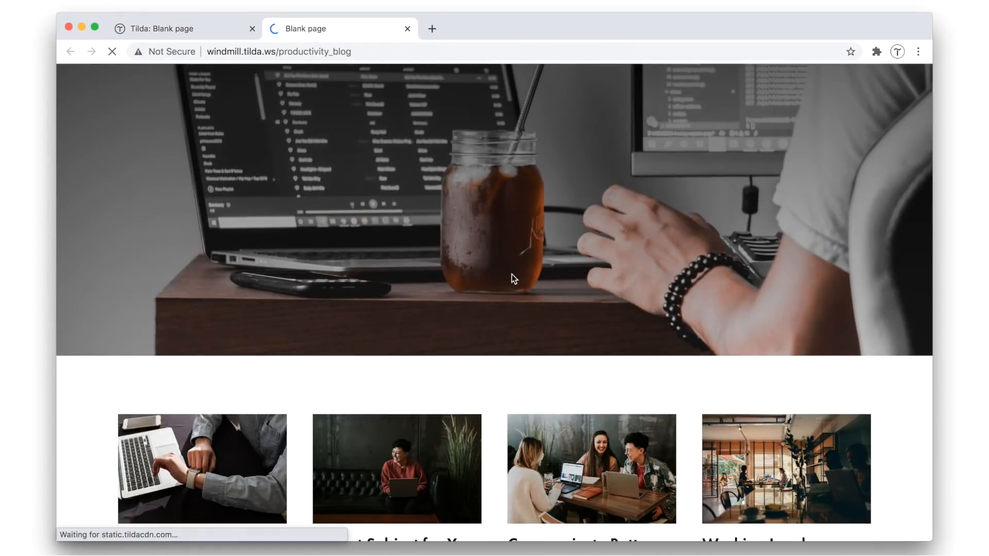
scroll(500, 392, "down", 5)
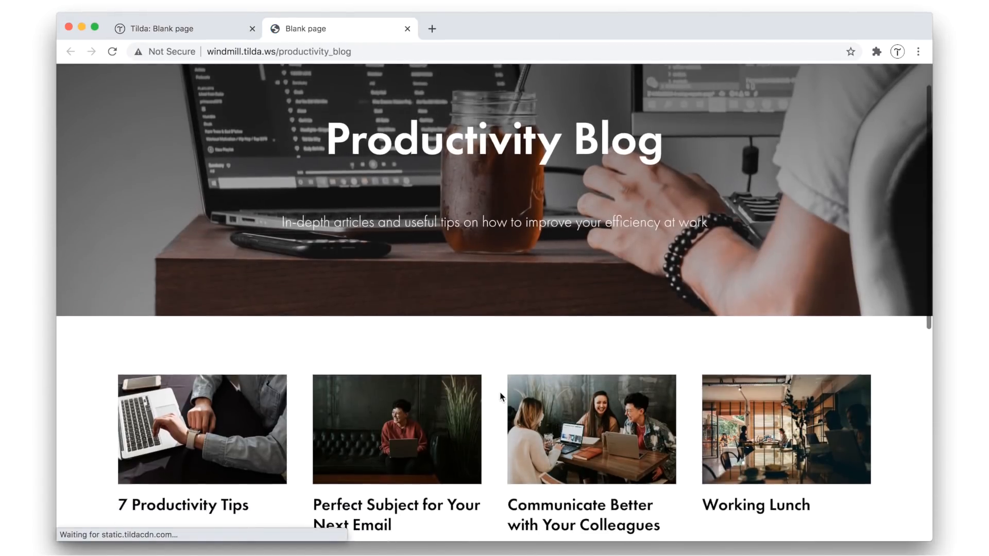
scroll(499, 391, "down", 5)
left_click(227, 246)
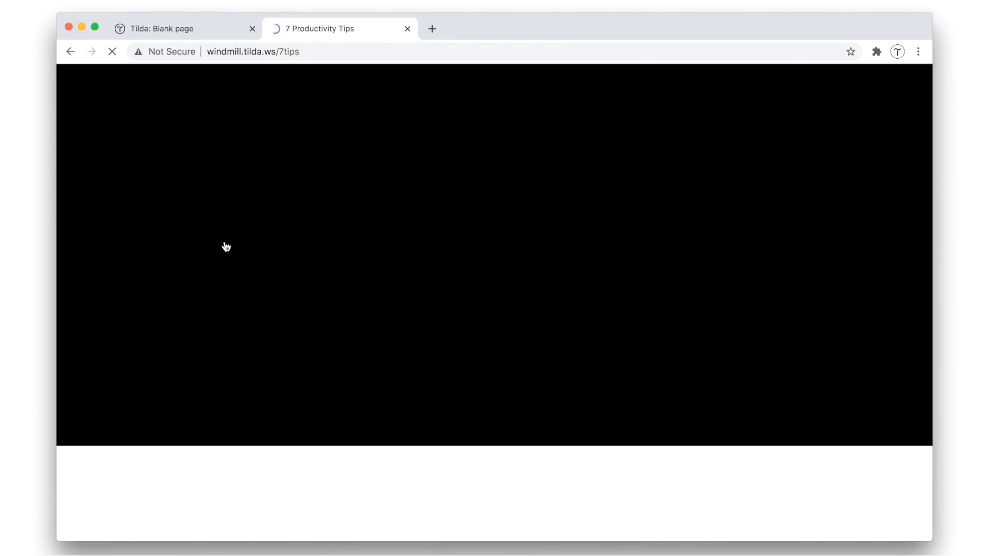
left_click(407, 29)
left_click(662, 390)
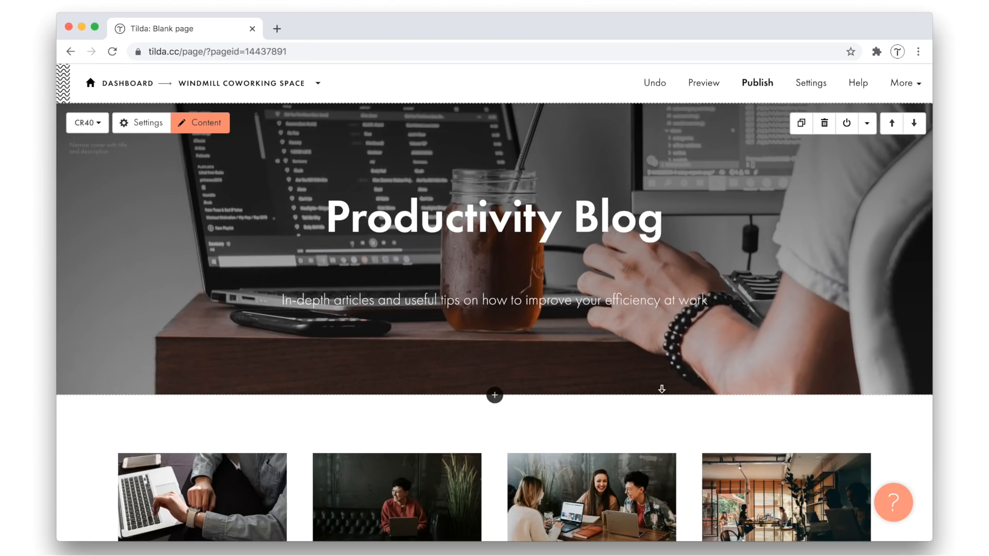
Change the Blank page's title to "Productivity Blog" in its page settings within the Windmill Coworking Space project, and save
left_click(222, 83)
scroll(465, 280, "down", 8)
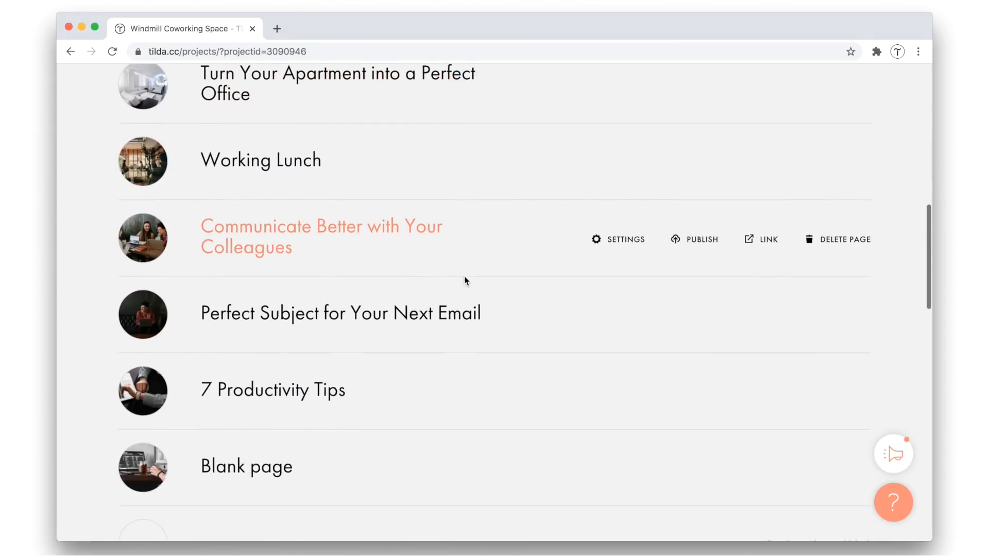
scroll(464, 280, "up", 1)
left_click(620, 488)
triple_click(360, 247)
type("Pro")
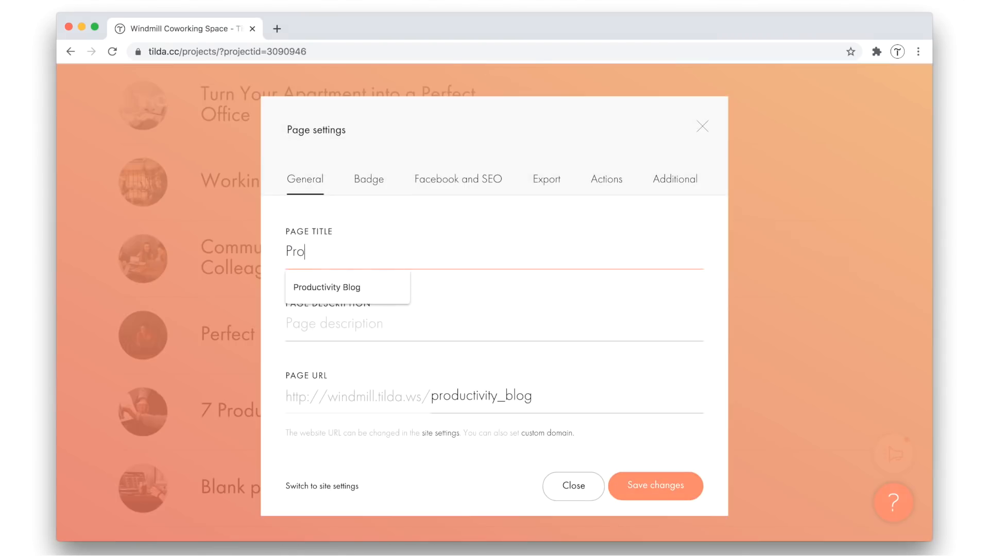
type("duc")
left_click(326, 287)
left_click(644, 487)
Open the Coworking space Windmill home page for editing and delete the "Let your business thrive and make connections for the future" cover
scroll(515, 320, "up", 10)
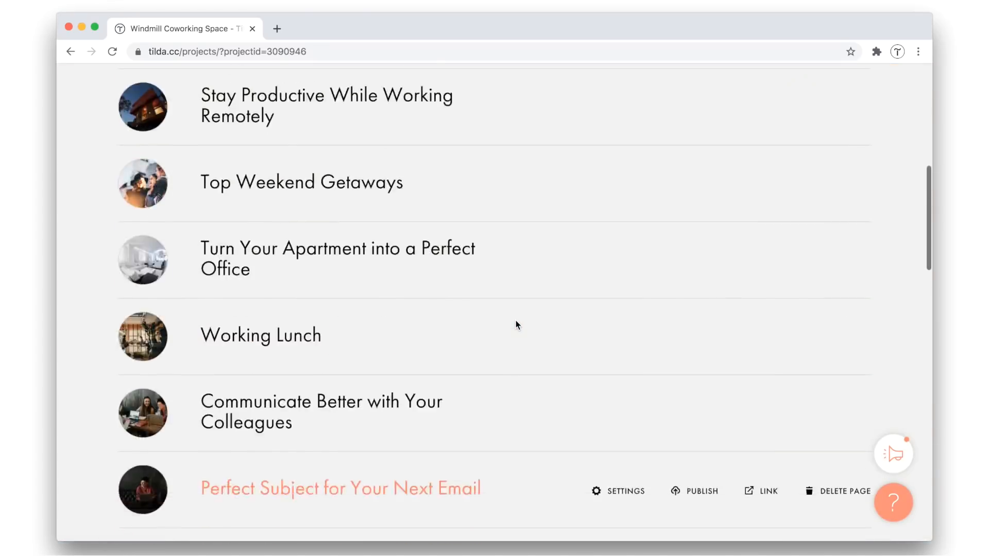
scroll(515, 320, "up", 3)
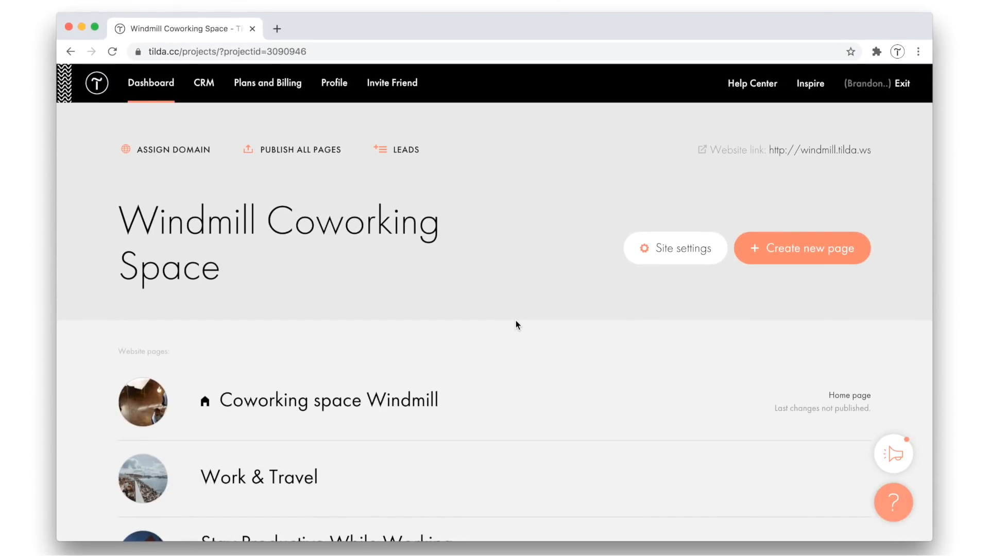
scroll(515, 321, "down", 2)
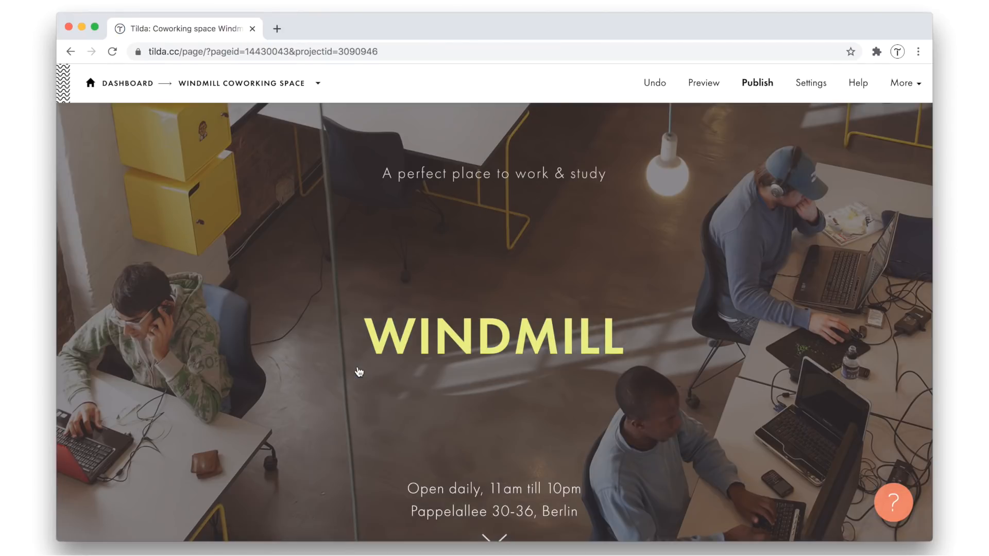
scroll(191, 378, "down", 12)
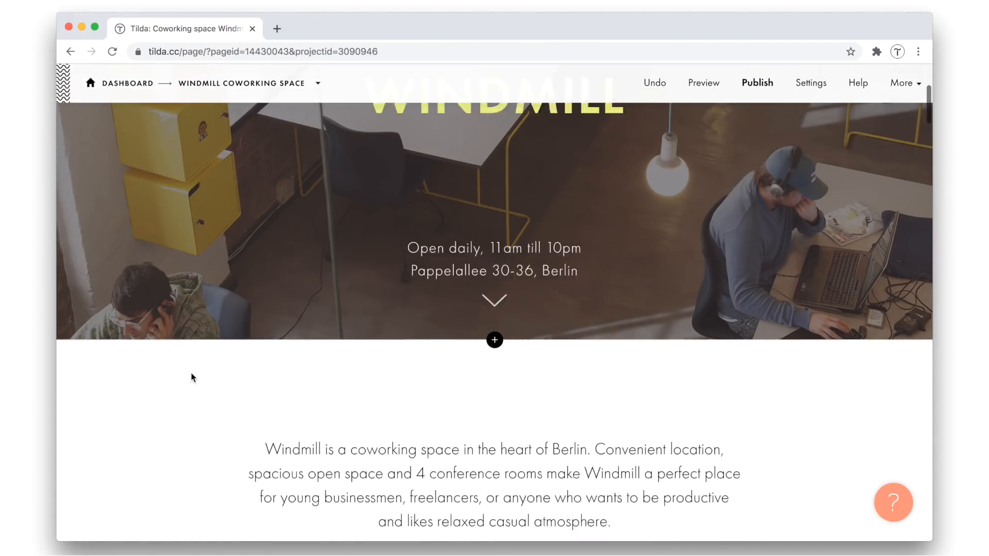
scroll(192, 378, "down", 20)
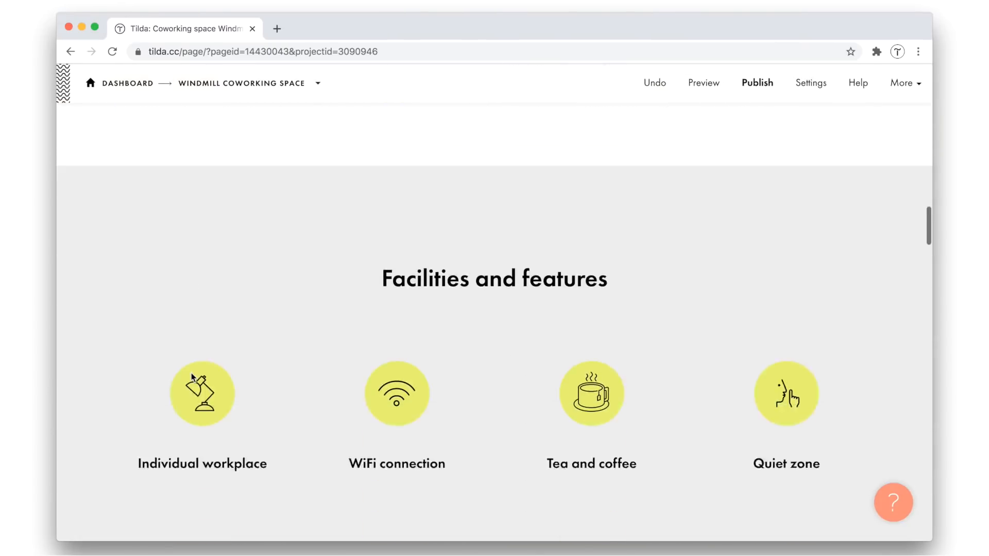
scroll(191, 378, "down", 8)
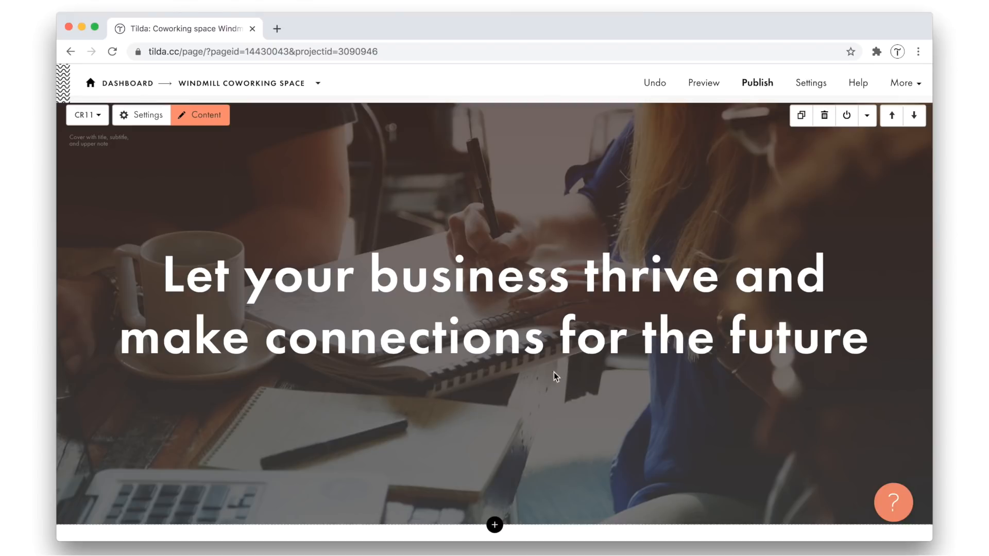
left_click(830, 123)
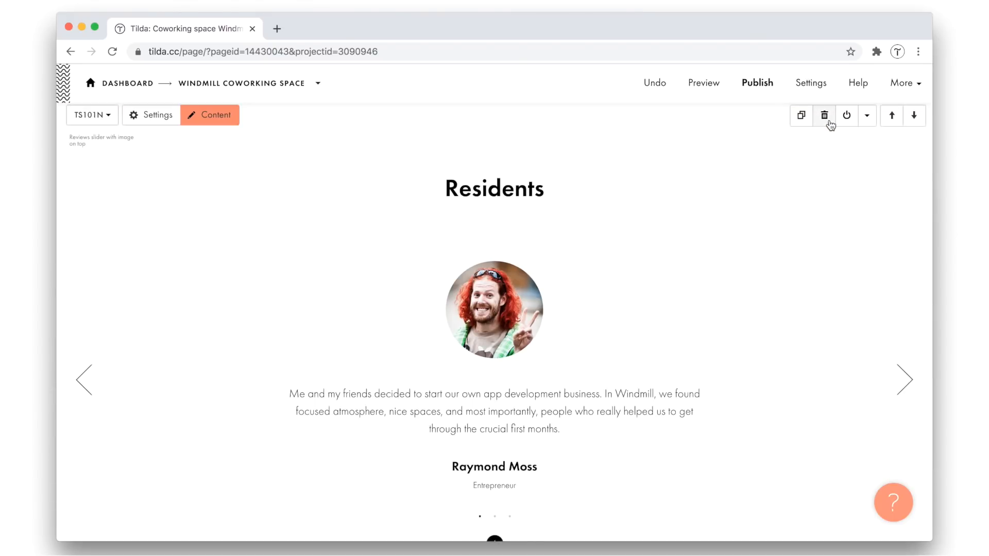
Add an IX02 grid above Residents showing the 7 Productivity Tips, Perfect Subject for Your Next Email and Communicate Better with Your Colleagues pages
scroll(713, 286, "up", 4)
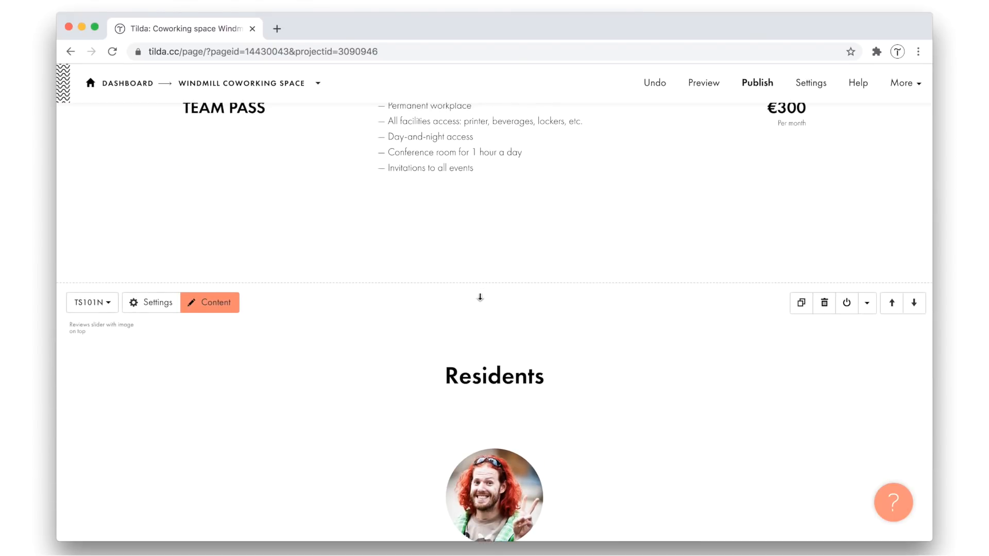
left_click(495, 283)
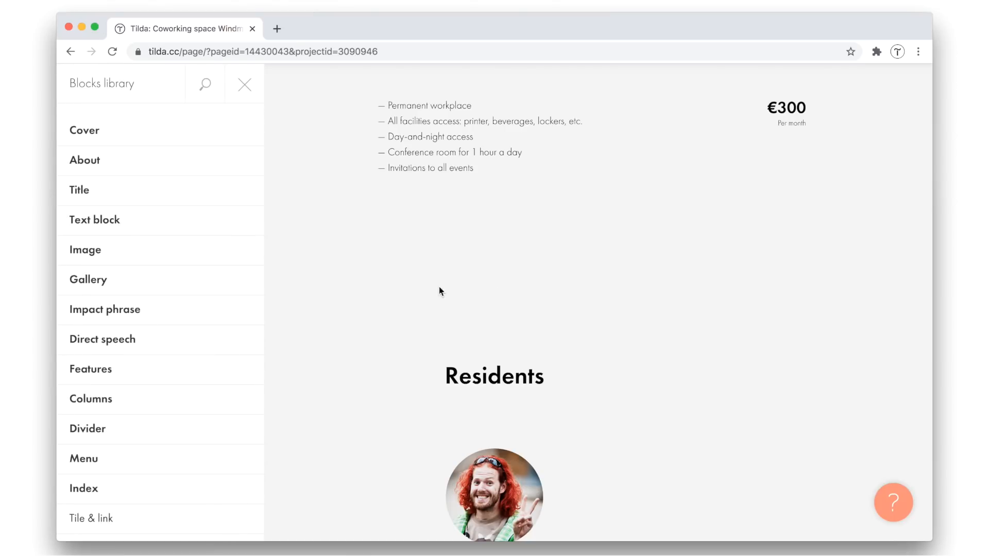
left_click(98, 491)
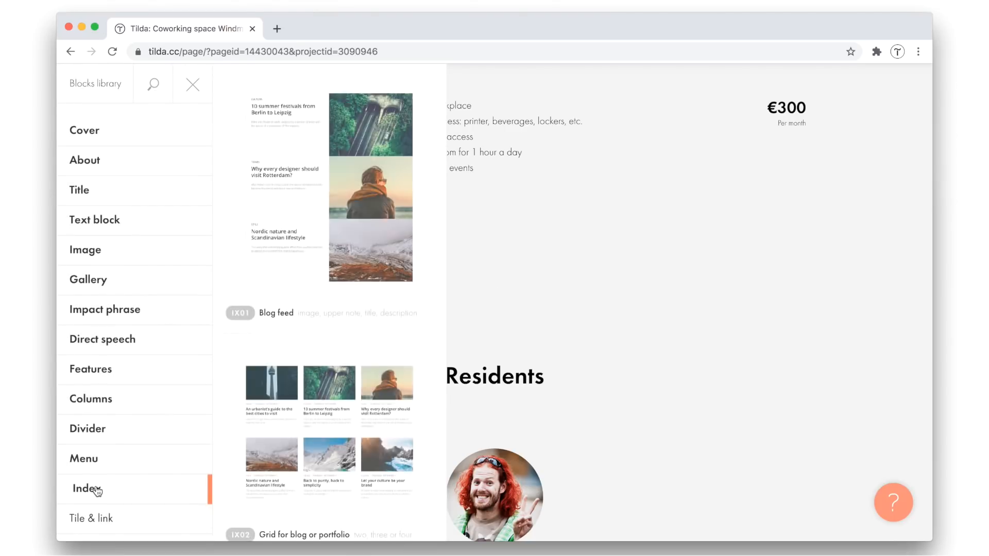
left_click(304, 421)
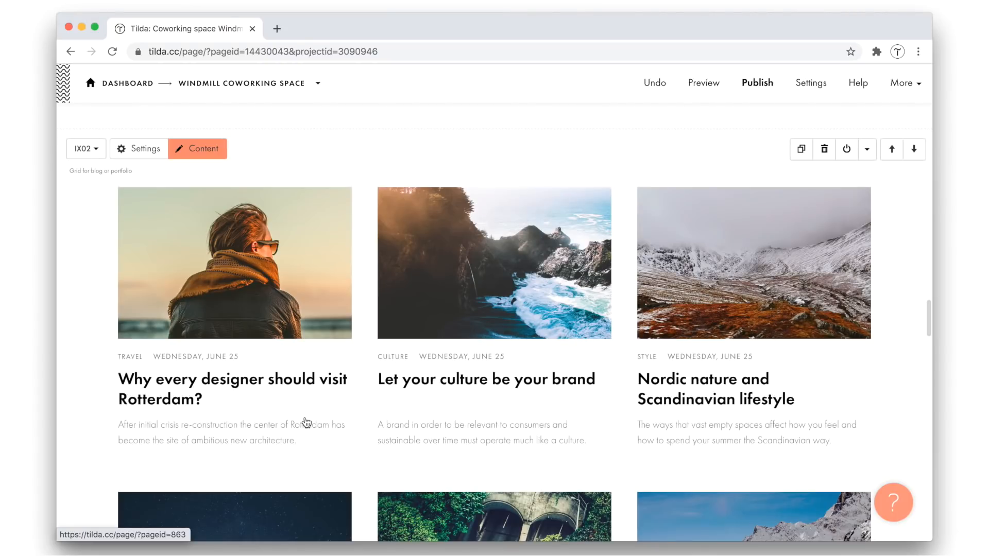
left_click(211, 154)
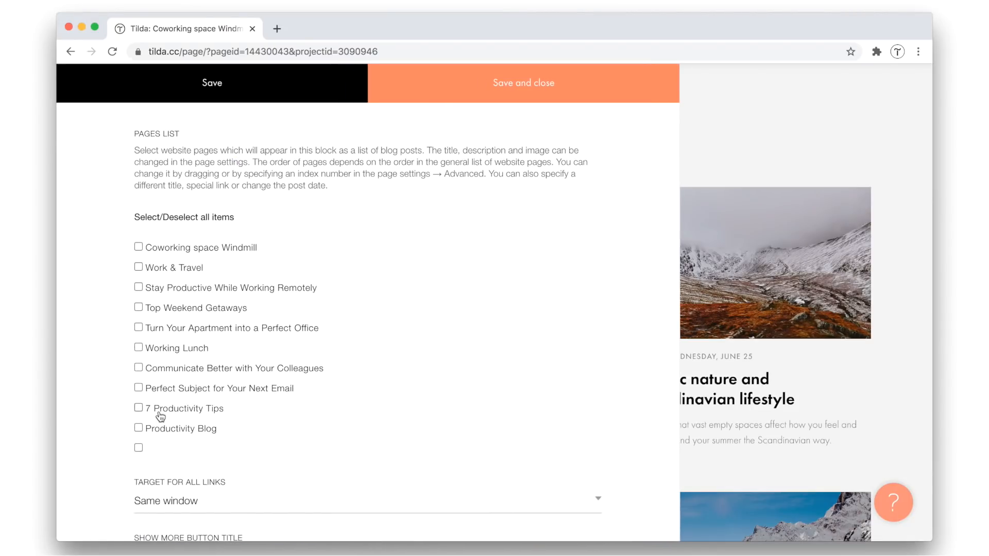
left_click(474, 101)
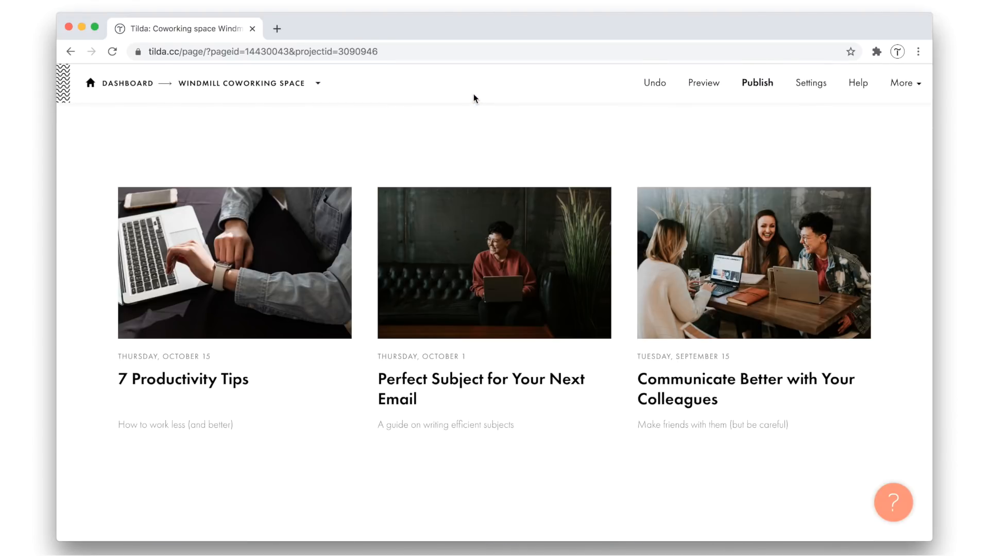
Add a BF101 Single button block directly below the article grid
scroll(628, 167, "down", 3)
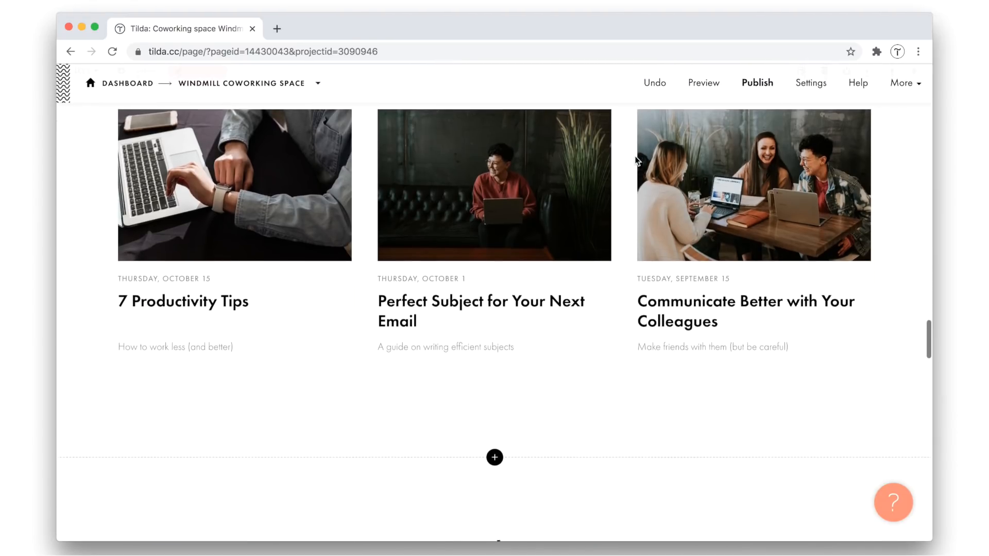
left_click(494, 445)
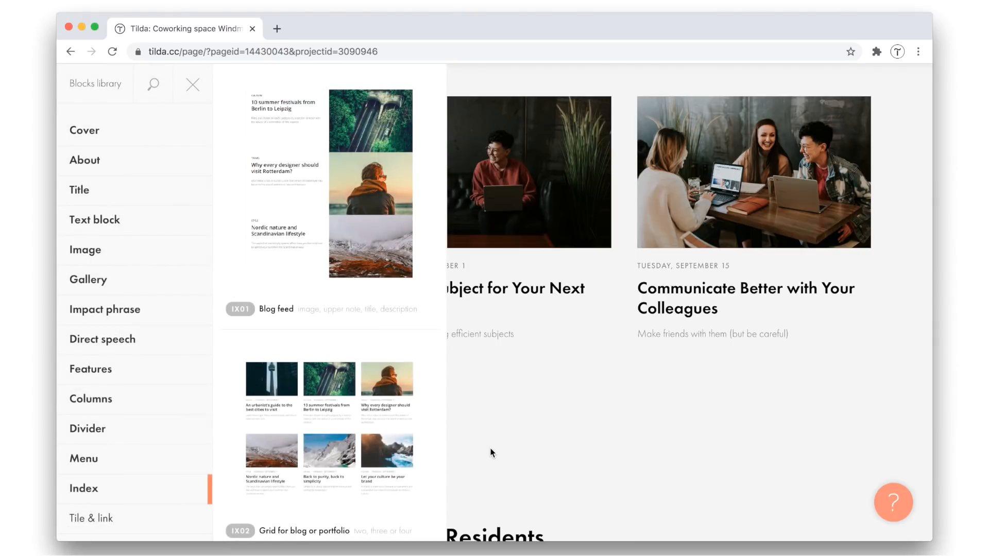
scroll(133, 435, "down", 5)
left_click(140, 346)
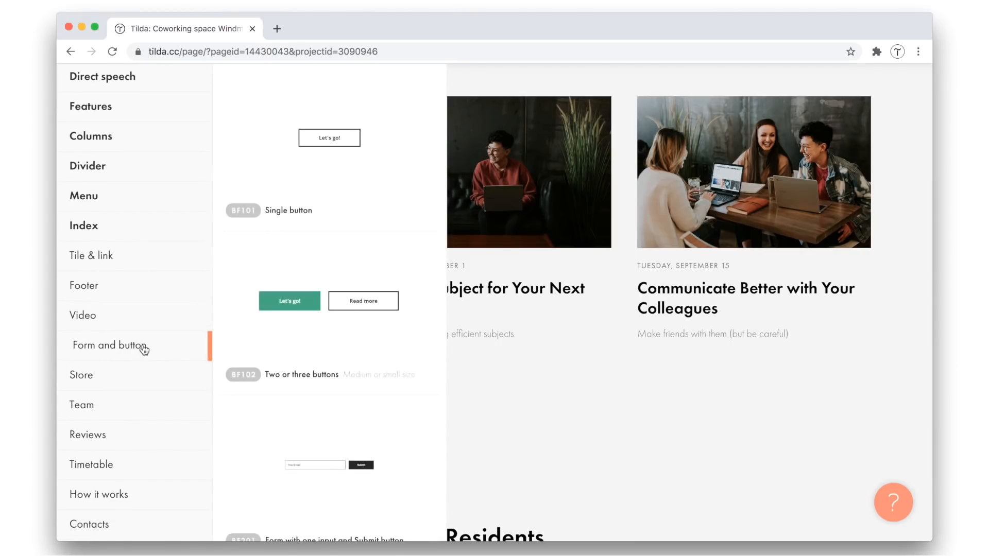
left_click(363, 159)
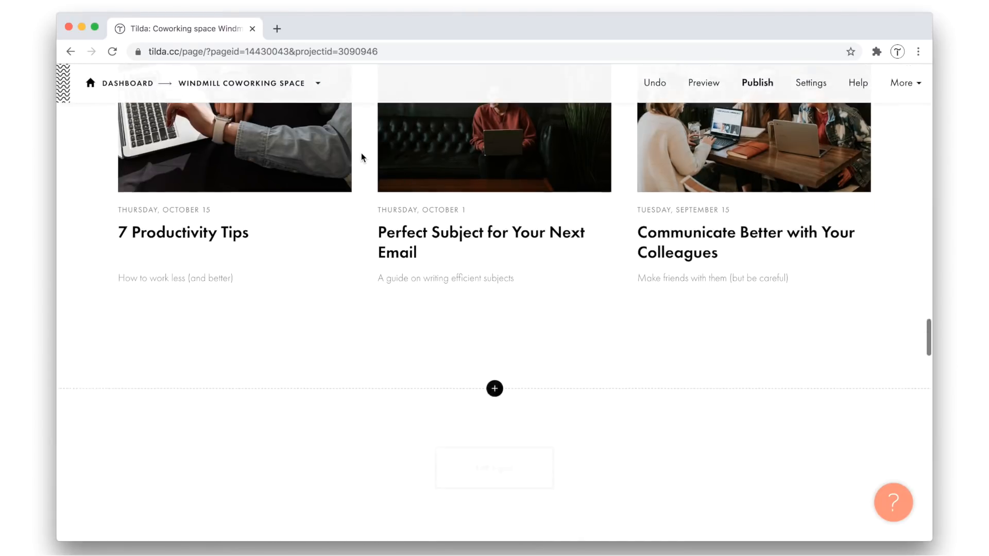
Link the new button to the Productivity Blog page (/productivity_blog), title it "Show more", and save
left_click(208, 161)
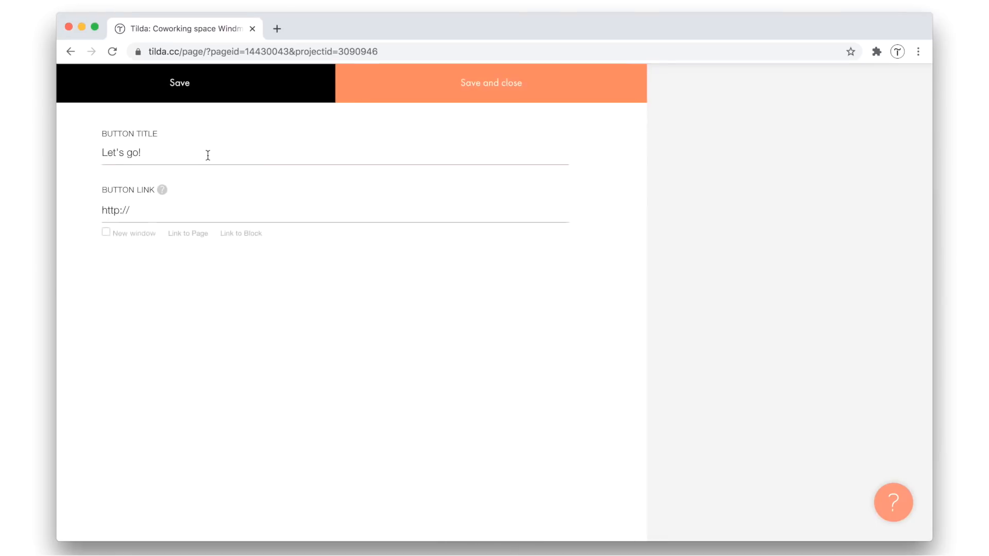
left_click(211, 233)
scroll(348, 283, "down", 5)
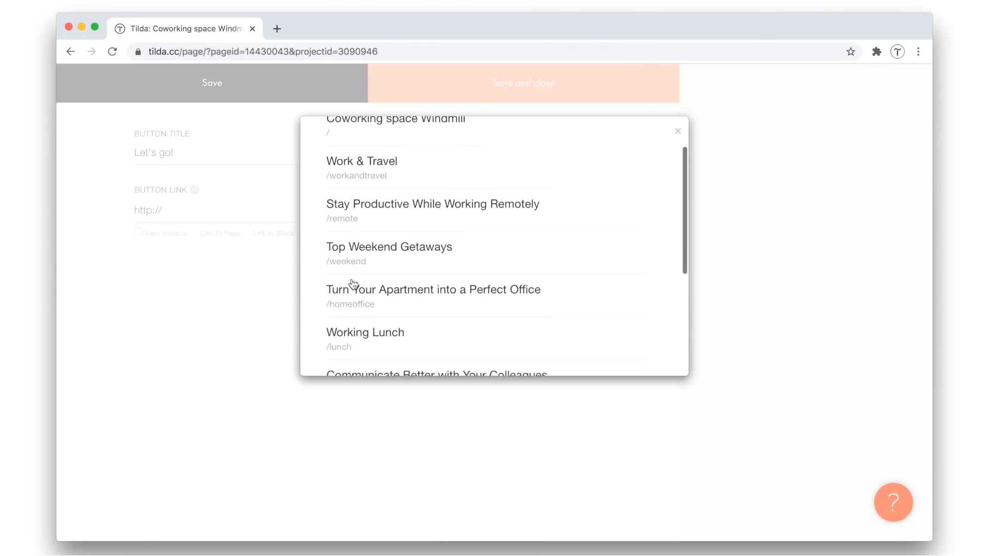
left_click(371, 342)
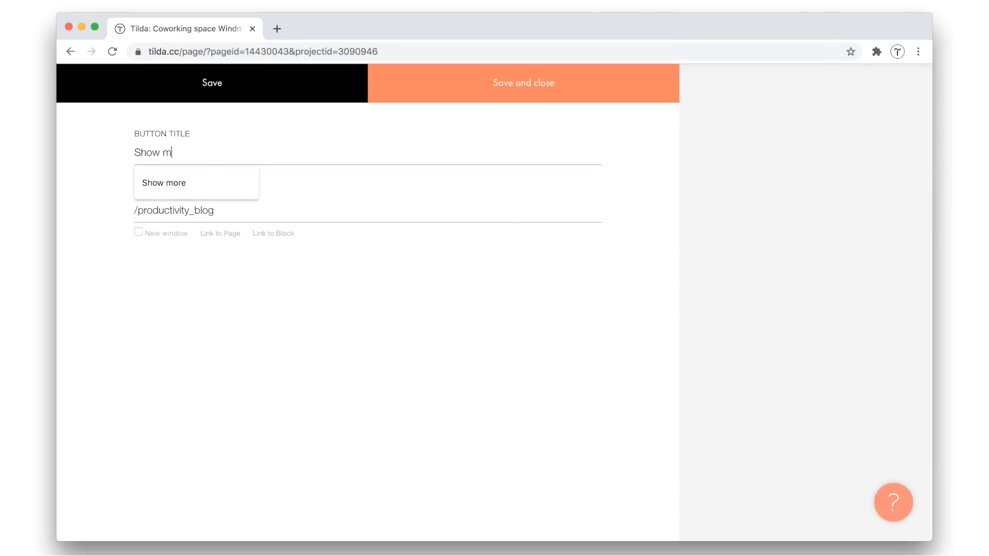
left_click(450, 85)
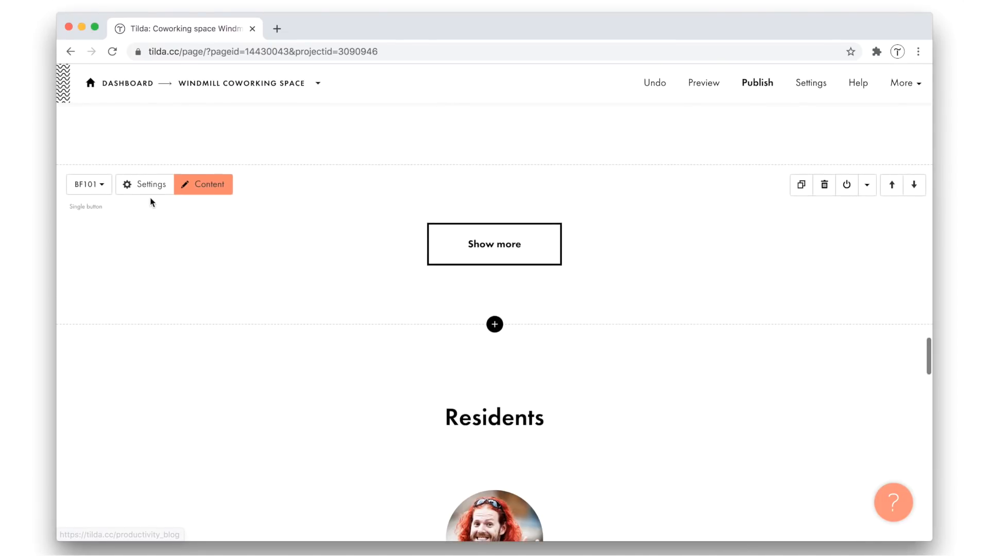
Style the Show more button with background color #e5f47d, no border and a border radius of 100, and save
left_click(149, 192)
key("super+Tab")
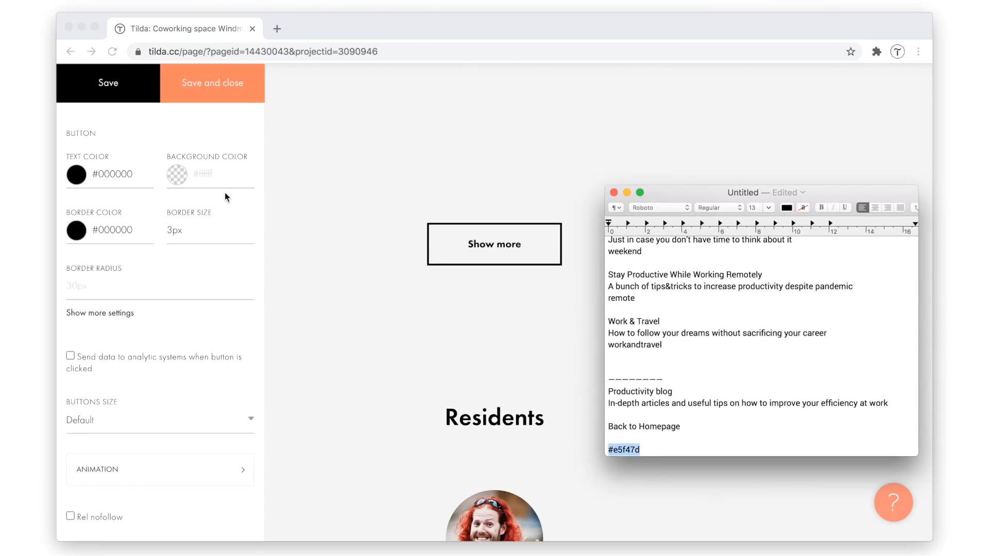
left_click(211, 175)
type("#e5f47d")
triple_click(113, 230)
key("BackSpace")
left_click(110, 202)
left_click(111, 286)
type("100")
left_click(212, 83)
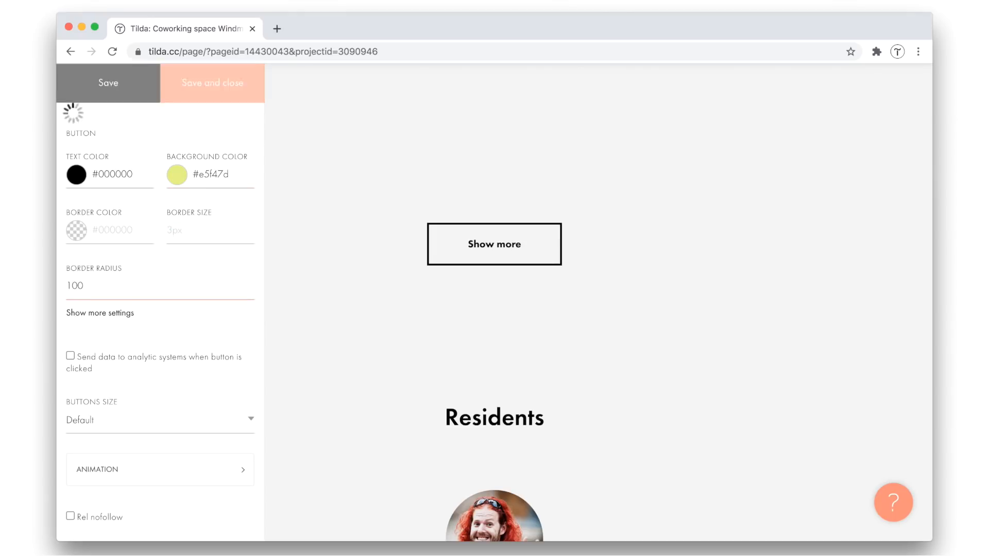
Tighten the spacing between the article grid and the Show more button, and add a TL02 Large title block above the grid
scroll(473, 365, "up", 4)
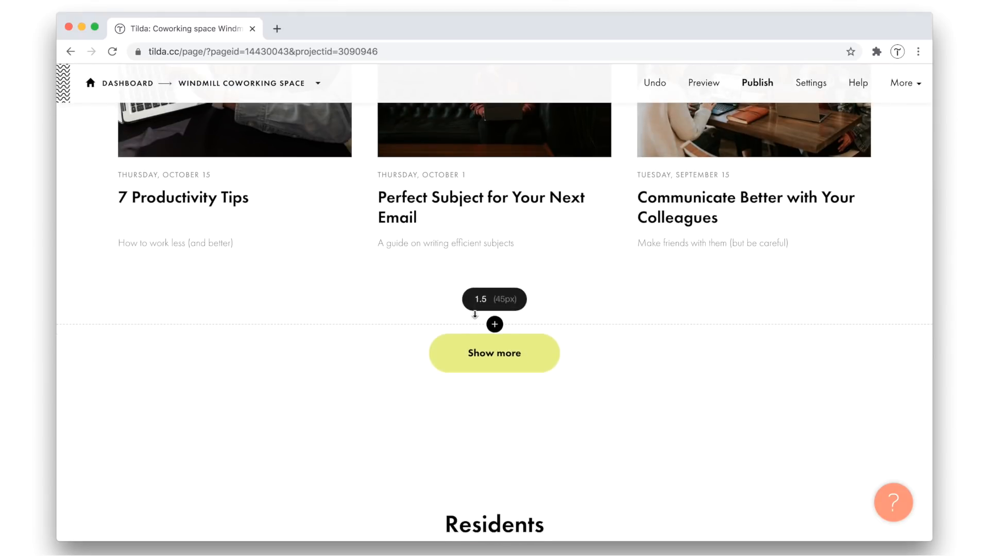
scroll(393, 298, "up", 6)
left_click(494, 262)
left_click(80, 190)
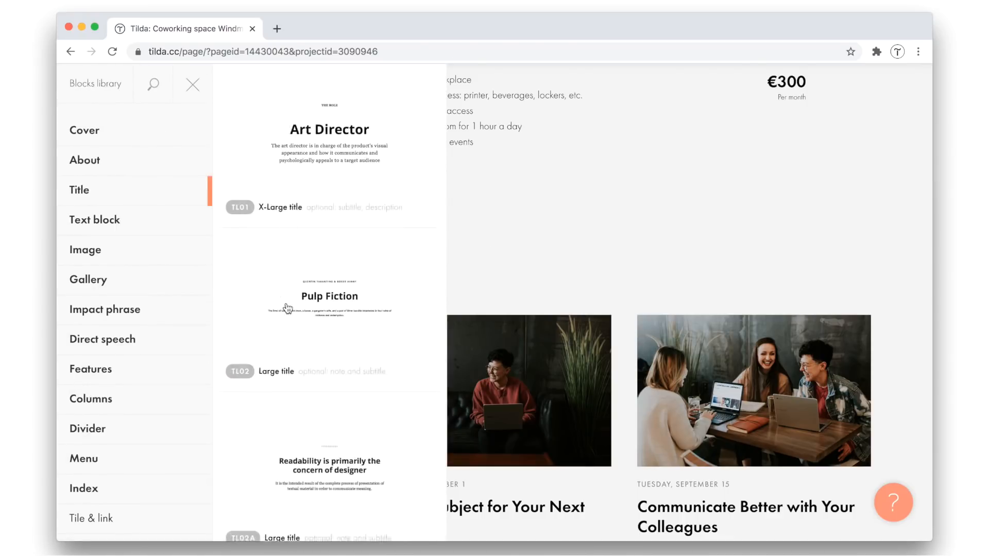
left_click(288, 309)
Clear the title block's upper note and description, and replace its heading with "Productivity Blog"
left_click(484, 211)
key("super+a")
key("BackSpace")
left_click(468, 340)
key("super+a")
key("BackSpace")
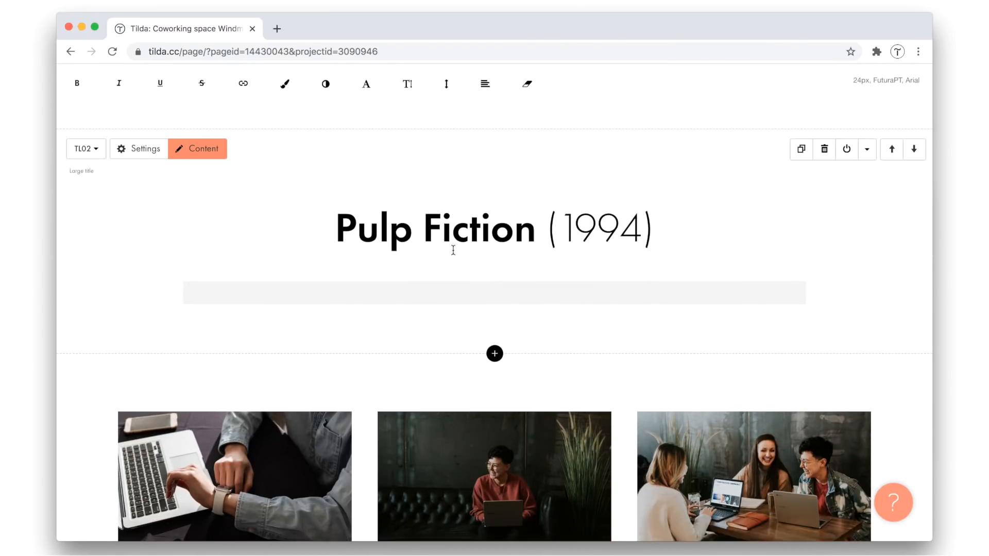
left_click(453, 242)
key("super+a")
type("Pr")
left_click(459, 187)
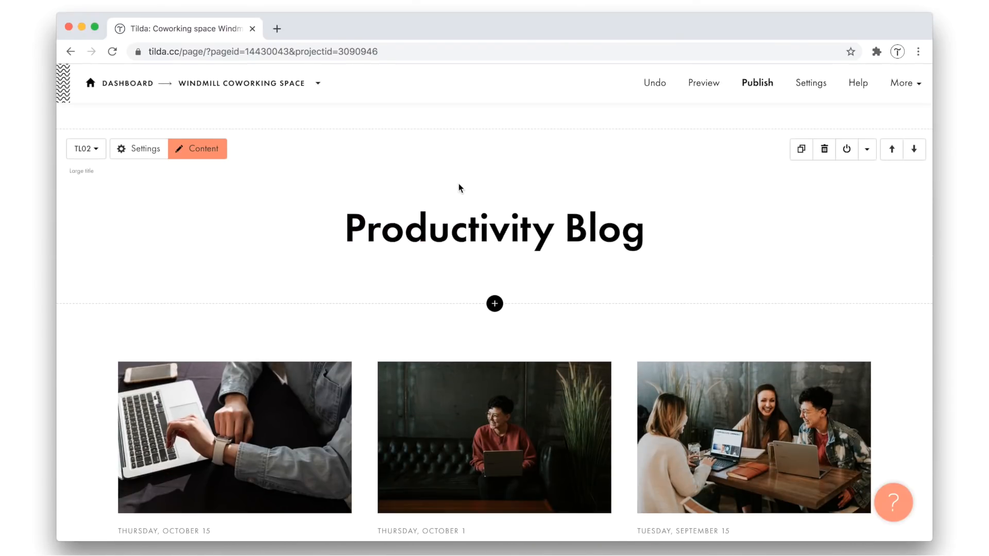
Reduce the title block's bottom padding to 1.5 lines (45px), give it a light grey background color from the notes, and save
left_click_drag(460, 298, 456, 273)
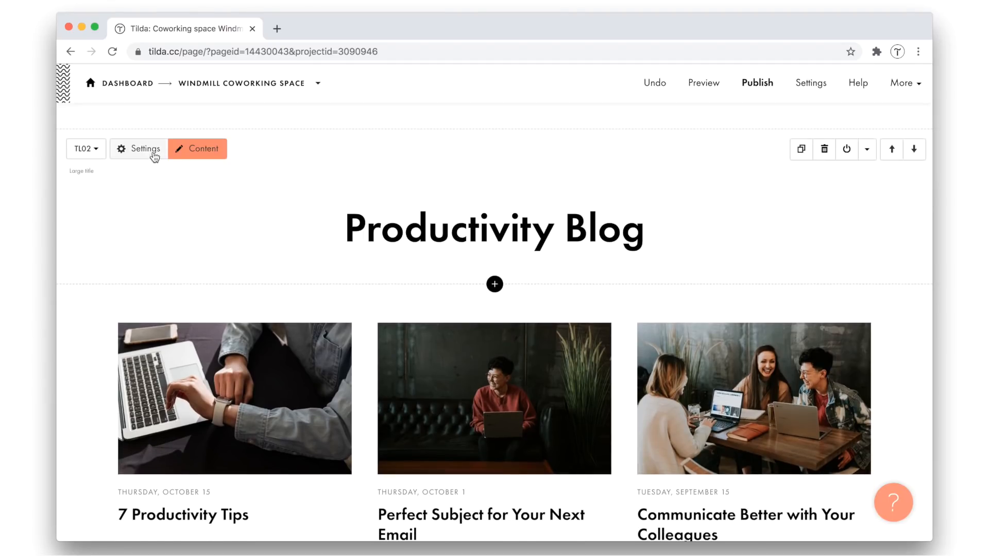
left_click(154, 155)
scroll(150, 335, "down", 5)
key("super+Tab")
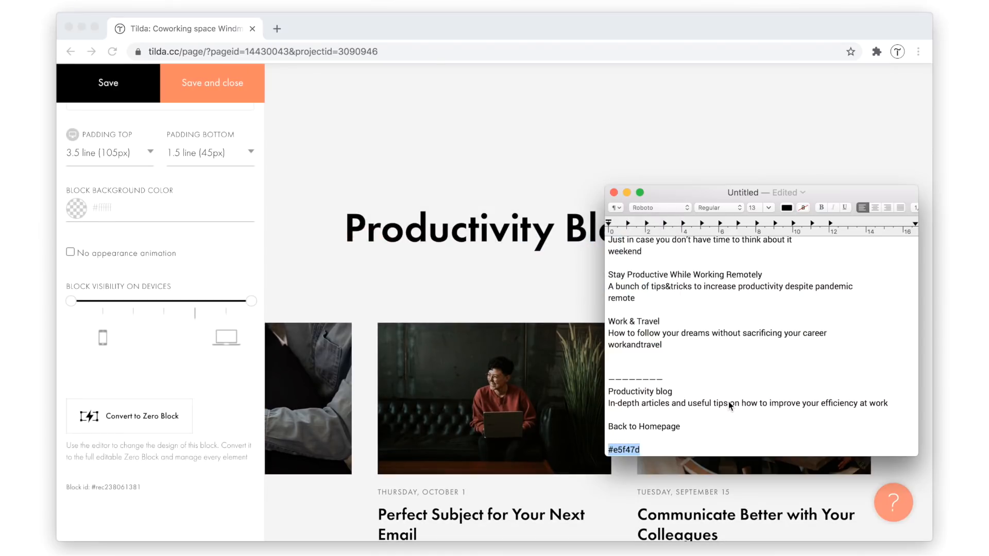
scroll(638, 433, "down", 2)
triple_click(626, 449)
key("super+c")
left_click(114, 208)
key("super+v")
left_click(212, 83)
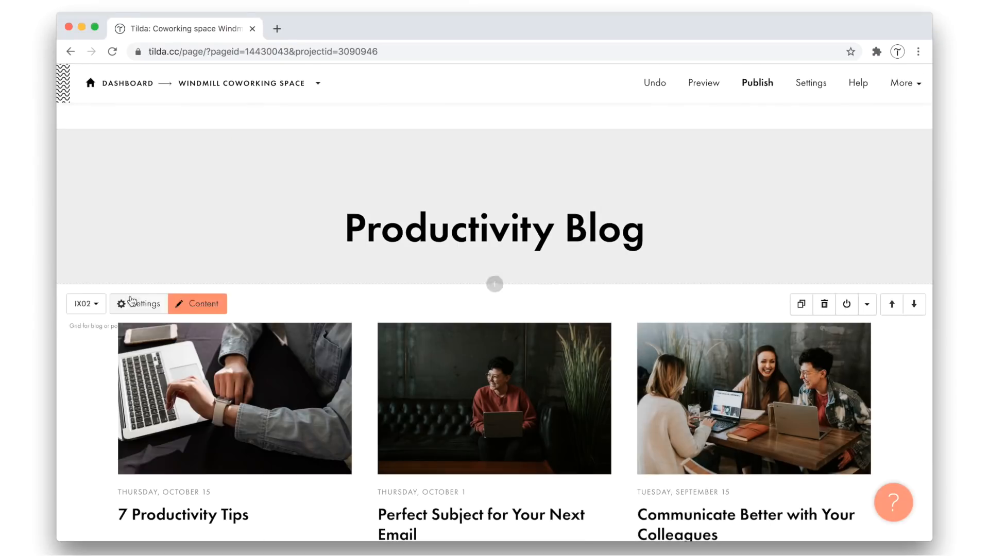
Apply the title block's light grey background color to the IX02 article grid and save
left_click(134, 303)
scroll(155, 279, "down", 5)
left_click(118, 334)
key("super+v")
left_click(218, 87)
Set the same light grey as the background color of the Show more button block and save
scroll(170, 309, "down", 5)
left_click(149, 406)
left_click(133, 211)
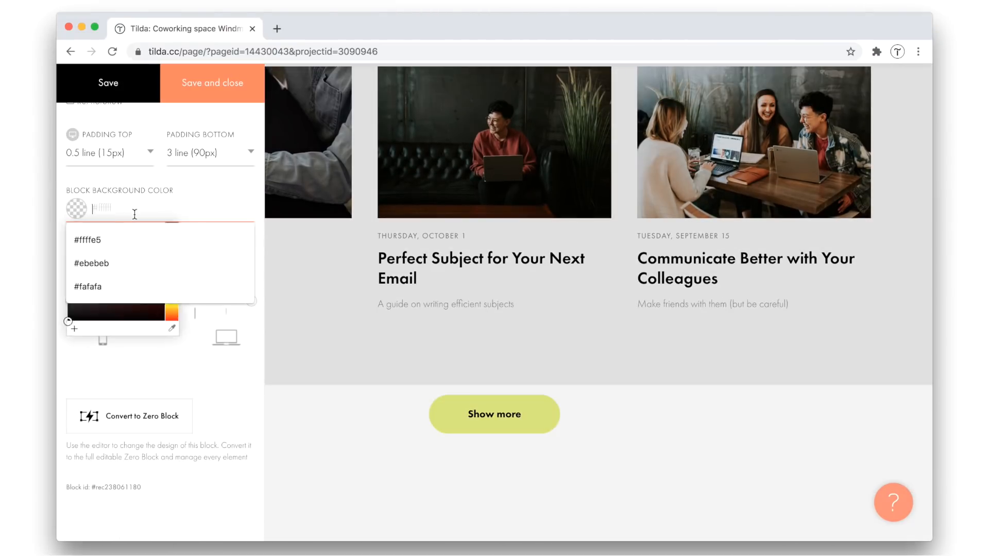
key("super+v")
left_click(212, 84)
Review the Productivity Blog section's title, article cards and button, and how the section sits within the whole home page
scroll(377, 249, "up", 3)
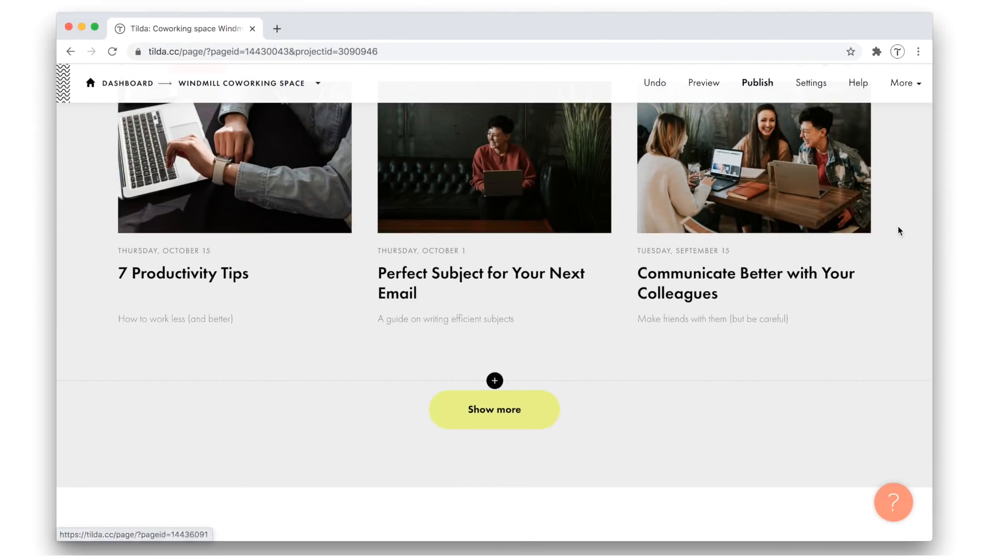
scroll(900, 231, "up", 4)
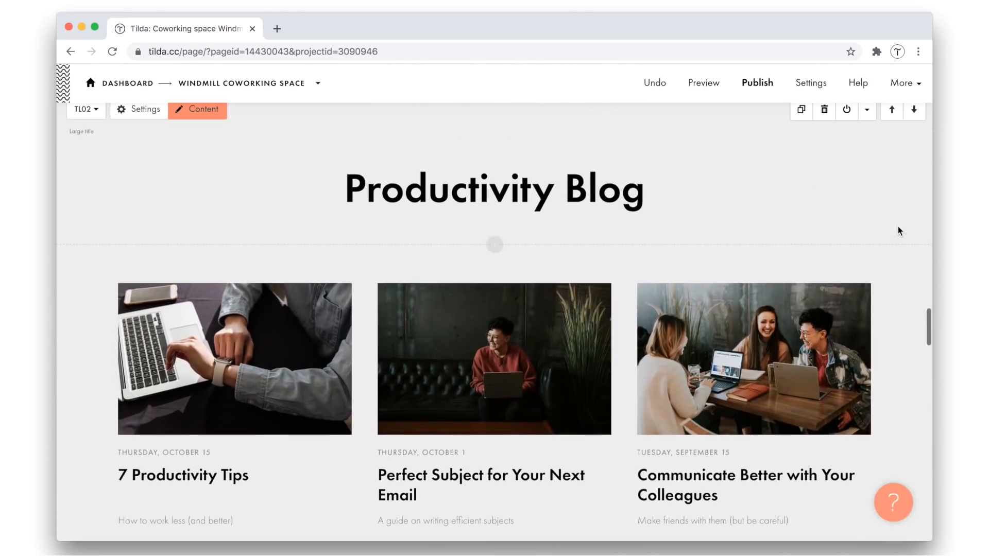
scroll(899, 231, "down", 2)
scroll(900, 231, "up", 1)
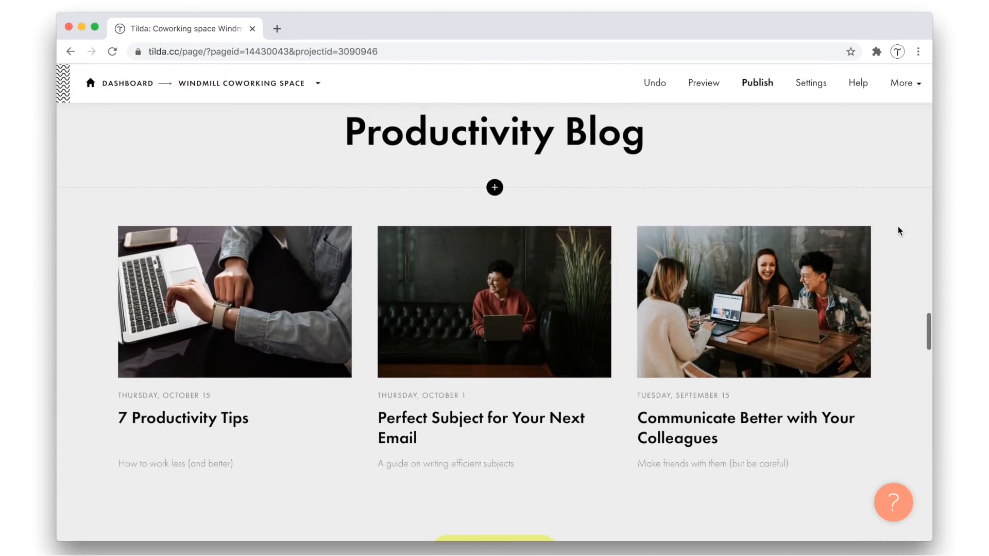
scroll(900, 231, "down", 1)
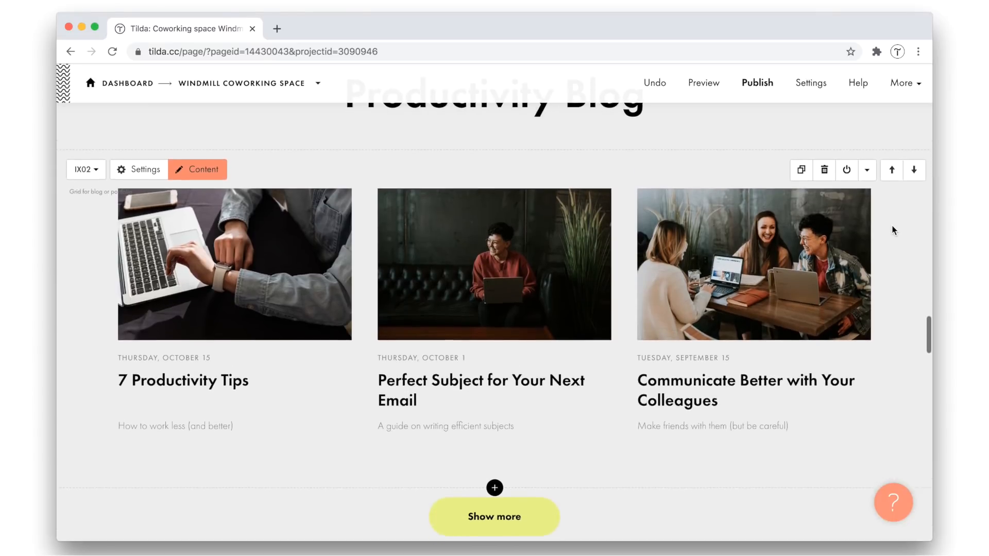
scroll(894, 230, "up", 1)
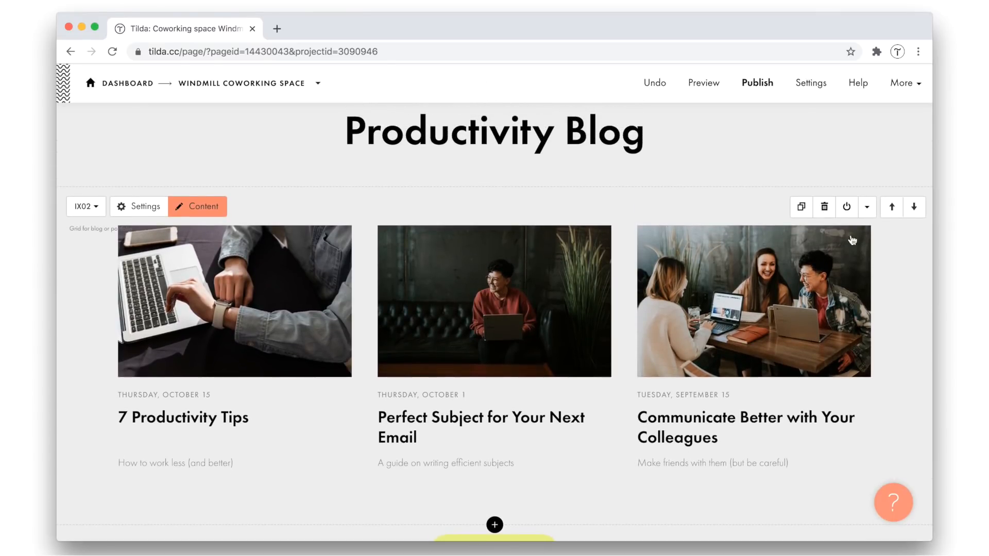
scroll(359, 244, "up", 20)
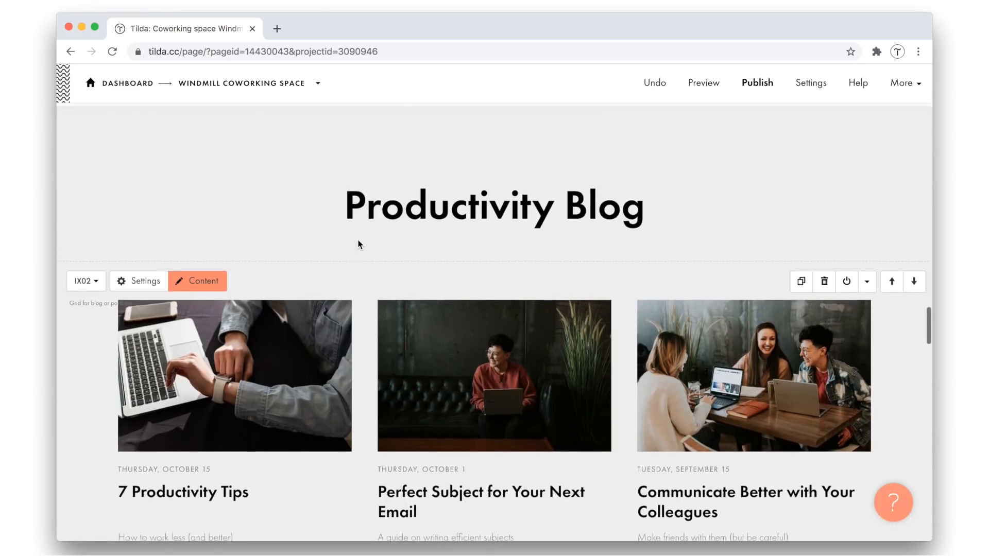
scroll(360, 244, "up", 10)
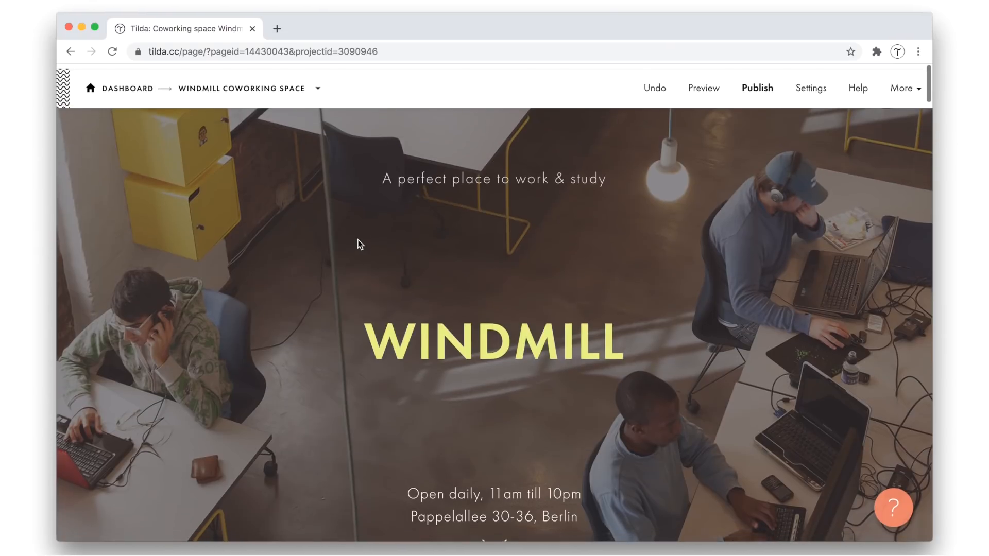
scroll(811, 230, "down", 15)
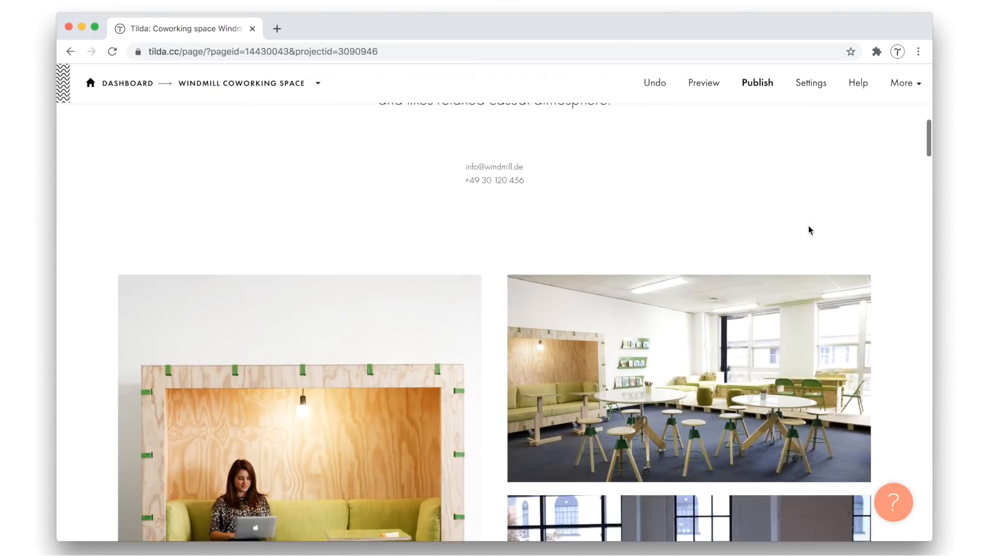
scroll(810, 230, "down", 15)
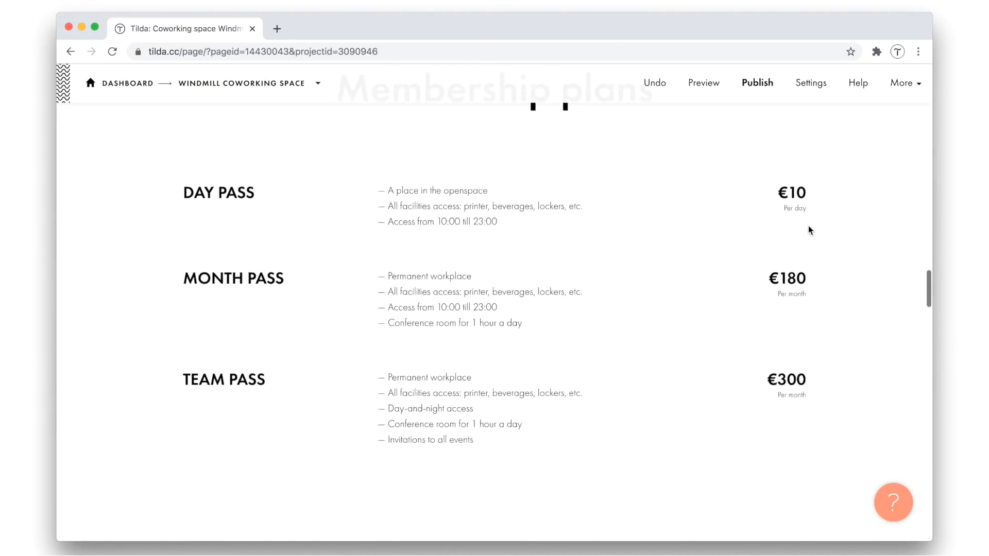
scroll(811, 230, "down", 3)
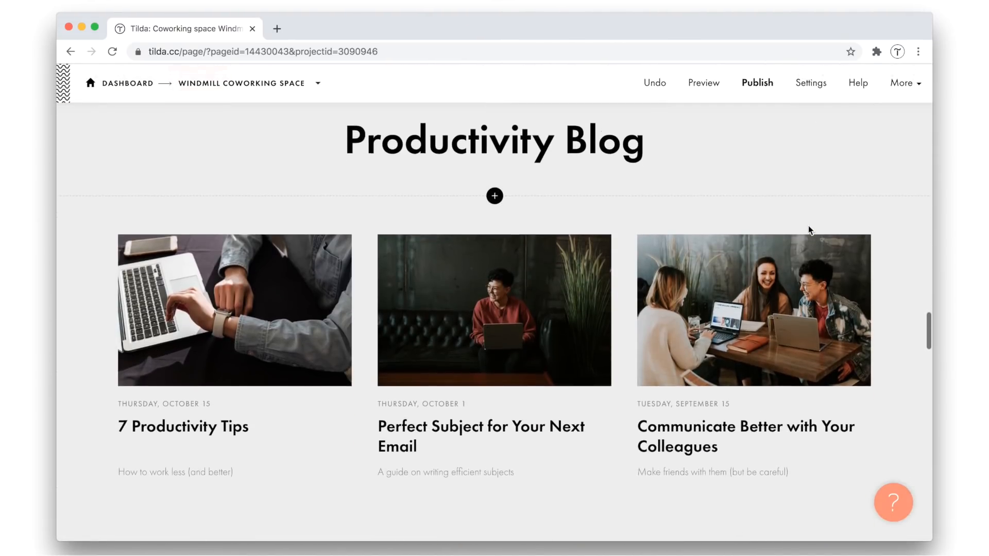
scroll(810, 230, "down", 1)
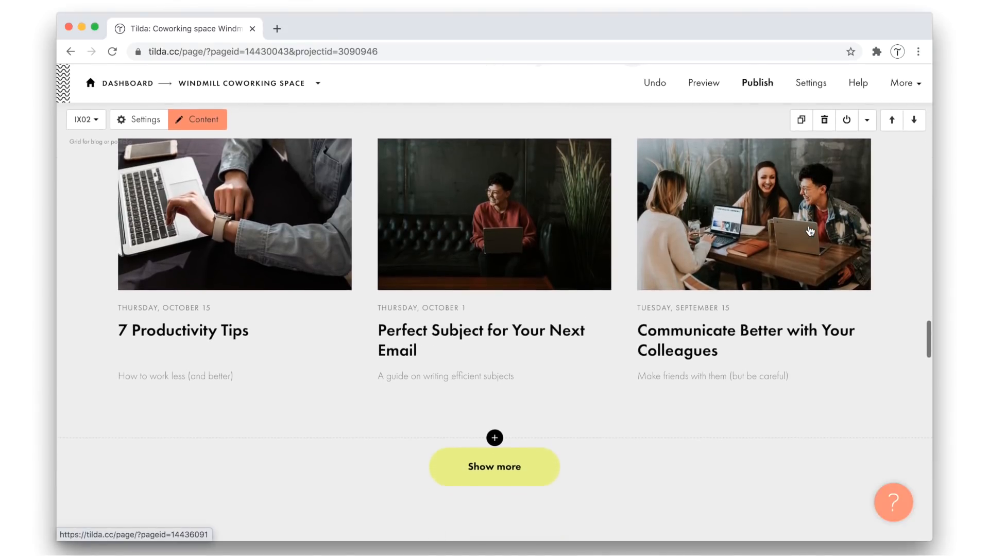
Copy the home page's Show more button block and paste it below the article grid on the Productivity Blog page
scroll(493, 481, "down", 2)
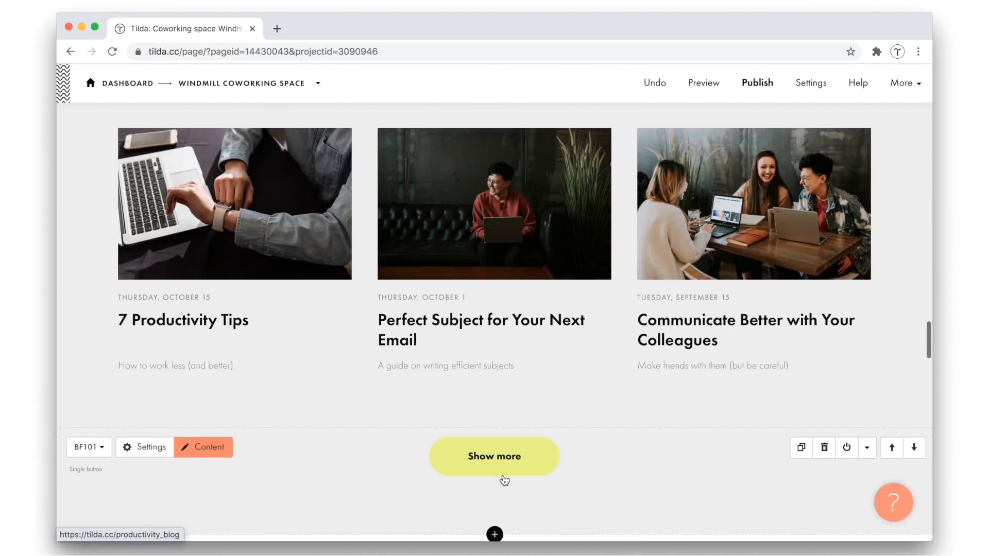
left_click(865, 385)
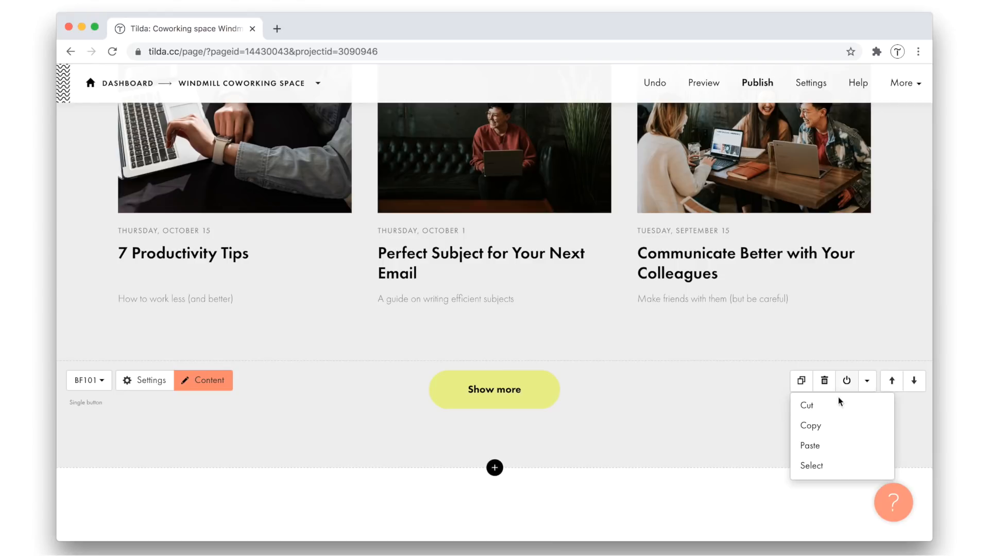
left_click(817, 423)
left_click(318, 92)
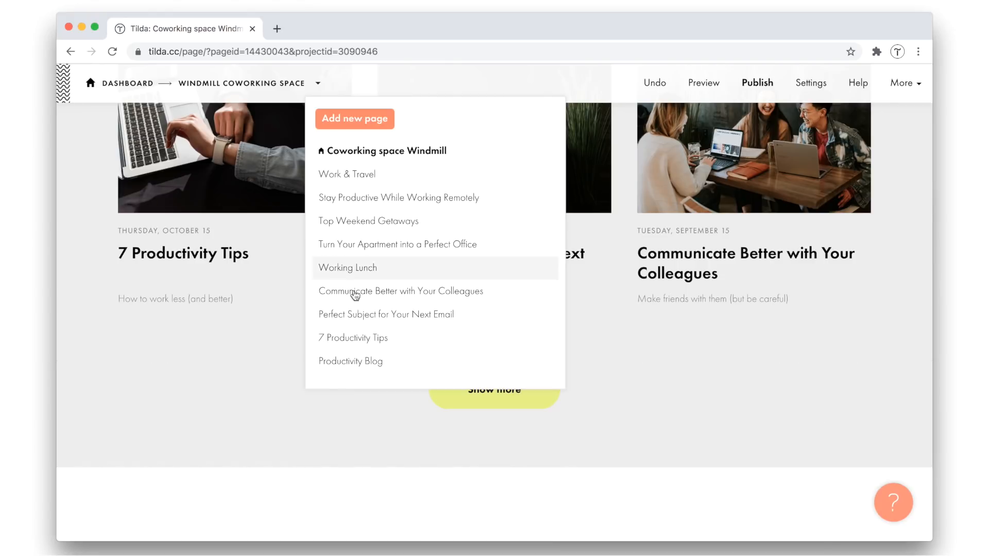
left_click(354, 360)
scroll(746, 269, "down", 10)
scroll(745, 270, "up", 5)
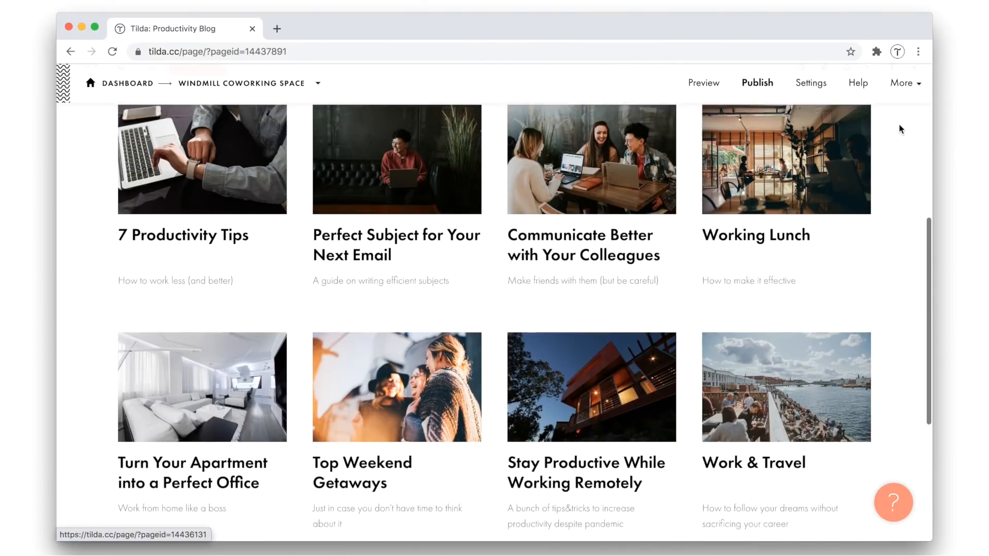
left_click(872, 157)
left_click(809, 221)
Set the pasted button block's background color to #ffffff and save
scroll(526, 308, "down", 4)
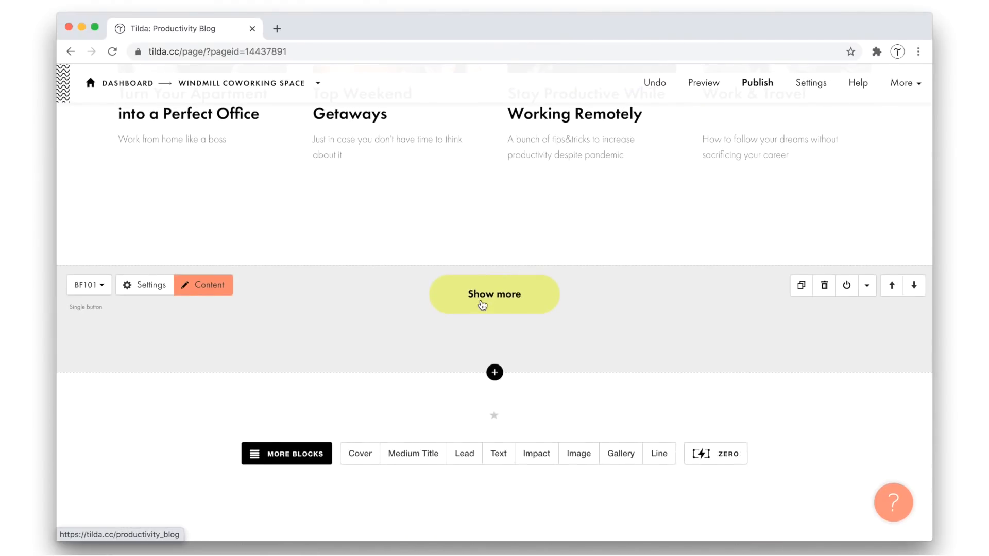
left_click(142, 286)
left_click(115, 208)
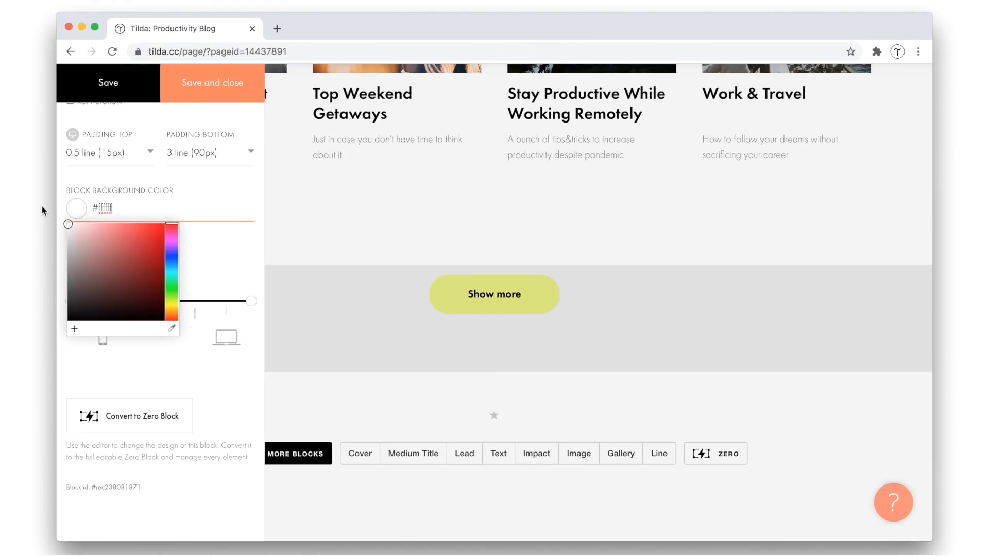
key("Return")
left_click(208, 87)
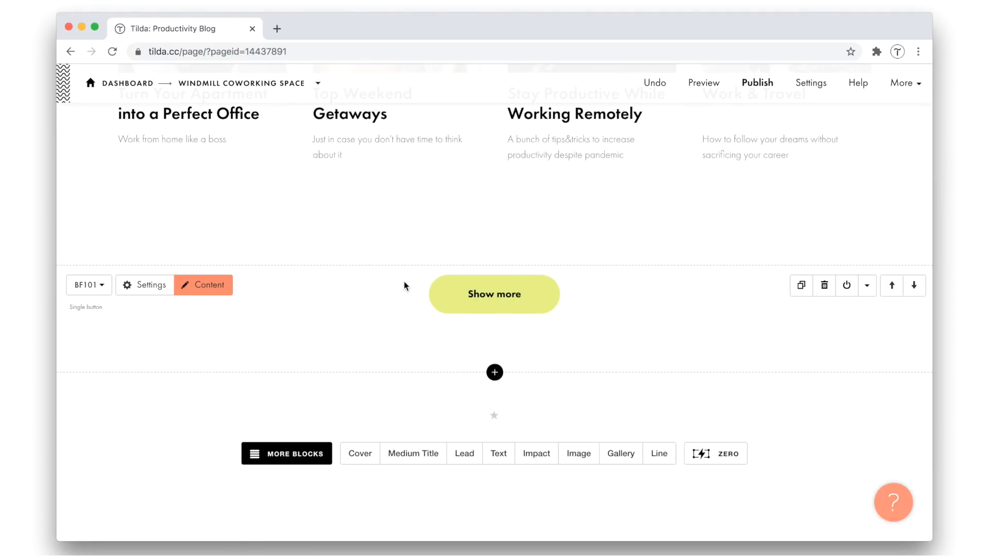
Retitle the button "Back to Homepage", link it to the home page (/), and save
scroll(404, 287, "up", 1)
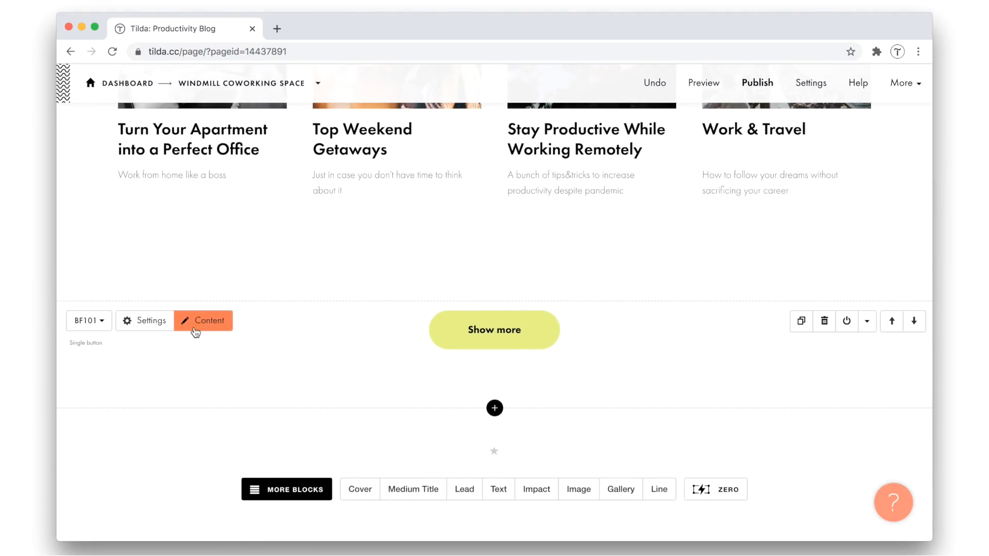
left_click(197, 322)
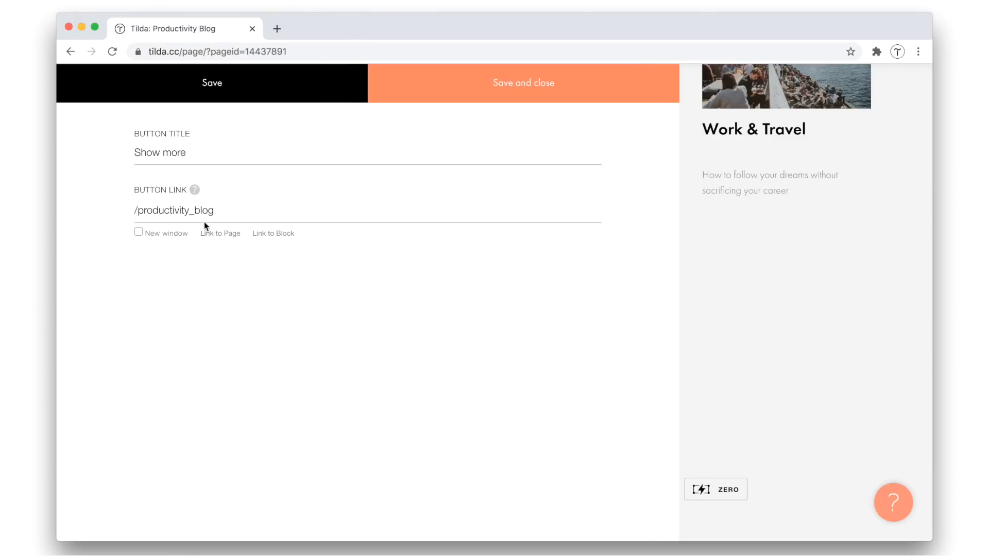
left_click(217, 235)
left_click(346, 202)
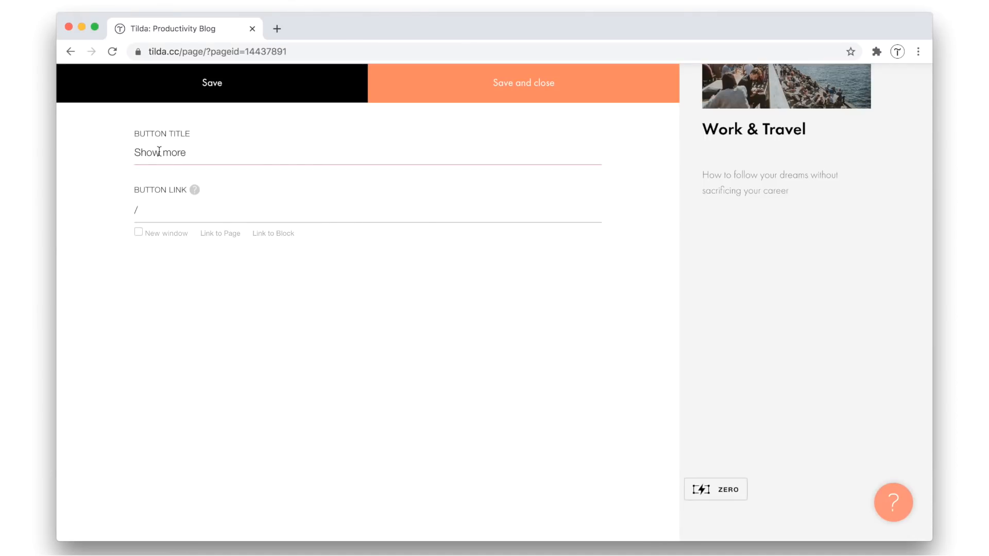
key("Down")
key("Return")
left_click(521, 98)
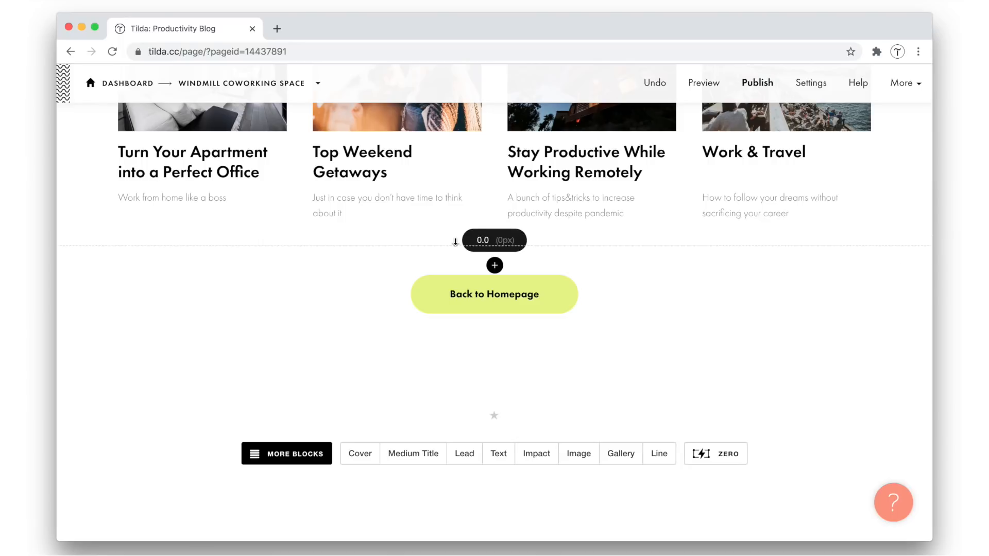
Publish all pages of the Windmill Coworking Space project and open the published home page
scroll(334, 348, "up", 15)
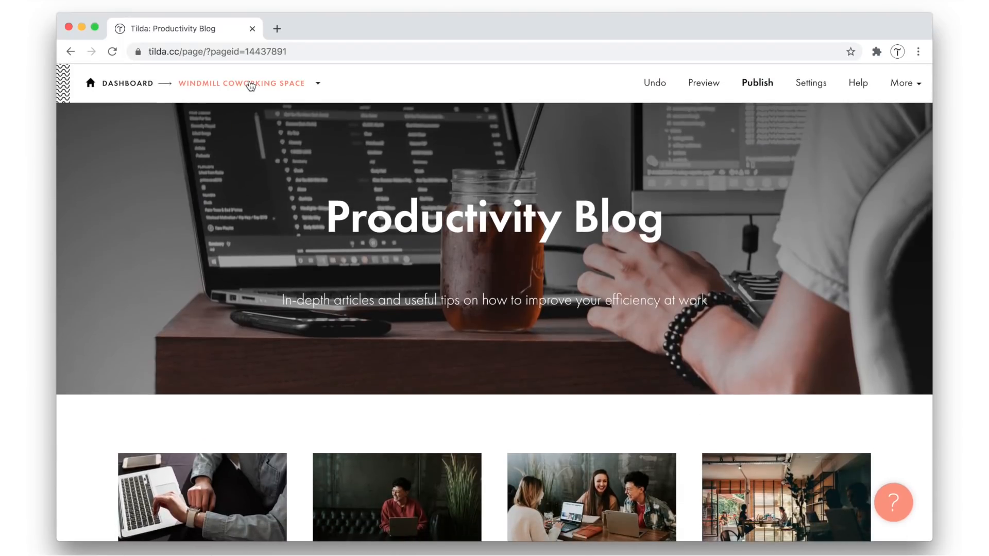
left_click(250, 84)
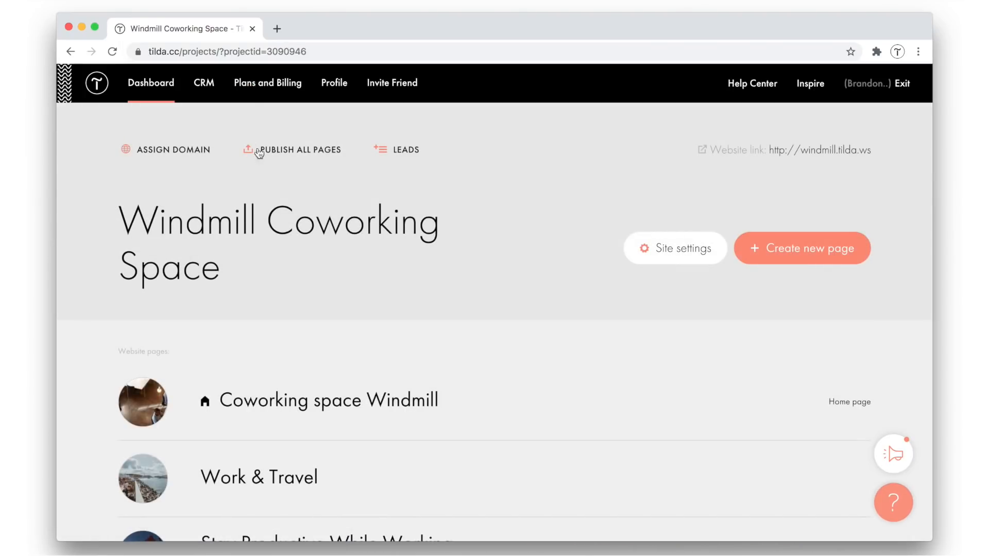
left_click(259, 151)
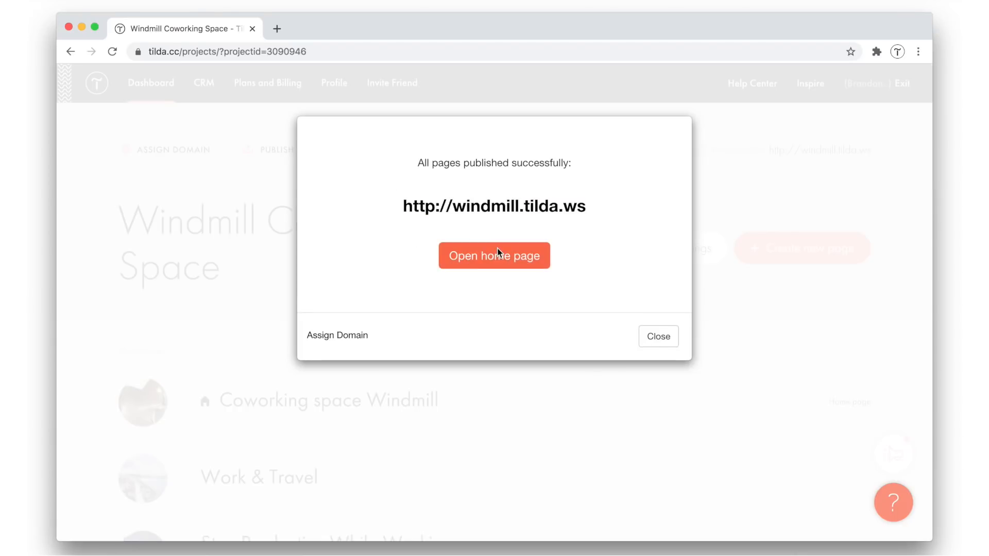
left_click(496, 252)
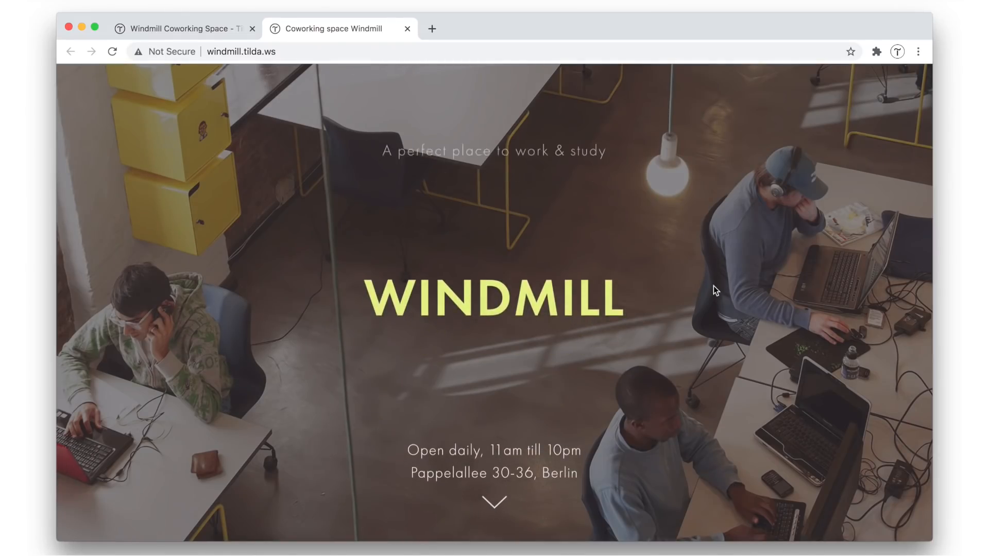
Check the blog preview section on the published home page and follow its Show more link to the Productivity Blog
scroll(713, 290, "down", 15)
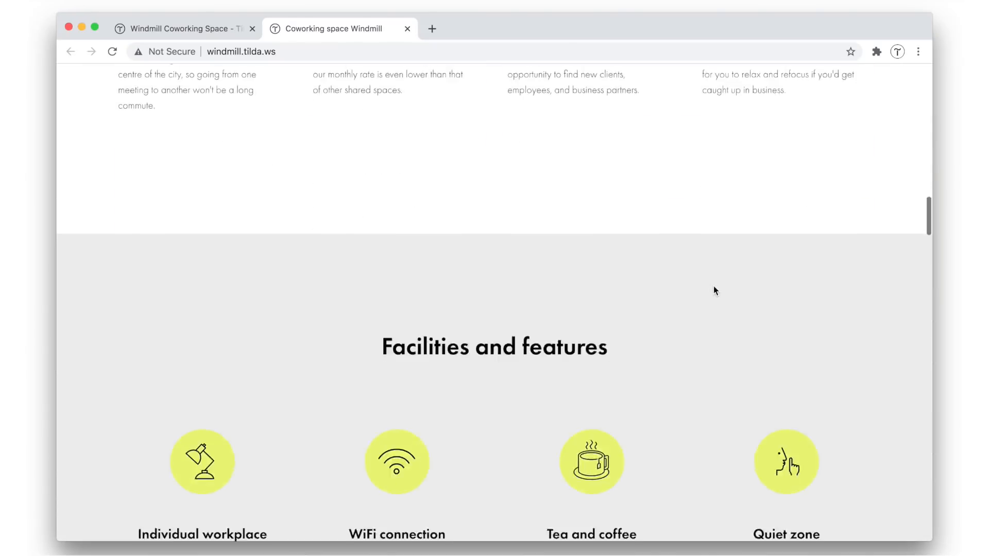
scroll(714, 290, "down", 20)
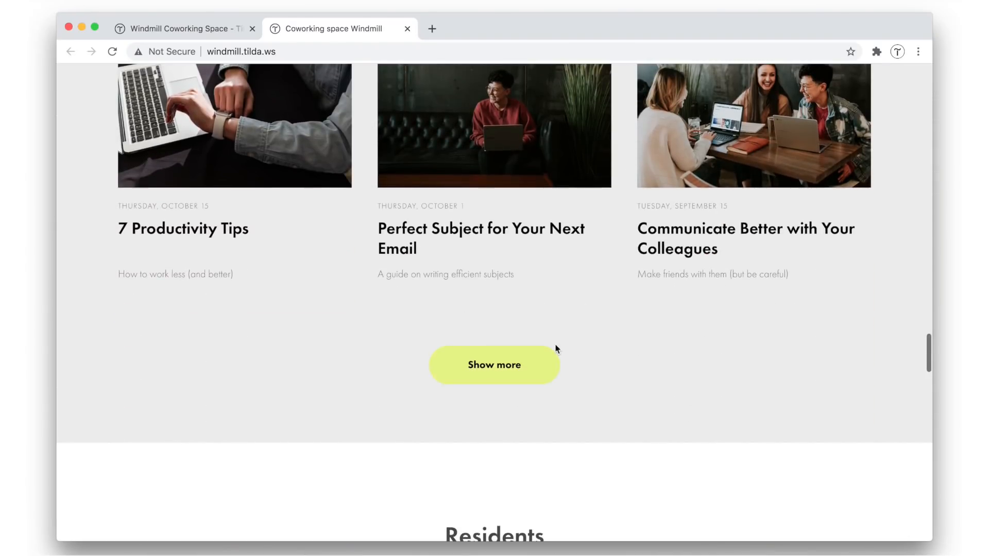
left_click(513, 372)
scroll(480, 374, "down", 4)
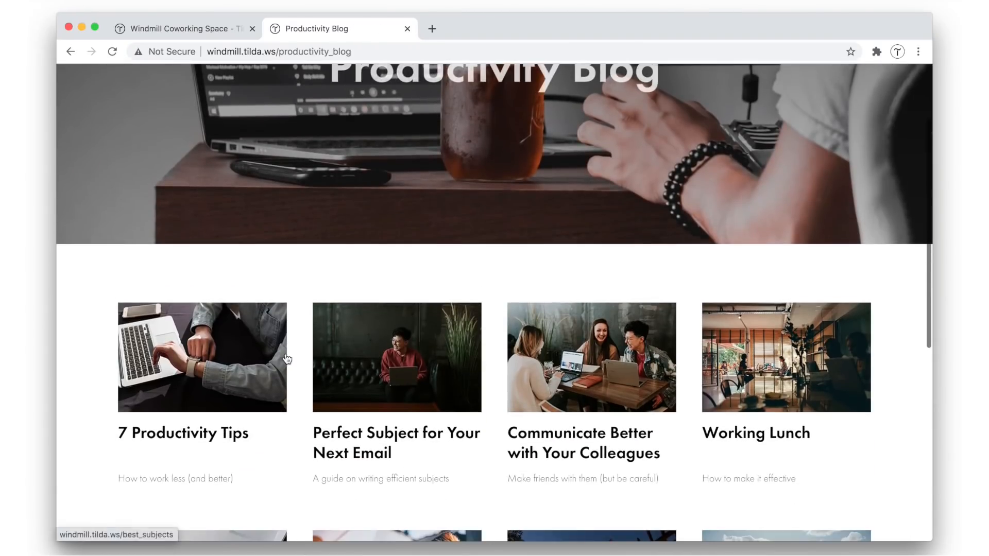
View the published 7 Productivity Tips article and return to the blog page
left_click(269, 358)
scroll(392, 288, "down", 5)
scroll(389, 287, "up", 5)
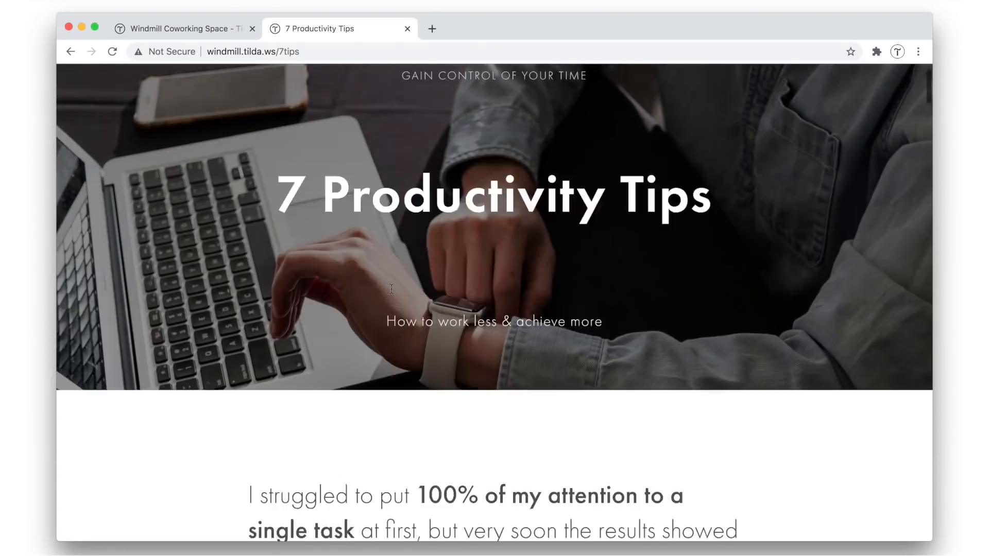
left_click(71, 52)
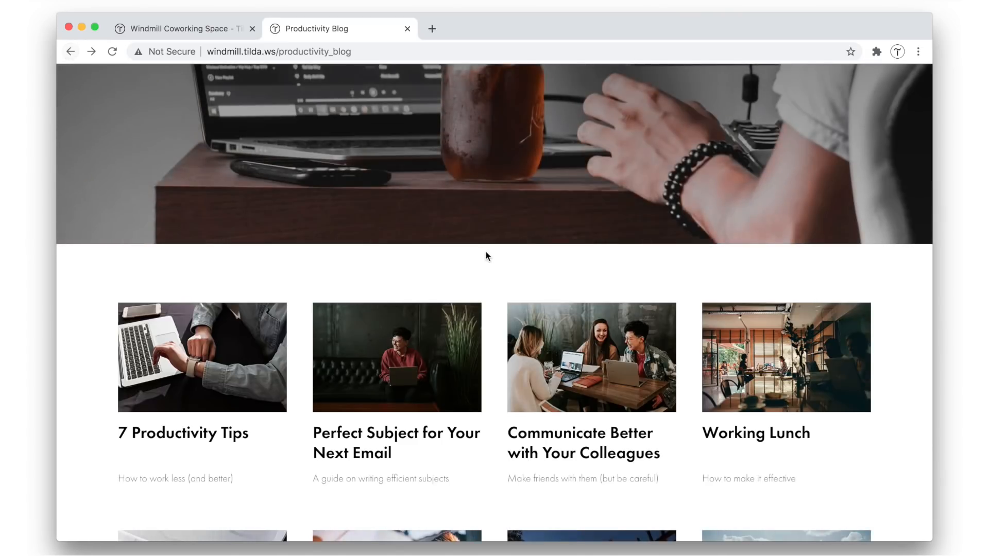
Test the Back to Homepage link at the end of the published blog page
scroll(486, 253, "down", 6)
scroll(487, 256, "down", 2)
left_click(496, 415)
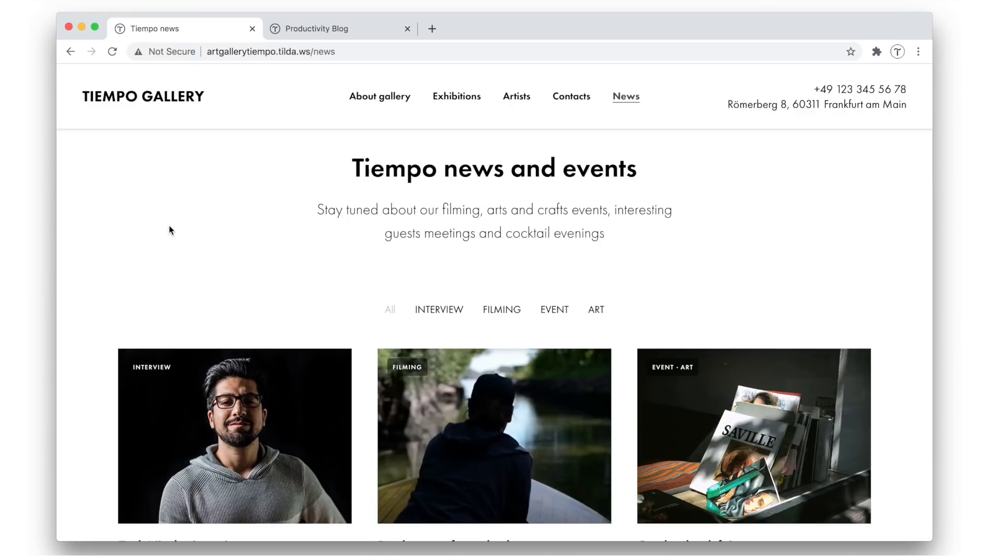
Examine the Tiempo Gallery news page with its category filters and article cards as a blog example
scroll(92, 225, "down", 2)
scroll(91, 226, "down", 8)
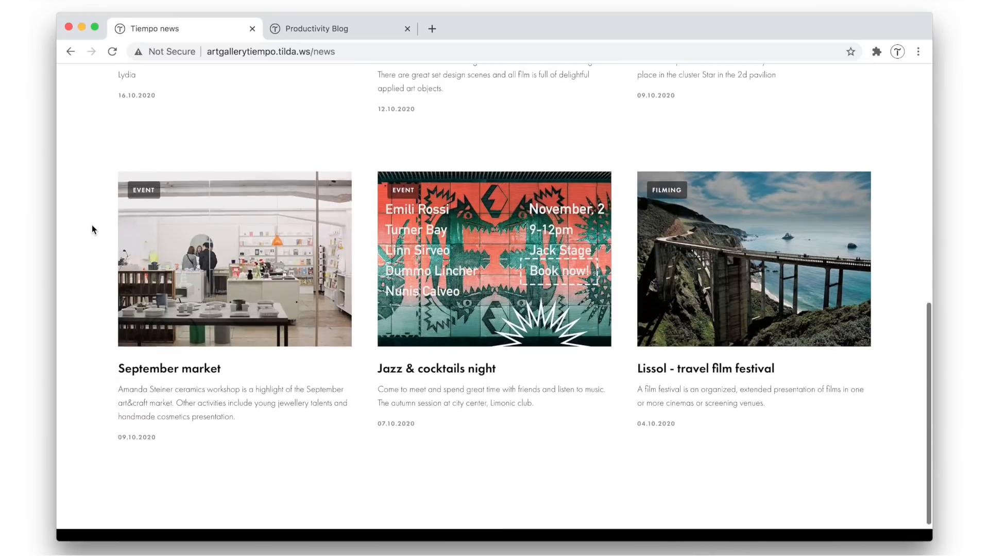
scroll(91, 226, "up", 10)
scroll(98, 229, "down", 1)
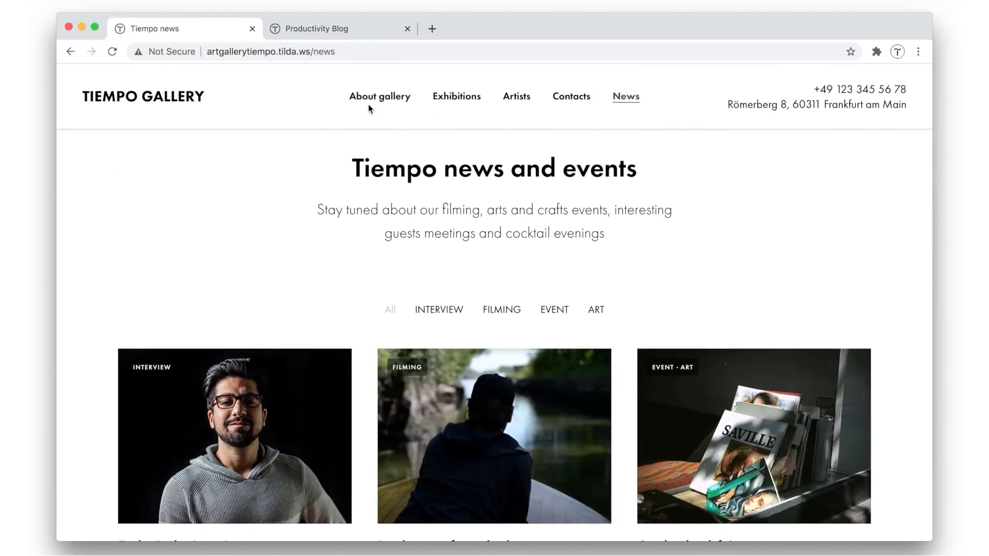
Examine the Our news and events preview section on the Tiempo Gallery's About gallery page
scroll(85, 308, "down", 15)
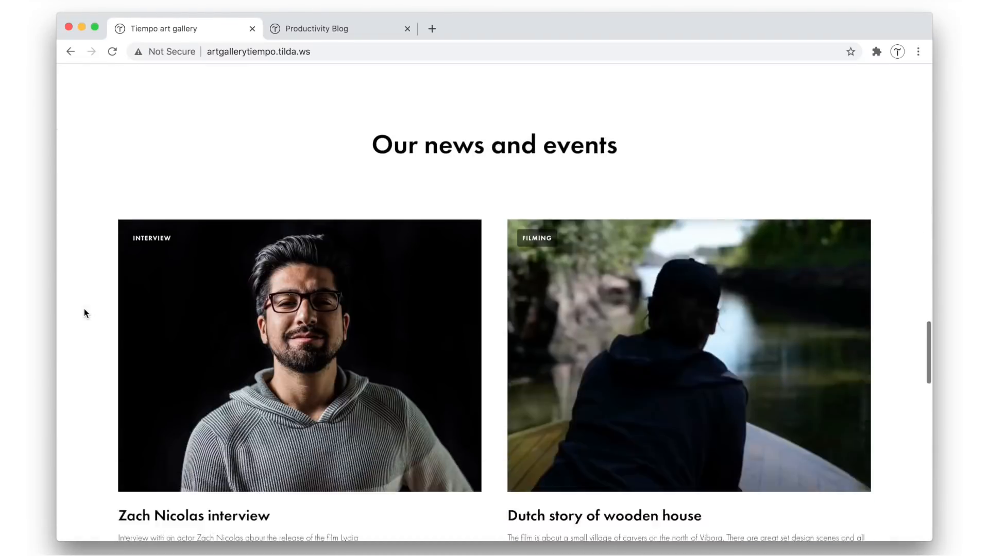
scroll(84, 308, "down", 2)
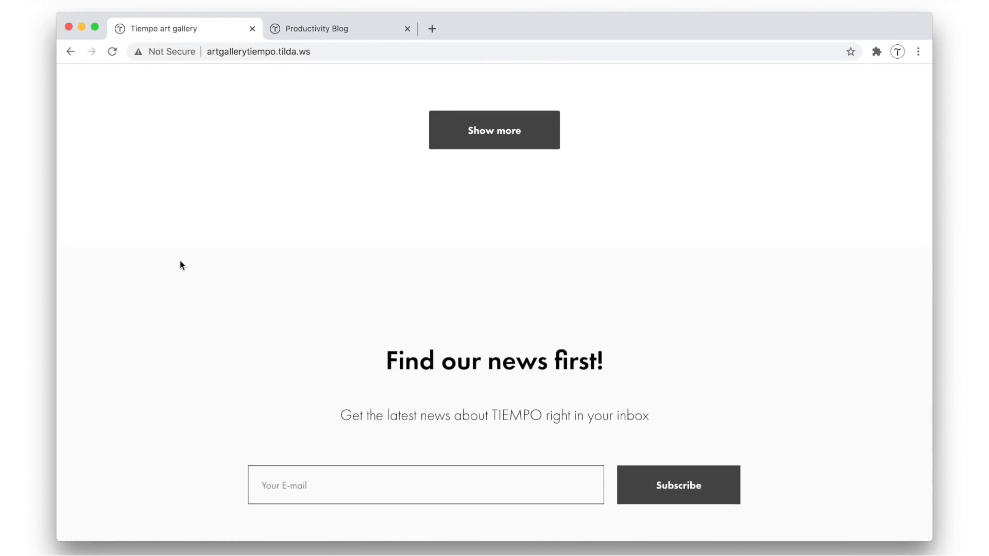
scroll(180, 261, "up", 10)
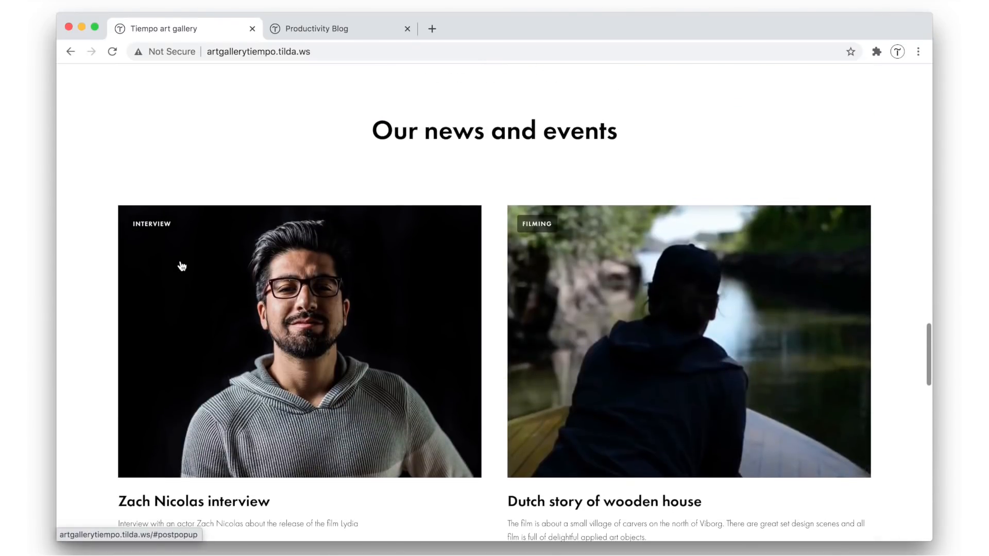
scroll(181, 266, "up", 15)
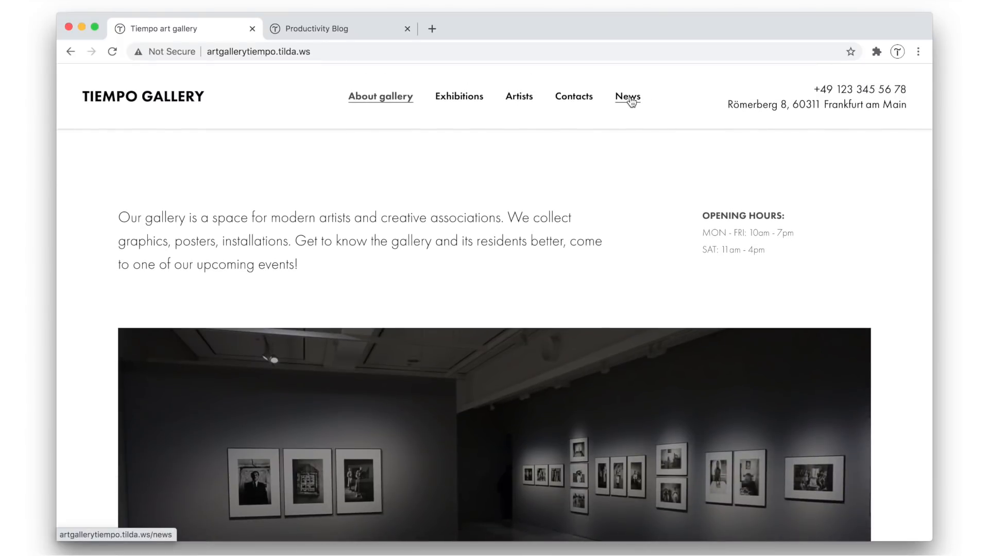
Switch to the published Productivity Blog and view its Work & Travel article
left_click(330, 28)
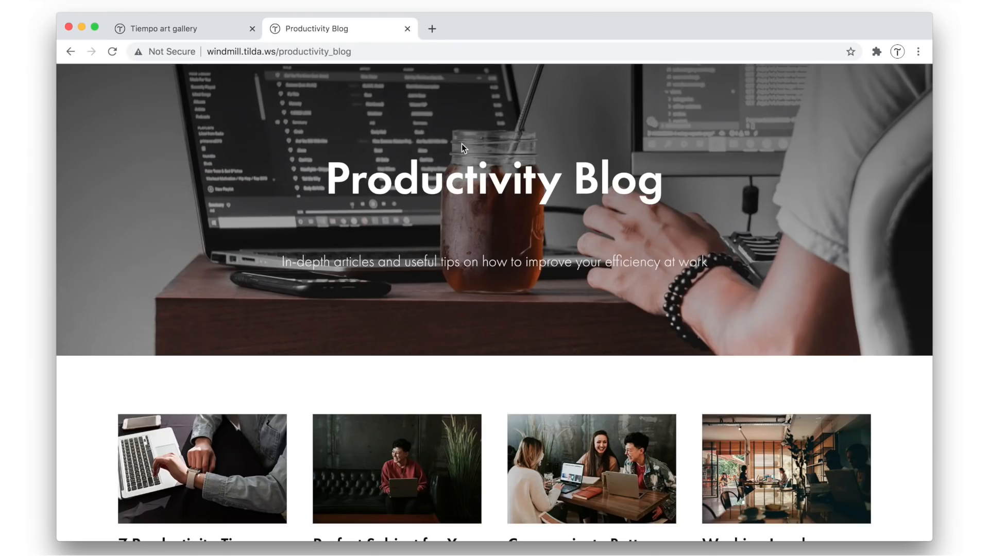
scroll(461, 146, "down", 6)
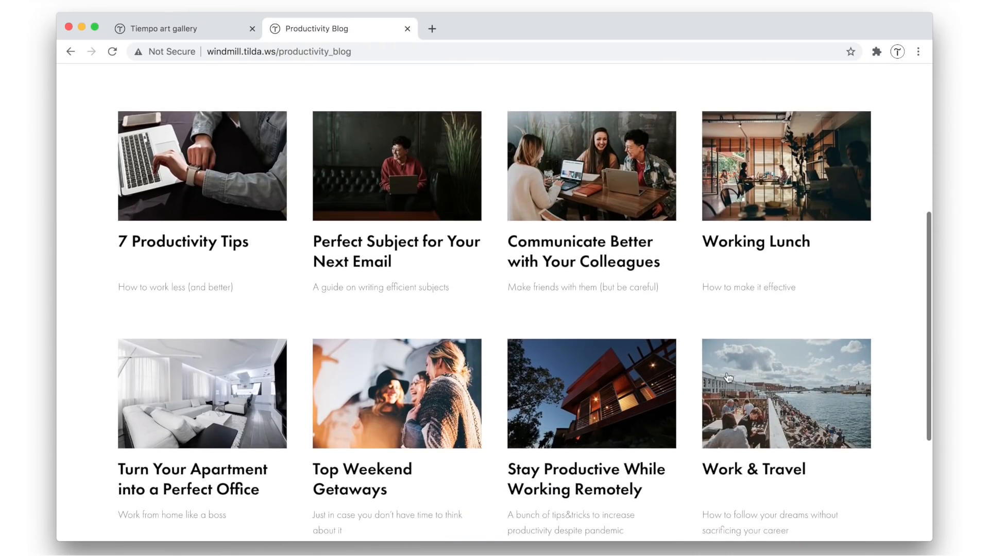
left_click(726, 373)
scroll(728, 376, "down", 10)
scroll(726, 372, "down", 20)
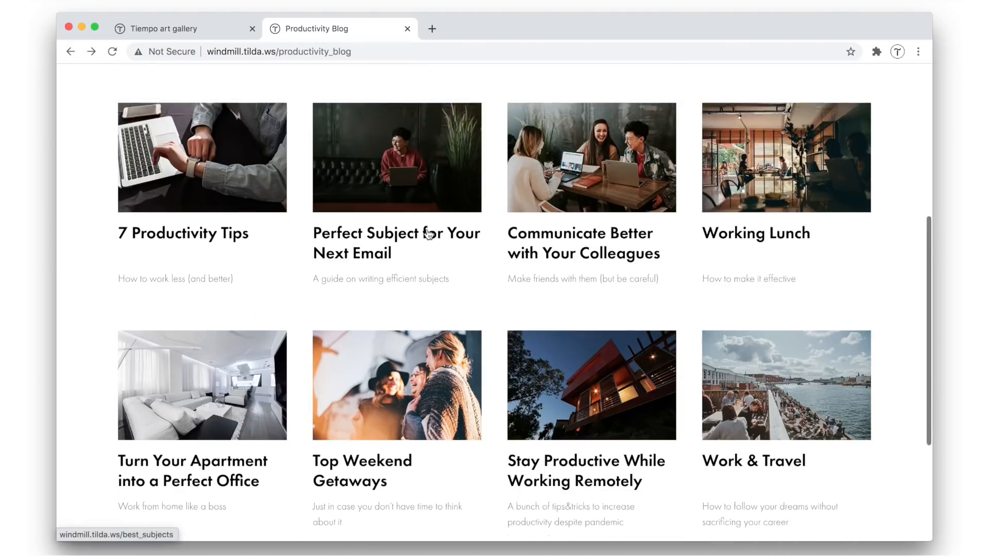
Return to the Windmill home page through Back to Homepage and review its Productivity Blog section
scroll(525, 487, "down", 2)
left_click(525, 514)
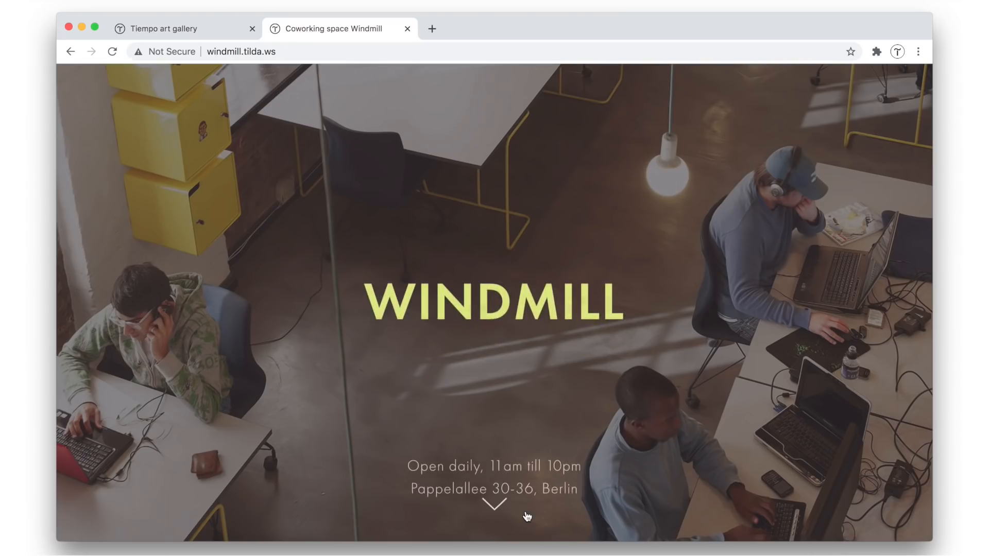
scroll(506, 510, "down", 15)
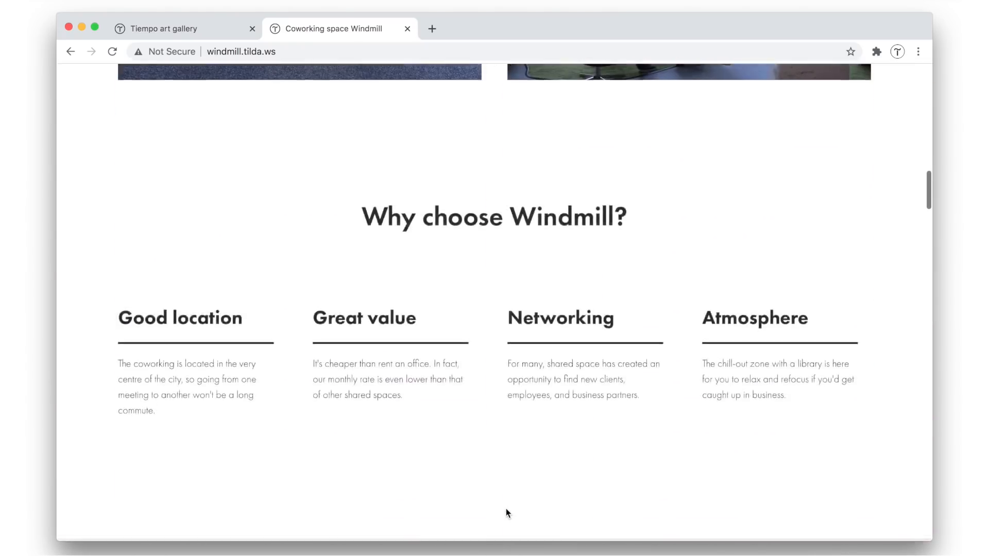
scroll(505, 509, "down", 20)
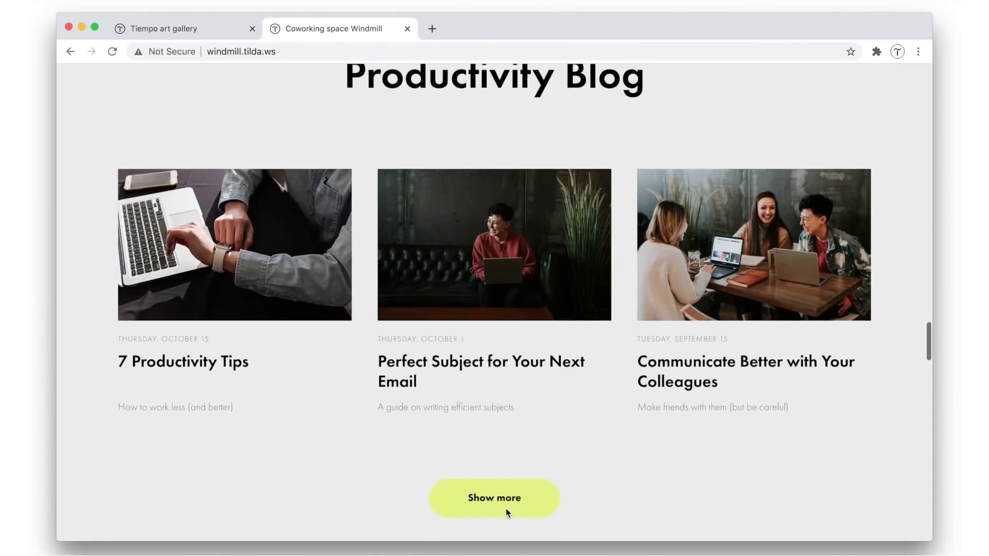
scroll(506, 509, "down", 2)
scroll(498, 425, "up", 4)
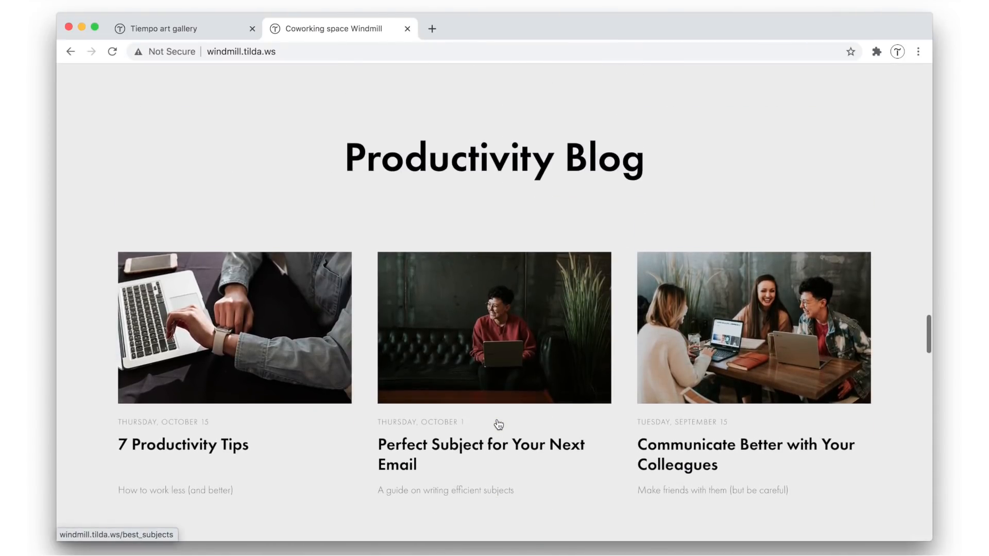